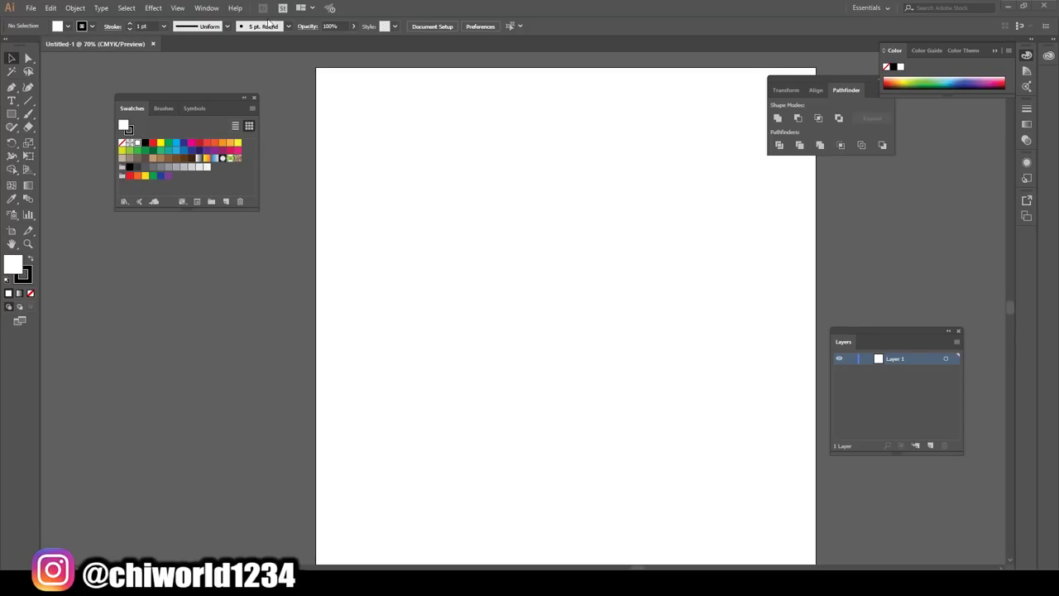
- Create a new 3 pt calligraphic brush with pressure-driven size and switch to the Paintbrush
left_click(288, 27)
left_click(261, 111)
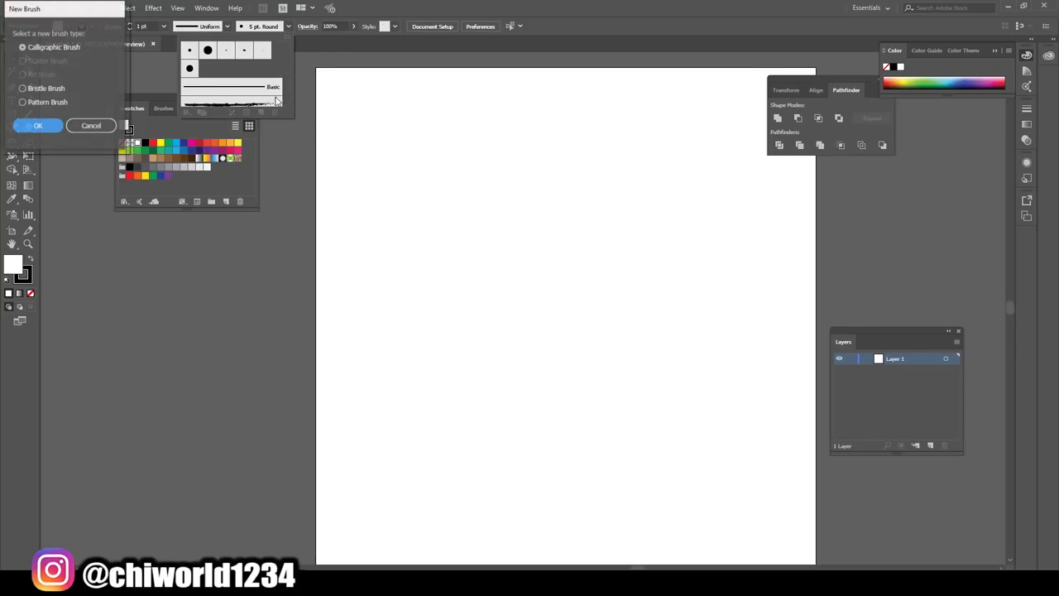
left_click(38, 125)
left_click(184, 172)
left_click(177, 206)
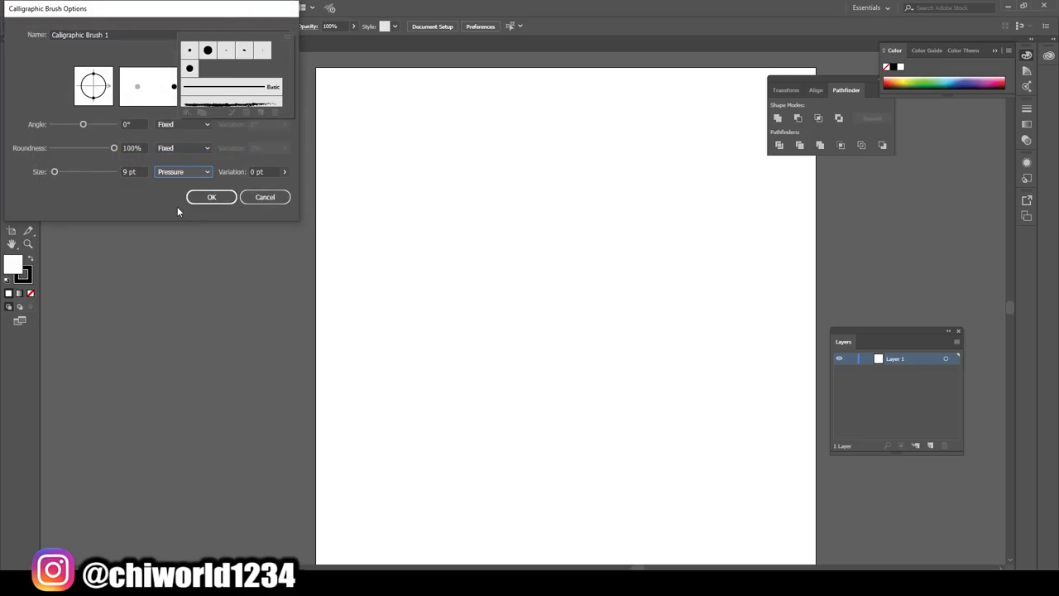
left_click(124, 171)
type("3")
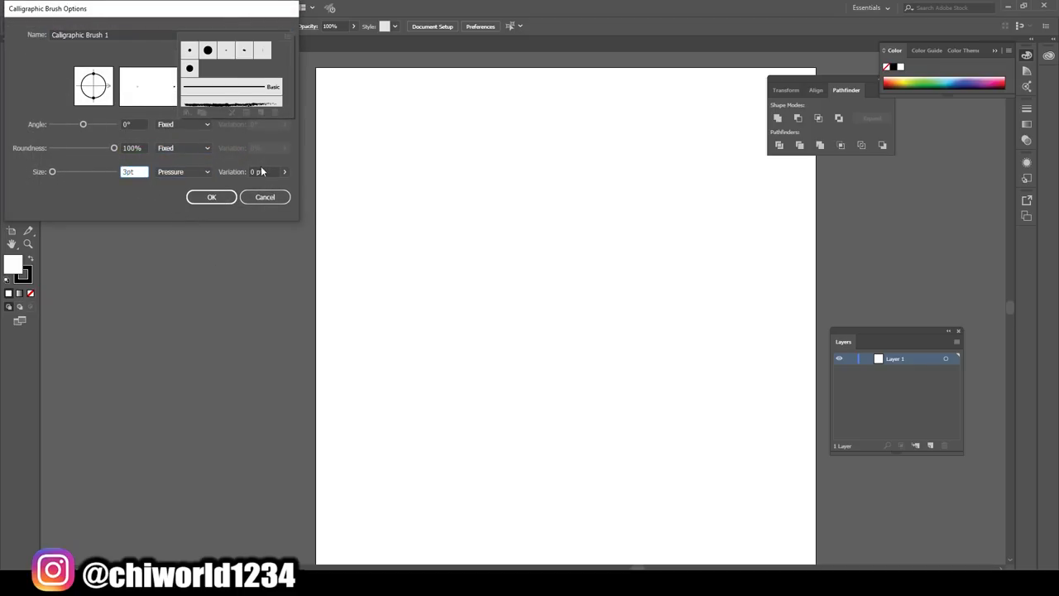
key("Tab")
left_click(211, 197)
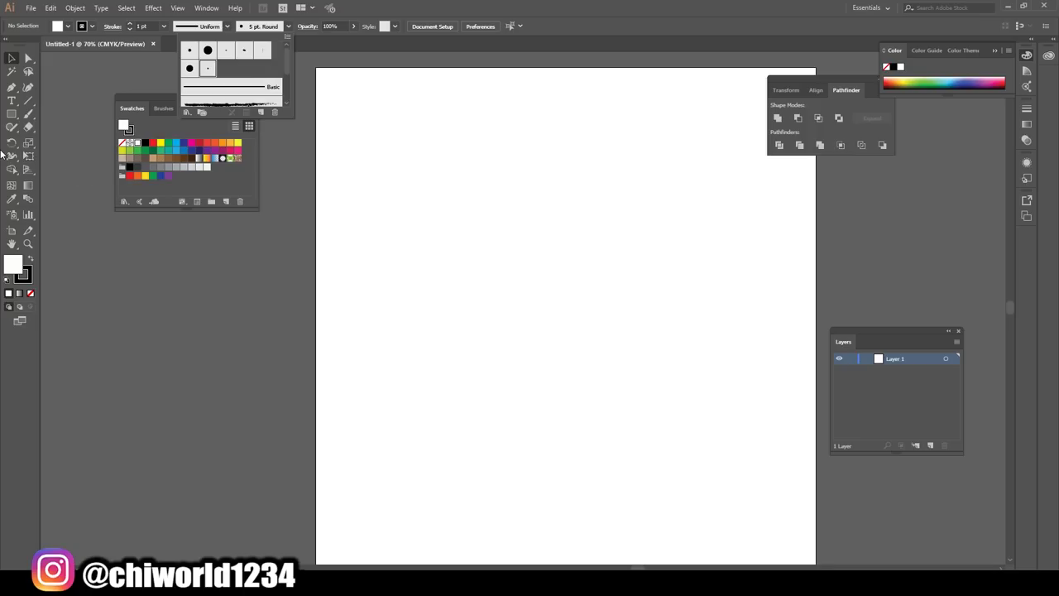
left_click(26, 118)
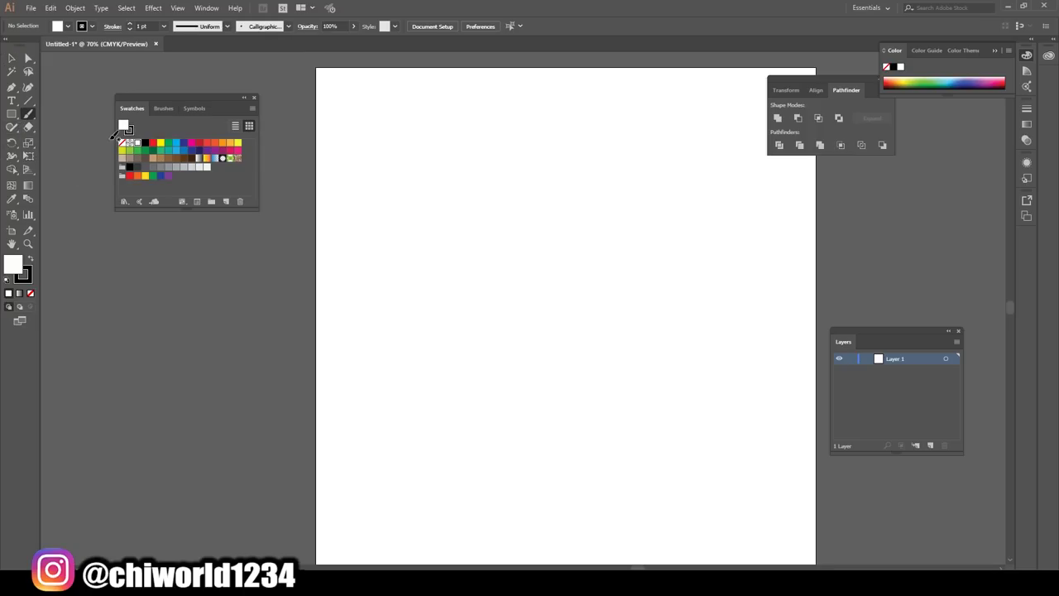
- Draw two trial strokes and undo them both
left_click_drag(227, 347, 238, 261)
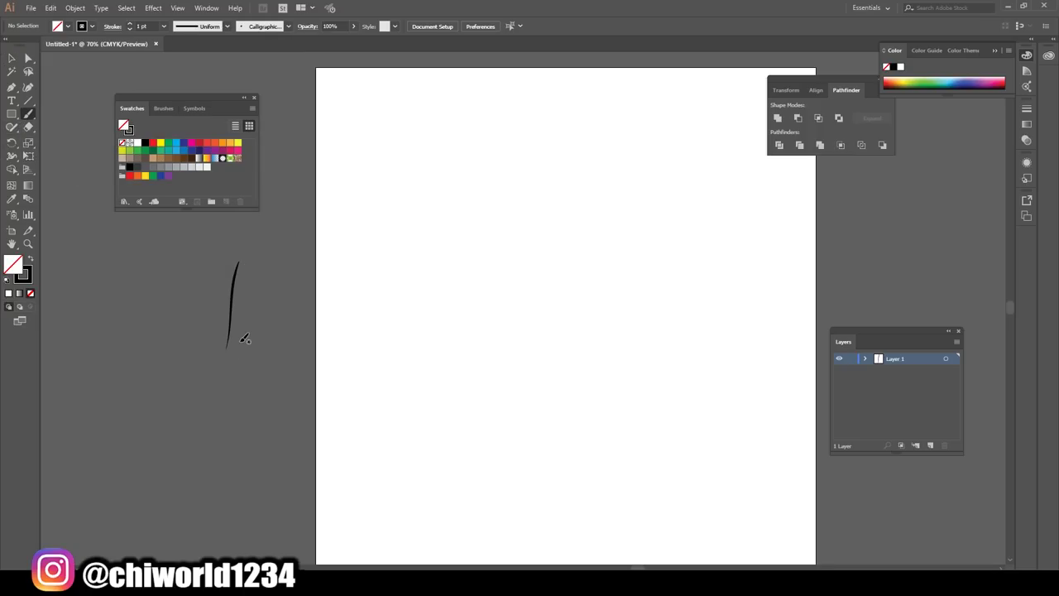
key("ctrl+z")
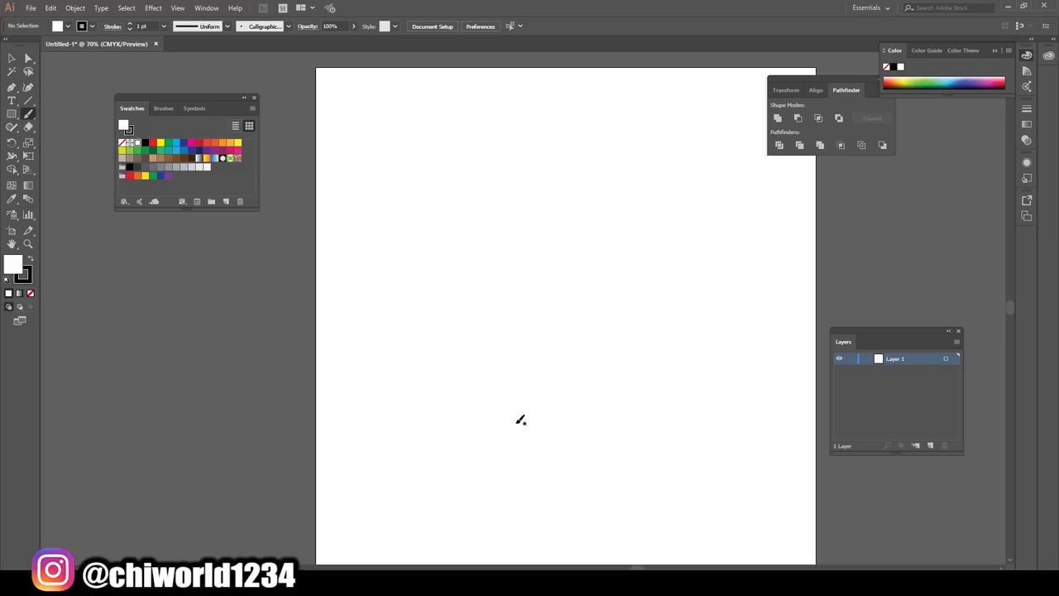
mouse_move(522, 429)
left_mouse_down()
mouse_move(551, 444)
mouse_move(600, 430)
mouse_move(647, 374)
left_mouse_up()
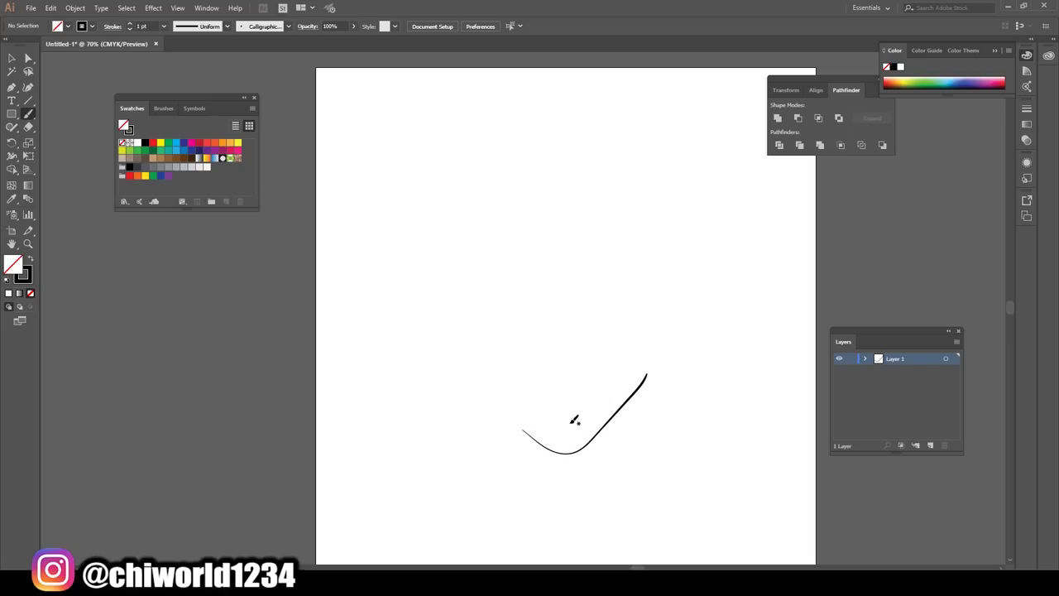
key("ctrl+z")
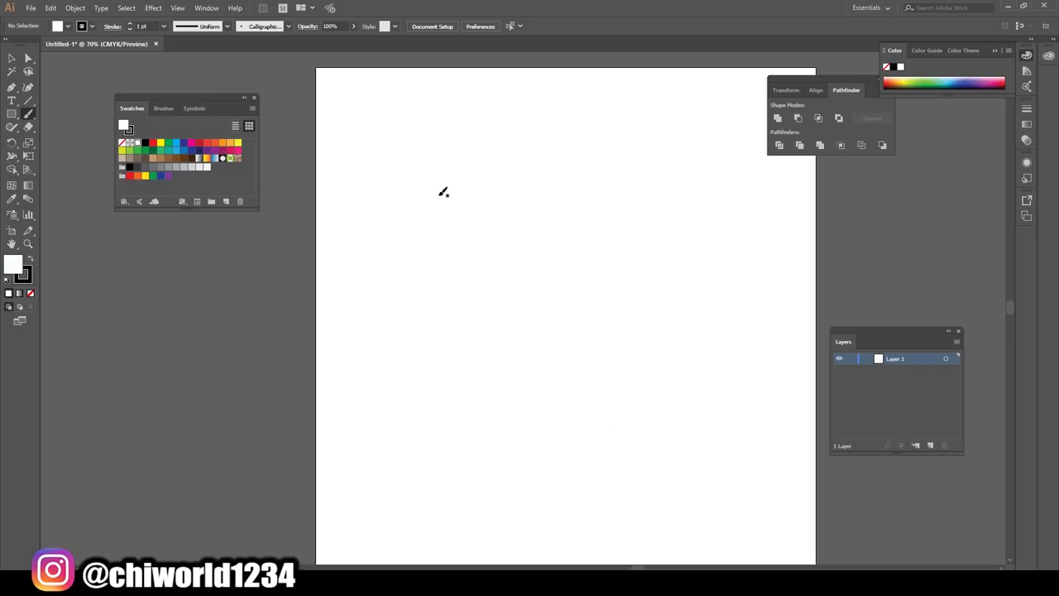
- Brush the face's left side and jaw, the right ear and the left ear
mouse_move(464, 204)
left_mouse_down()
mouse_move(456, 366)
mouse_move(466, 408)
mouse_move(568, 488)
mouse_move(698, 437)
mouse_move(719, 390)
left_mouse_up()
mouse_move(766, 363)
left_mouse_down()
mouse_move(778, 311)
mouse_move(771, 266)
mouse_move(706, 297)
left_mouse_up()
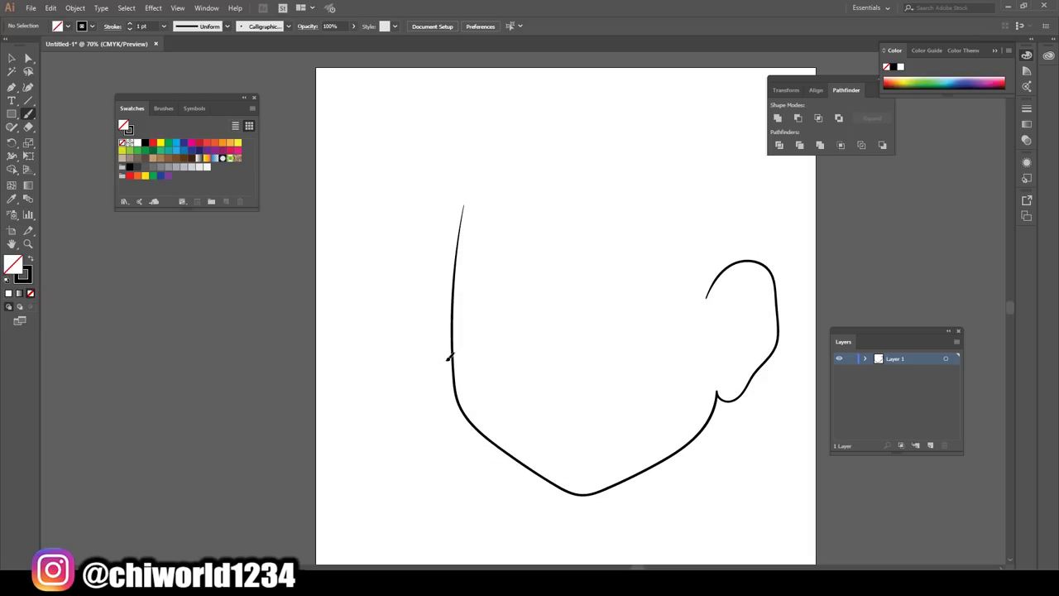
left_click_drag(431, 307, 422, 274)
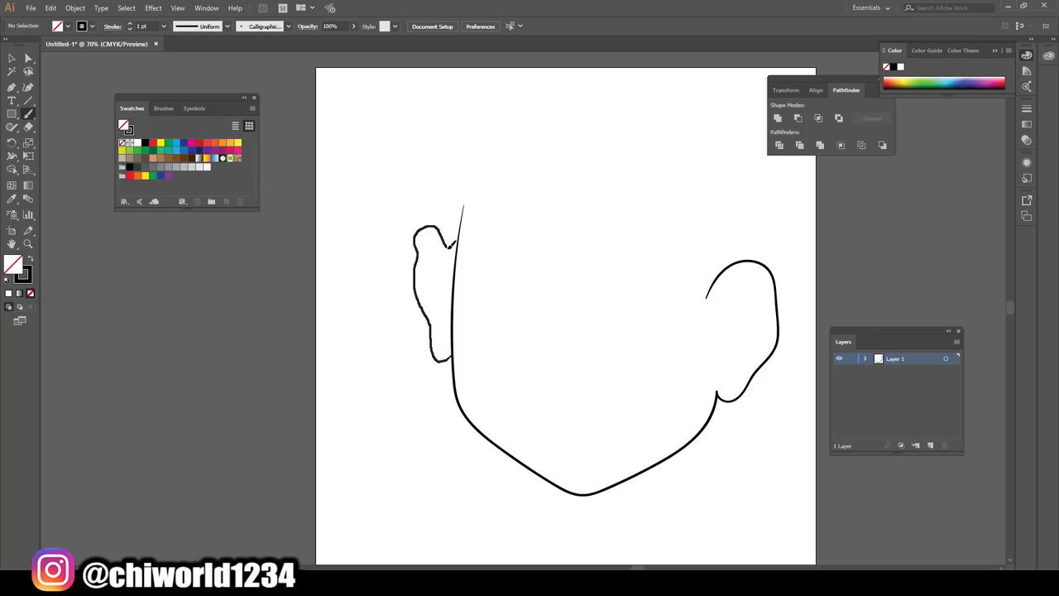
left_click_drag(457, 257, 454, 263)
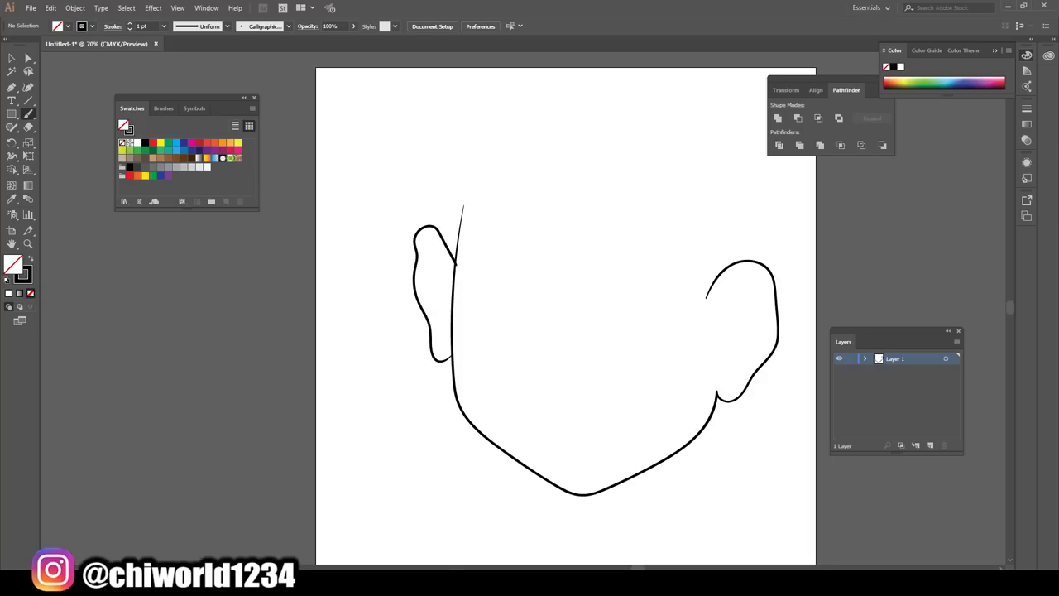
- Zoom in and smooth the face line beside the left ear
key("ctrl+plus")
key("ctrl+minus")
key("ctrl+plus")
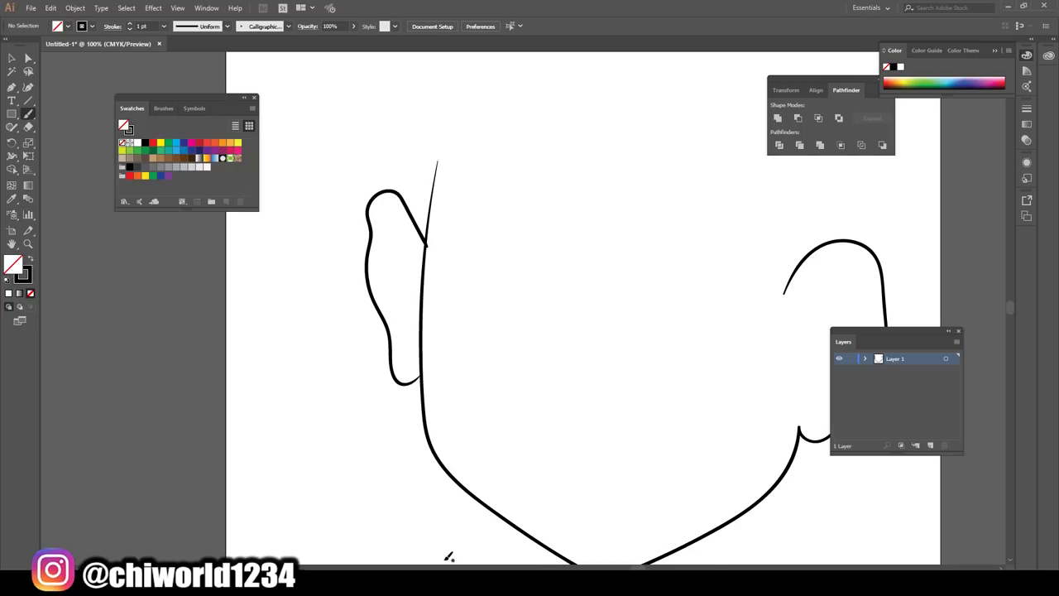
scroll(449, 555, "up", 1)
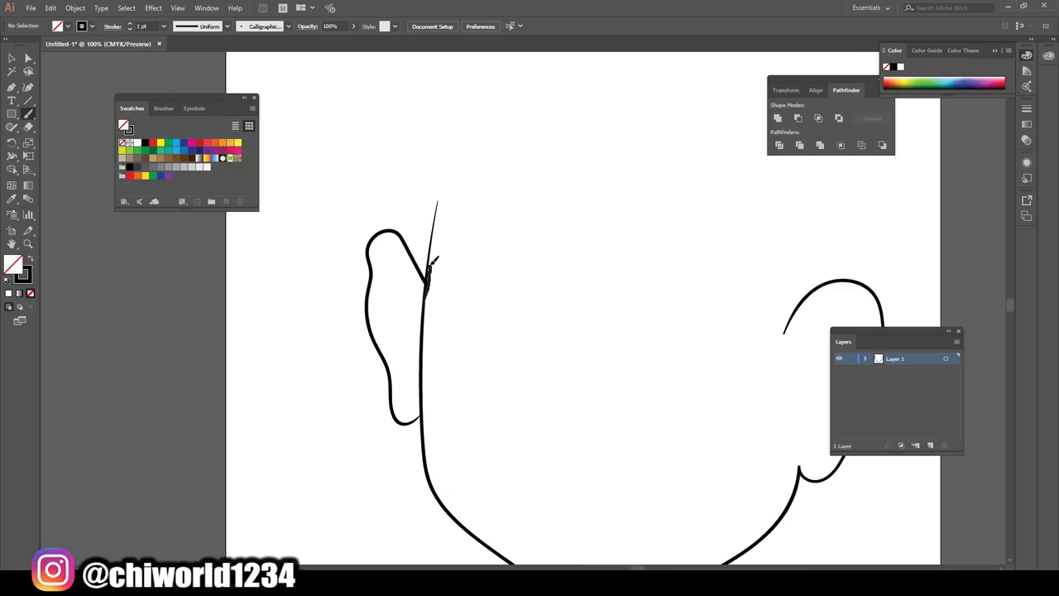
left_click_drag(436, 224, 437, 218)
key("ctrl+minus")
key("ctrl+plus")
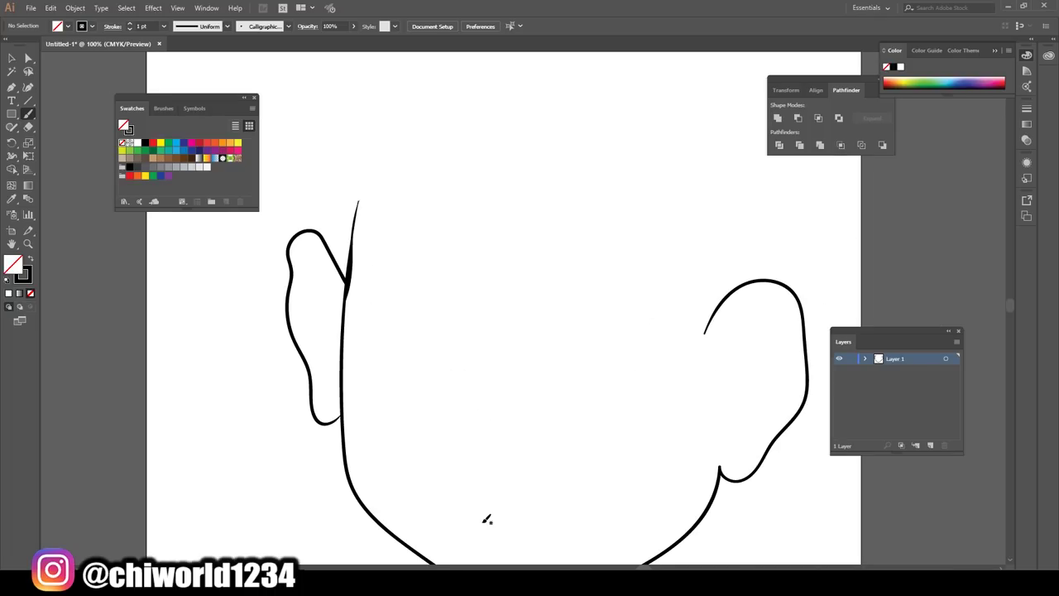
scroll(484, 520, "down", 1)
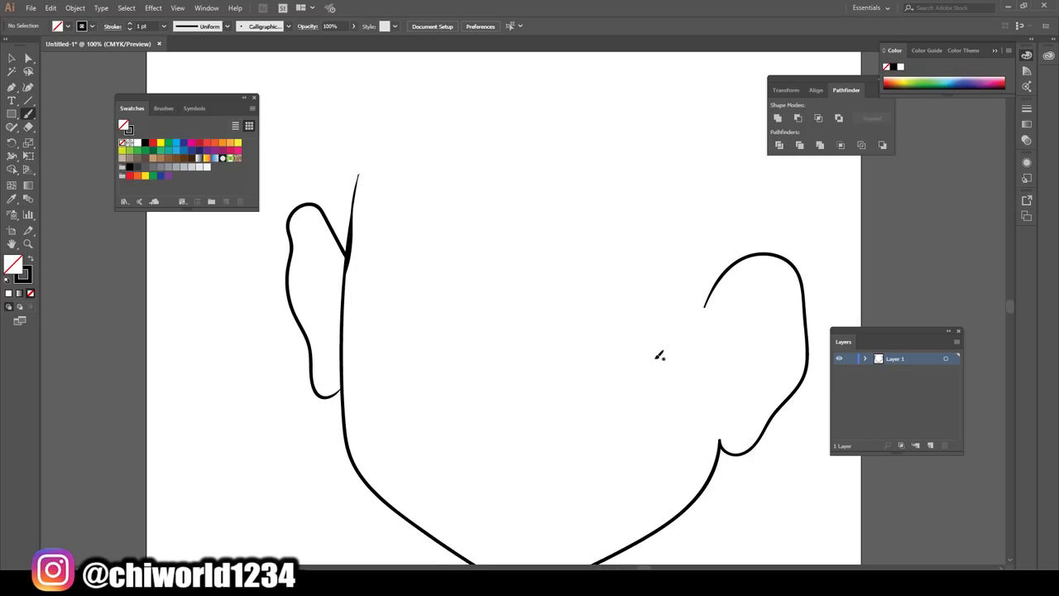
- Draw trial eyebrow strokes, then undo them
mouse_move(654, 344)
left_mouse_down()
mouse_move(622, 319)
mouse_move(581, 316)
left_mouse_up()
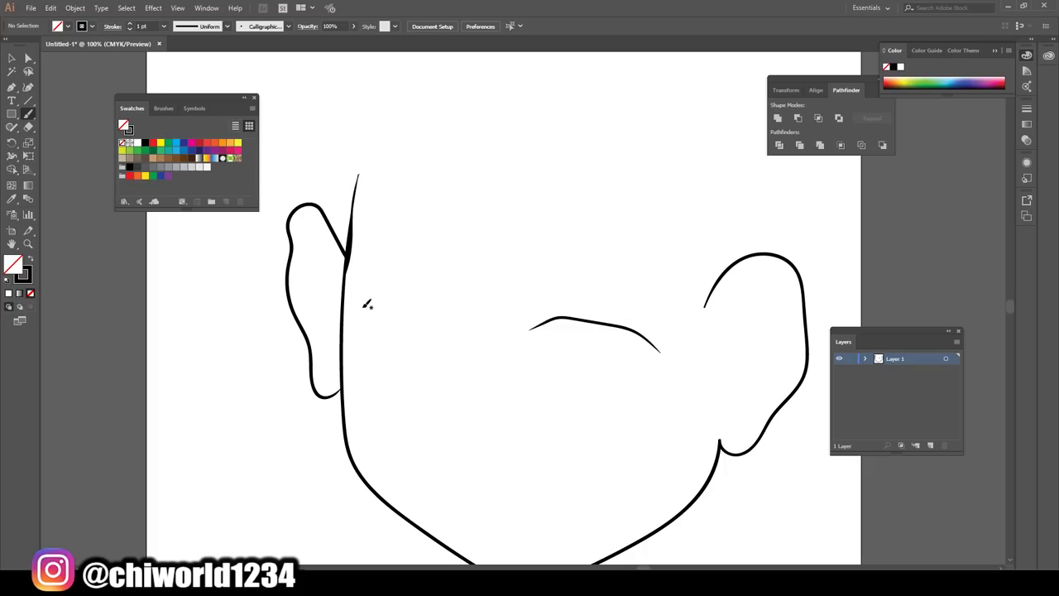
mouse_move(366, 301)
left_mouse_down()
mouse_move(437, 304)
mouse_move(469, 319)
left_mouse_up()
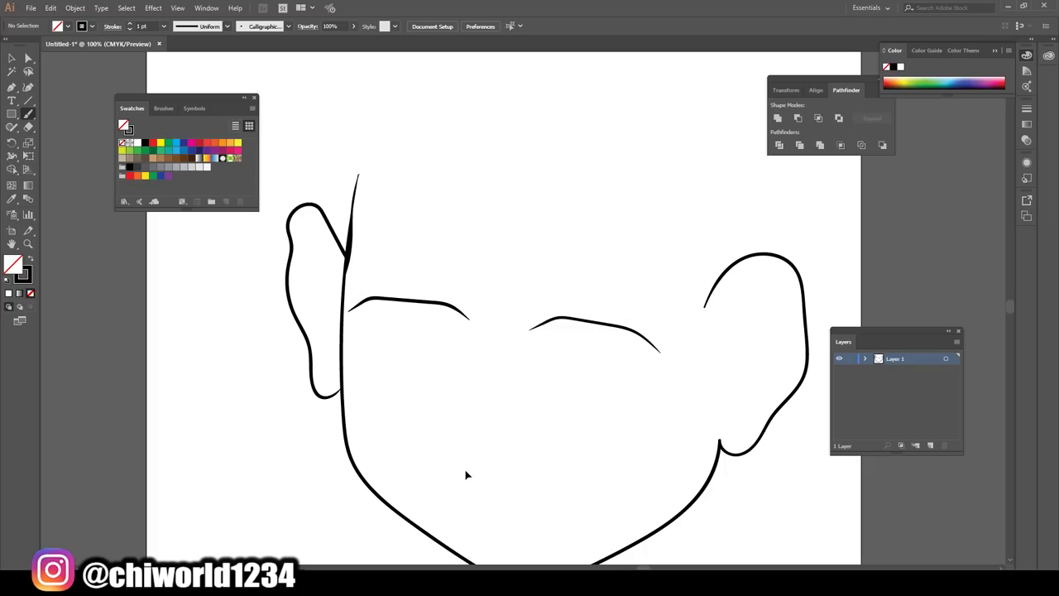
key("ctrl+z")
key("ctrl+z")
scroll(454, 390, "down", 1)
scroll(456, 398, "down", 1)
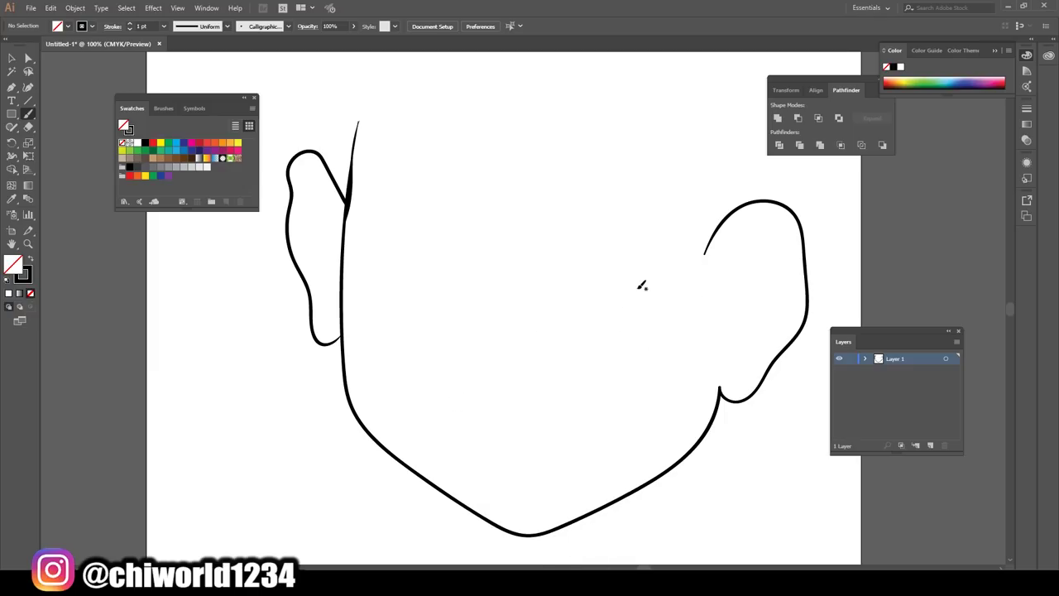
- Select the face outline, squash it from the top, move it up-left and stretch its bottom
left_click(12, 57)
left_click_drag(251, 358, 374, 141)
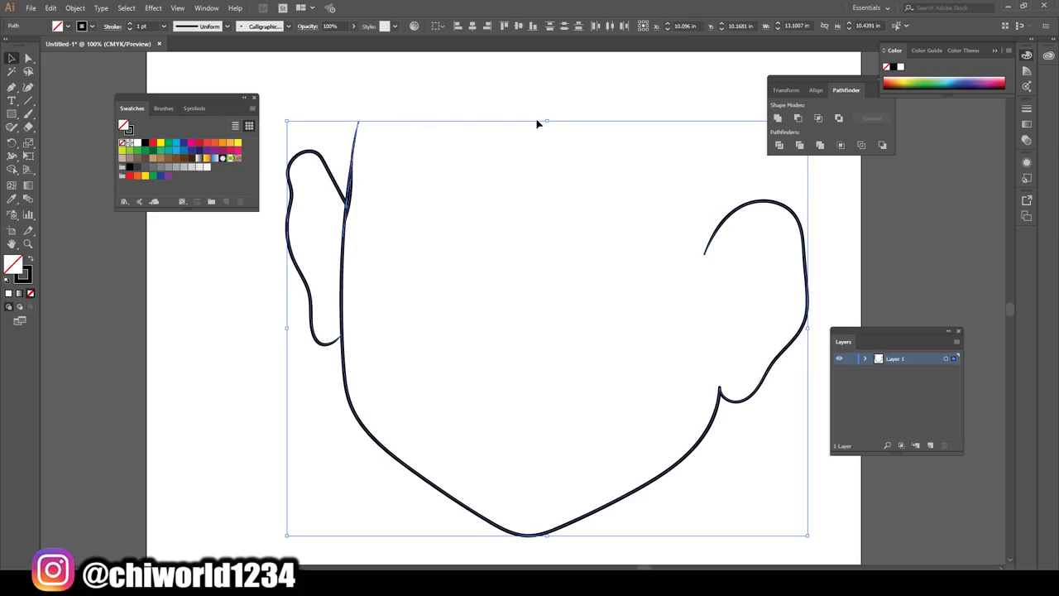
left_click_drag(548, 120, 544, 193)
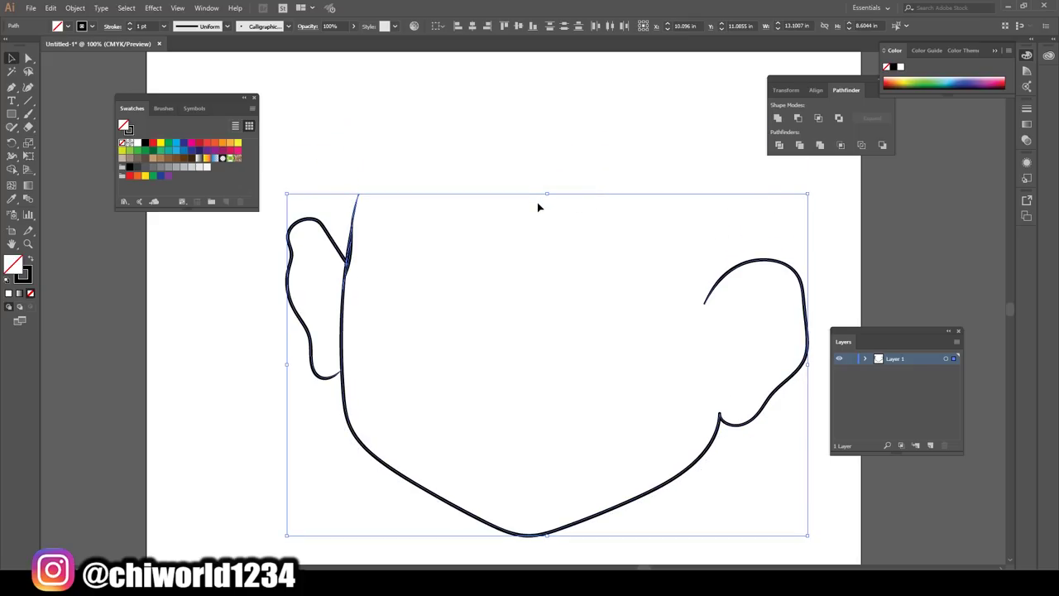
left_click_drag(355, 269, 330, 222)
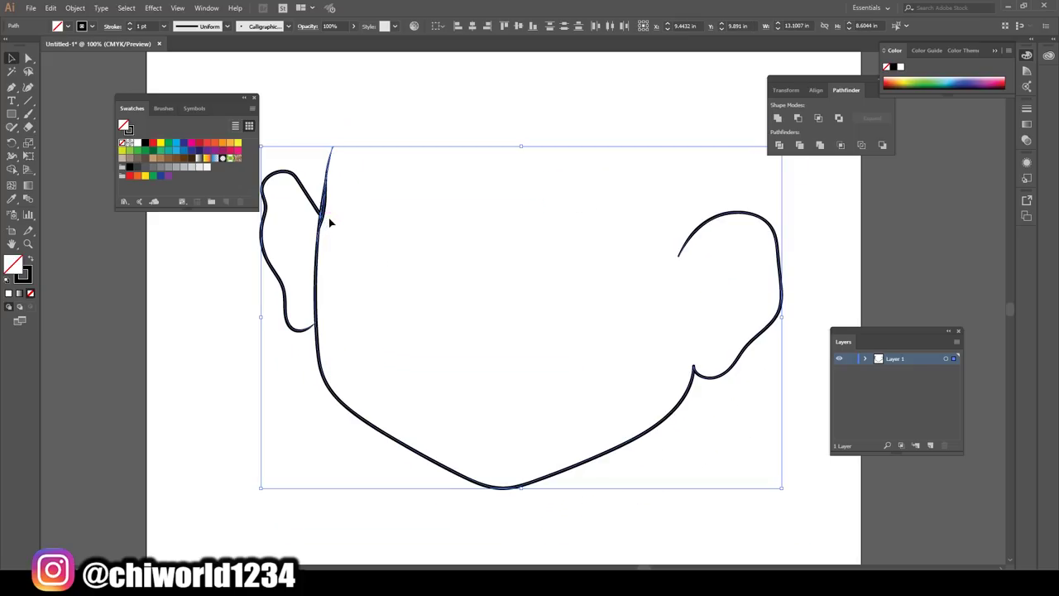
left_click_drag(521, 489, 521, 506)
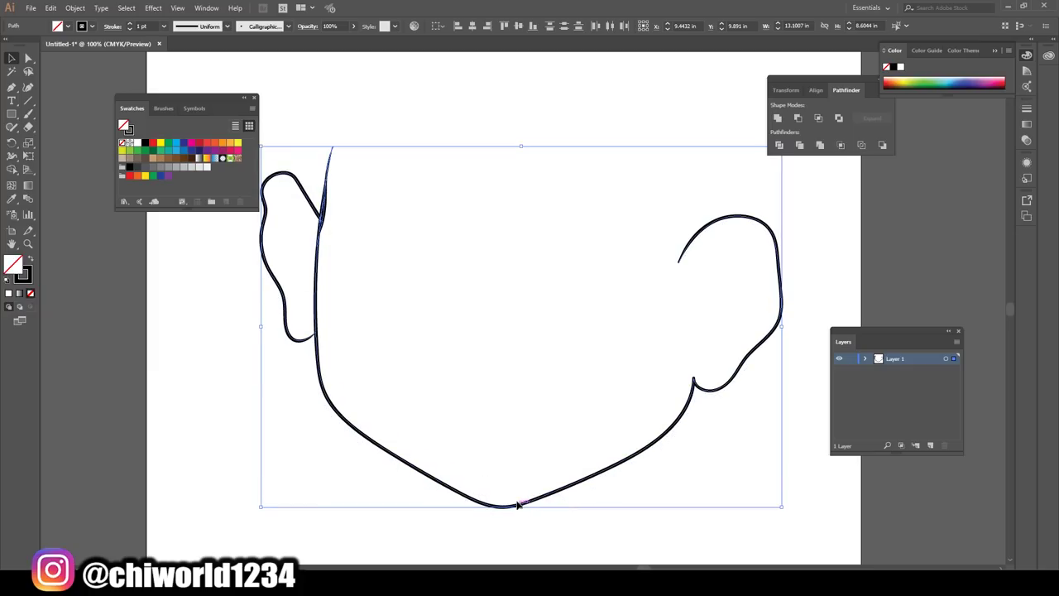
- Brush the curved right-eye line and deselect everything
left_click(27, 115)
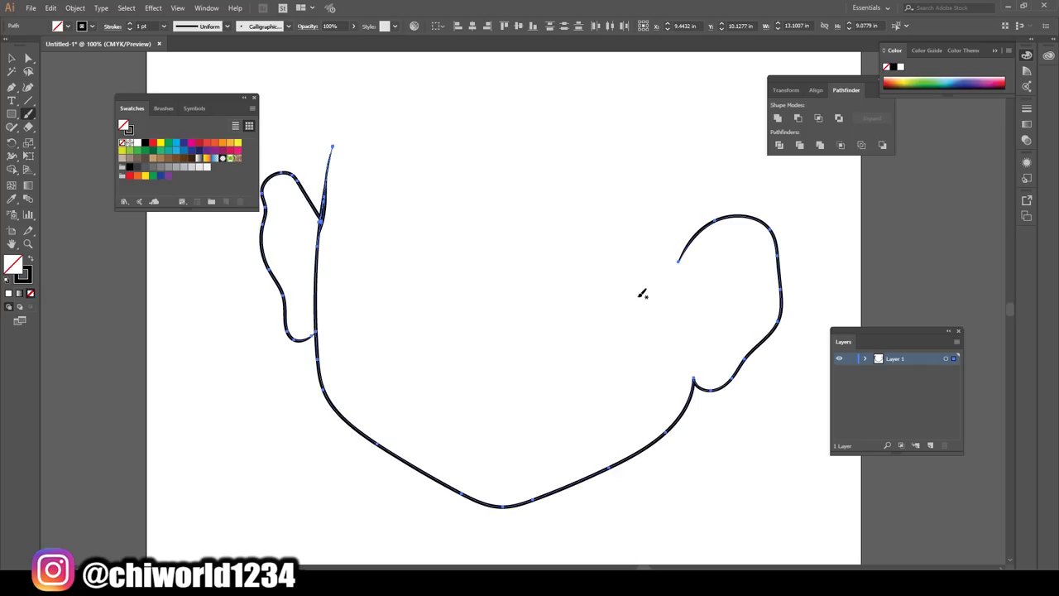
left_click_drag(657, 290, 567, 265)
key("ctrl+shift+a")
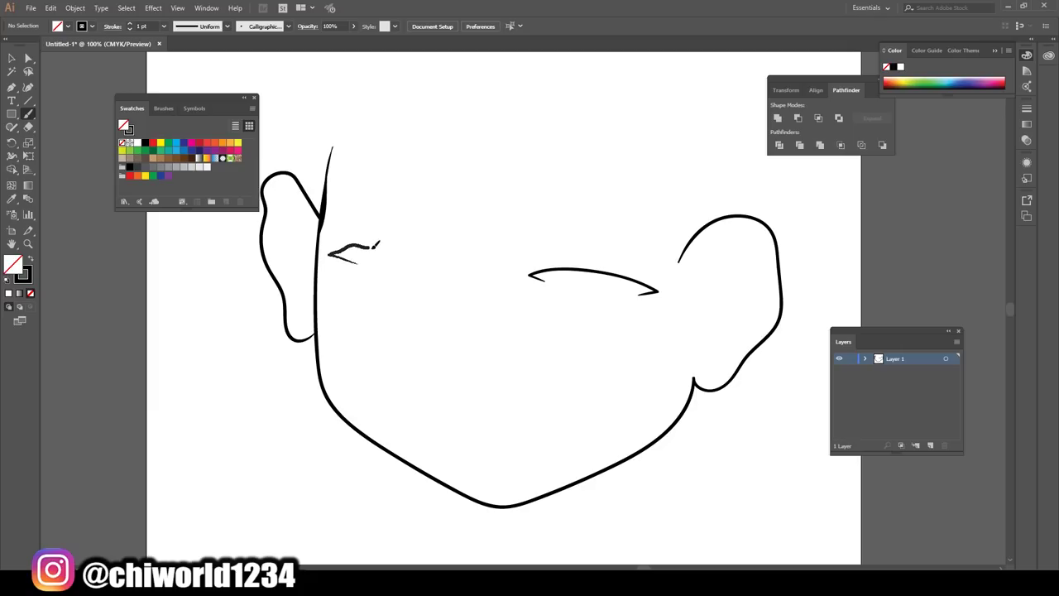
- Brush the left eye curve, small nose strokes and the mouth
left_click_drag(376, 245, 454, 268)
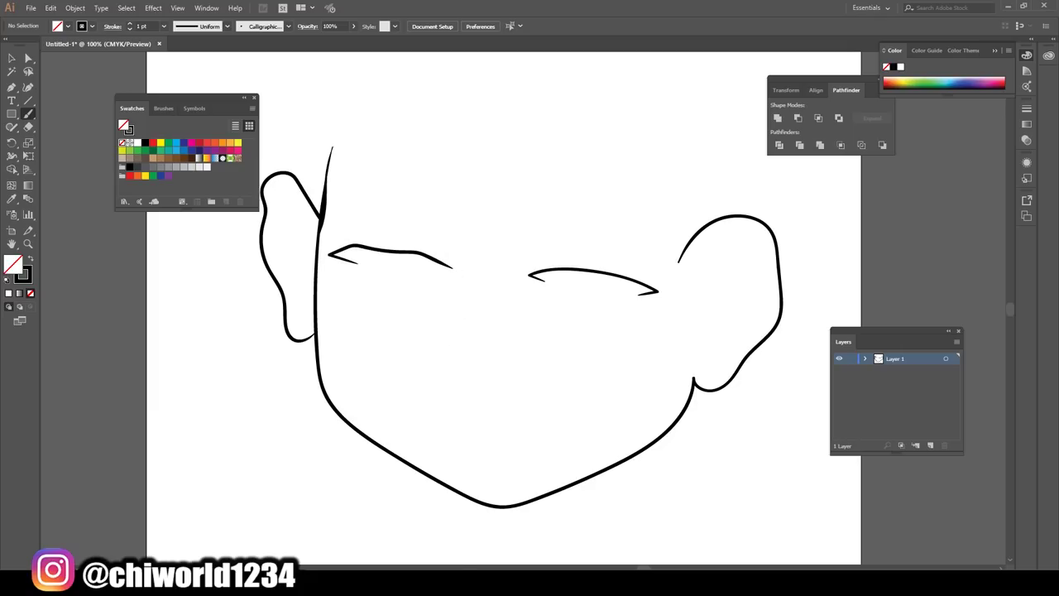
left_click_drag(491, 354, 515, 354)
left_click_drag(416, 401, 469, 417)
- Add arched eyebrows above the right and left eyes
left_click_drag(612, 257, 530, 259)
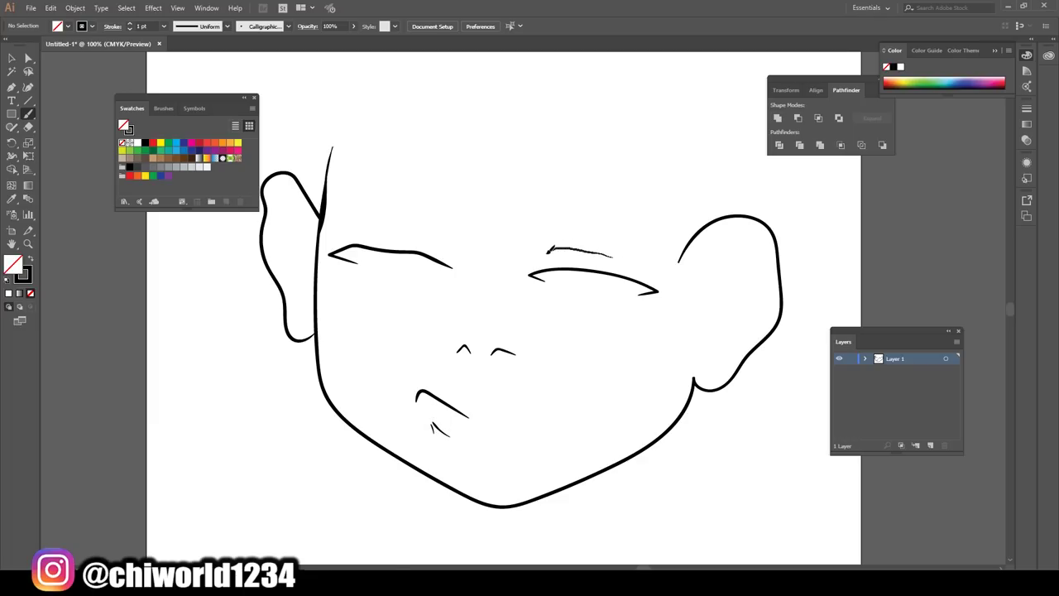
mouse_move(458, 253)
left_mouse_down()
mouse_move(426, 232)
mouse_move(368, 230)
left_mouse_up()
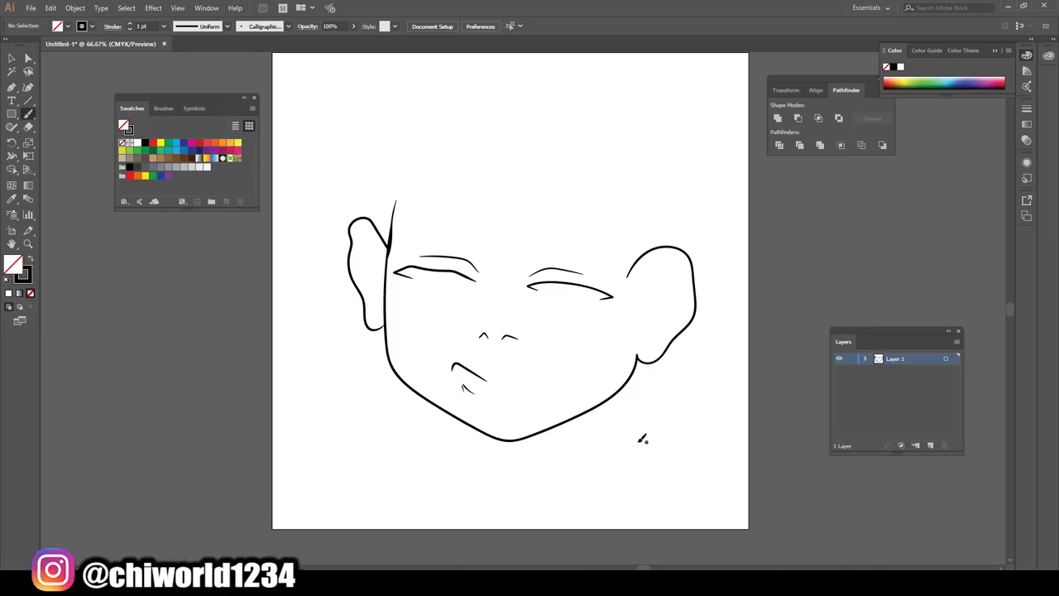
scroll(643, 439, "up", 2)
scroll(643, 438, "up", 2)
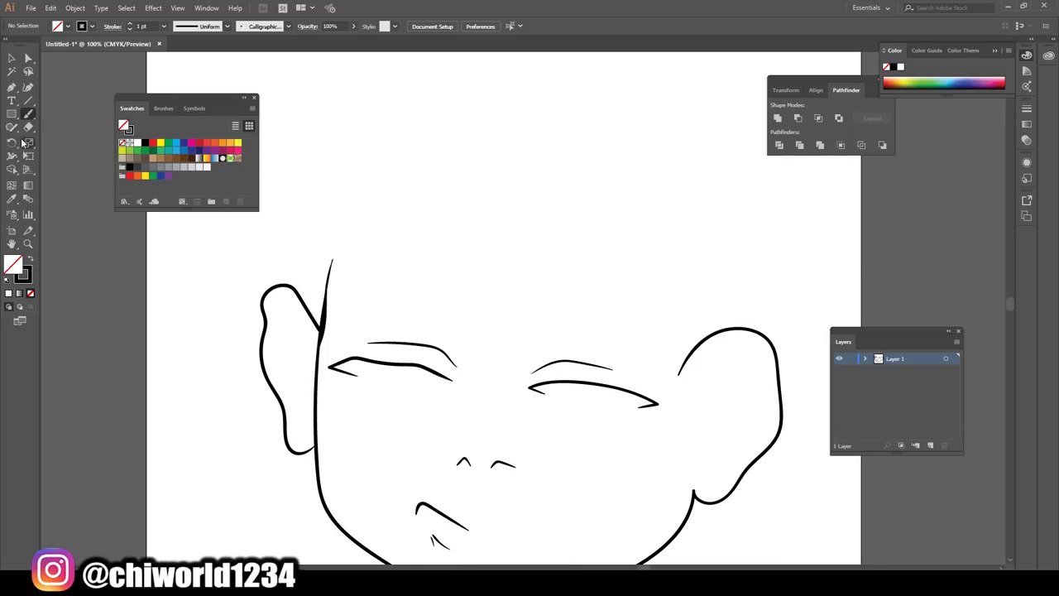
- Using the Pencil with black fill and no stroke, draw the right eye's filled iris
left_click_drag(12, 126, 67, 137)
left_click(31, 260)
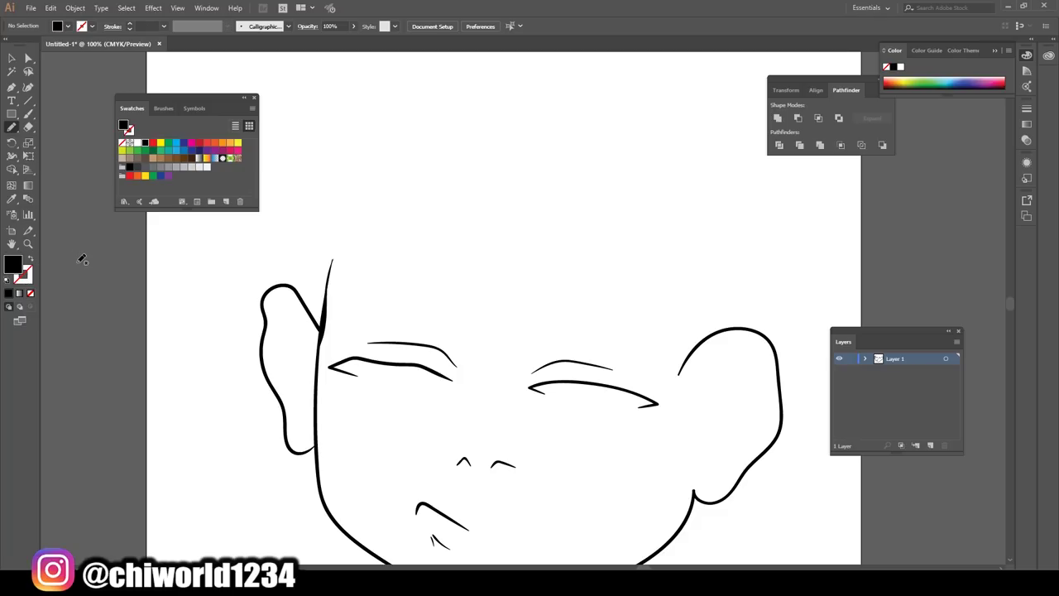
scroll(149, 258, "down", 3)
scroll(254, 273, "up", 2)
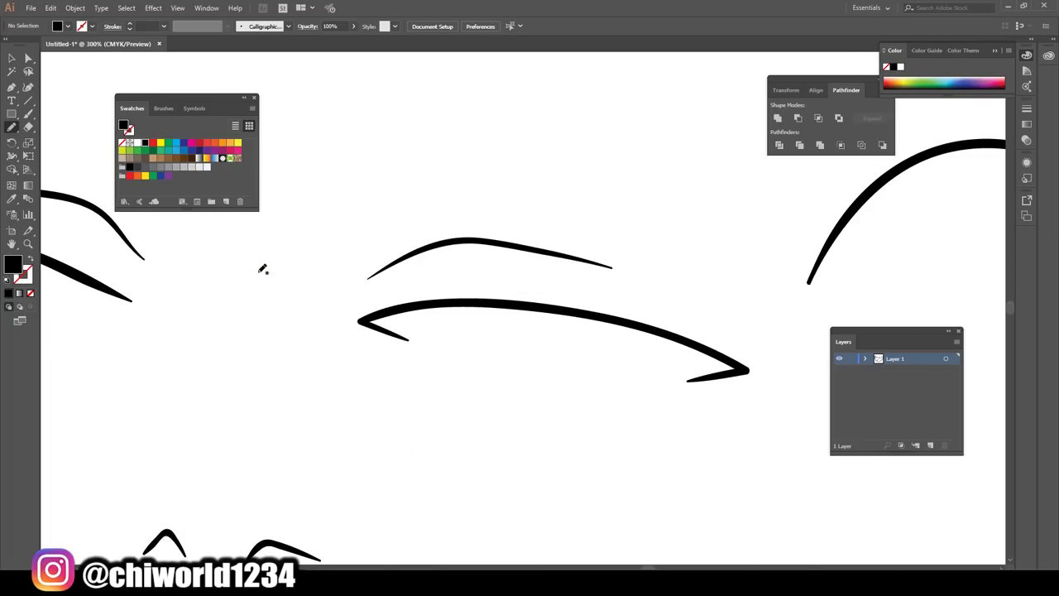
mouse_move(483, 301)
left_mouse_down()
mouse_move(544, 295)
mouse_move(488, 291)
mouse_move(647, 313)
left_mouse_up()
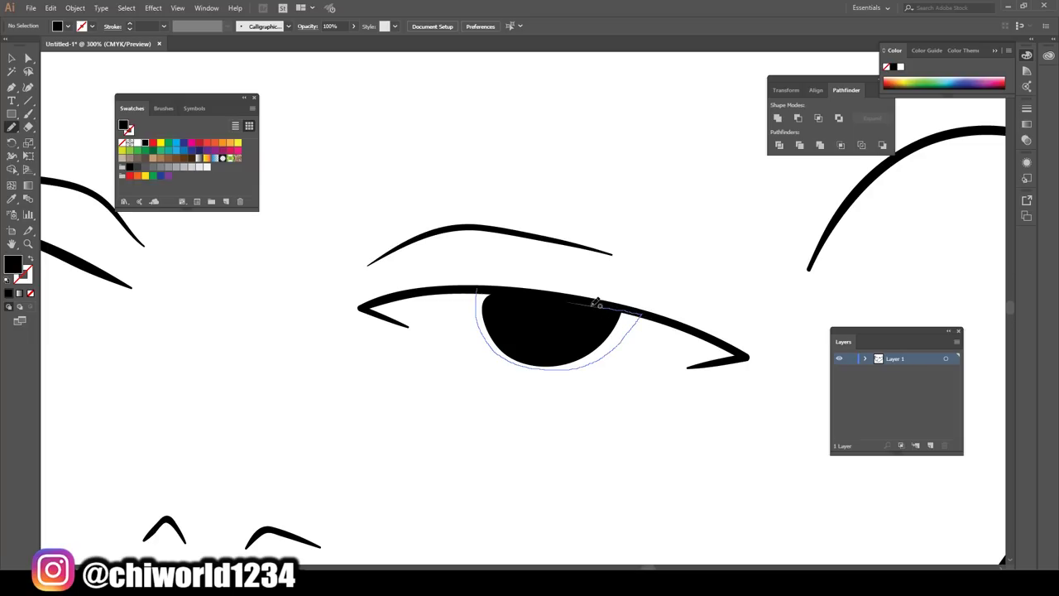
left_click_drag(646, 313, 447, 285)
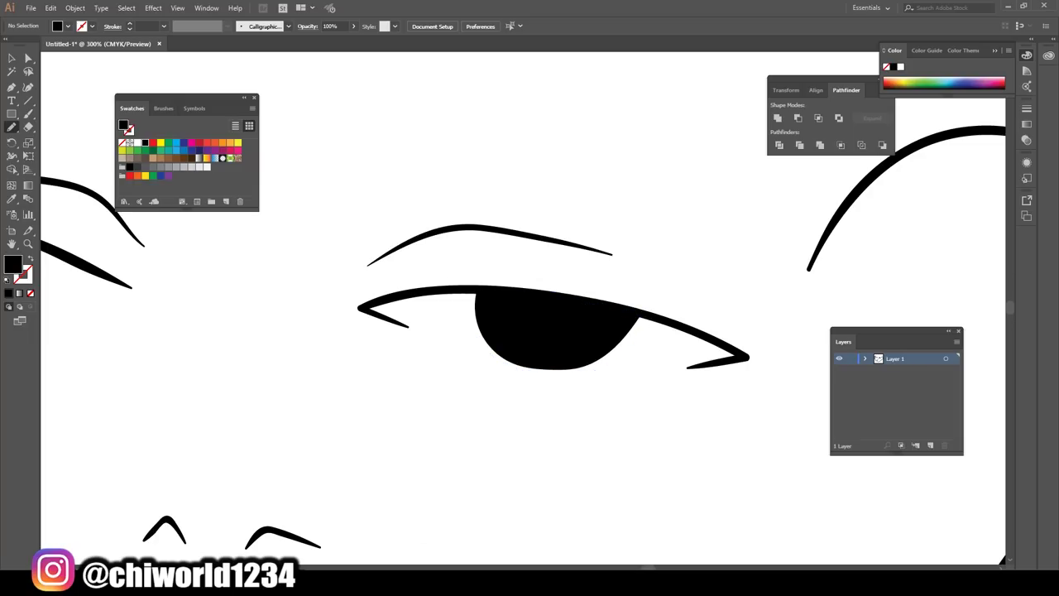
- Zoom to the left eye and draw its filled black iris
key("ctrl+minus")
key("ctrl+minus")
scroll(360, 543, "left", 3)
key("ctrl+plus")
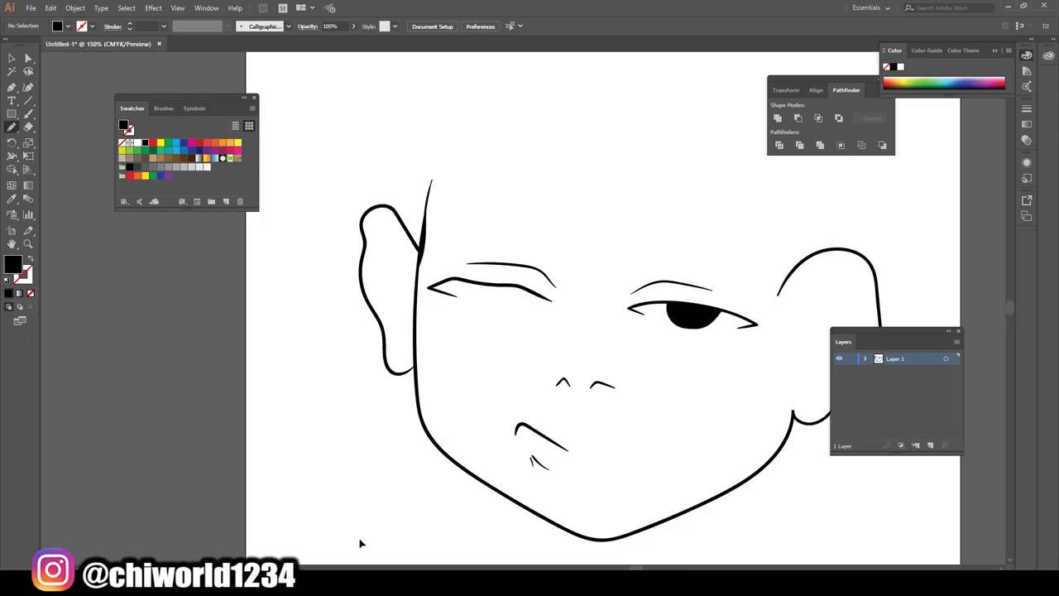
key("ctrl+plus")
key("ctrl+plus")
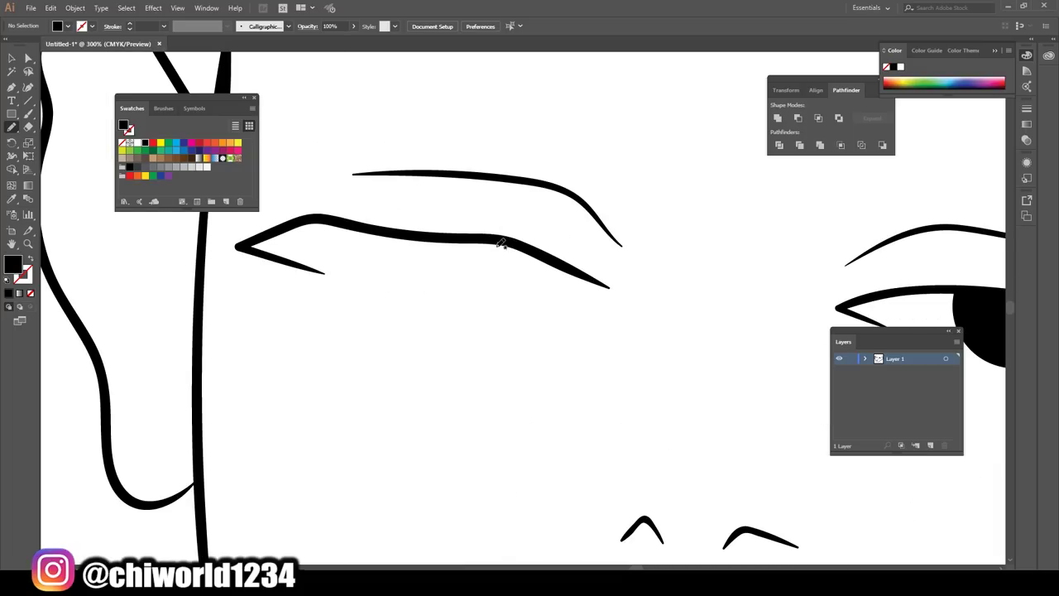
mouse_move(500, 243)
left_mouse_down()
mouse_move(386, 234)
mouse_move(500, 241)
left_mouse_up()
- Draw thick filled black shapes for the right and left eyebrows
key("ctrl+minus")
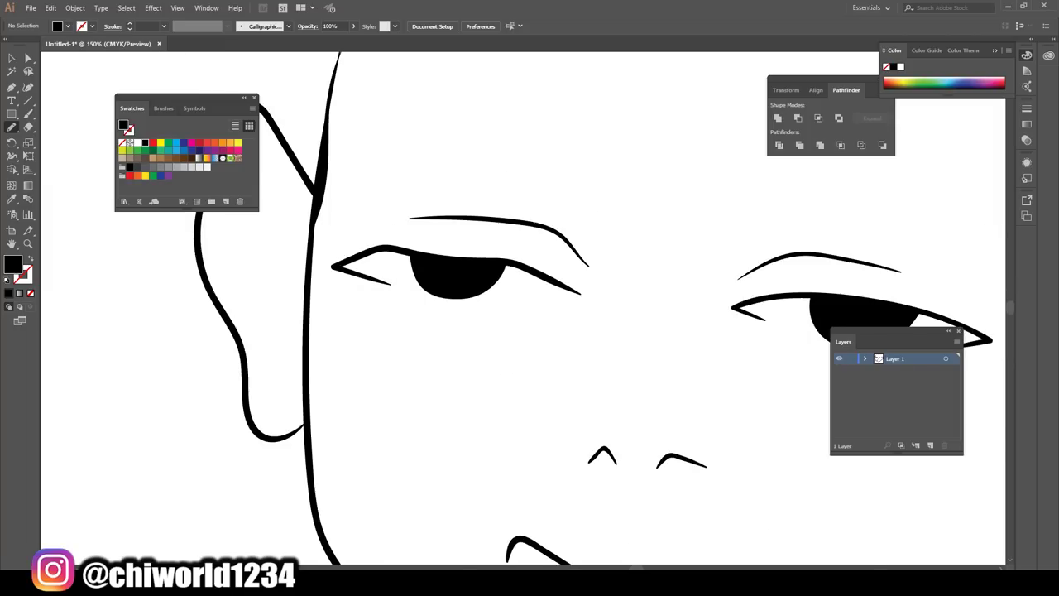
key("ctrl+minus")
key("ctrl+minus")
key("ctrl+minus")
key("ctrl+minus")
key("ctrl+1")
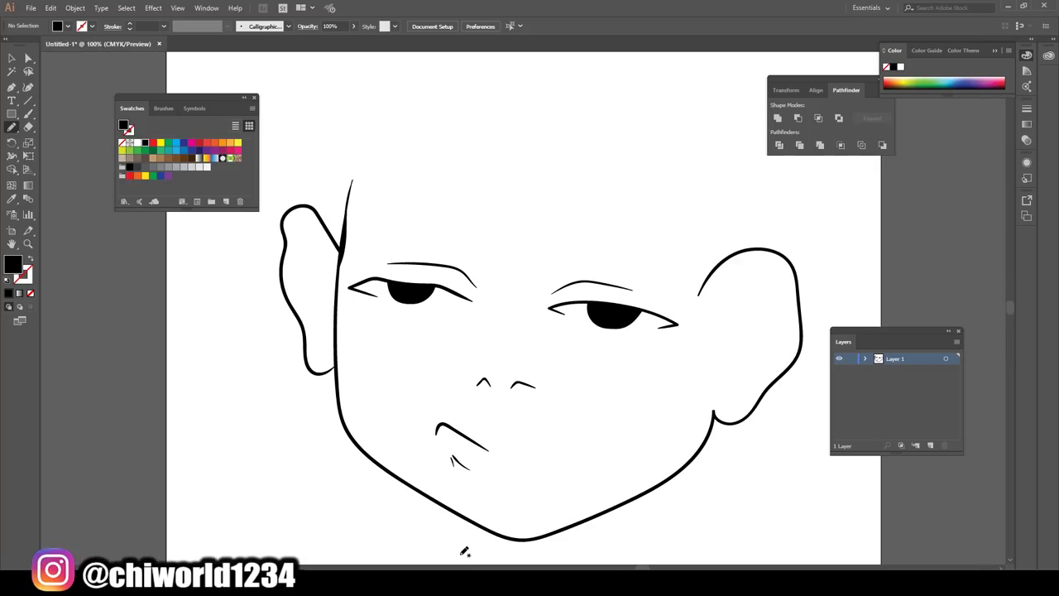
scroll(464, 551, "up", 1)
key("ctrl+plus")
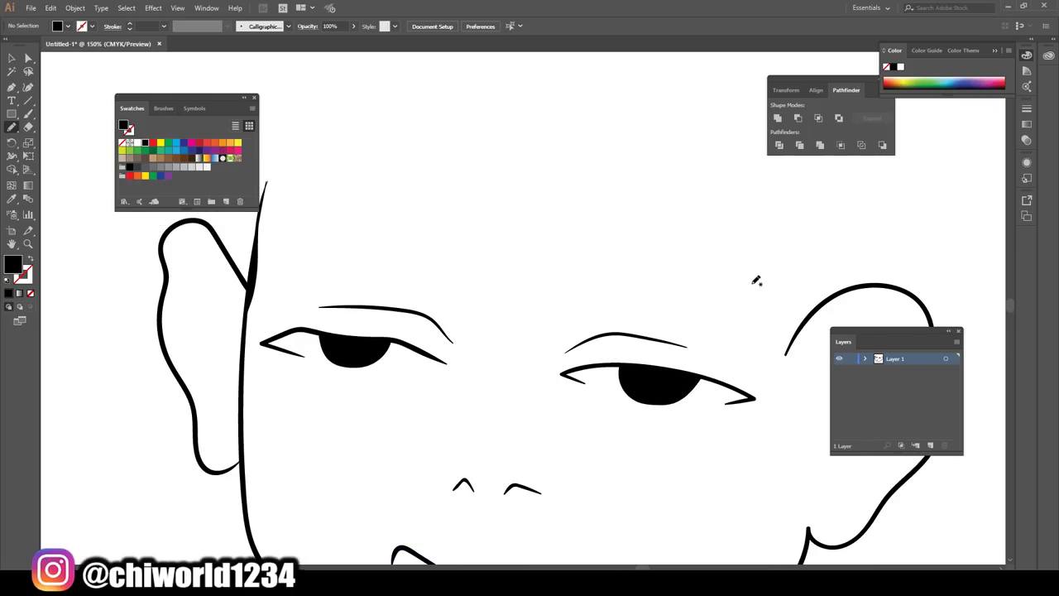
mouse_move(760, 311)
left_mouse_down()
mouse_move(535, 265)
mouse_move(508, 230)
mouse_move(680, 223)
mouse_move(754, 249)
mouse_move(761, 286)
left_mouse_up()
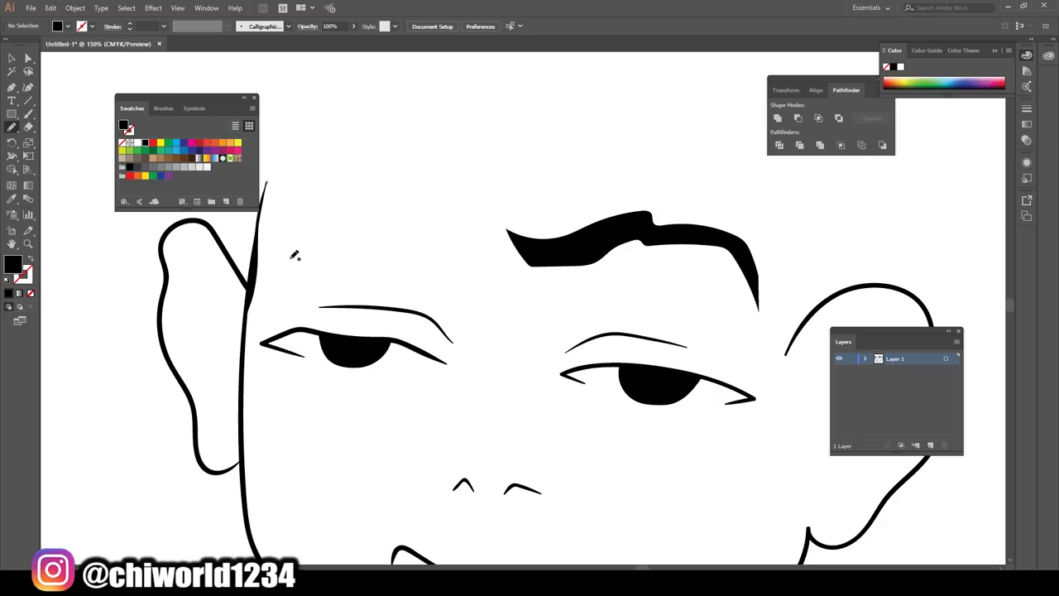
mouse_move(286, 239)
left_mouse_down()
mouse_move(393, 216)
mouse_move(468, 238)
mouse_move(414, 202)
mouse_move(324, 190)
mouse_move(286, 239)
left_mouse_up()
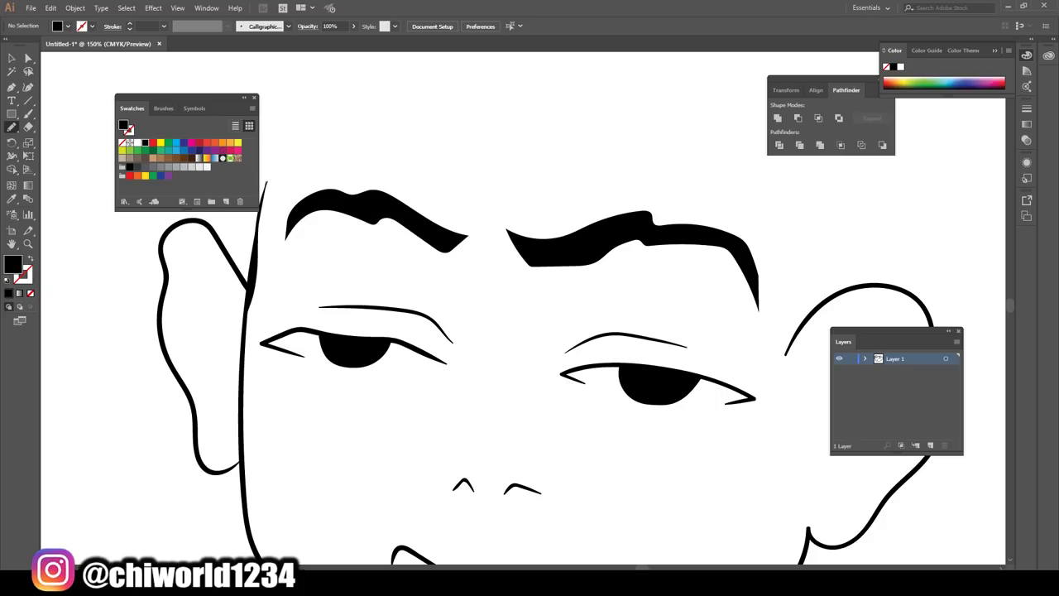
key("ctrl+minus")
key("ctrl+minus")
scroll(388, 542, "right", 1)
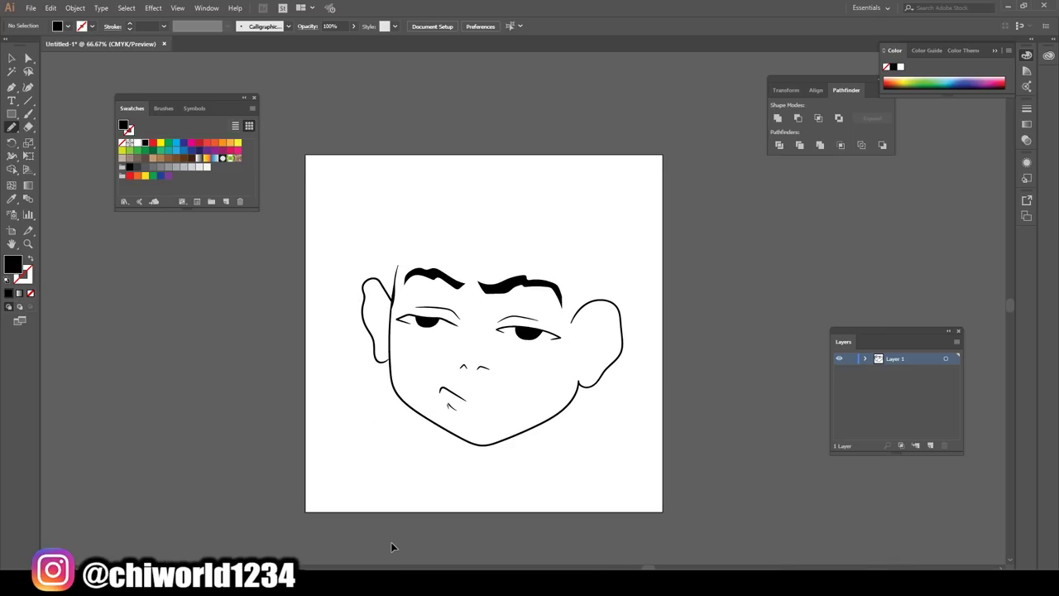
key("ctrl+plus")
scroll(393, 544, "up", 2)
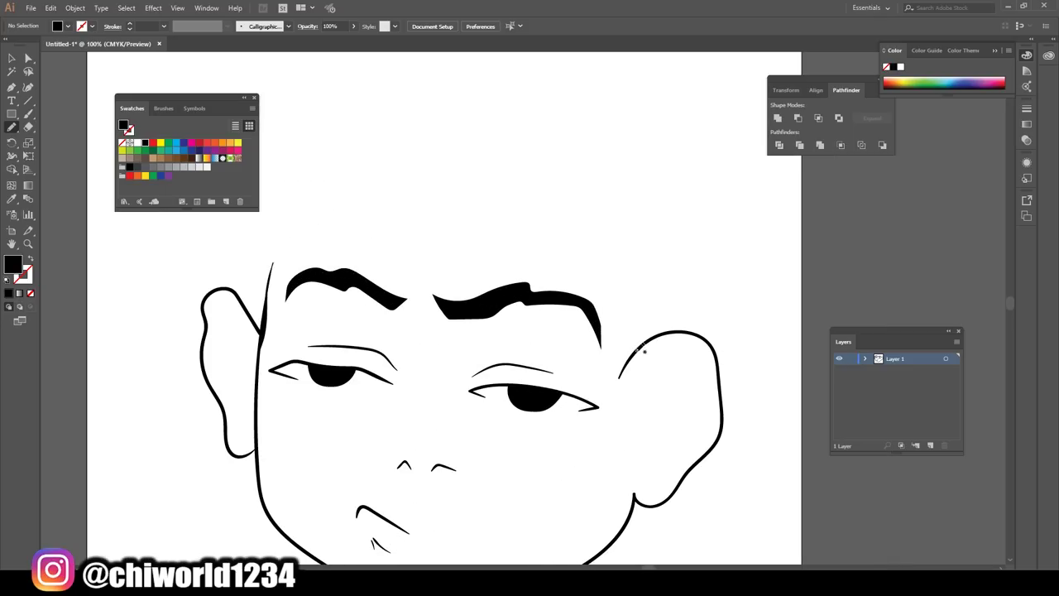
- Pencil a black hair shape over the forehead with a squared hairline down the left temple
mouse_move(639, 347)
left_mouse_down()
mouse_move(597, 222)
mouse_move(274, 248)
mouse_move(267, 311)
mouse_move(253, 237)
mouse_move(254, 111)
mouse_move(413, 80)
mouse_move(680, 123)
mouse_move(727, 268)
mouse_move(614, 389)
left_mouse_up()
scroll(544, 551, "down", 3)
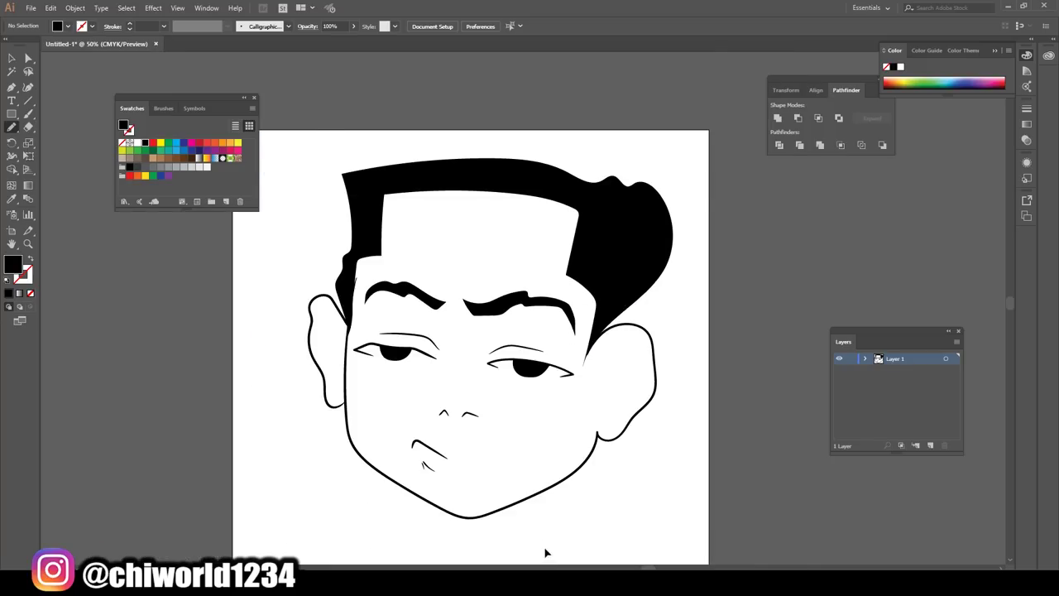
scroll(555, 513, "down", 1)
scroll(553, 508, "up", 4)
mouse_move(265, 357)
left_mouse_down()
mouse_move(306, 293)
mouse_move(319, 198)
mouse_move(439, 185)
mouse_move(610, 227)
mouse_move(457, 166)
mouse_move(270, 294)
mouse_move(263, 364)
left_mouse_up()
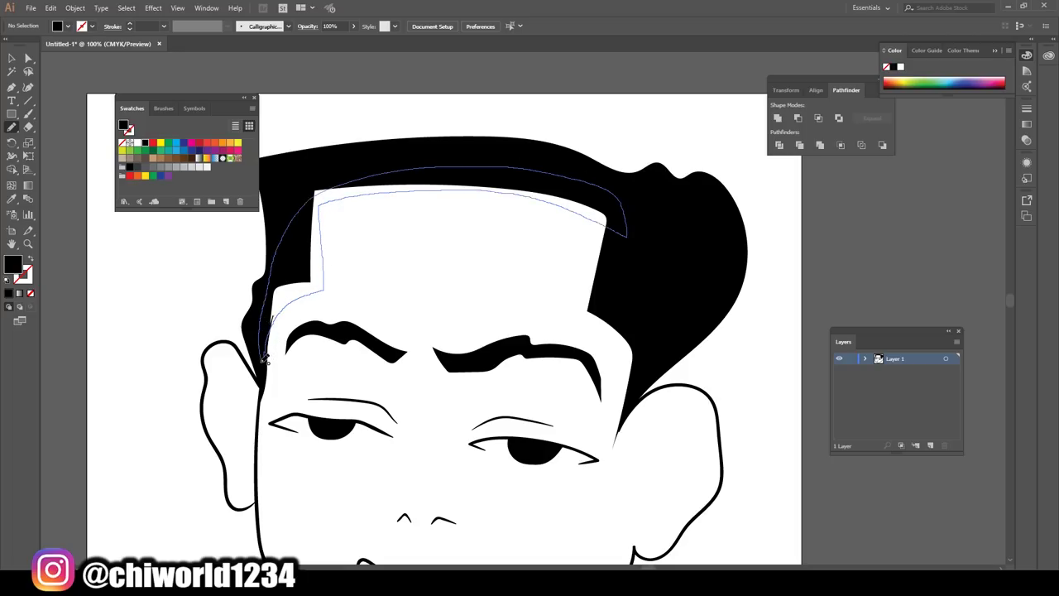
mouse_move(289, 221)
left_mouse_down()
mouse_move(313, 175)
mouse_move(317, 192)
left_mouse_up()
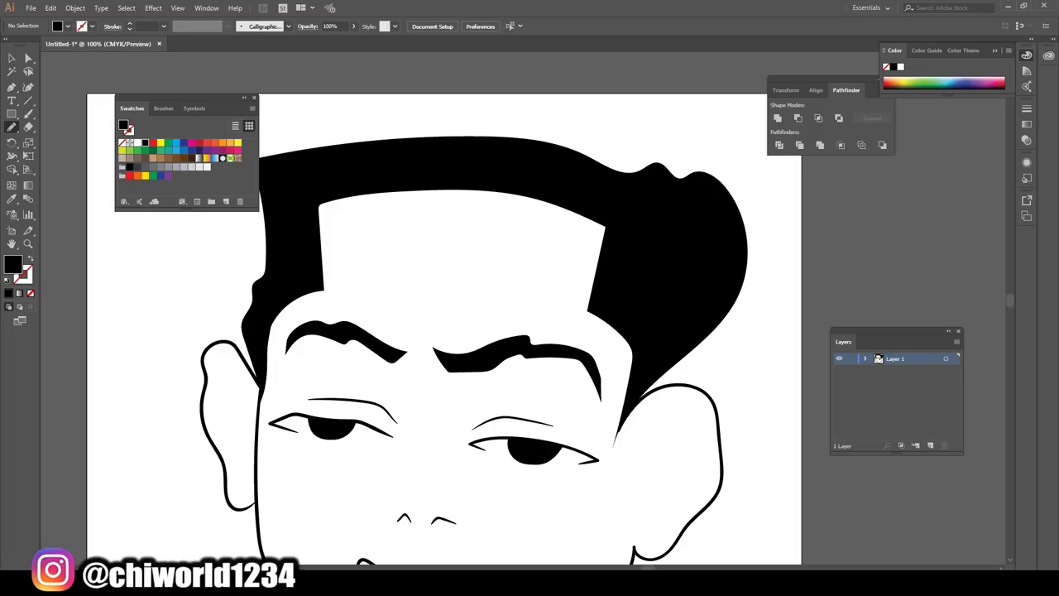
- Add the ragged right edge of the black hair
scroll(562, 509, "down", 1)
scroll(562, 509, "down", 2)
scroll(562, 508, "up", 3)
scroll(561, 513, "up", 1)
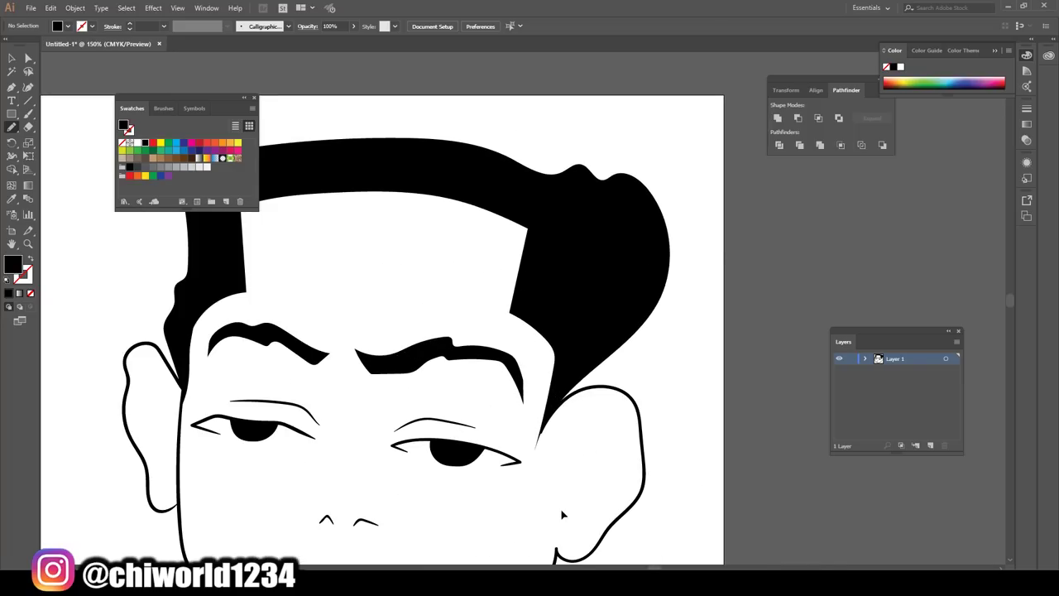
scroll(562, 515, "up", 1)
mouse_move(461, 450)
left_mouse_down()
mouse_move(631, 407)
mouse_move(692, 307)
mouse_move(719, 209)
mouse_move(704, 99)
mouse_move(527, 227)
mouse_move(480, 453)
left_mouse_up()
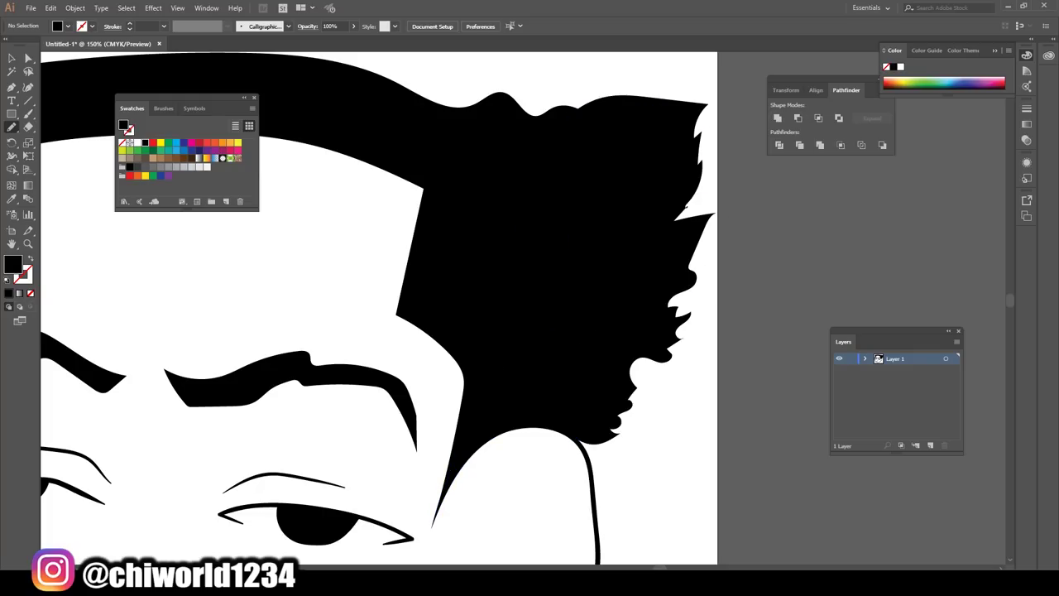
- Pencil spiky black tufts along the left side, across the top and down the right edge
key("ctrl+minus")
key("ctrl+minus")
key("ctrl+minus")
key("ctrl+equal")
mouse_move(285, 357)
left_mouse_down()
mouse_move(325, 383)
mouse_move(323, 402)
mouse_move(294, 368)
mouse_move(303, 315)
mouse_move(292, 279)
mouse_move(349, 191)
mouse_move(402, 239)
mouse_move(321, 401)
left_mouse_up()
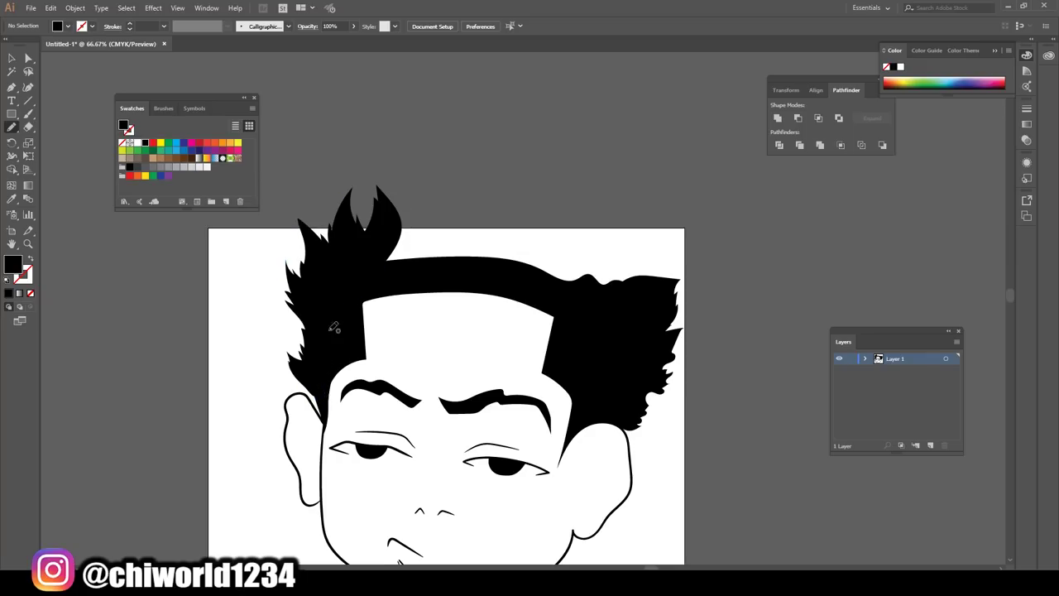
mouse_move(648, 307)
left_mouse_down()
mouse_move(667, 223)
mouse_move(618, 212)
mouse_move(584, 183)
mouse_move(547, 189)
mouse_move(499, 137)
mouse_move(458, 168)
mouse_move(425, 165)
mouse_move(400, 214)
mouse_move(444, 273)
mouse_move(648, 311)
left_mouse_up()
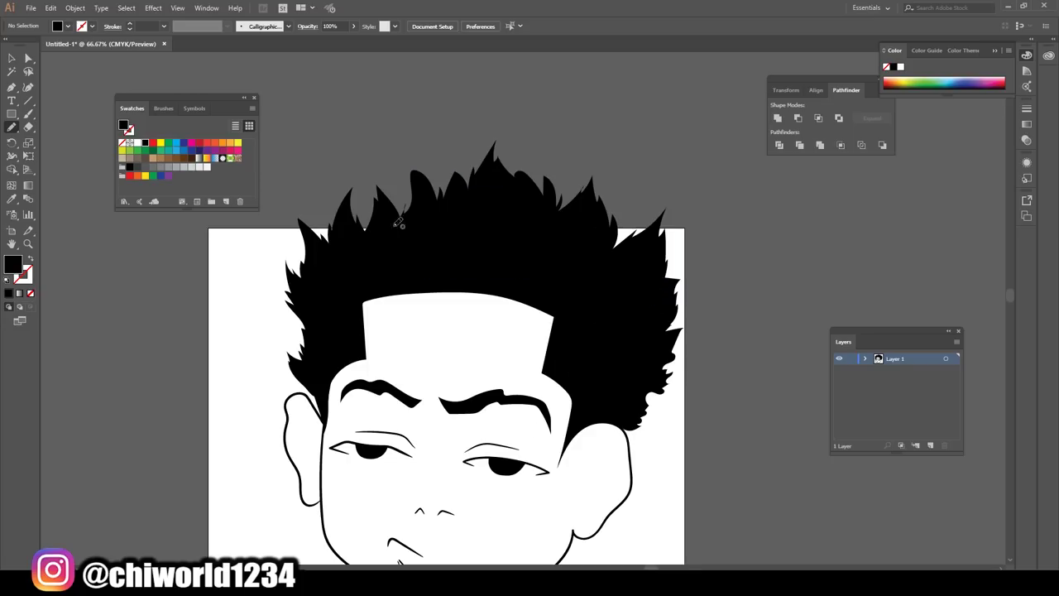
mouse_move(434, 220)
left_mouse_down()
mouse_move(408, 146)
mouse_move(388, 249)
left_mouse_up()
mouse_move(487, 188)
left_mouse_down()
mouse_move(449, 160)
mouse_move(427, 242)
left_mouse_up()
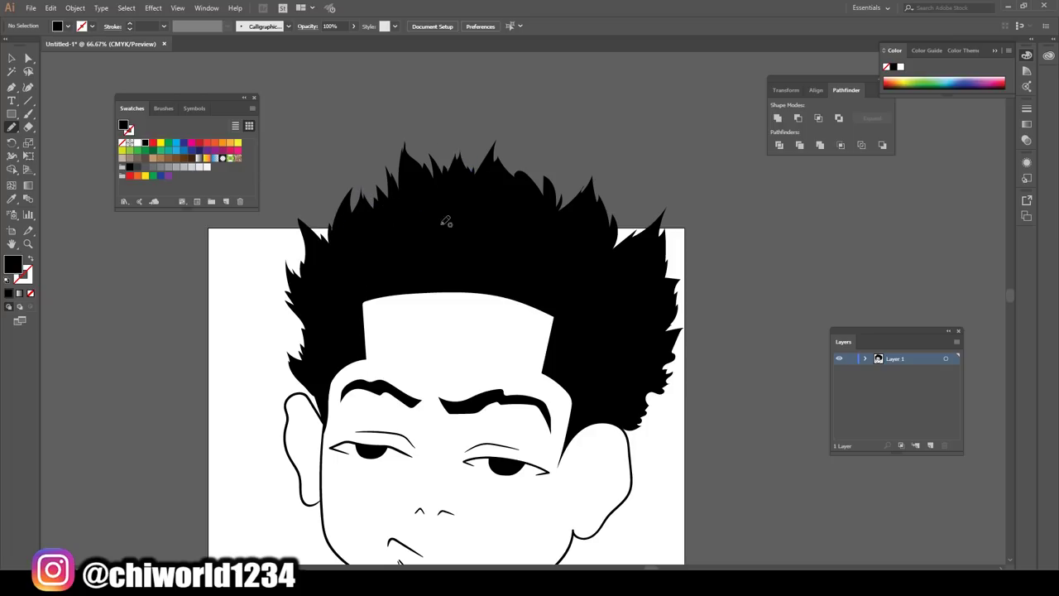
mouse_move(641, 263)
left_mouse_down()
mouse_move(648, 212)
mouse_move(628, 193)
mouse_move(583, 248)
left_mouse_up()
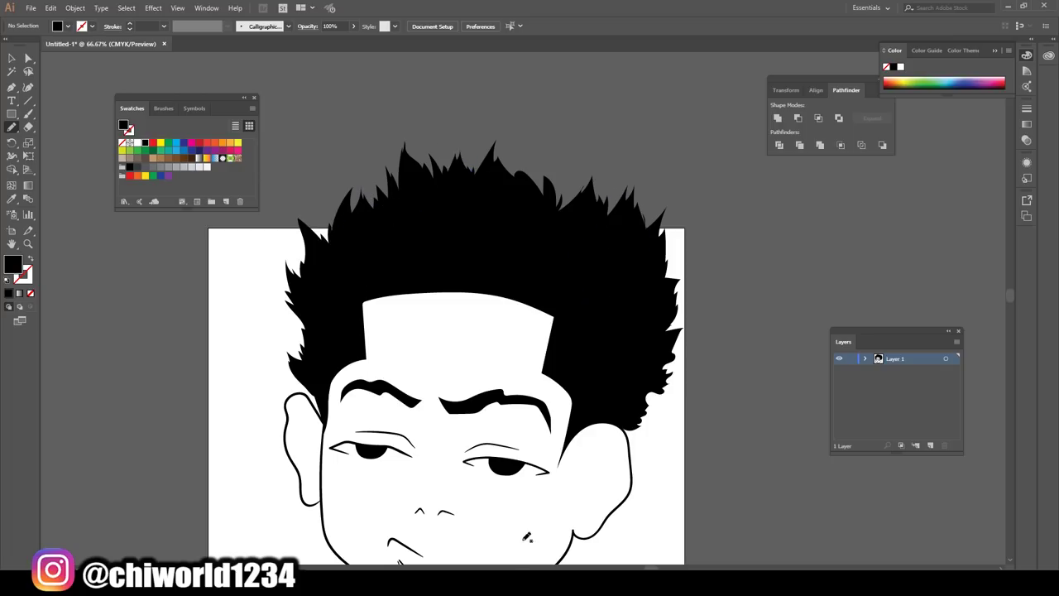
key("ctrl+minus")
key("ctrl+minus")
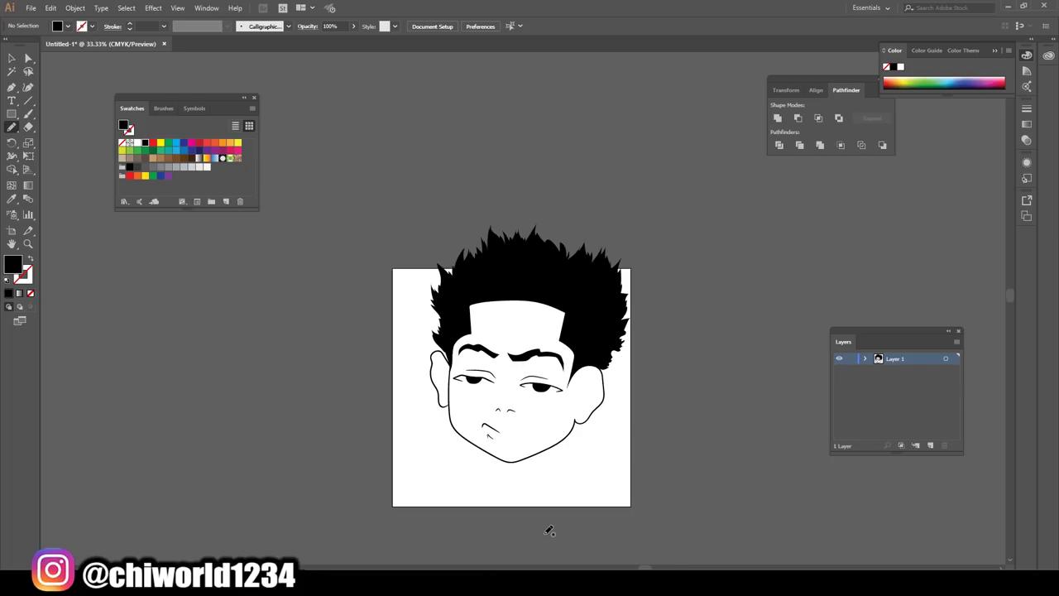
- Zoom in on the right ear and try an inner-ear brush stroke, then undo it
key("ctrl+plus")
scroll(547, 488, "down", 1)
scroll(549, 468, "down", 1)
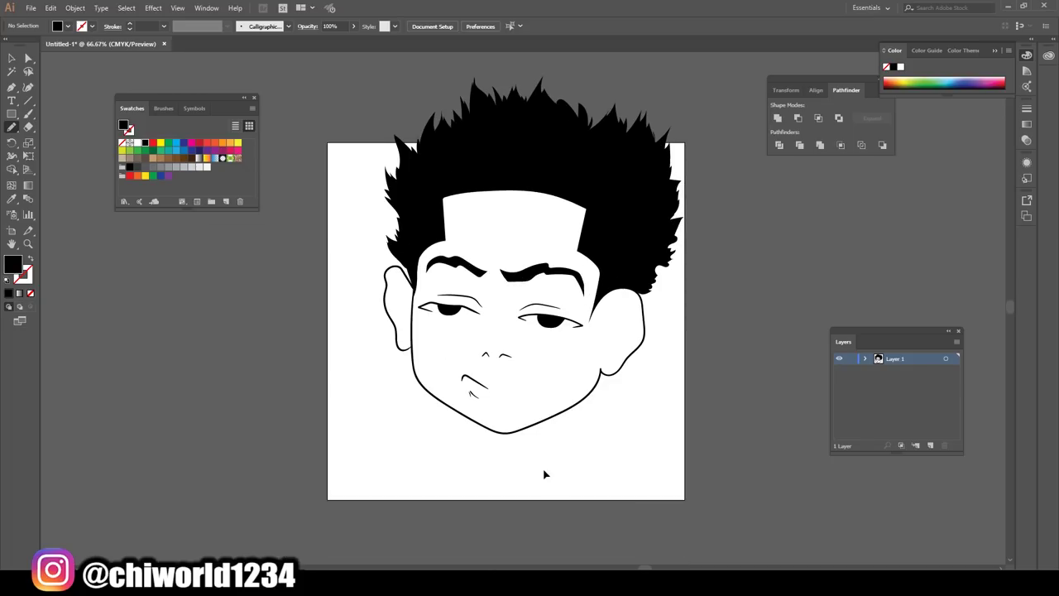
key("ctrl+plus")
scroll(545, 474, "up", 1)
key("ctrl+plus")
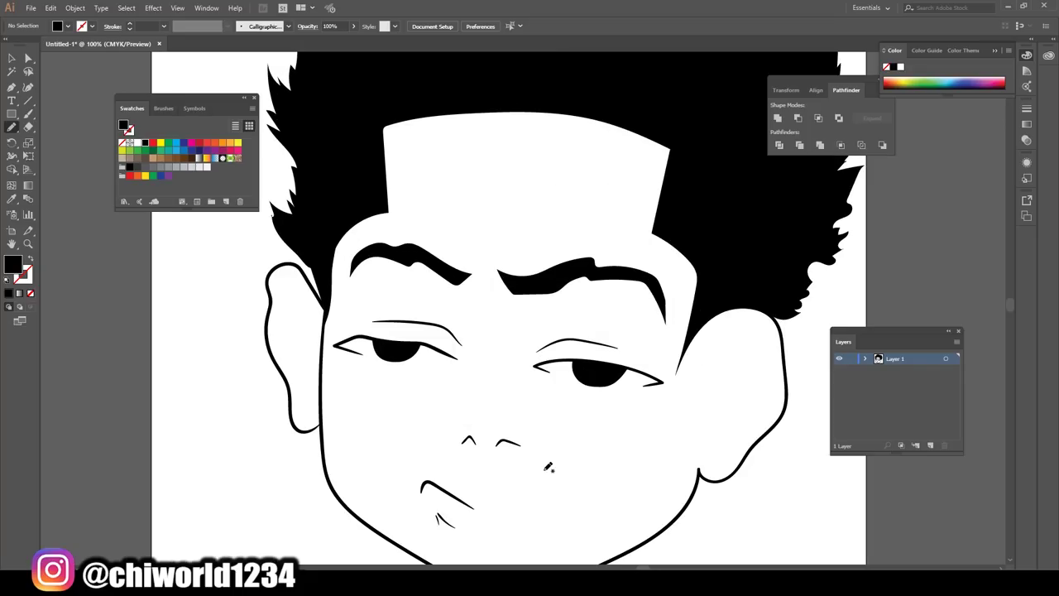
left_click(28, 116)
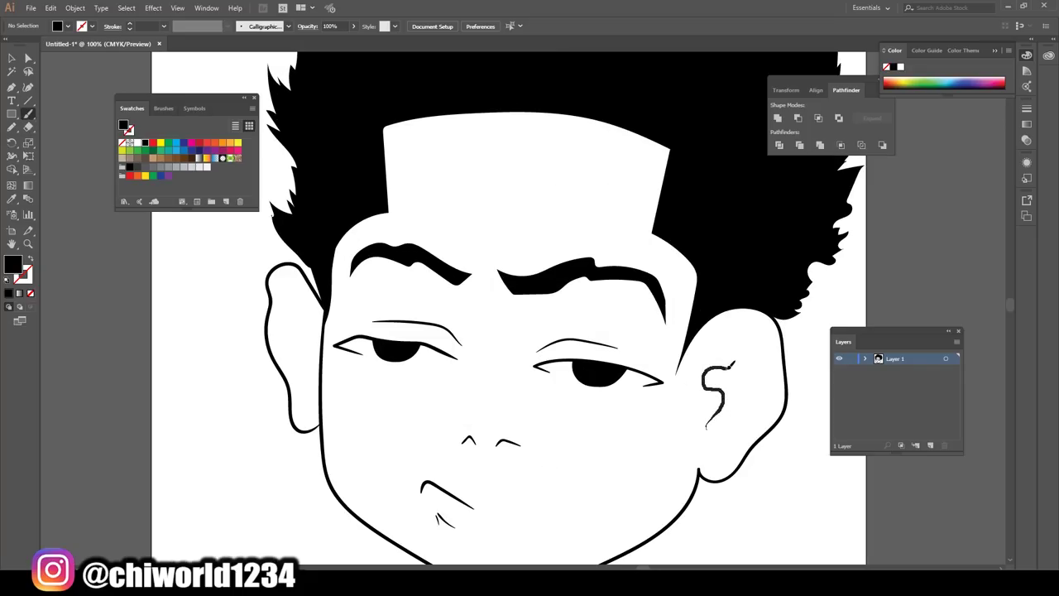
left_click_drag(767, 334, 775, 361)
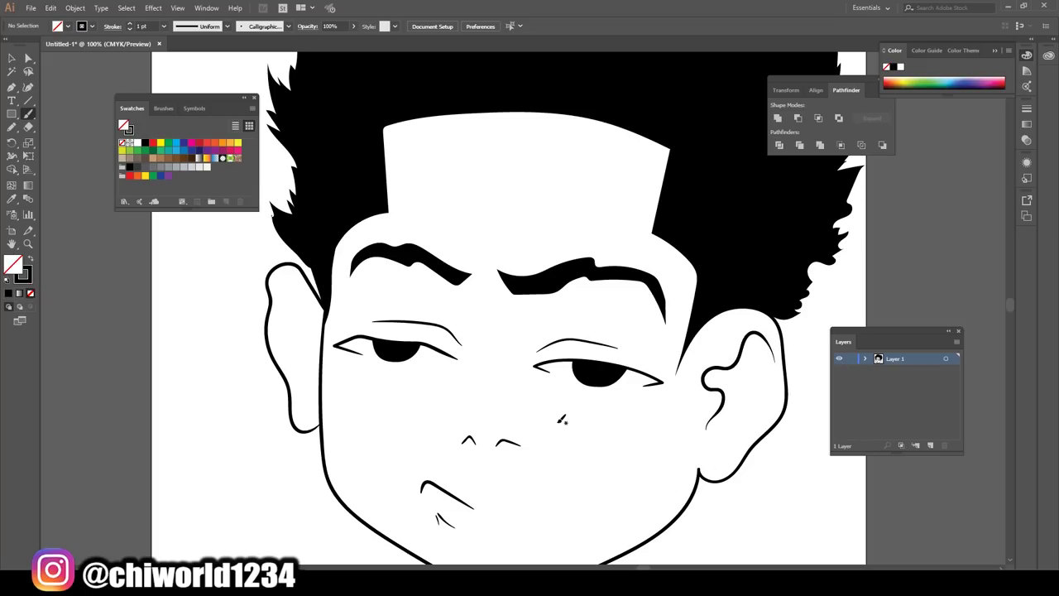
key("ctrl+z")
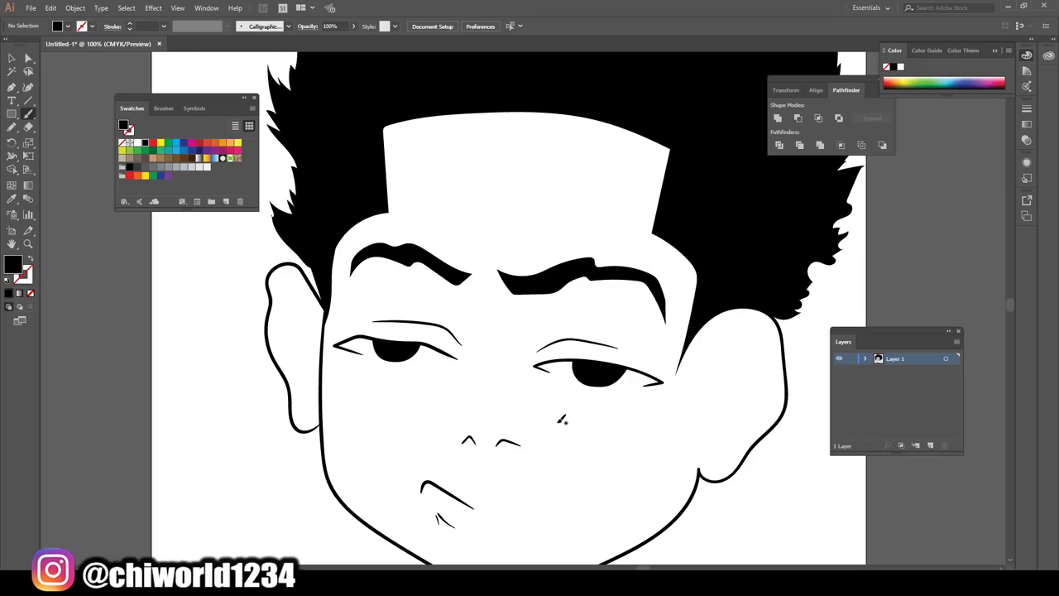
- Brush the inner-ear curve and a lower fold line inside the right ear
left_click_drag(705, 377, 699, 370)
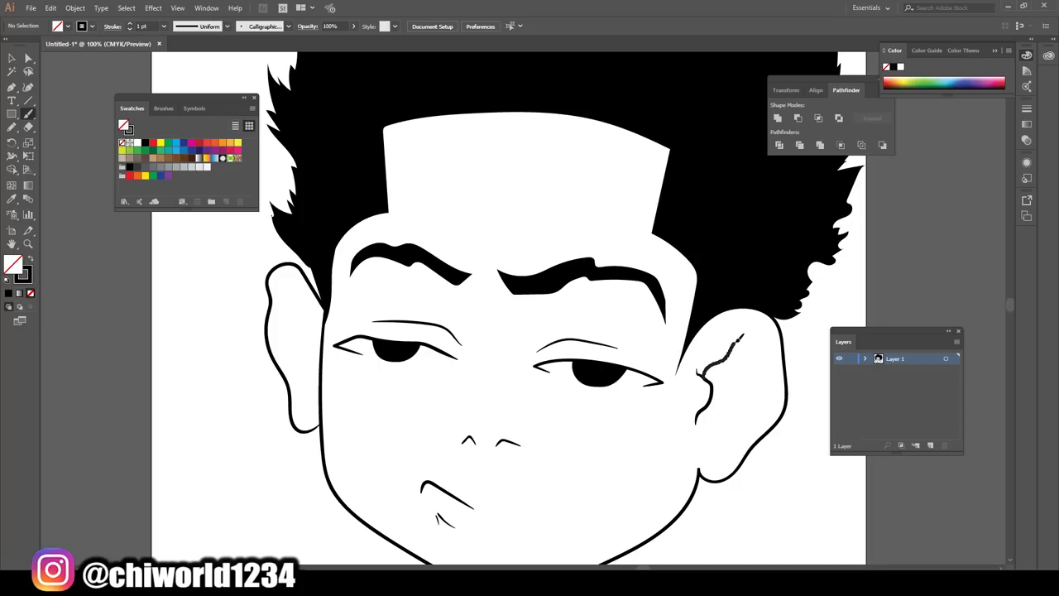
left_click_drag(776, 349, 777, 352)
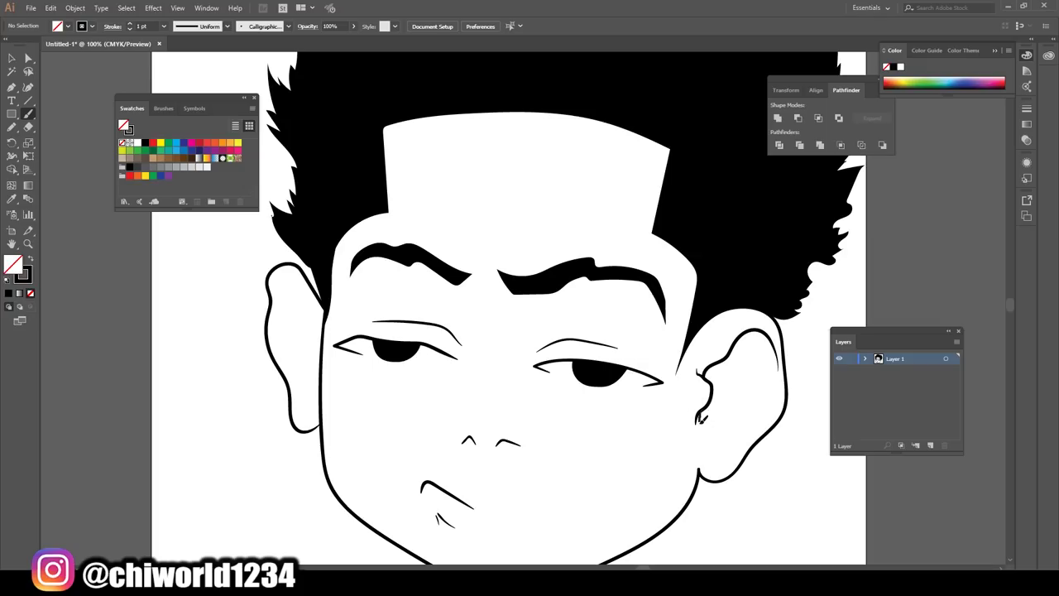
left_click_drag(744, 409, 731, 341)
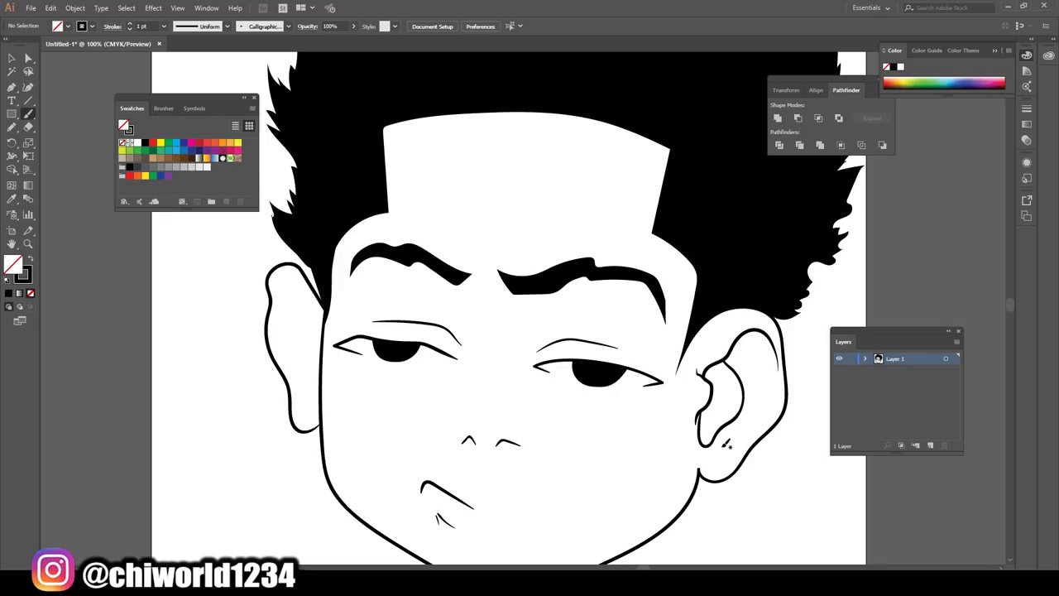
left_click_drag(742, 438, 744, 430)
left_click_drag(754, 339, 753, 348)
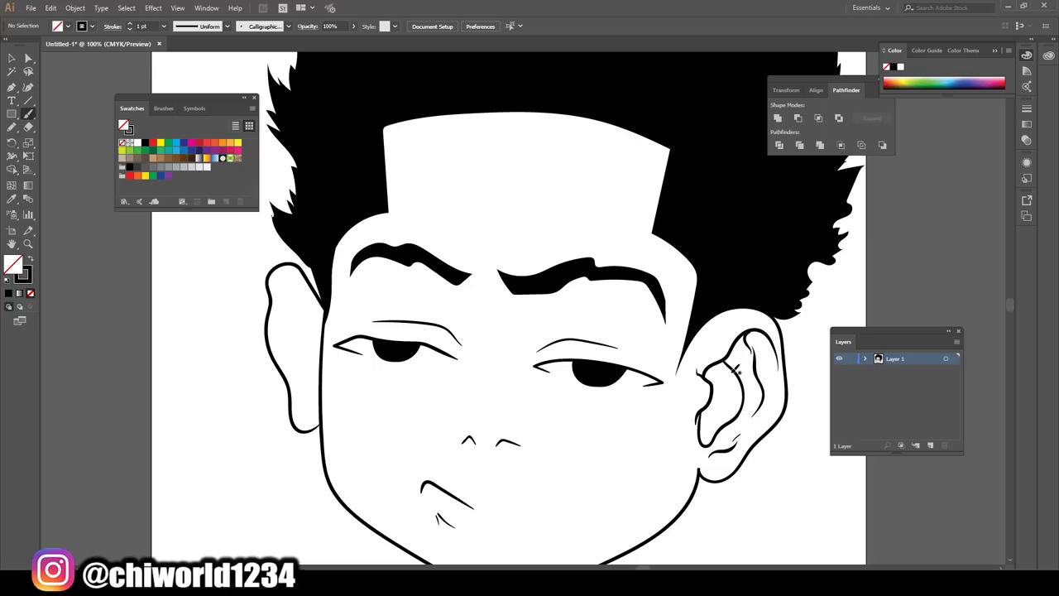
- Add short curved lines along the right ear's inner edge, extending downward
key("ctrl+minus")
key("ctrl+plus")
key("ctrl+plus")
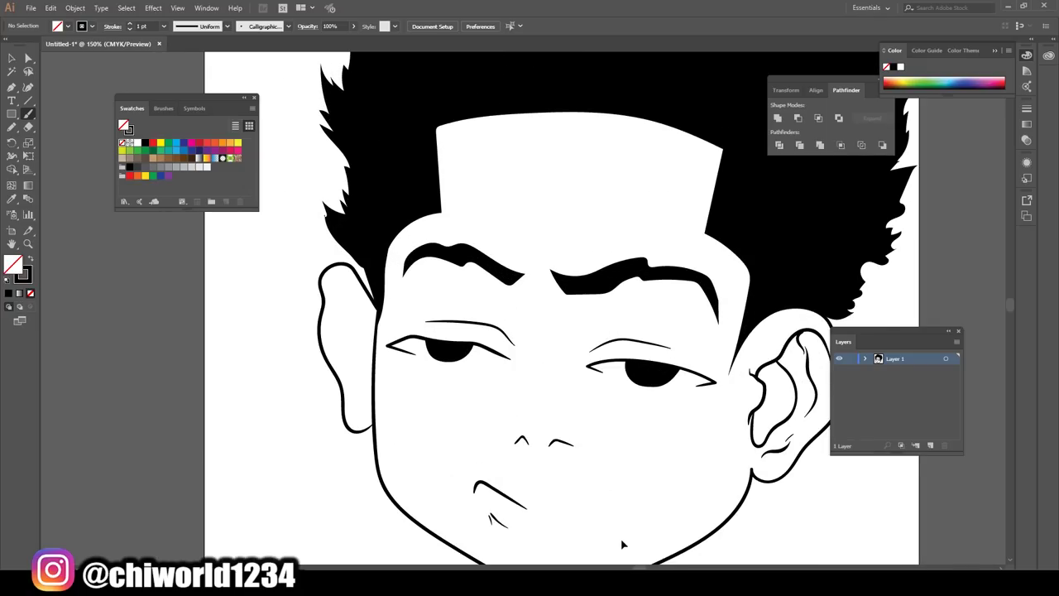
left_click_drag(623, 544, 570, 491)
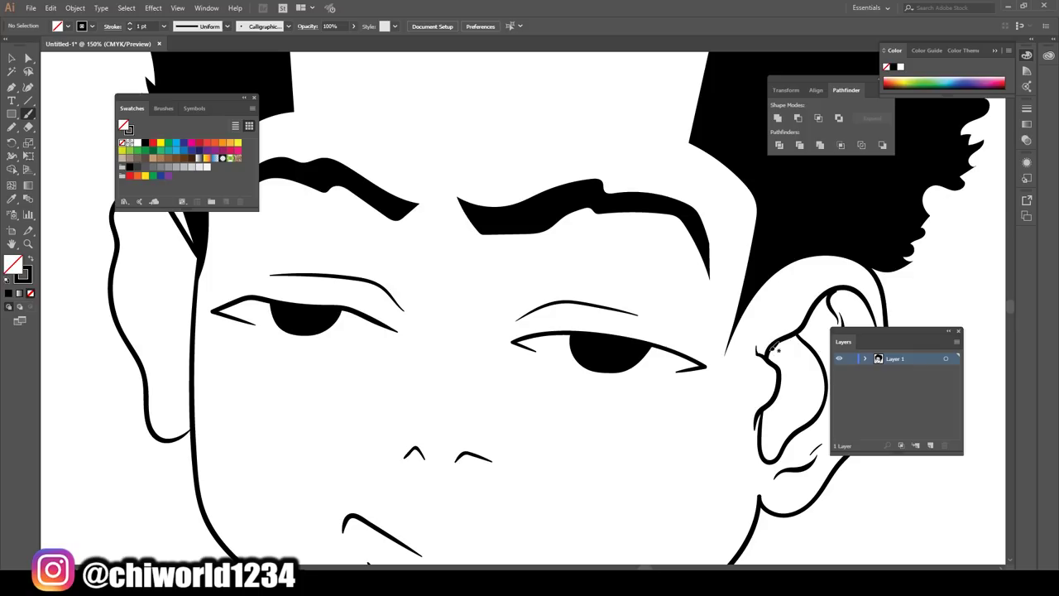
left_click_drag(774, 364, 806, 384)
left_click_drag(763, 354, 752, 344)
left_click_drag(768, 346, 770, 383)
- Brush inner contour lines in the left ear joined to the face outline
scroll(368, 563, "down", 3)
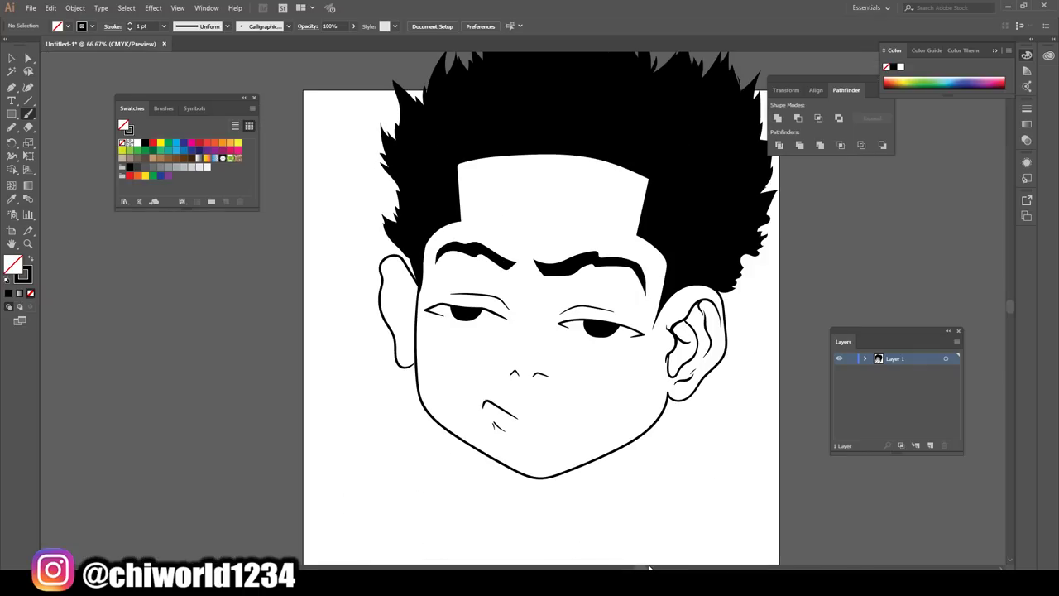
scroll(631, 560, "up", 3)
scroll(630, 560, "up", 2)
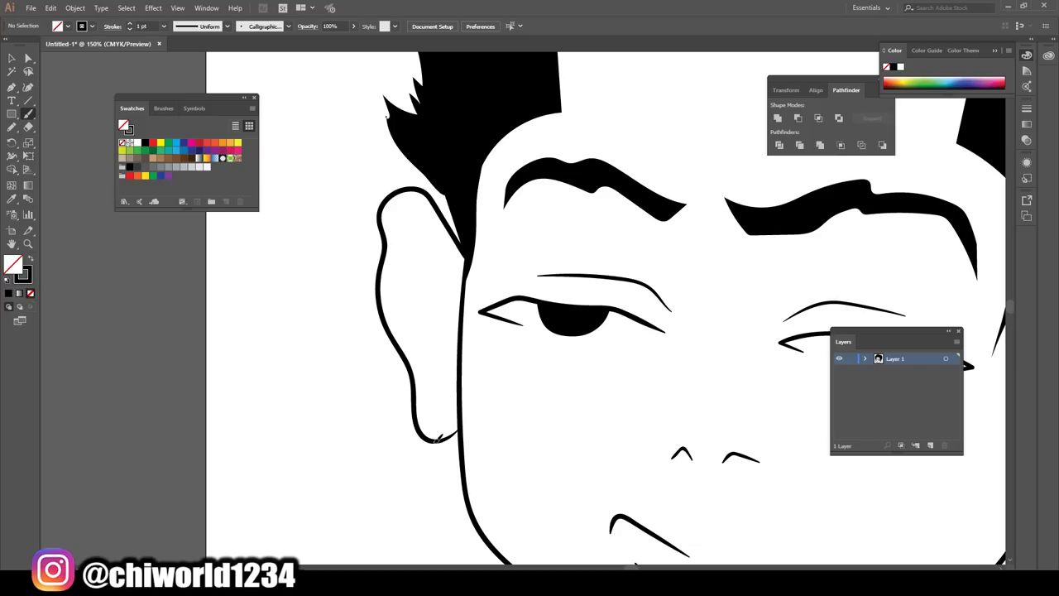
left_click_drag(461, 428, 458, 431)
mouse_move(453, 349)
left_mouse_down()
mouse_move(461, 313)
mouse_move(395, 234)
left_mouse_up()
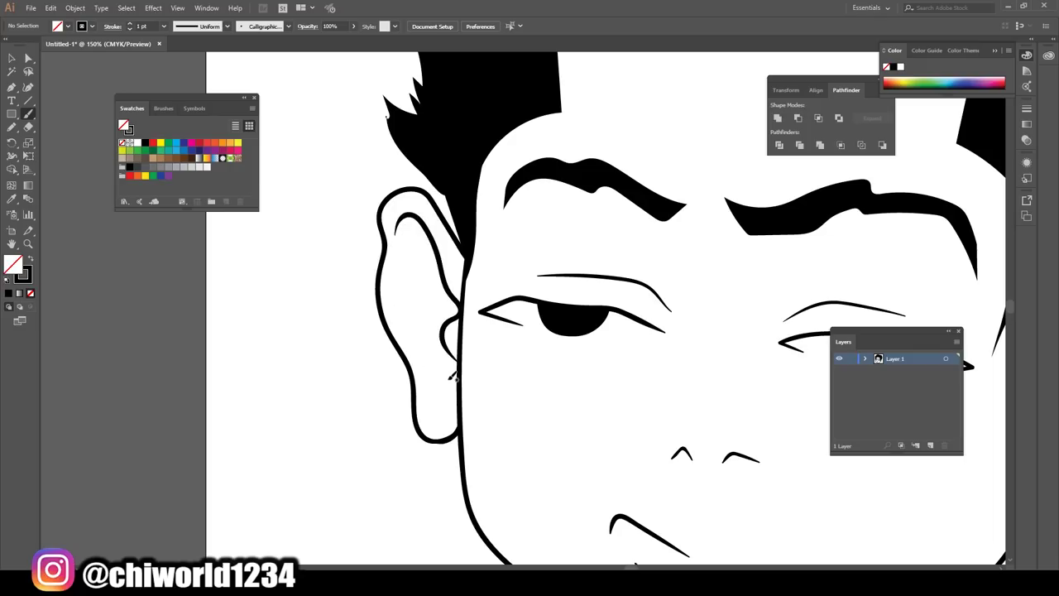
mouse_move(453, 377)
left_mouse_down()
mouse_move(411, 306)
mouse_move(435, 250)
left_mouse_up()
- Draw thin lower-lid lines under the right and left eyes
scroll(418, 330, "down", 3)
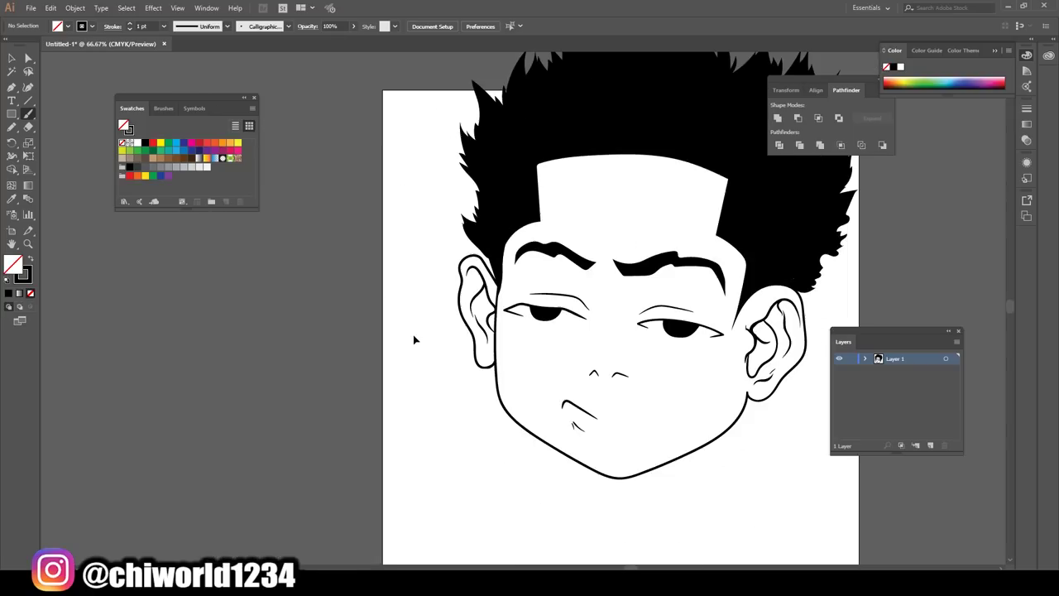
scroll(428, 315, "down", 1)
scroll(430, 308, "up", 4)
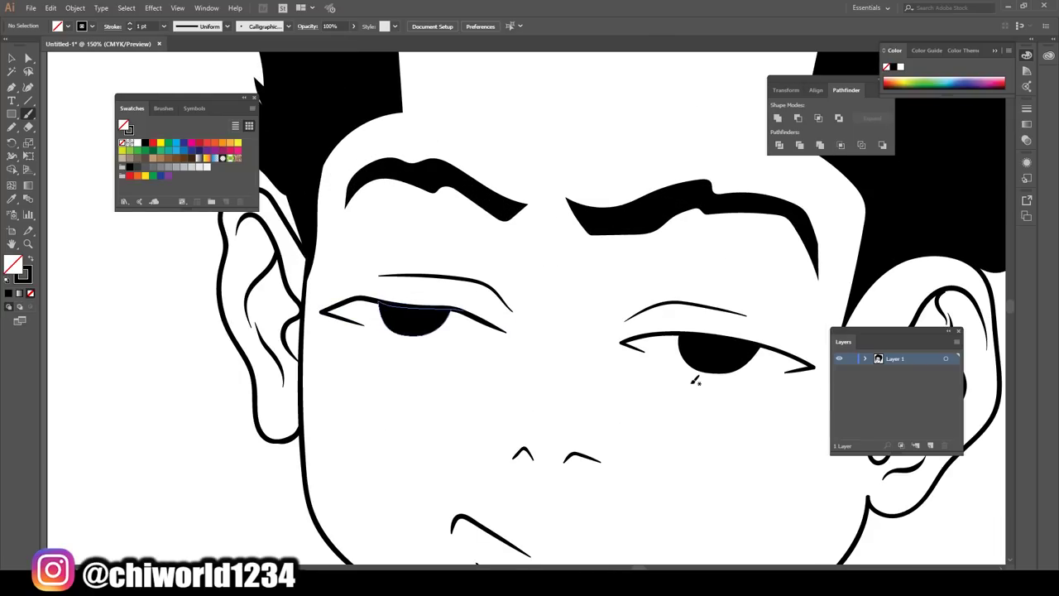
left_click_drag(680, 364, 765, 374)
left_click_drag(377, 325, 478, 338)
scroll(498, 493, "down", 2)
- Brush five jagged frown creases between the eyebrows and up the forehead
scroll(595, 489, "down", 1)
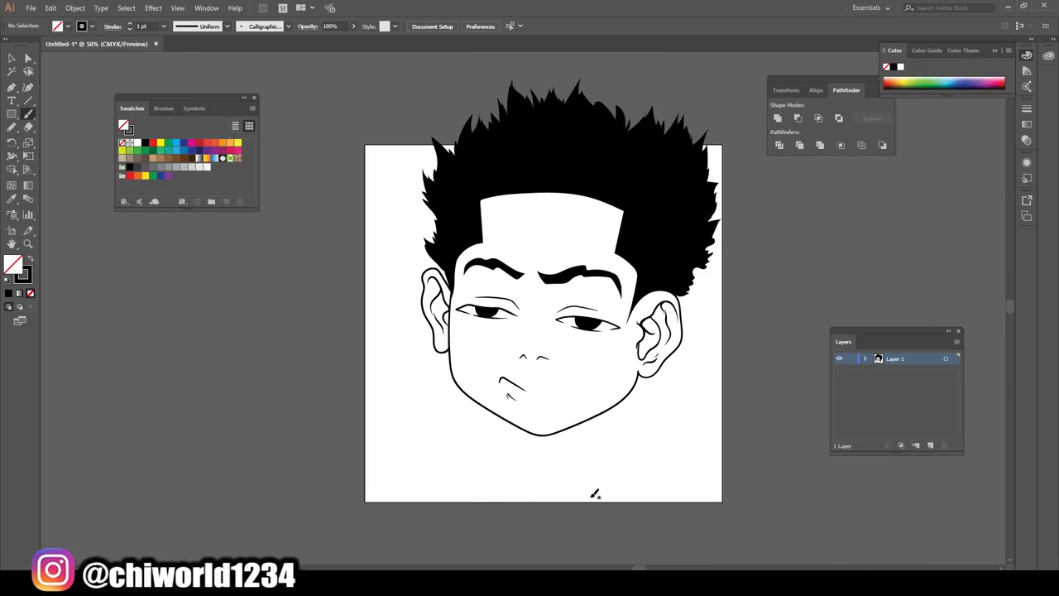
scroll(725, 461, "up", 3)
scroll(724, 461, "right", 2)
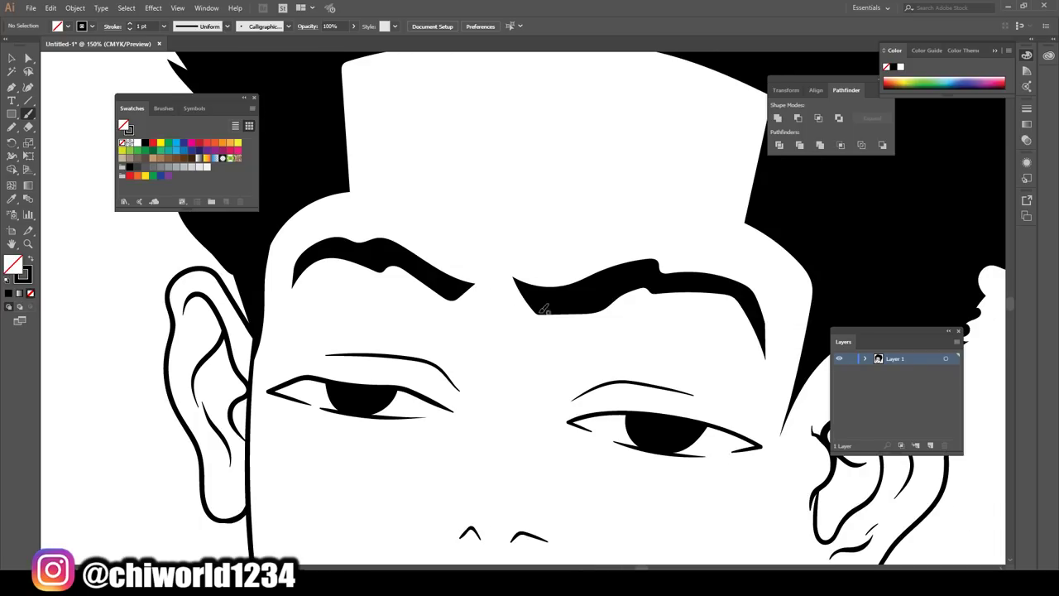
mouse_move(572, 336)
left_mouse_down()
mouse_move(526, 331)
mouse_move(502, 281)
mouse_move(570, 177)
left_mouse_up()
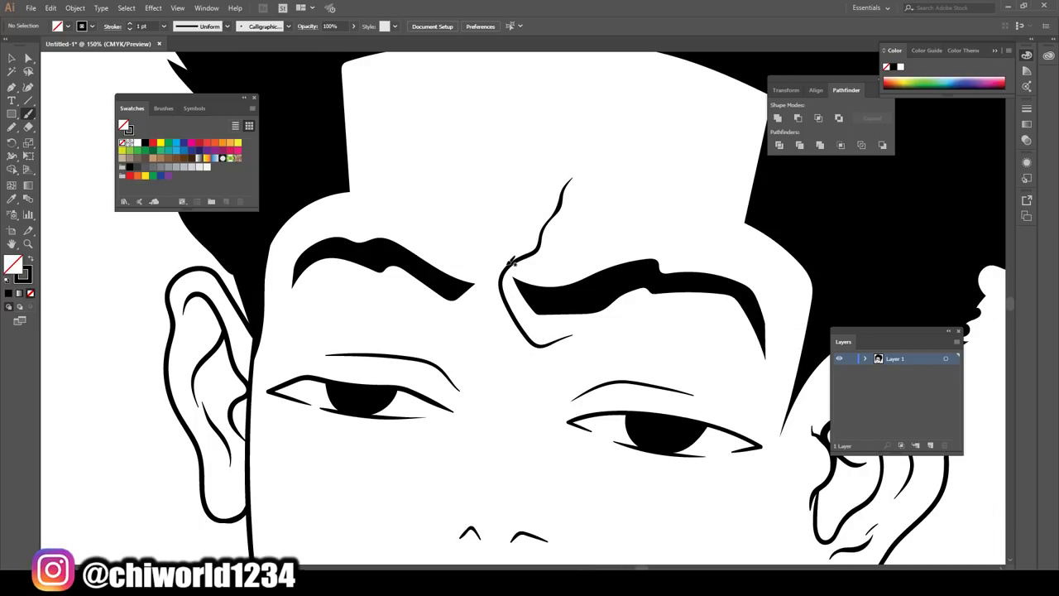
left_click_drag(524, 222, 548, 124)
left_click_drag(479, 267, 454, 202)
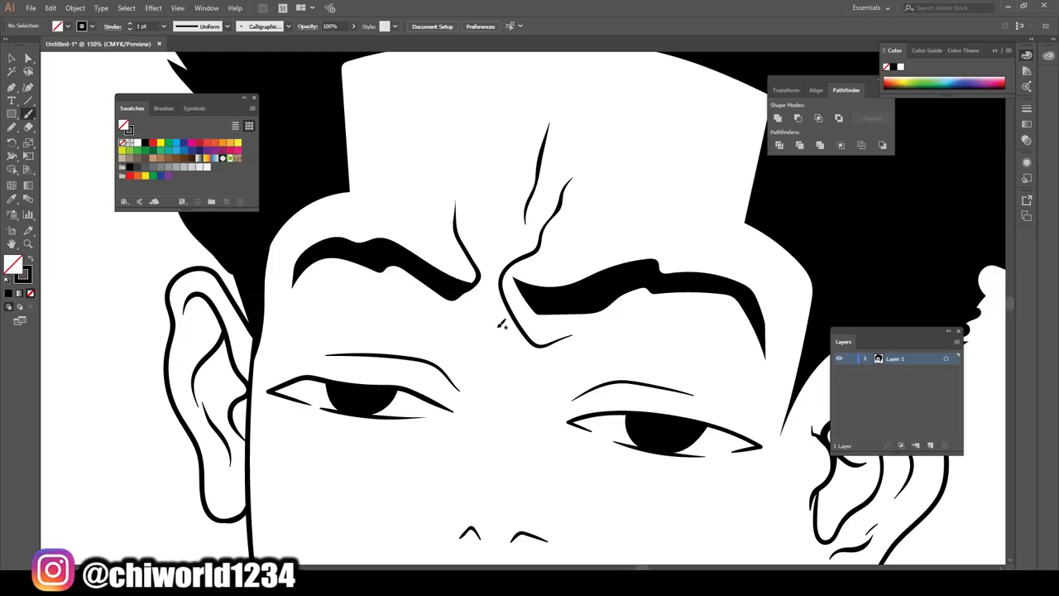
left_click_drag(496, 324, 502, 329)
left_click_drag(486, 279, 495, 333)
key("ctrl+minus")
key("ctrl+minus")
key("ctrl+minus")
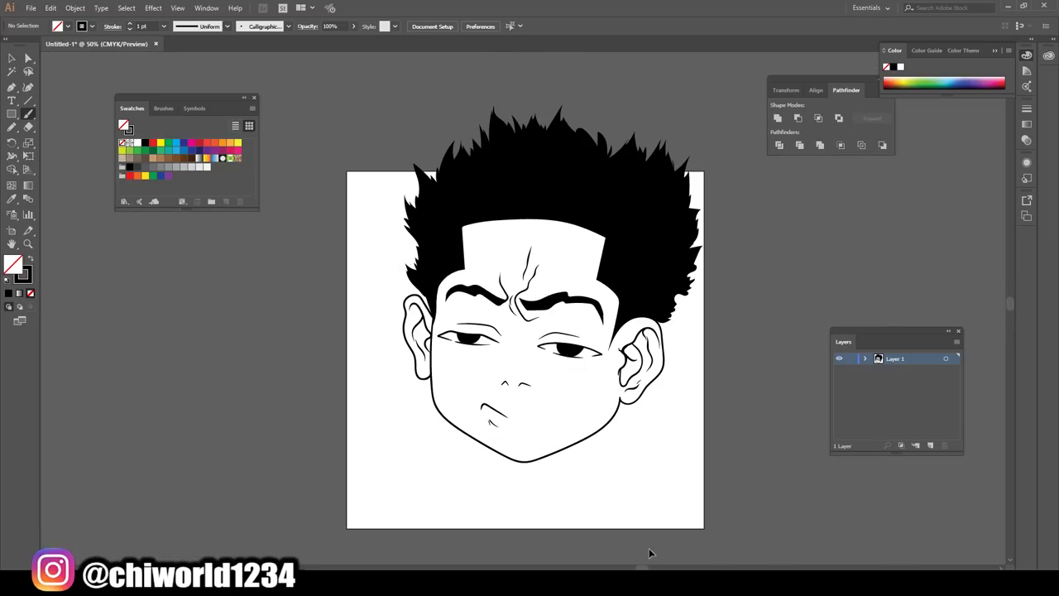
- Trace a solid black, no-outline Pencil shape along the left eye's lower eyelid
key("ctrl+plus")
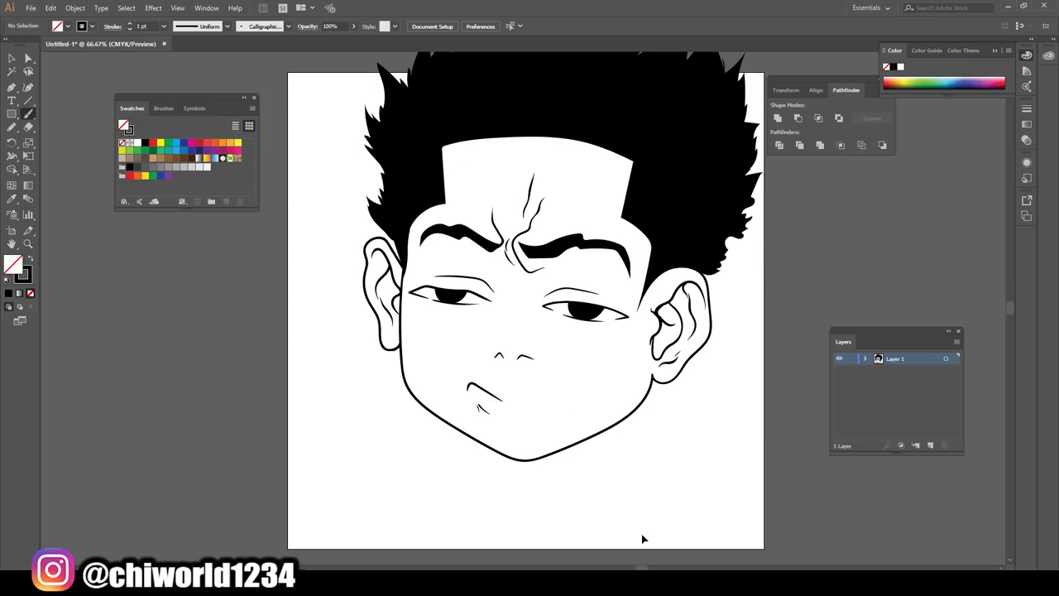
key("ctrl+plus")
scroll(643, 538, "right", 2)
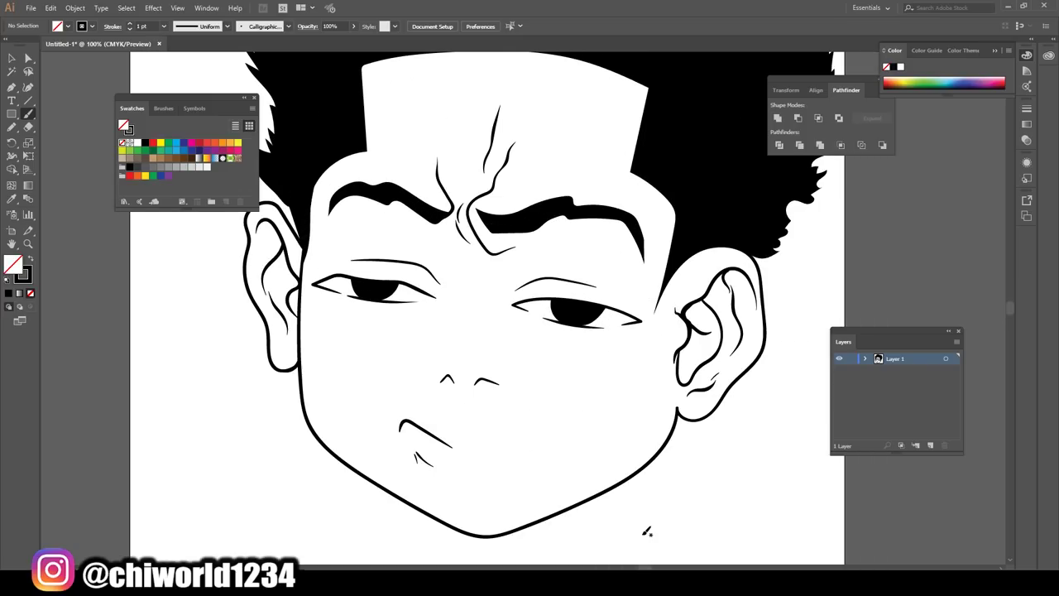
key("ctrl+plus")
key("ctrl+plus")
key("ctrl+plus")
key("ctrl+plus")
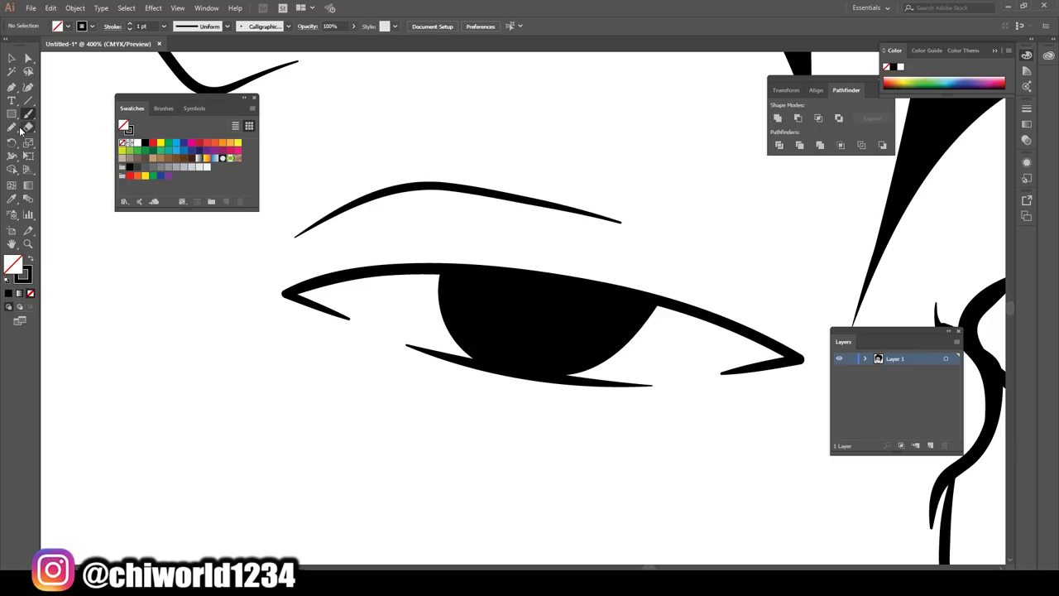
left_click(15, 127)
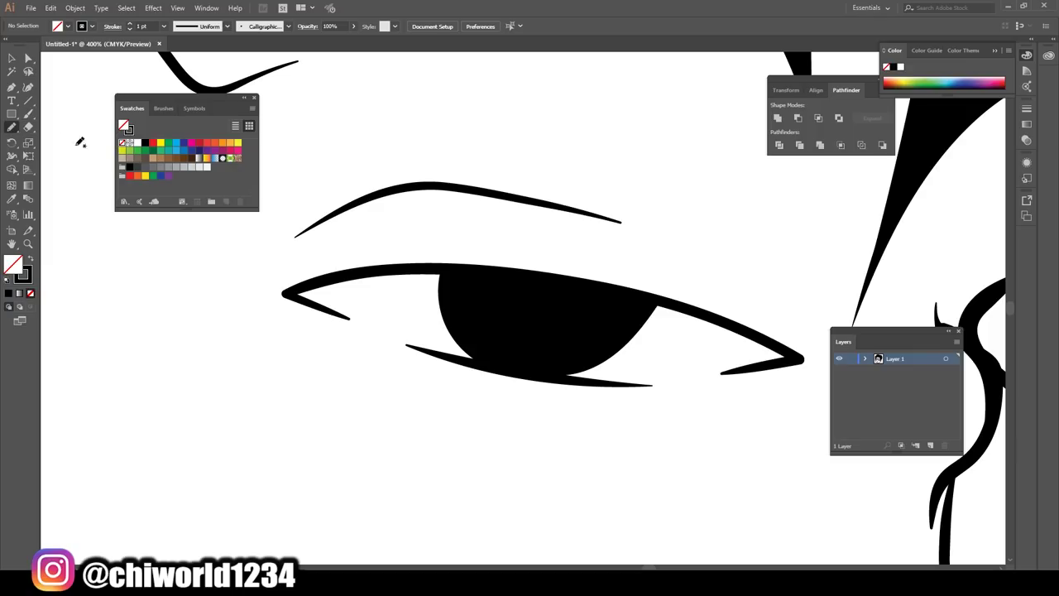
left_click(31, 259)
mouse_move(488, 364)
left_mouse_down()
mouse_move(423, 315)
mouse_move(571, 376)
mouse_move(494, 370)
left_mouse_up()
- Reshape the black iris's lower and left edges with further black Pencil shapes
key("ctrl+minus")
key("ctrl+minus")
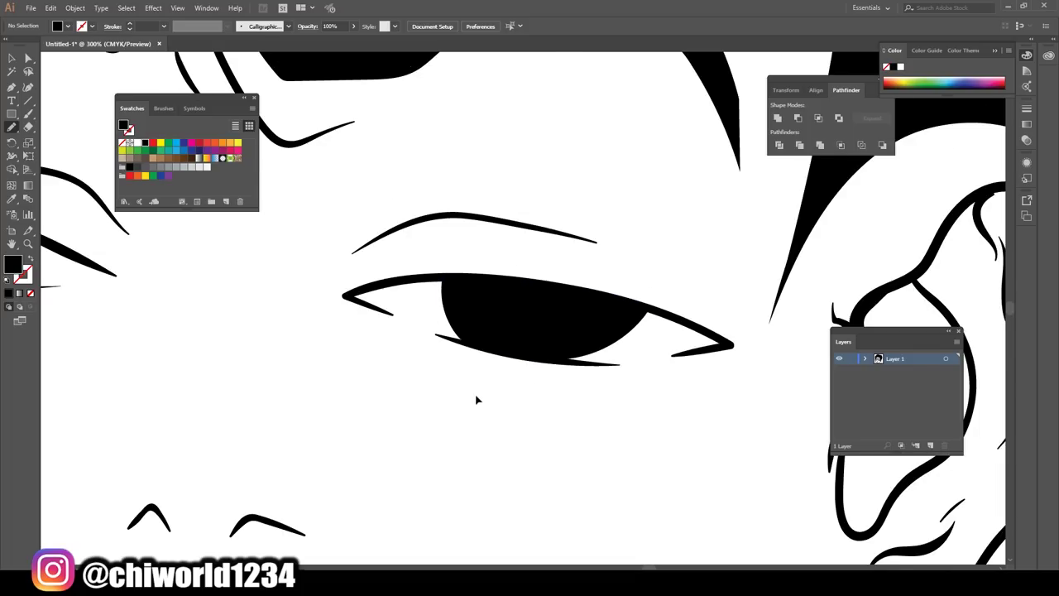
key("ctrl+minus")
key("ctrl+minus")
key("ctrl+minus")
key("ctrl+plus")
key("ctrl+plus")
key("ctrl+plus")
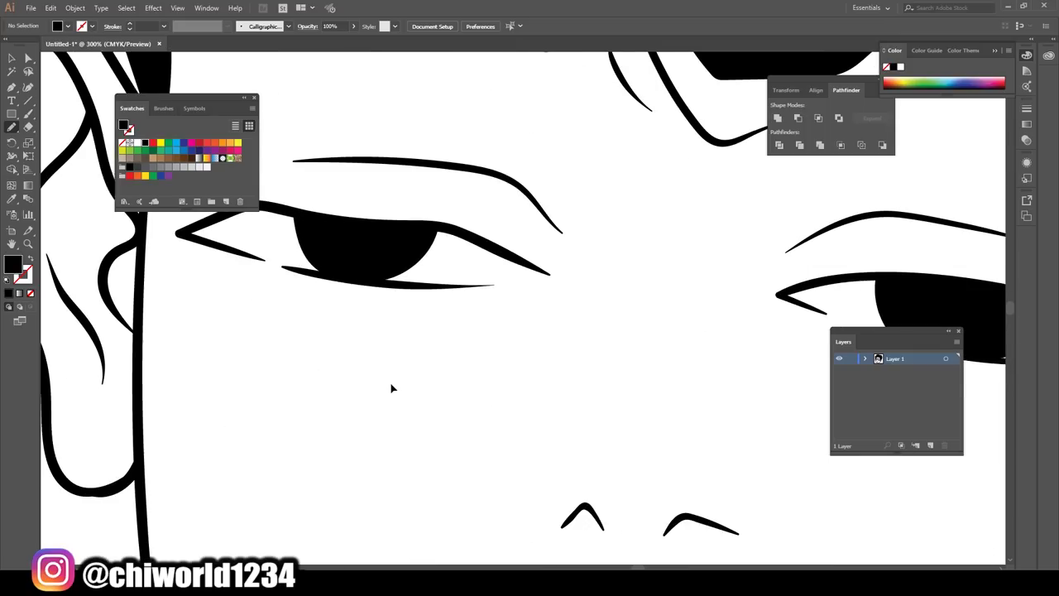
key("ctrl+plus")
scroll(395, 381, "up", 3)
mouse_move(236, 294)
left_mouse_down()
mouse_move(252, 342)
mouse_move(286, 378)
mouse_move(373, 395)
mouse_move(466, 352)
mouse_move(421, 314)
mouse_move(236, 294)
left_mouse_up()
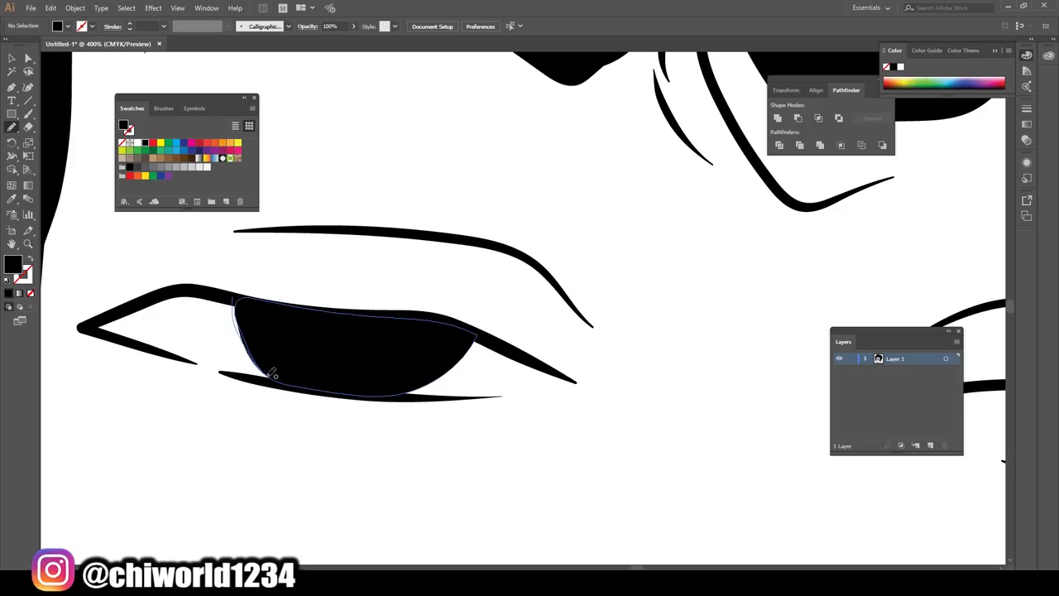
mouse_move(286, 366)
left_mouse_down()
mouse_move(243, 293)
mouse_move(228, 295)
left_mouse_up()
- Draw a wavy Paintbrush drip line descending from the chin
scroll(412, 396, "down", 5)
scroll(435, 414, "down", 3)
scroll(439, 414, "down", 1)
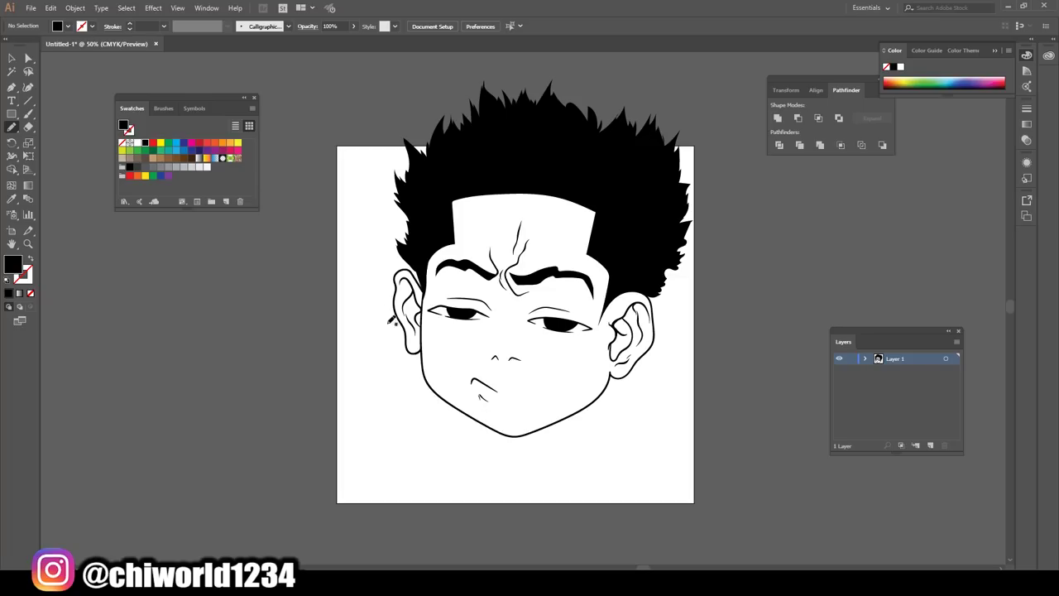
left_click(28, 113)
scroll(414, 261, "down", 1)
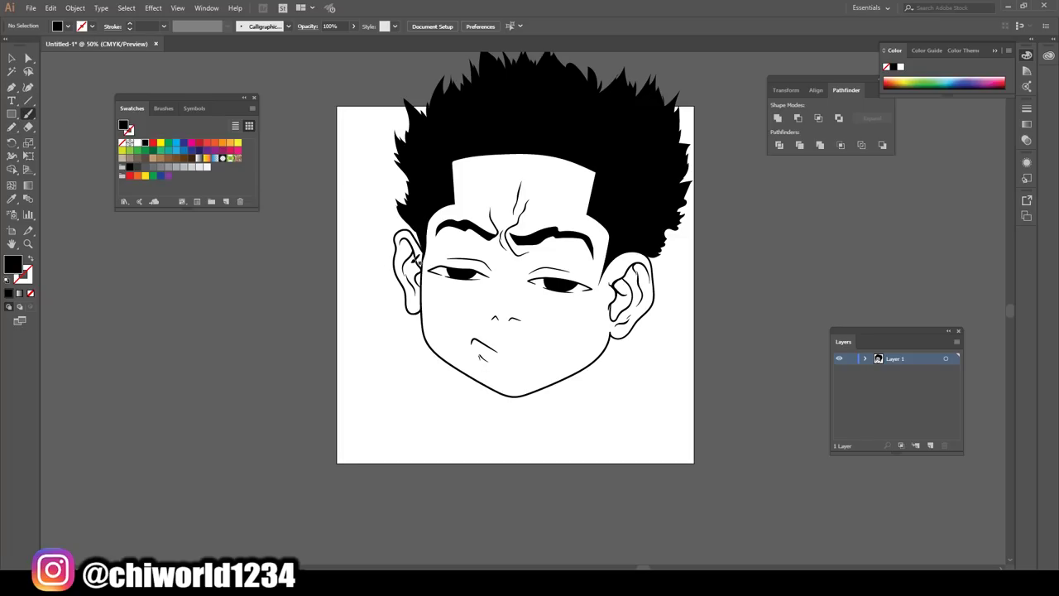
scroll(411, 265, "down", 1)
scroll(411, 265, "up", 2)
scroll(414, 260, "down", 1)
scroll(416, 259, "down", 3)
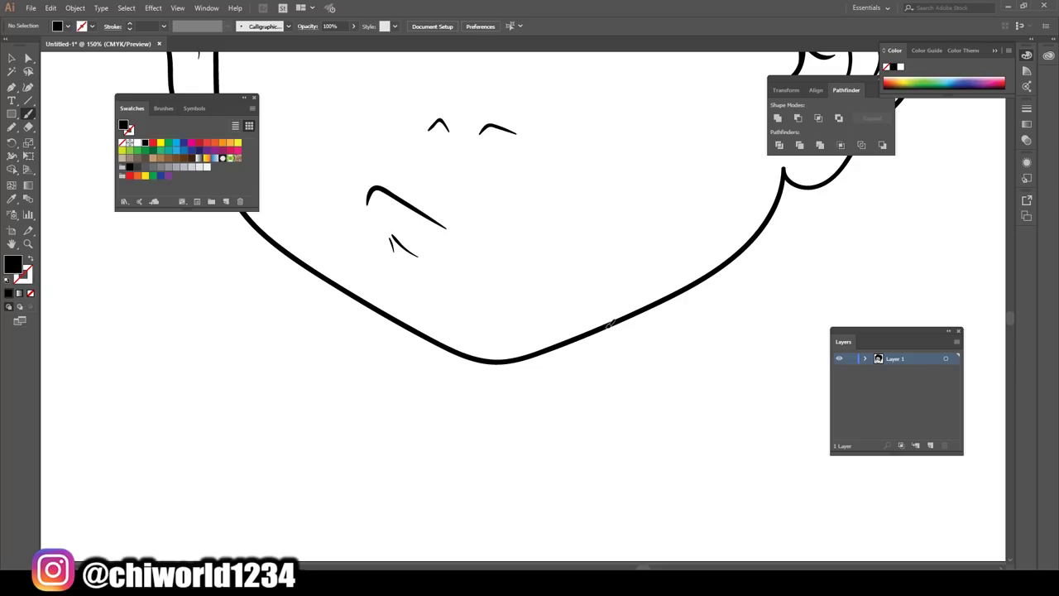
mouse_move(609, 323)
left_mouse_down()
mouse_move(529, 503)
mouse_move(511, 451)
mouse_move(454, 420)
mouse_move(404, 438)
mouse_move(395, 399)
mouse_move(410, 336)
left_mouse_up()
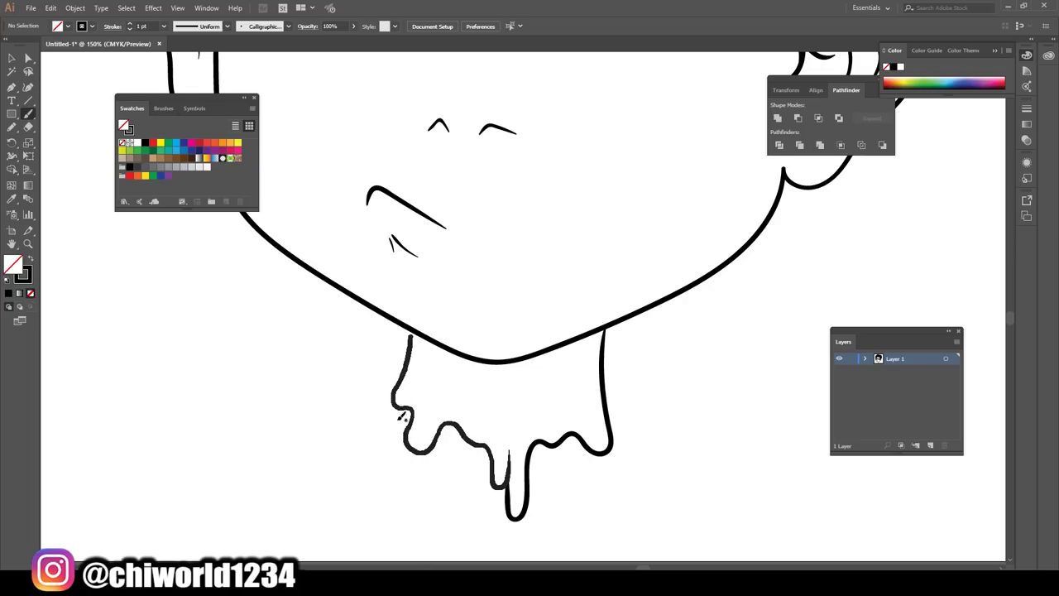
- Undo the last drip stroke and redraw the drip outline below the chin
key("ctrl+z")
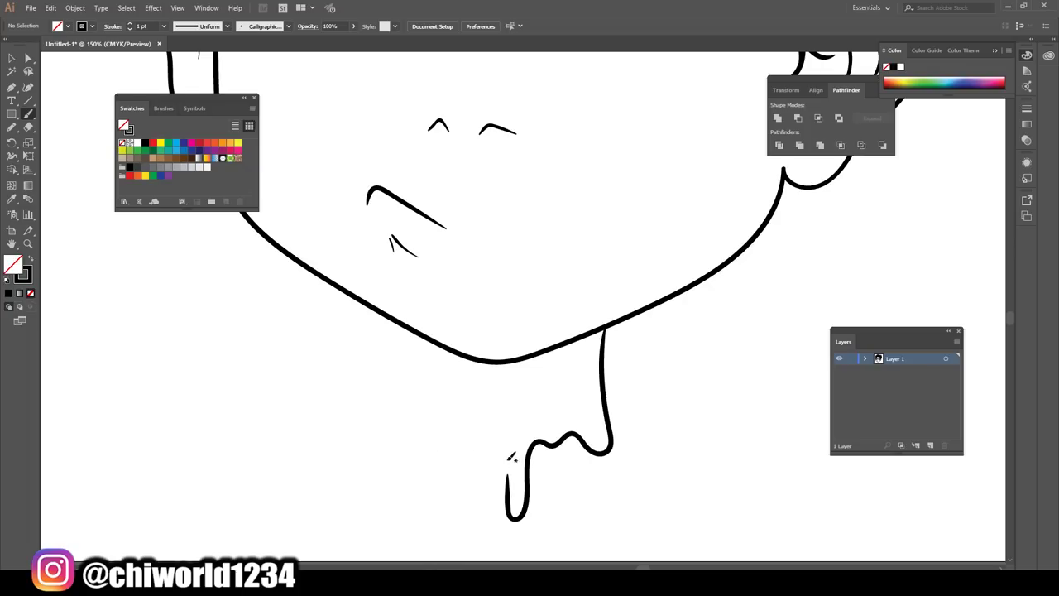
mouse_move(511, 456)
left_mouse_down()
mouse_move(491, 488)
mouse_move(468, 438)
mouse_move(427, 486)
mouse_move(422, 413)
mouse_move(384, 439)
mouse_move(404, 399)
mouse_move(407, 327)
left_mouse_up()
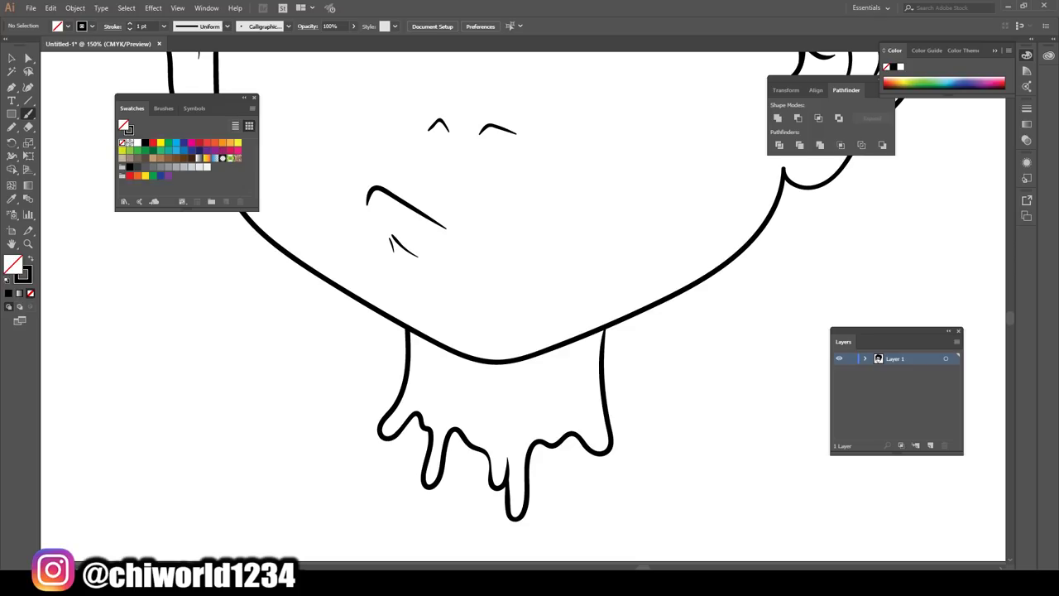
scroll(521, 480, "down", 3)
scroll(525, 482, "up", 1)
scroll(519, 485, "up", 1)
scroll(520, 479, "up", 2)
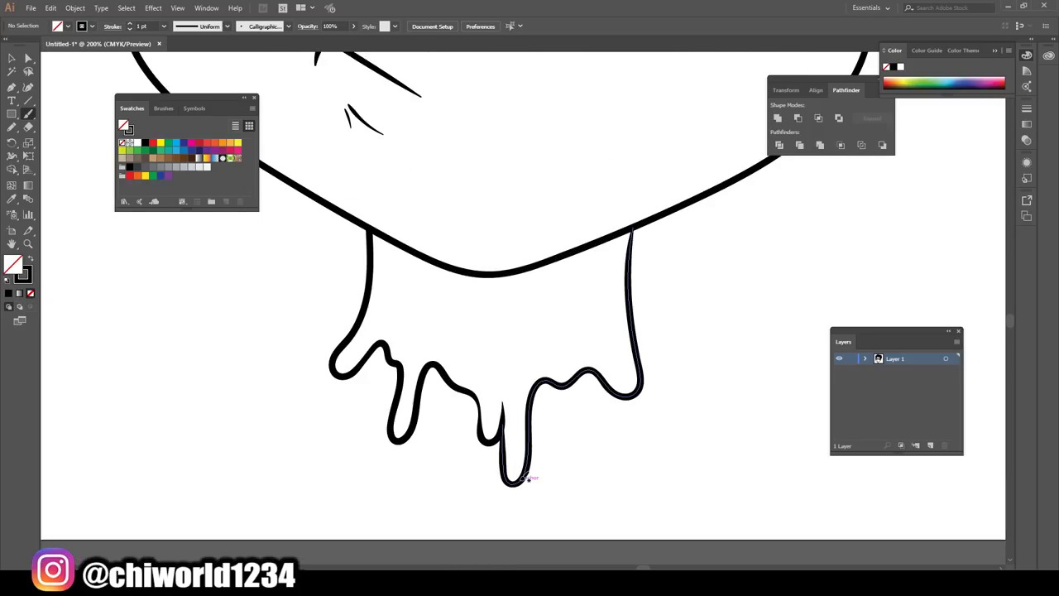
scroll(520, 479, "down", 3)
scroll(520, 485, "up", 1)
scroll(520, 472, "up", 1)
- Fill the drips under the neck with solid black Pencil shapes, then view the whole head
key("n")
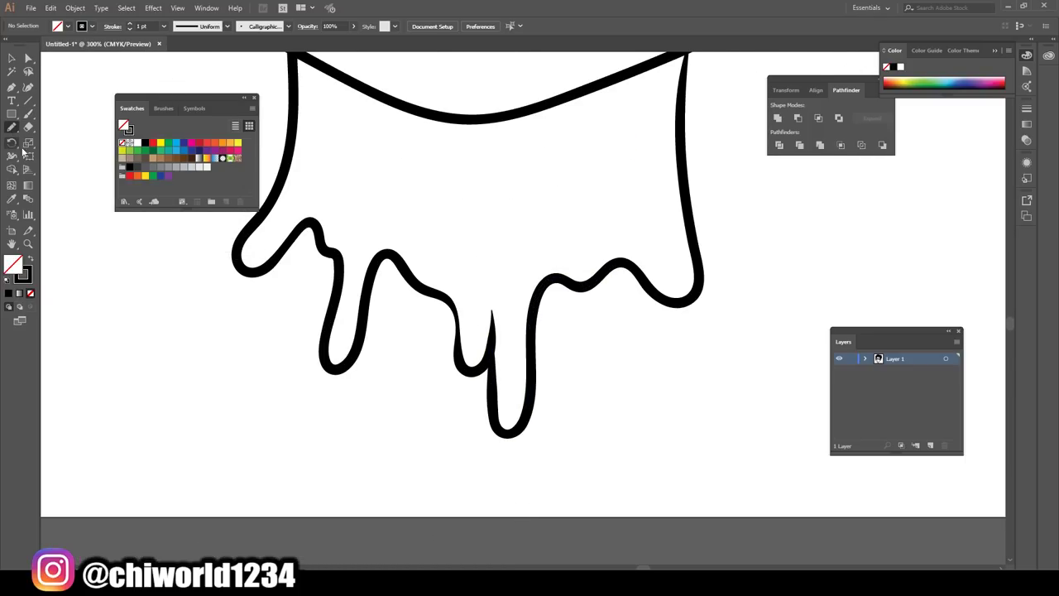
left_click(31, 259)
mouse_move(667, 299)
left_mouse_down()
mouse_move(540, 344)
mouse_move(667, 298)
left_mouse_up()
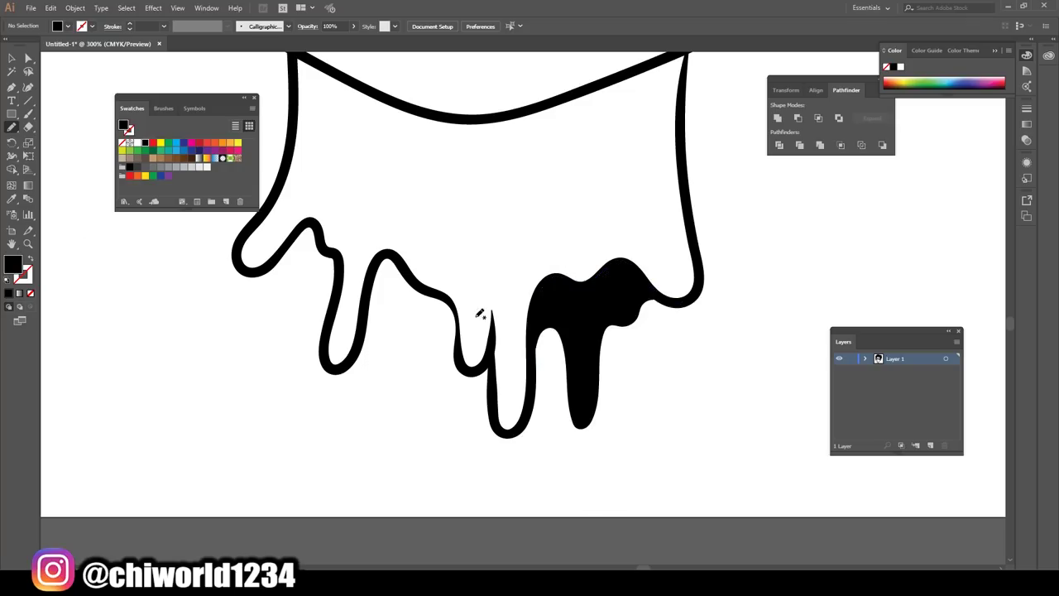
mouse_move(478, 371)
left_mouse_down()
mouse_move(418, 355)
mouse_move(398, 255)
mouse_move(474, 364)
left_mouse_up()
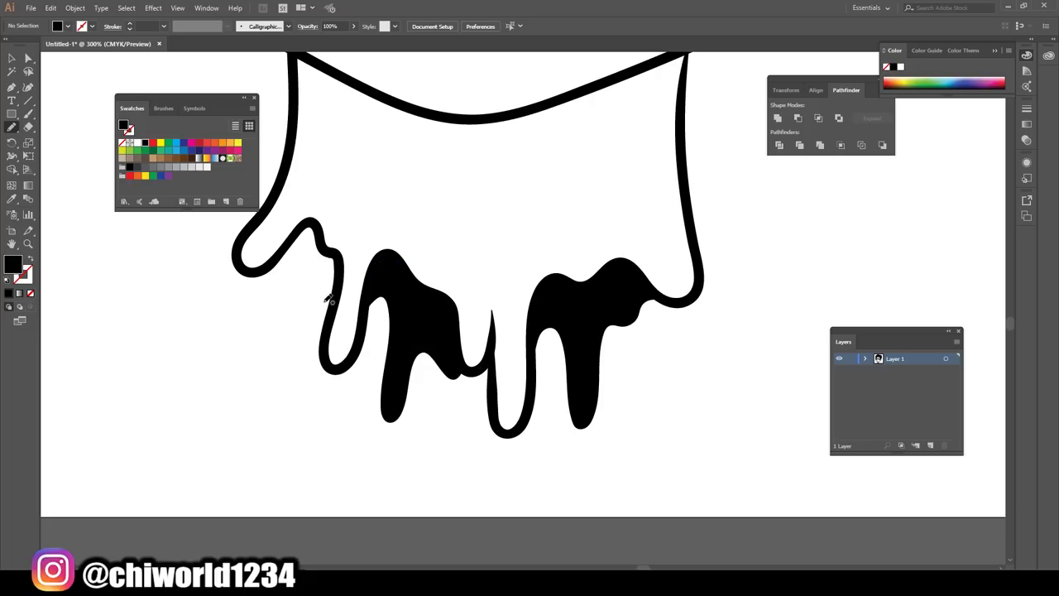
mouse_move(336, 307)
left_mouse_down()
mouse_move(263, 335)
mouse_move(338, 300)
left_mouse_up()
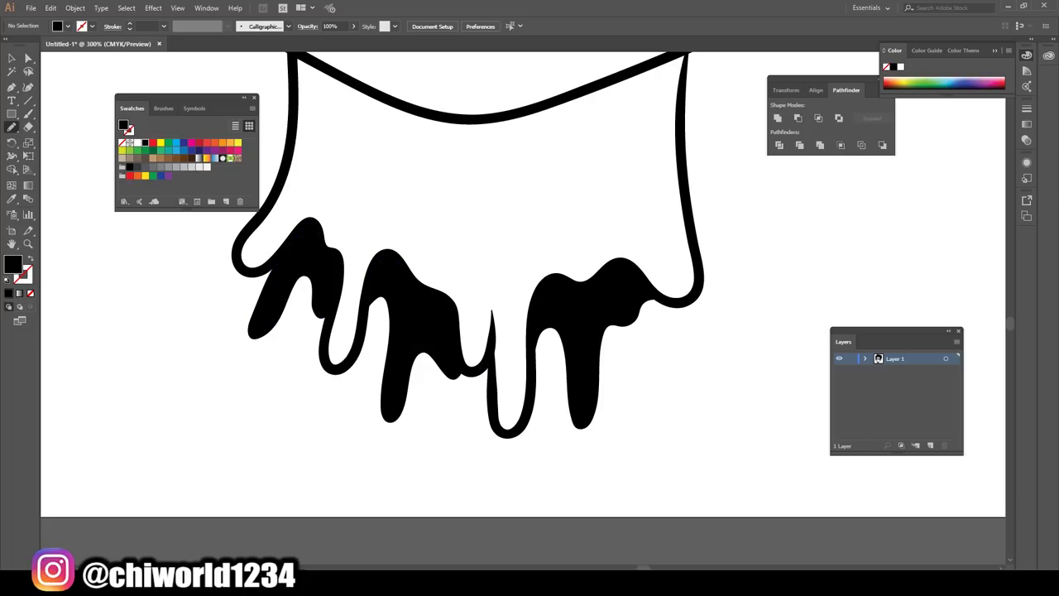
scroll(372, 517, "down", 3)
scroll(372, 516, "down", 3)
- Select all the head artwork, expand its appearance and merge it with Pathfinder
scroll(372, 516, "down", 1)
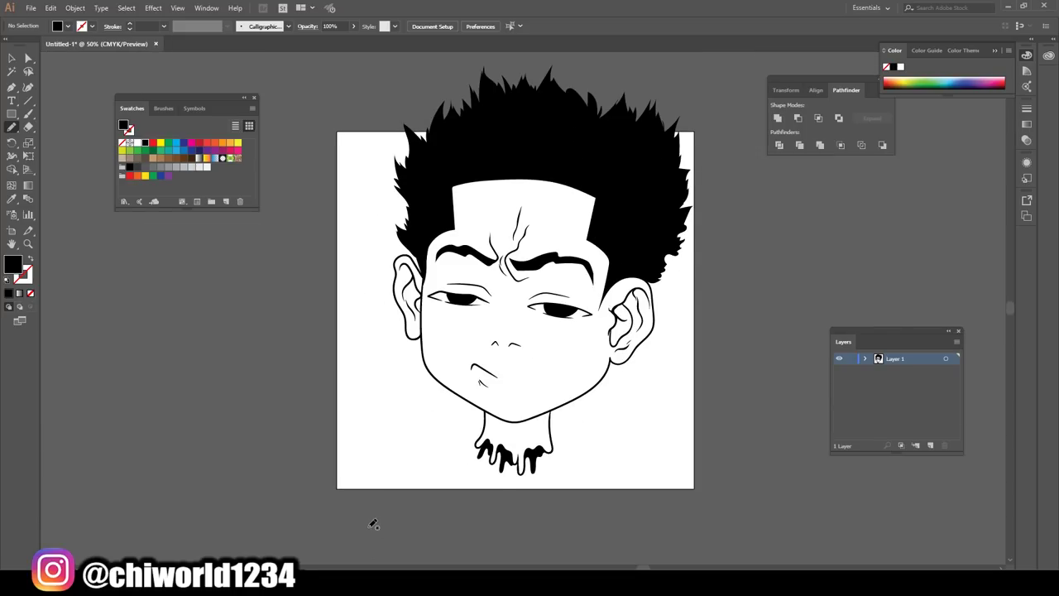
key("v")
left_click_drag(350, 52, 767, 506)
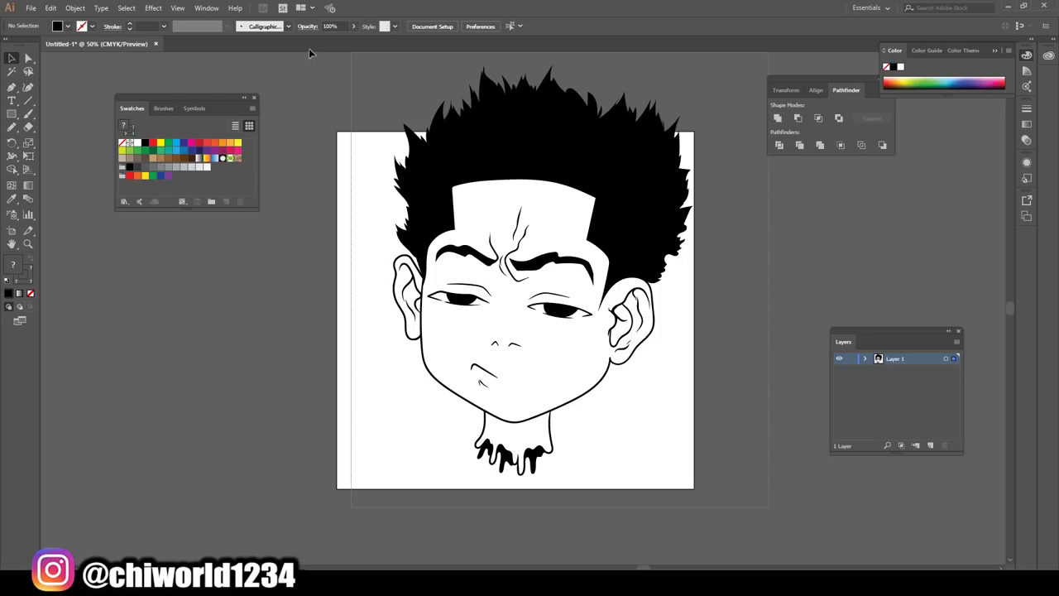
left_click(76, 9)
left_click(108, 137)
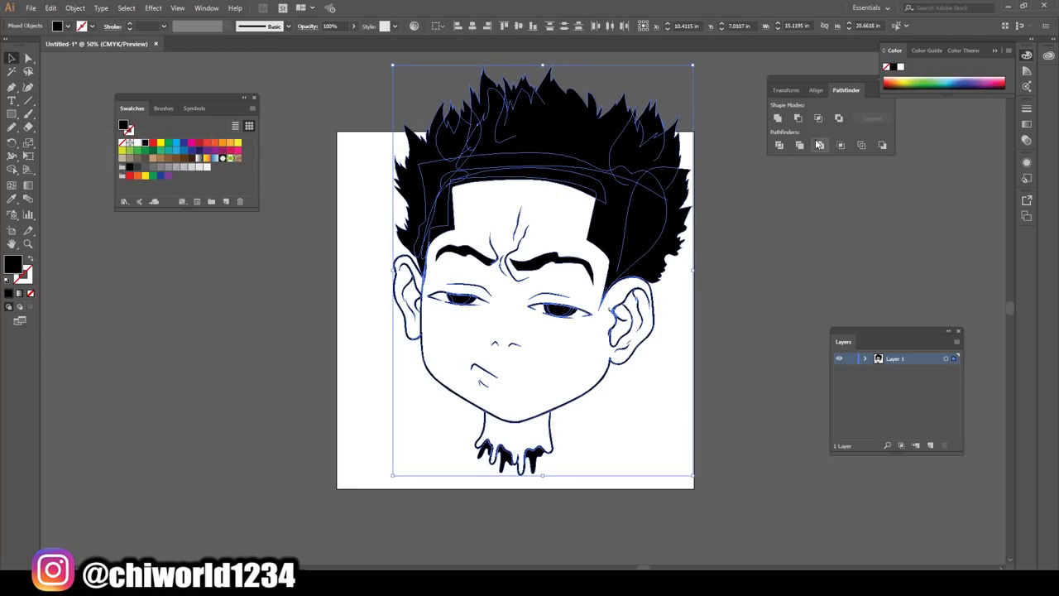
left_click(819, 146)
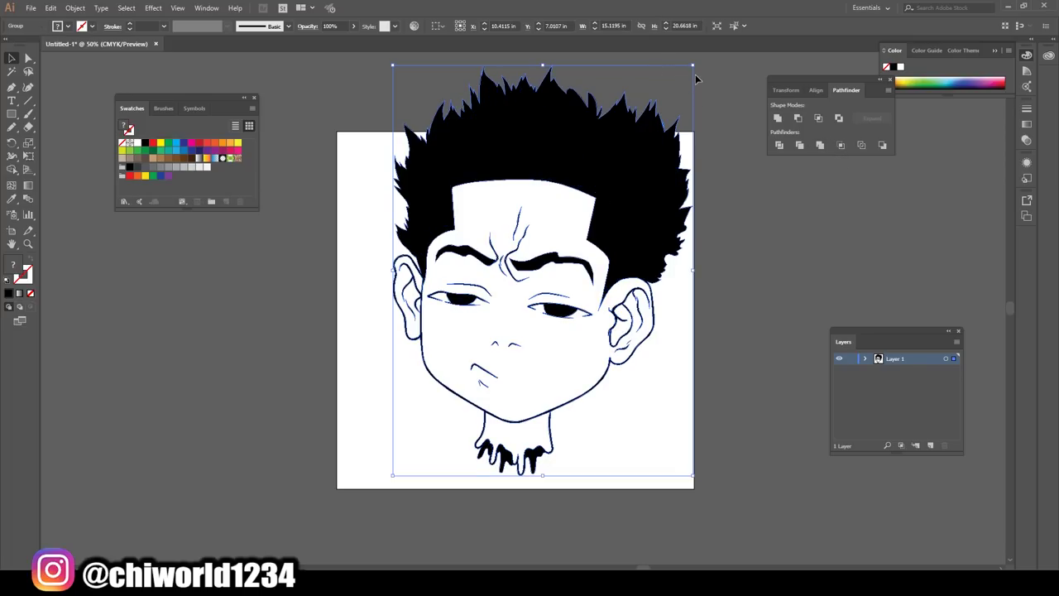
- Scale the head down slightly, shift it left and down, and deselect it
left_click_drag(695, 74, 654, 100)
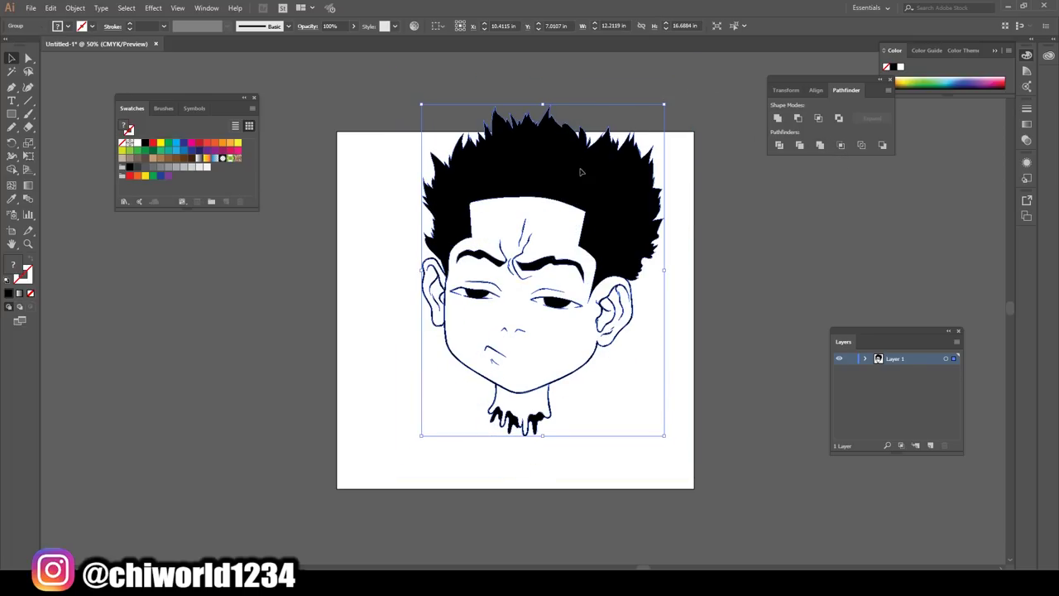
left_click_drag(580, 171, 571, 204)
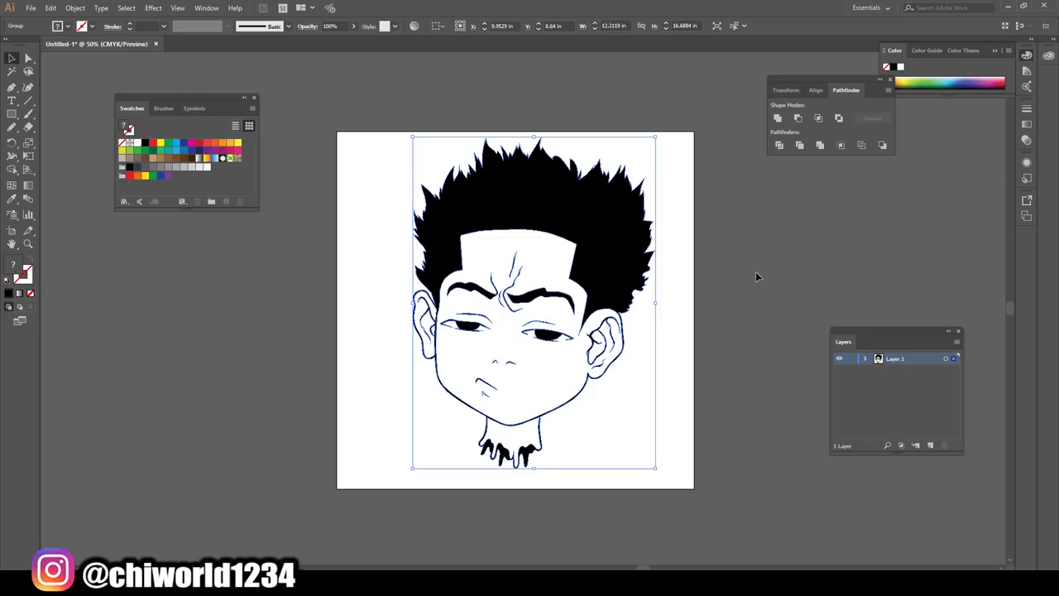
left_click(763, 310)
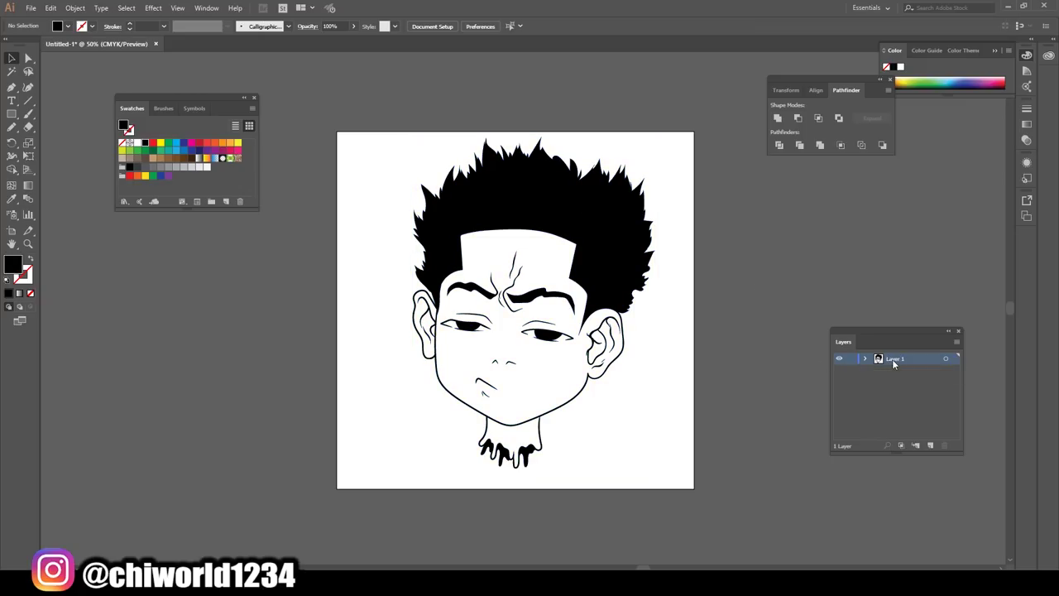
- Duplicate Layer 1 and set the fill colour to brown #BC6940
left_click_drag(886, 360, 929, 445)
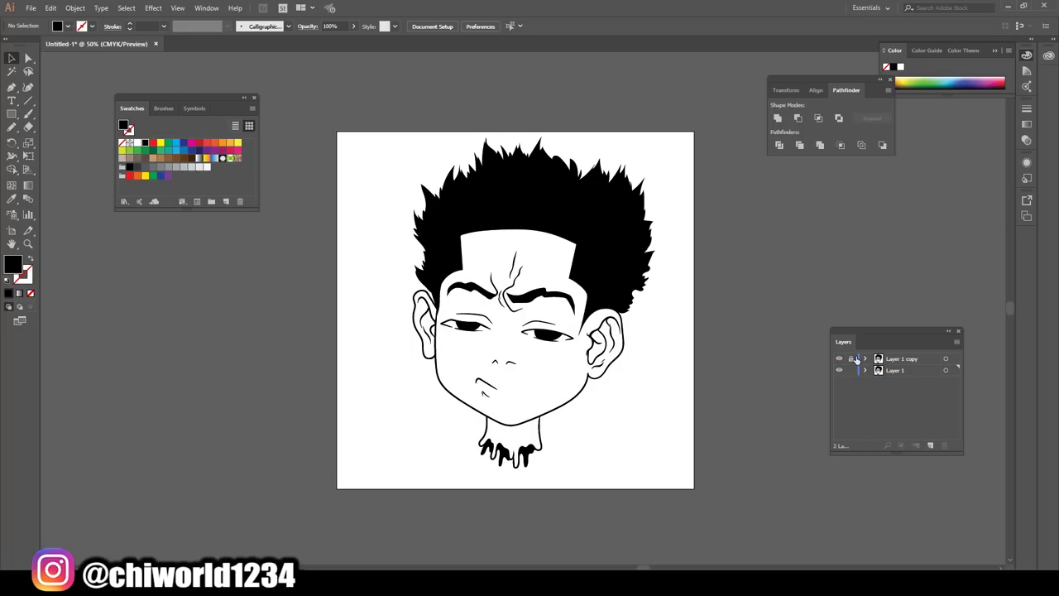
left_click(889, 372)
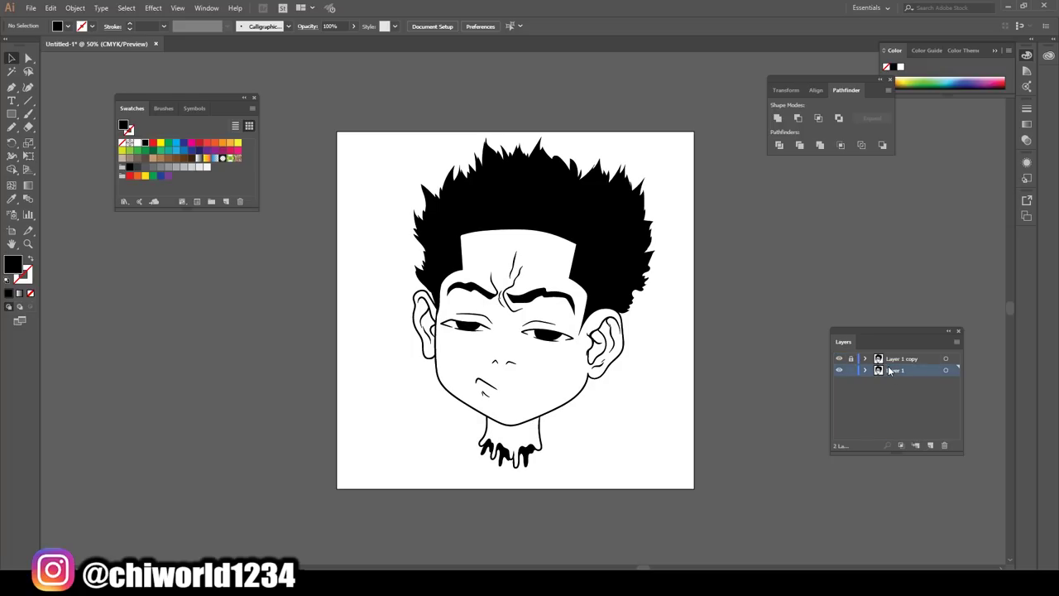
left_click(152, 159)
double_click(12, 263)
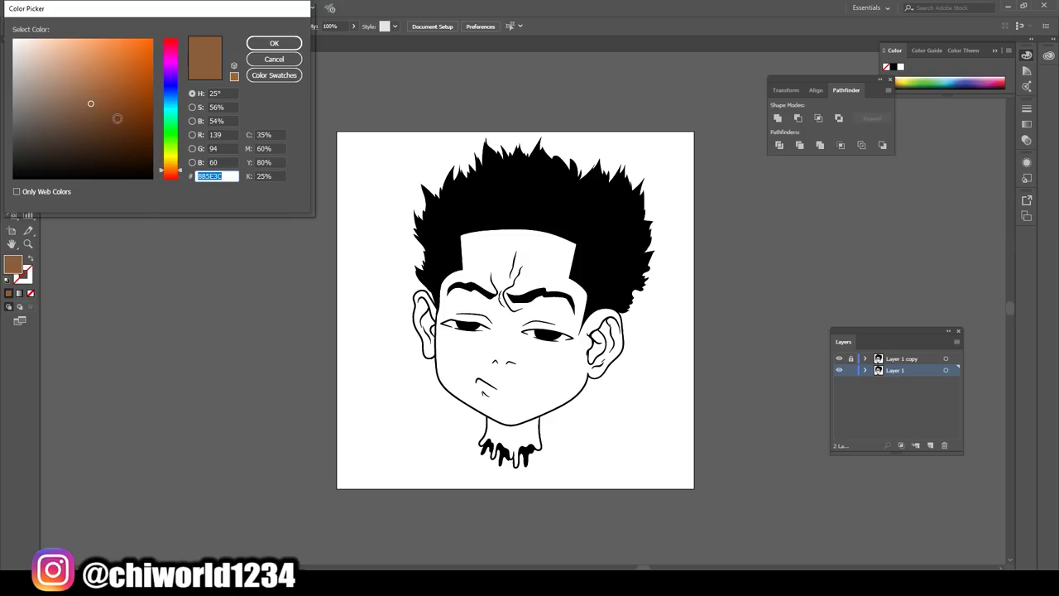
left_click_drag(110, 81, 103, 74)
left_click_drag(163, 154, 169, 175)
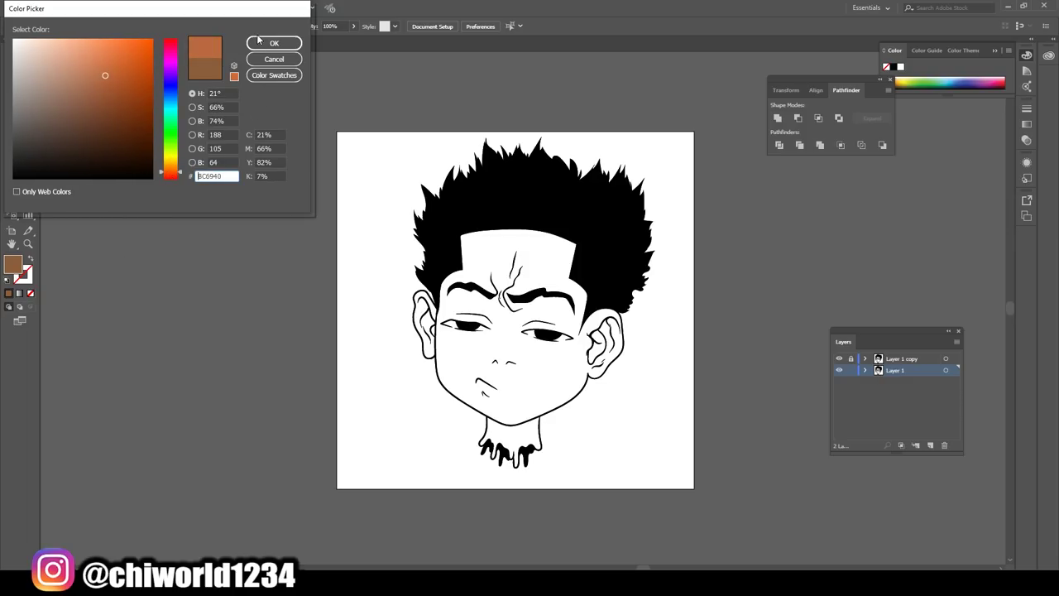
left_click(259, 42)
- Draw a brown rectangle over the whole head and send it behind the line art
left_click(12, 127)
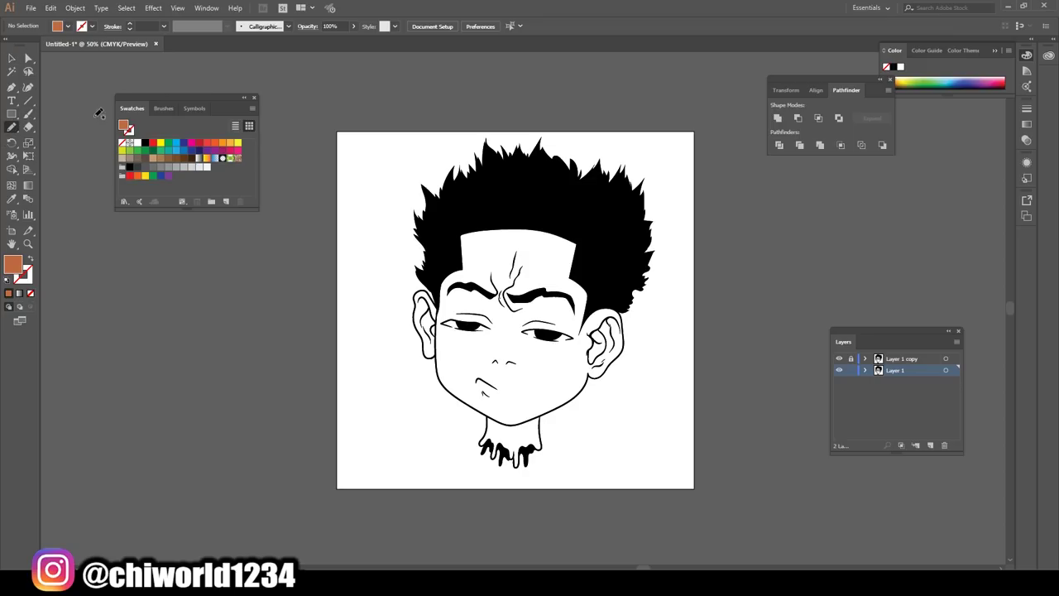
key("m")
left_click_drag(371, 108, 681, 488)
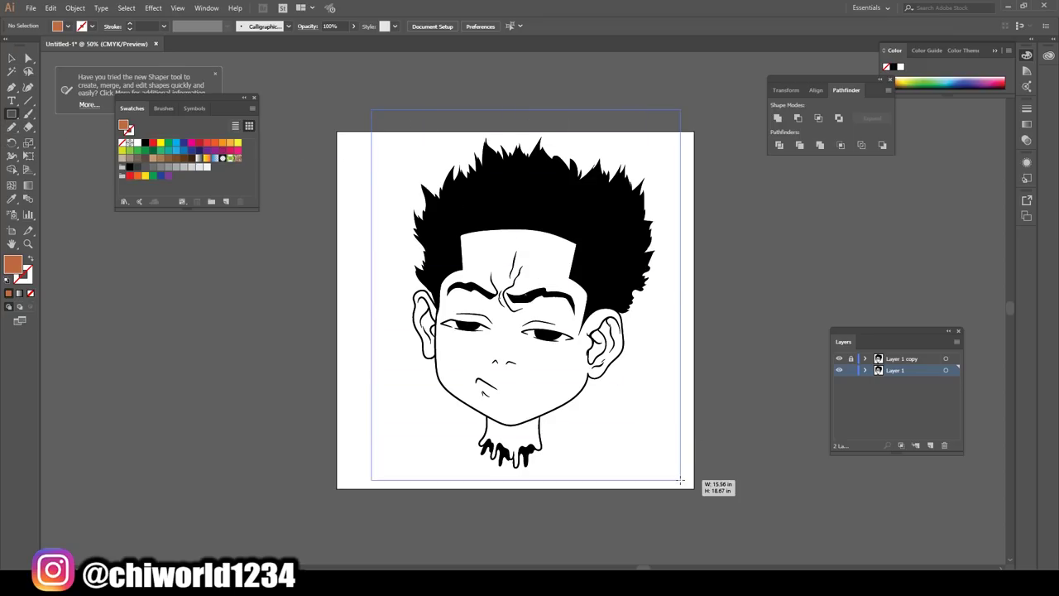
left_click(11, 58)
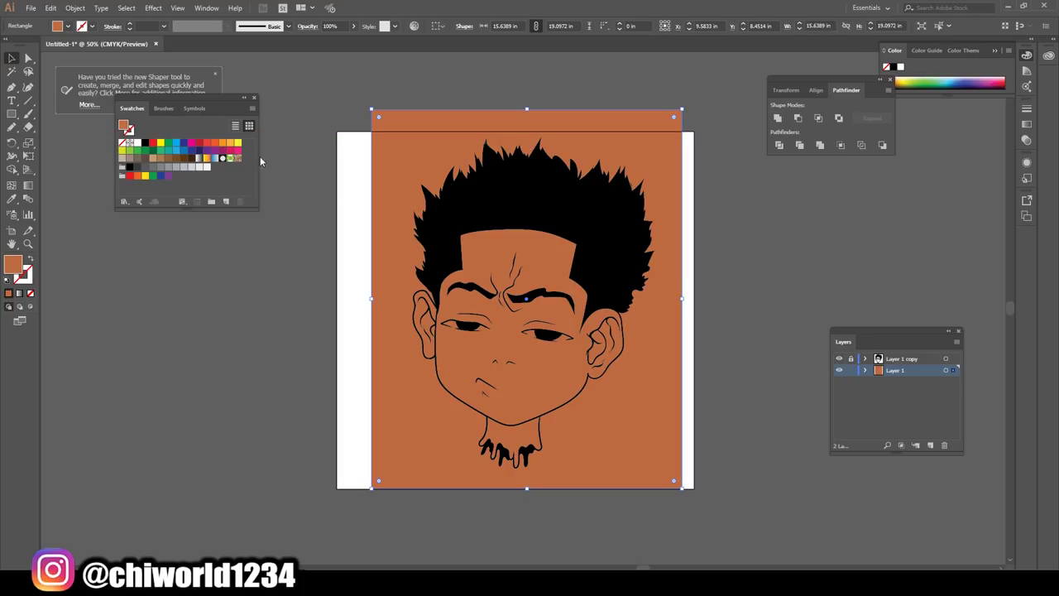
right_click(369, 276)
mouse_move(399, 443)
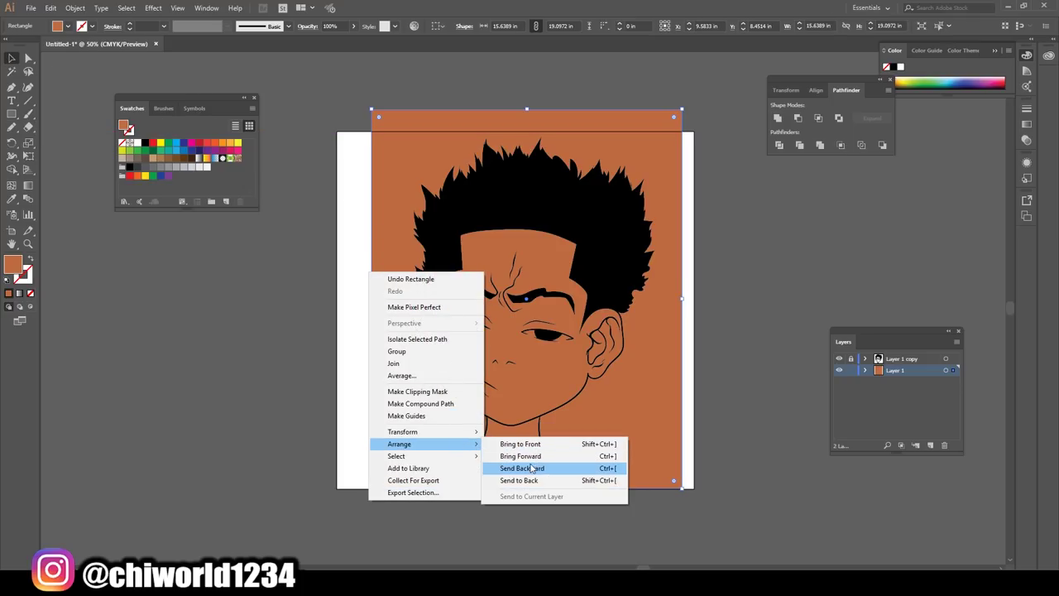
left_click(532, 481)
- Merge the rectangle with the line art, remove the outer brown area, and add Layer 3
left_click(414, 184, "shift")
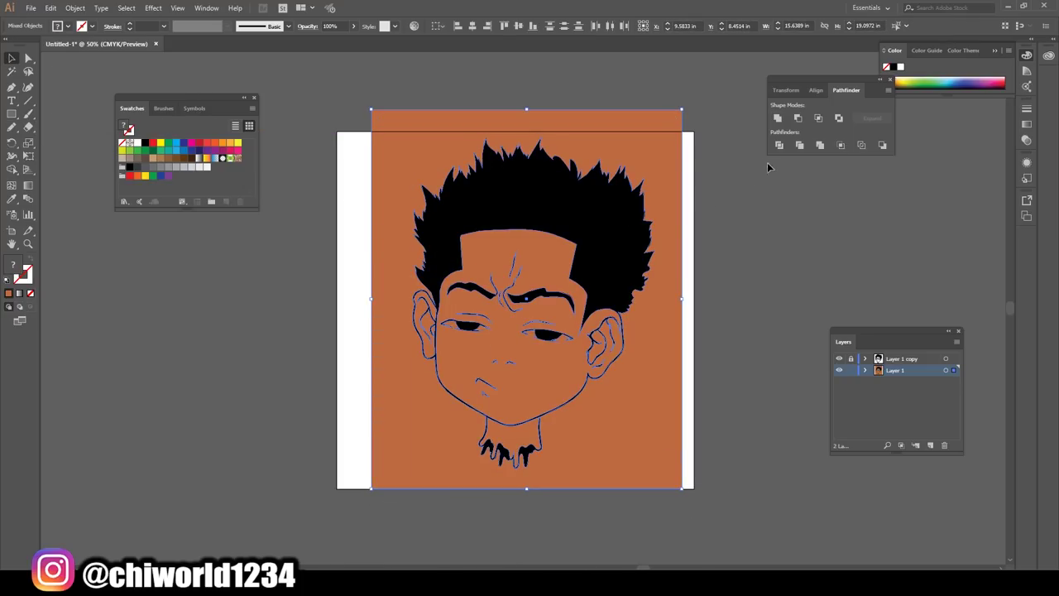
left_click(819, 145)
right_click(667, 168)
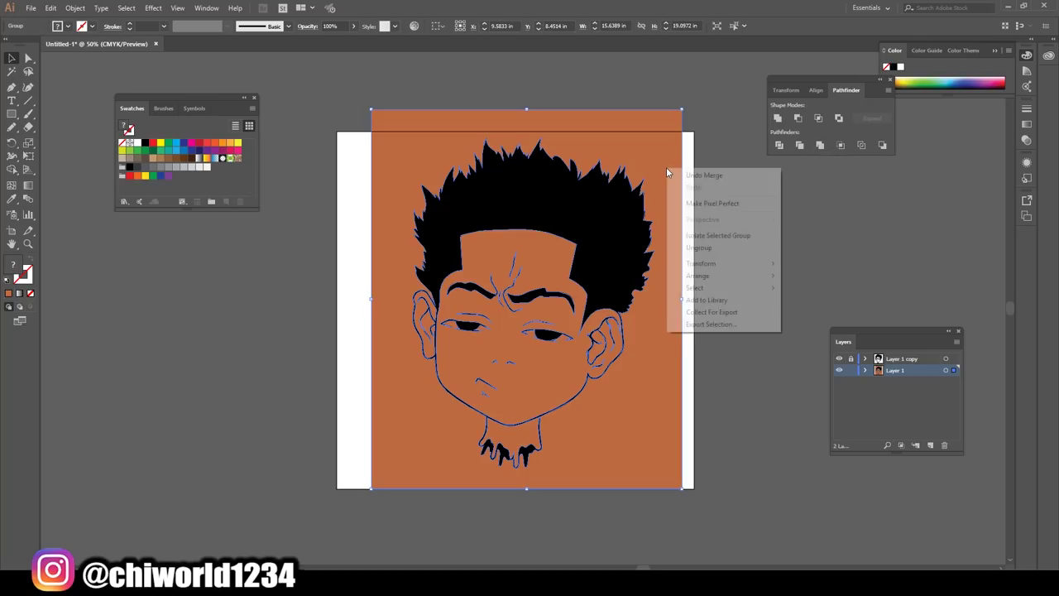
left_click(711, 235)
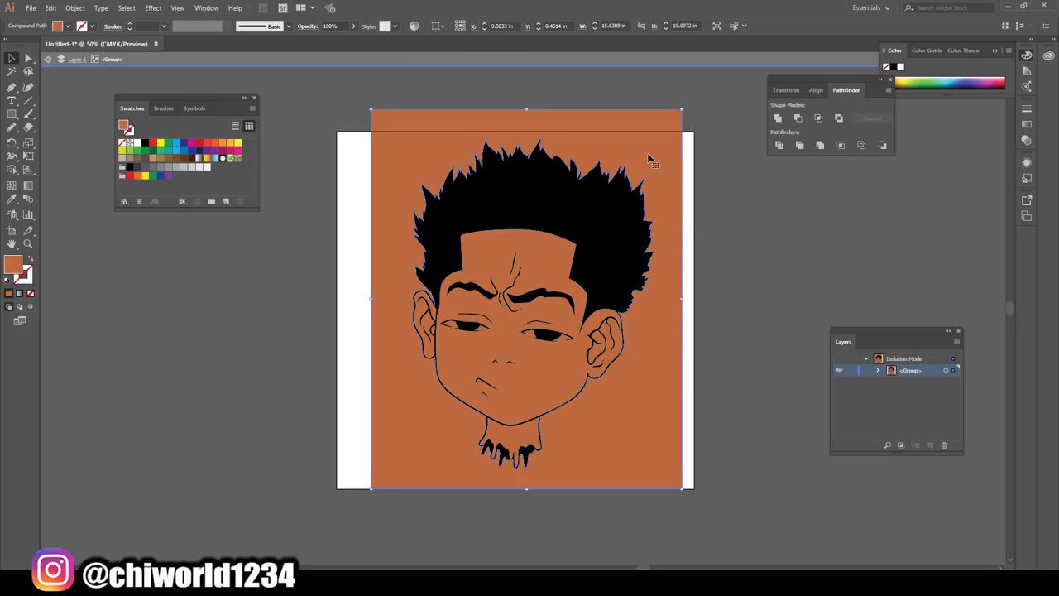
left_click(795, 324)
key("ctrl+plus")
key("ctrl+plus")
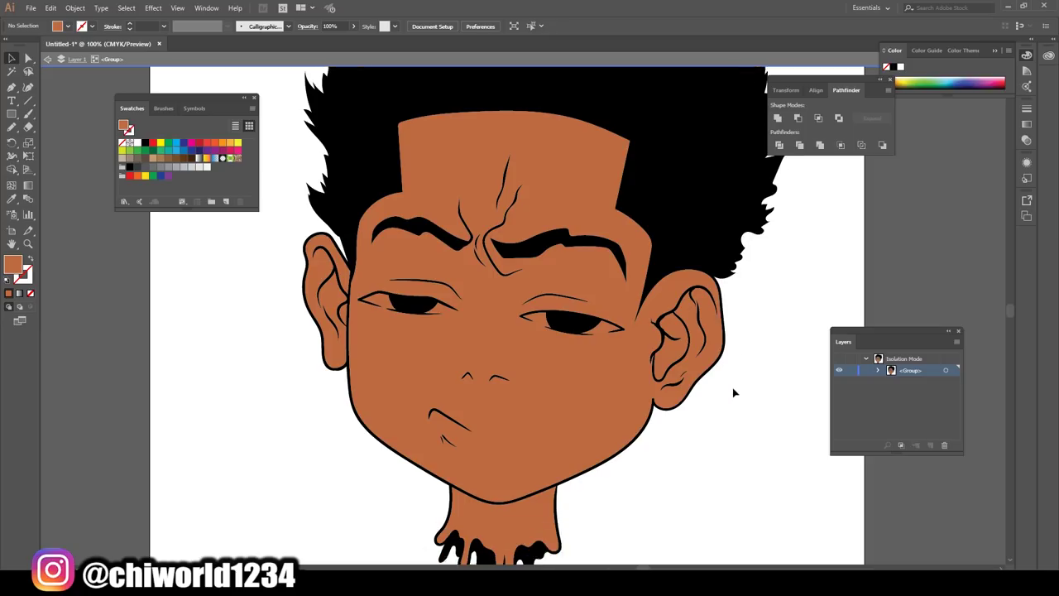
key("Escape")
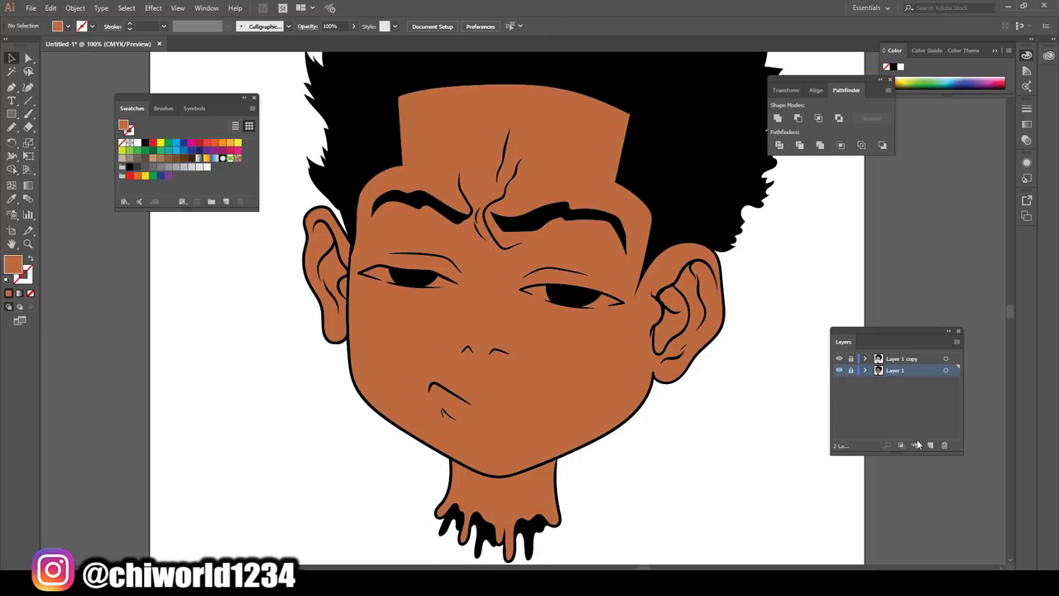
left_click(930, 445)
key("ctrl+plus")
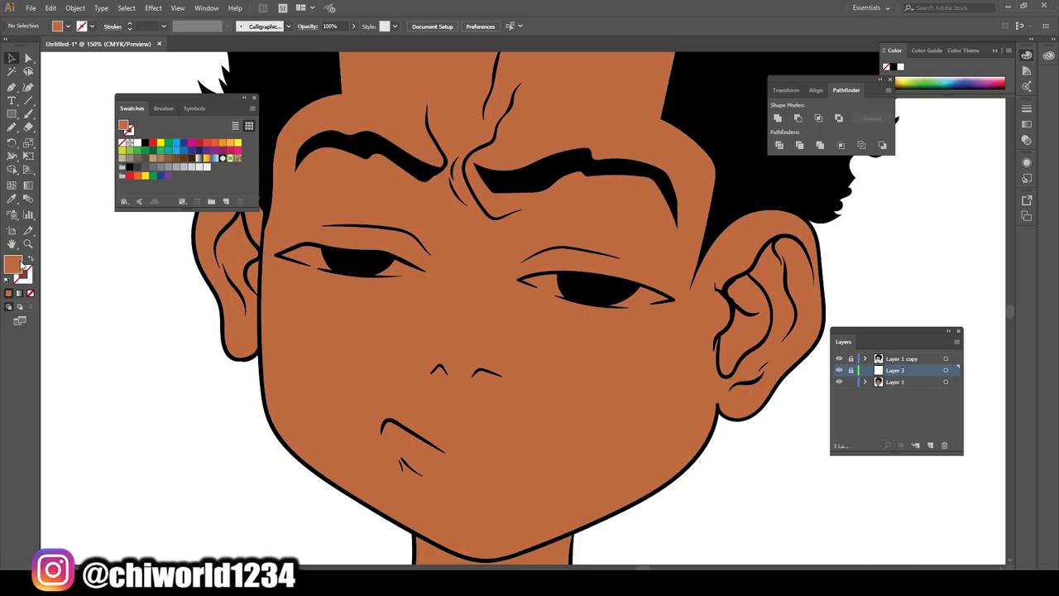
- Set the fill to white and confirm the Pencil tool settings
double_click(21, 264)
left_click(13, 39)
left_click(274, 42)
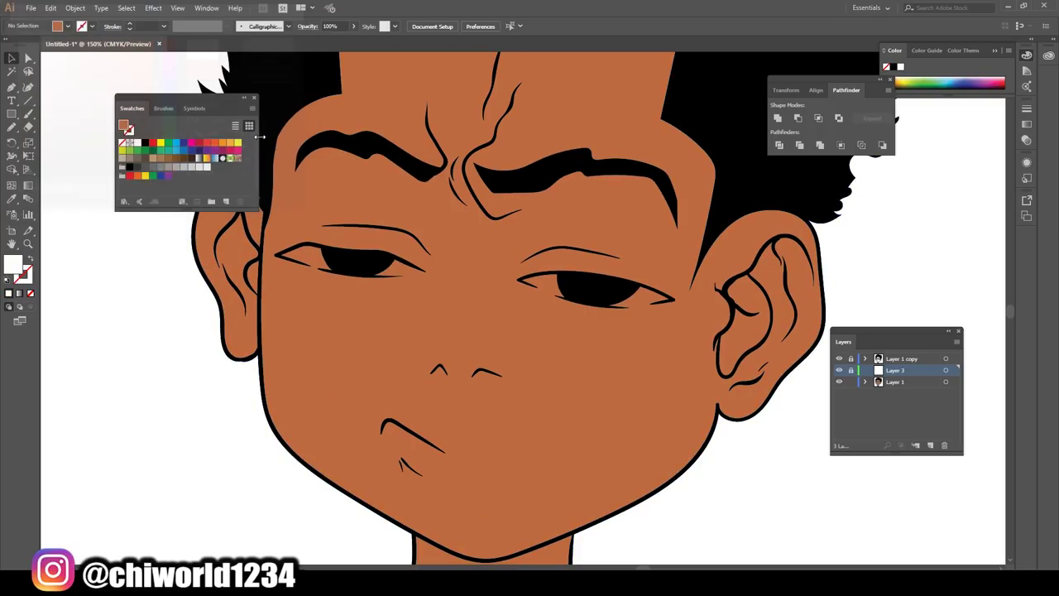
left_click(20, 127)
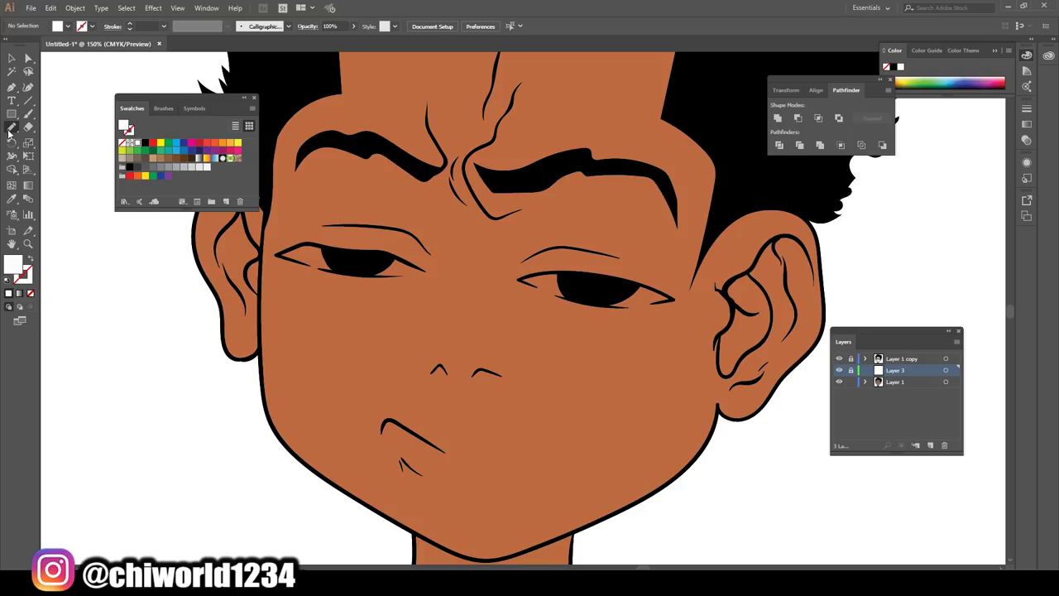
double_click(10, 129)
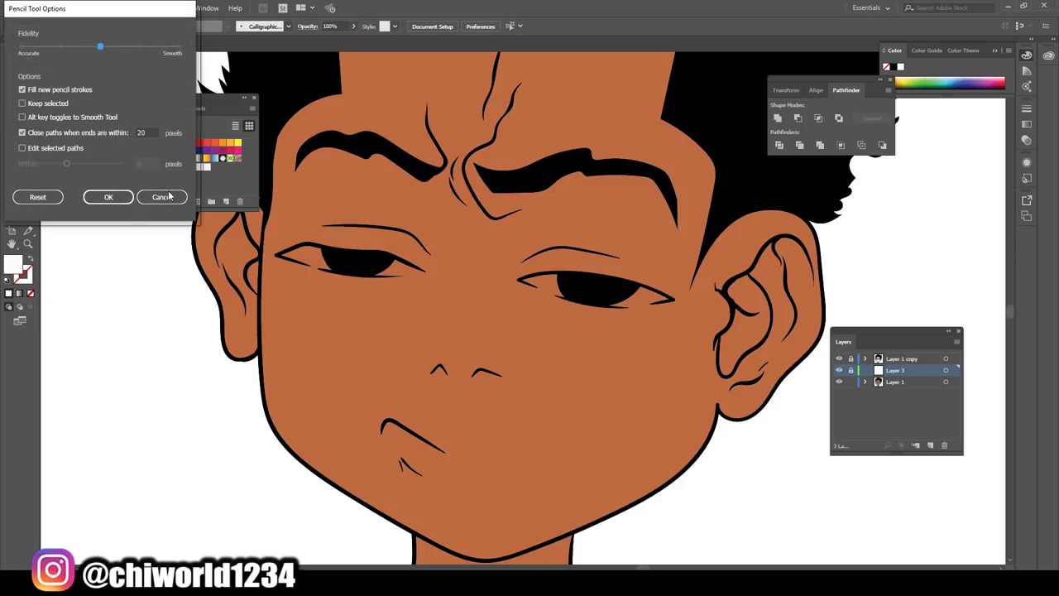
left_click(108, 196)
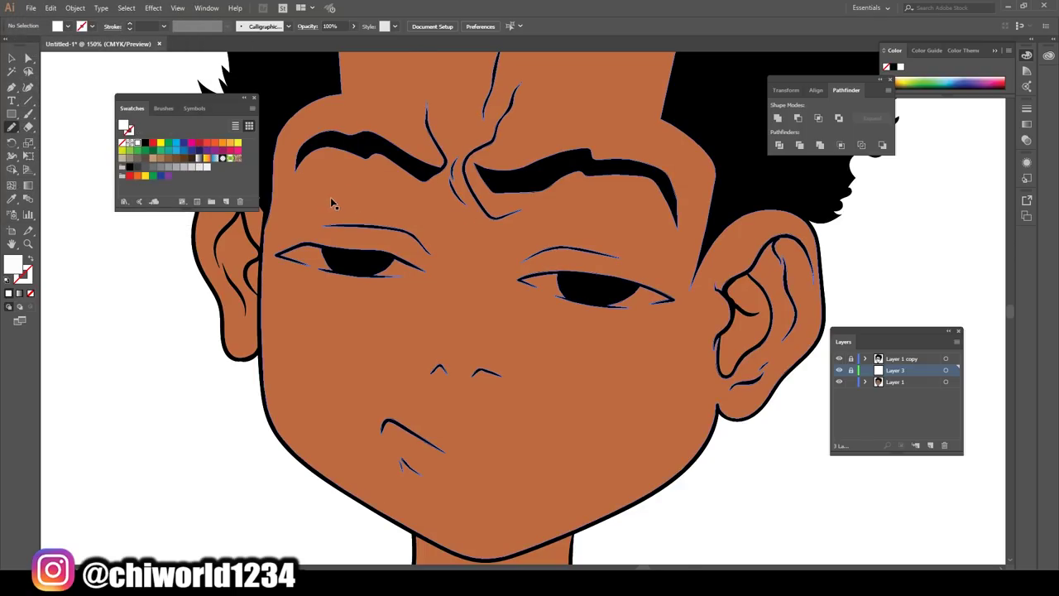
- On Layer 1, trace a white-filled eye white around the right eye
key("ctrl+plus")
key("ctrl+plus")
left_click(890, 386)
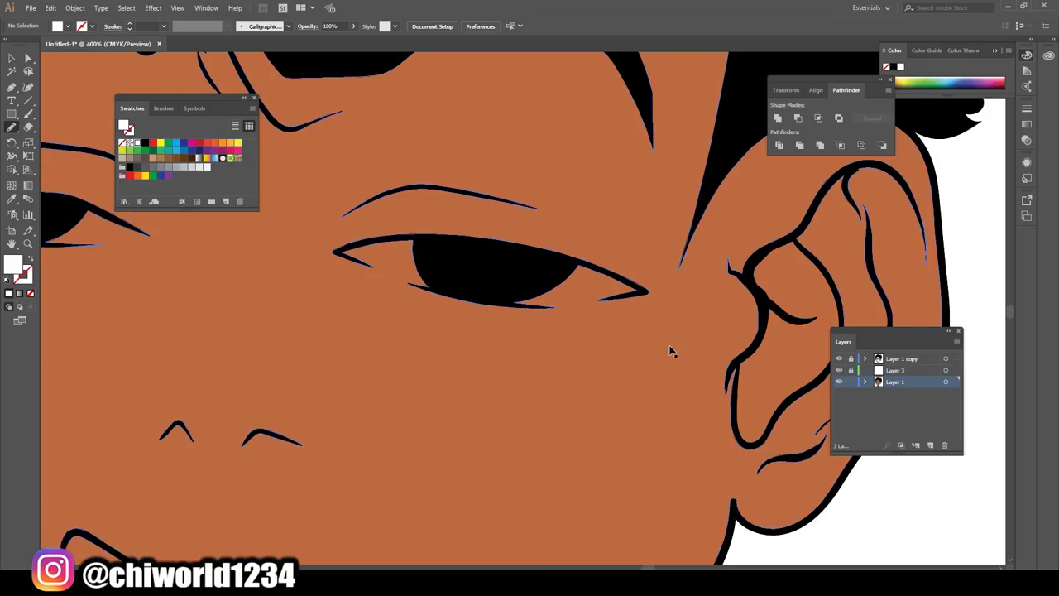
key("ctrl+=")
scroll(632, 256, "up", 2)
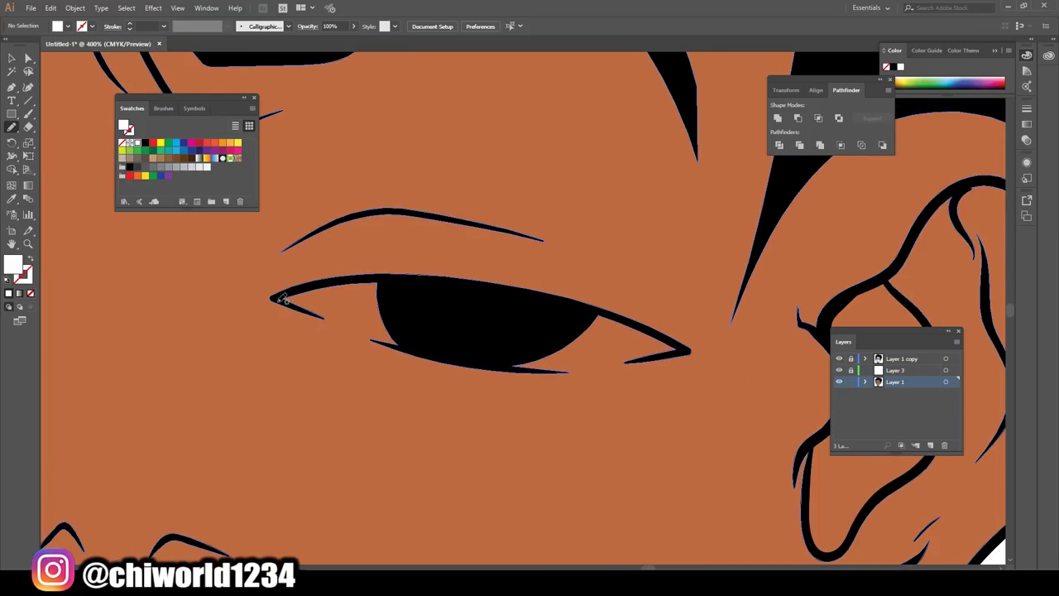
mouse_move(281, 299)
left_mouse_down()
mouse_move(402, 350)
mouse_move(489, 367)
left_mouse_up()
mouse_move(603, 365)
left_mouse_down()
mouse_move(683, 348)
mouse_move(527, 289)
mouse_move(389, 277)
mouse_move(276, 300)
left_mouse_up()
- Retrace the left eye's lower and upper lids with new Pencil lines
key("ctrl+0")
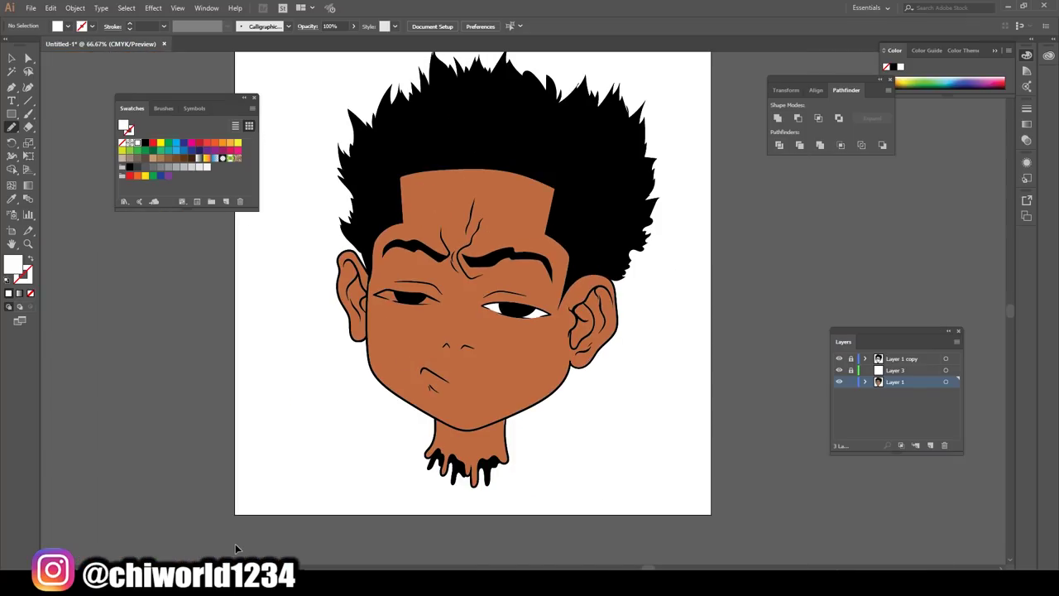
key("ctrl+plus")
key("ctrl+plus")
key("ctrl+plus")
key("ctrl+plus")
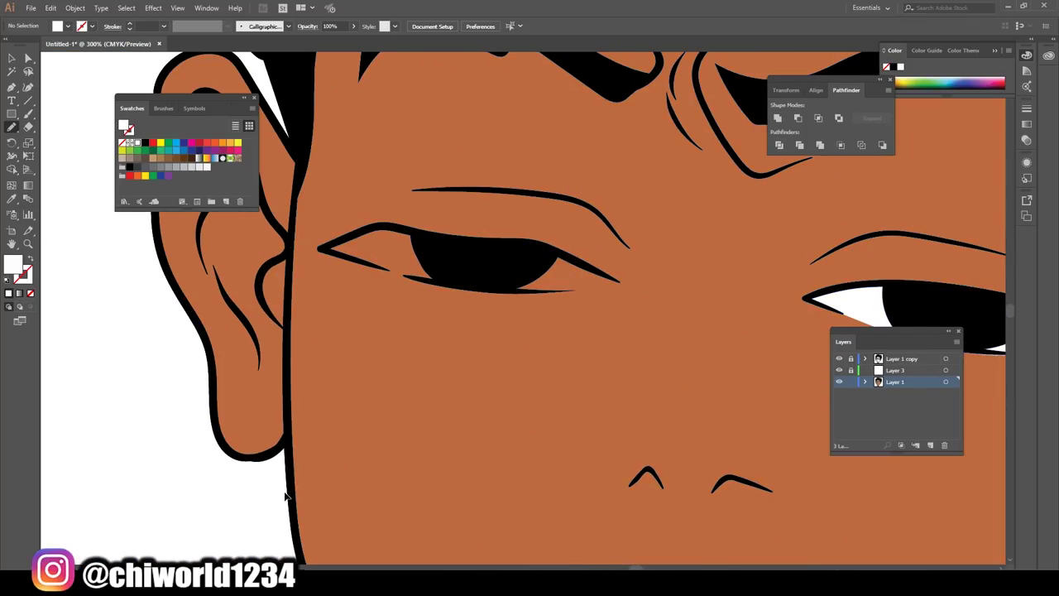
key("ctrl+plus")
key("ctrl+plus")
mouse_move(149, 329)
left_mouse_down()
mouse_move(336, 386)
mouse_move(627, 418)
left_mouse_up()
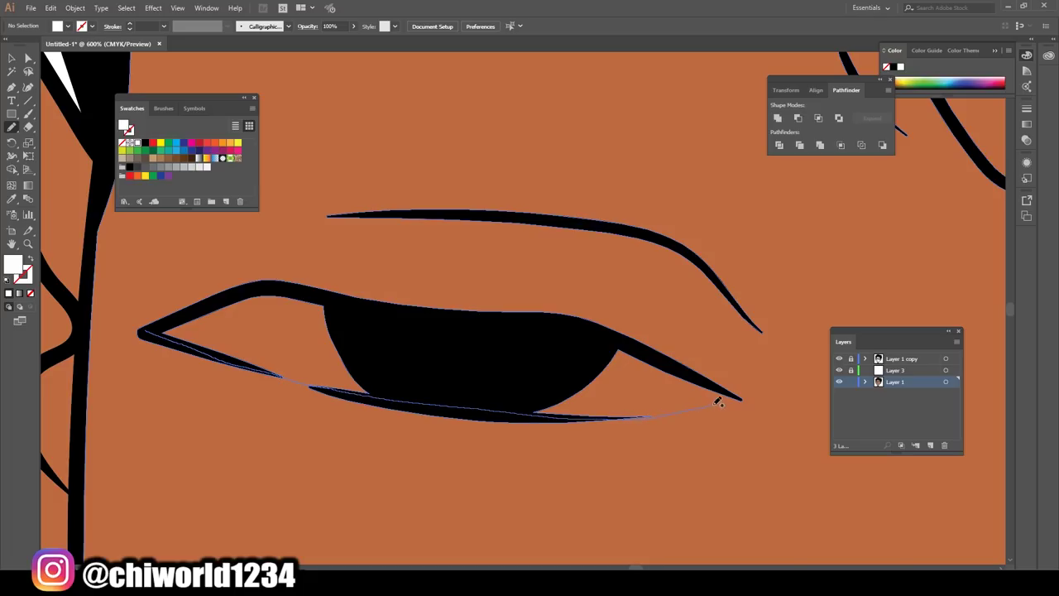
mouse_move(718, 401)
left_mouse_down()
mouse_move(681, 372)
mouse_move(491, 315)
mouse_move(296, 289)
mouse_move(182, 321)
mouse_move(171, 340)
left_mouse_up()
key("ctrl+0")
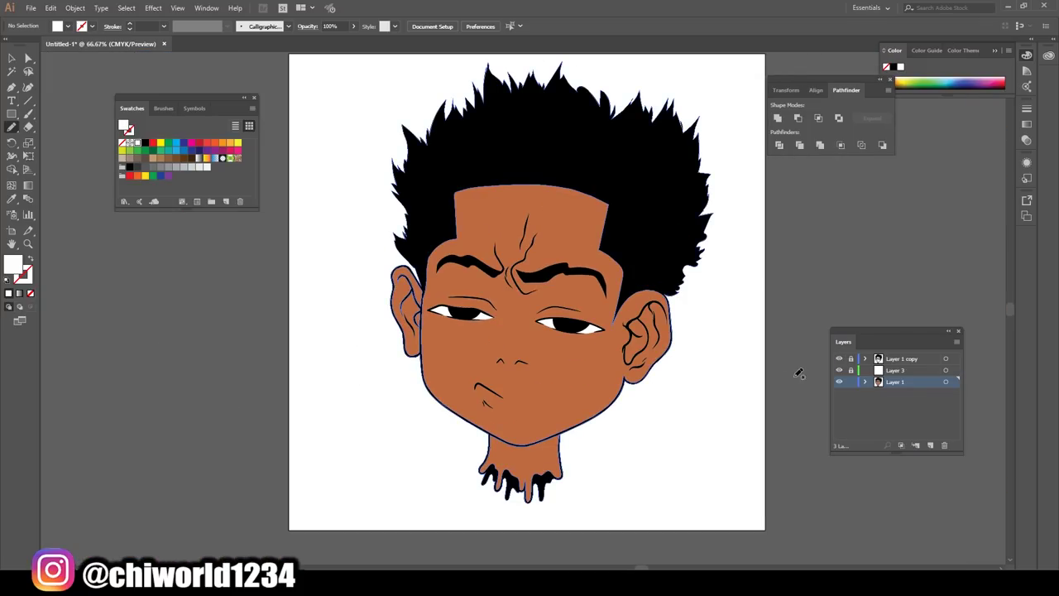
key("ctrl+1")
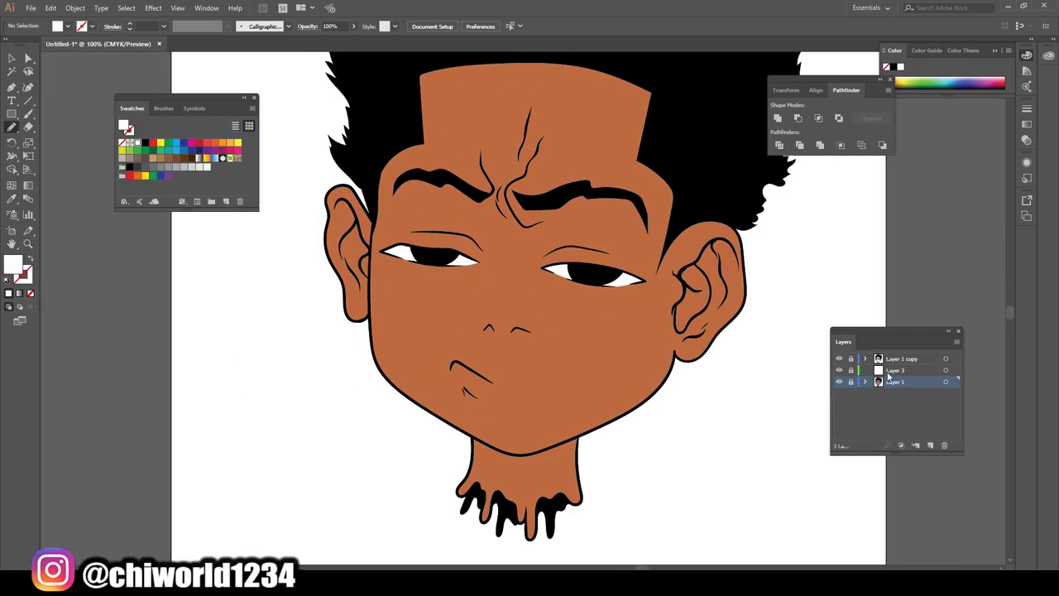
- Make Layer 3 active, eyedrop the skin brown, and open the fill Color Picker
double_click(895, 372)
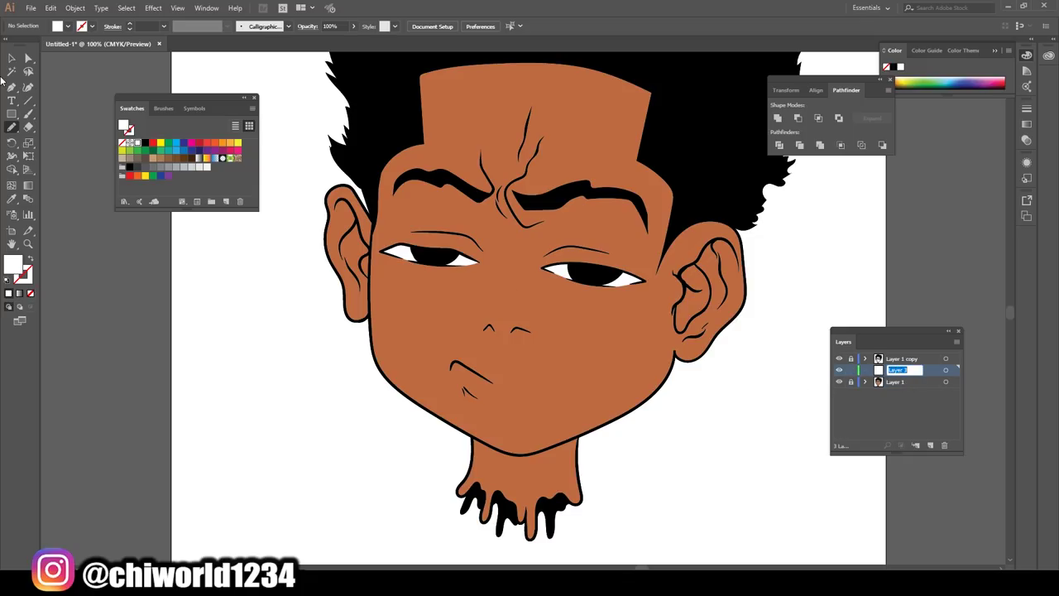
left_click(12, 199)
left_click(437, 313)
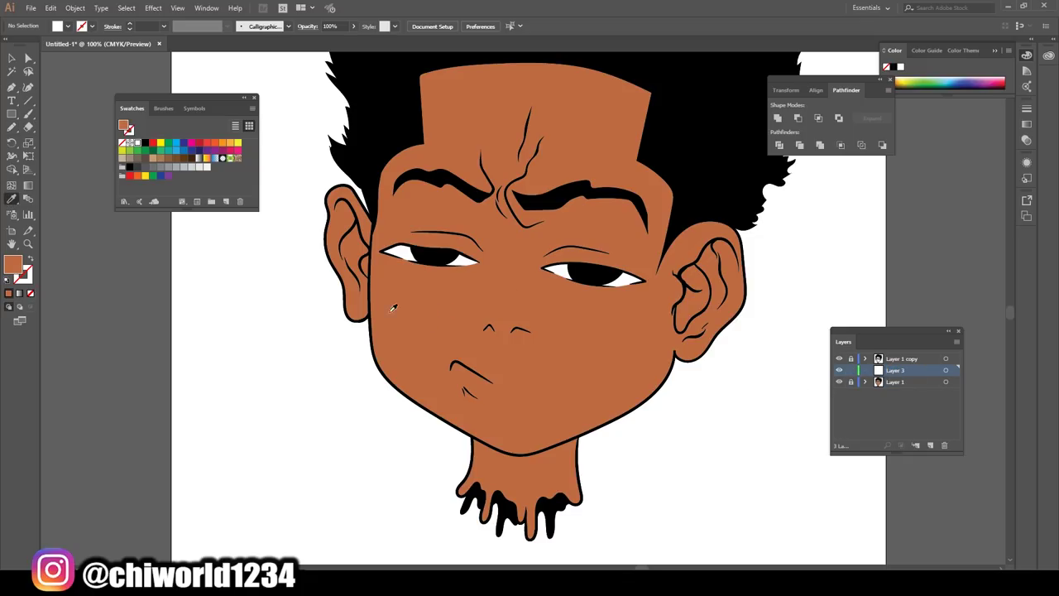
double_click(12, 263)
left_click(165, 176)
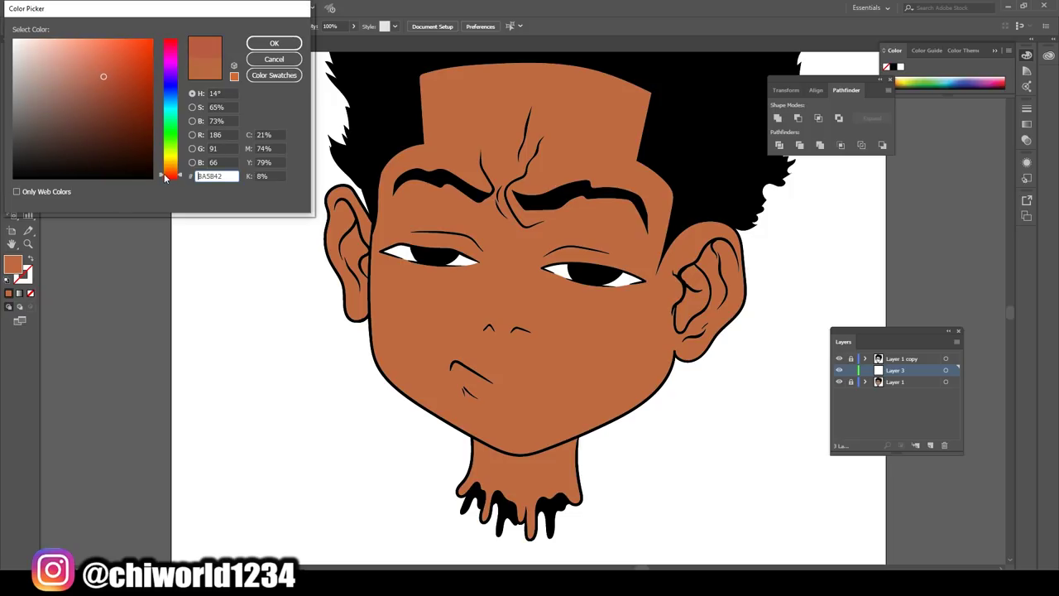
- Darken the fill to #773E2F and draw a shadow shape over the nose
left_click_drag(85, 115, 98, 113)
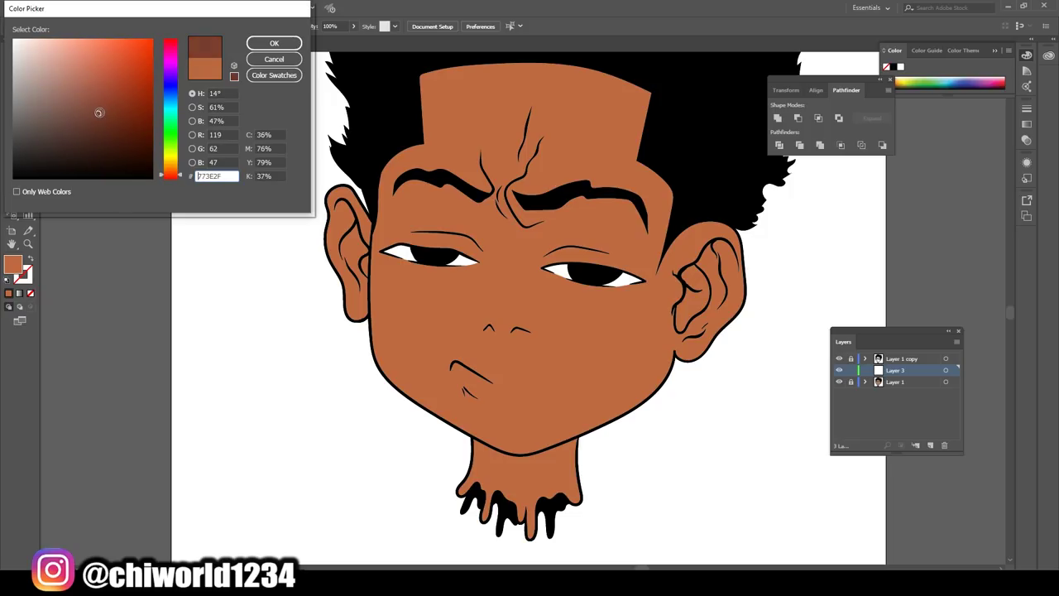
left_click(274, 43)
key("ctrl+plus")
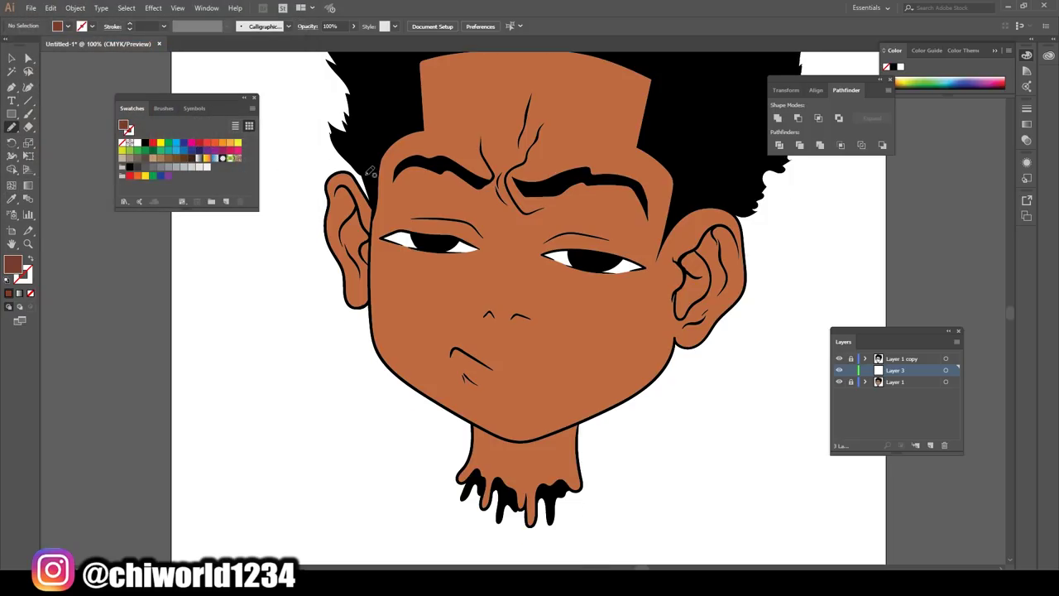
key("ctrl+plus")
key("ctrl+plus")
scroll(359, 161, "up", 1)
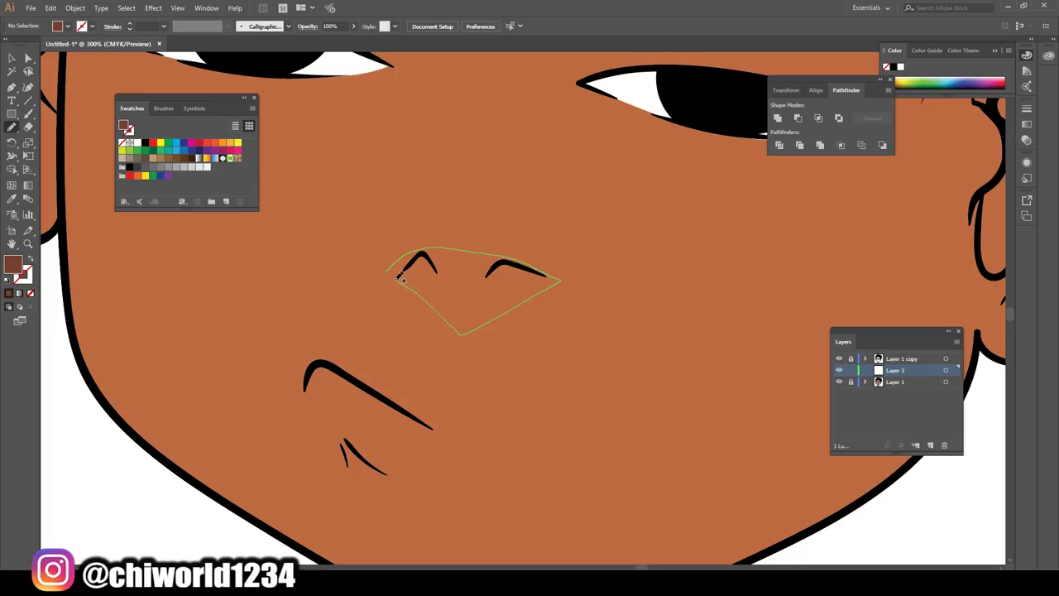
left_click_drag(557, 282, 390, 270)
- Add a dark-brown shadow shape beneath the lower lip
key("ctrl+minus")
key("ctrl+minus")
key("ctrl+minus")
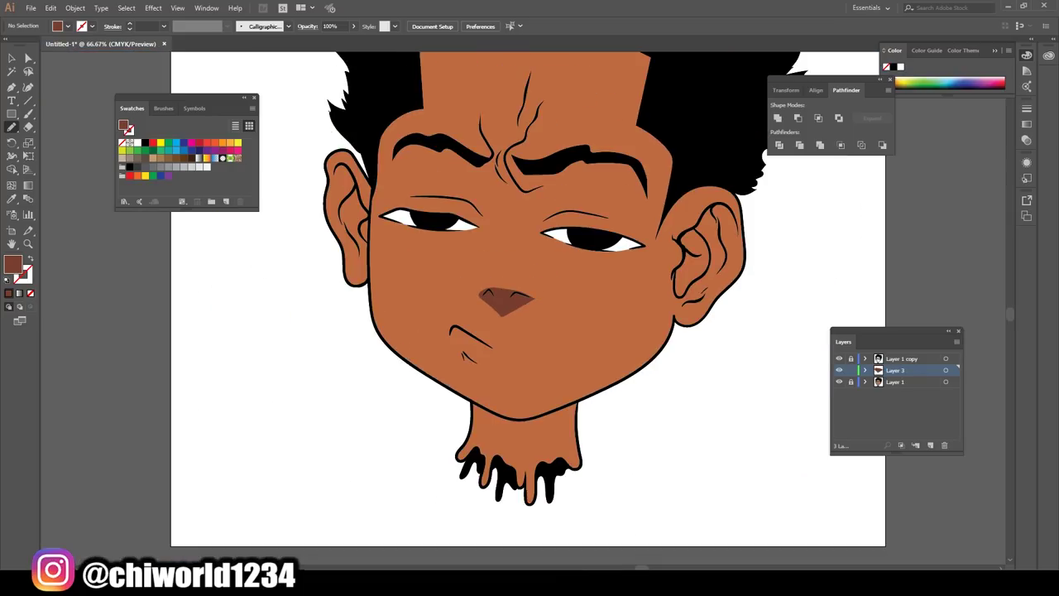
key("ctrl+plus")
key("ctrl+plus")
key("ctrl+plus")
key("ctrl+plus")
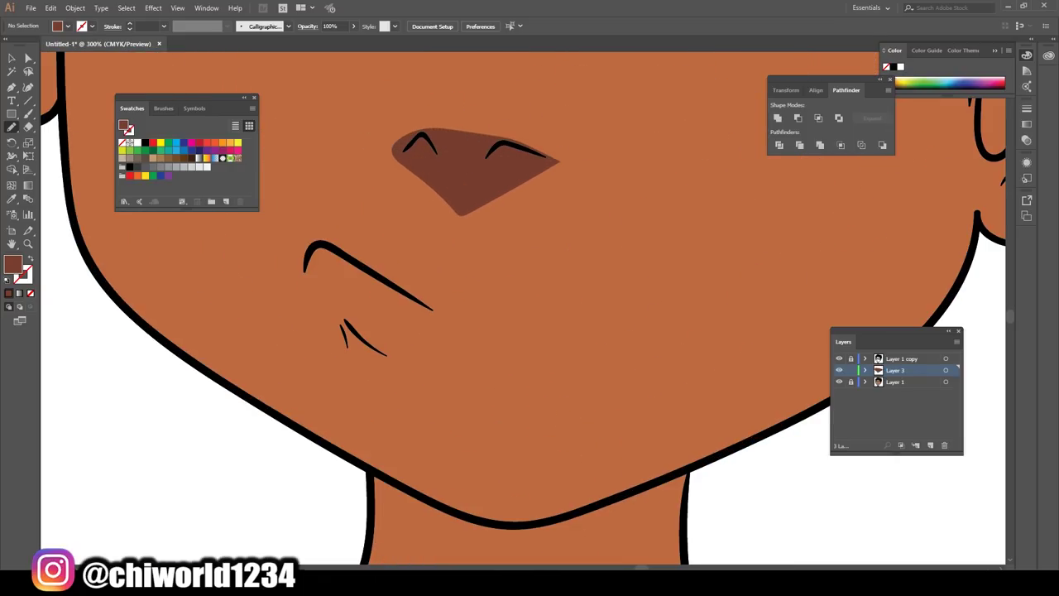
left_click_drag(349, 356, 348, 369)
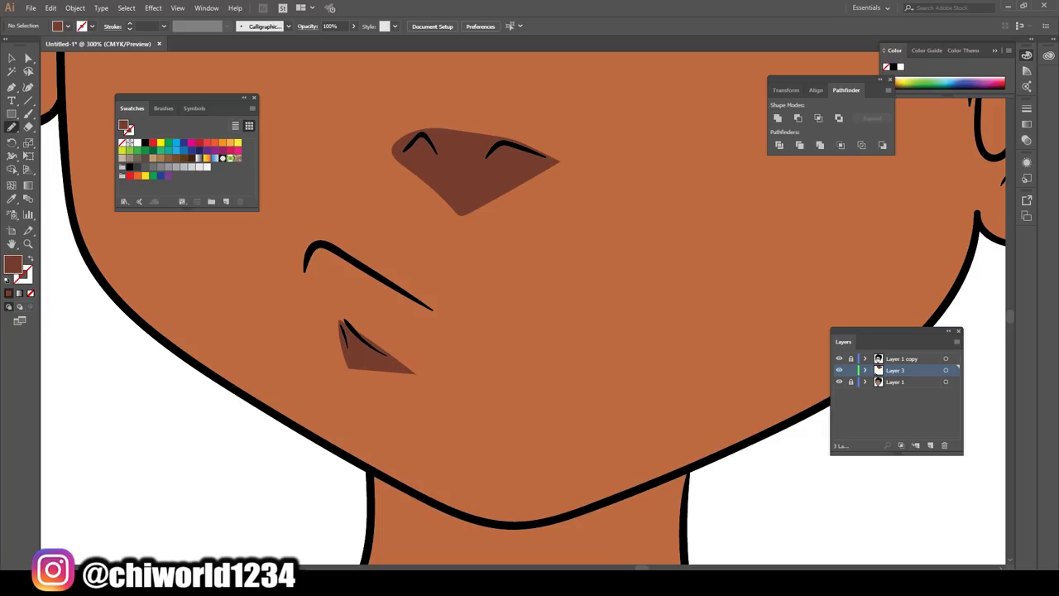
key("ctrl+minus")
key("ctrl+minus")
key("ctrl+minus")
key("ctrl+plus")
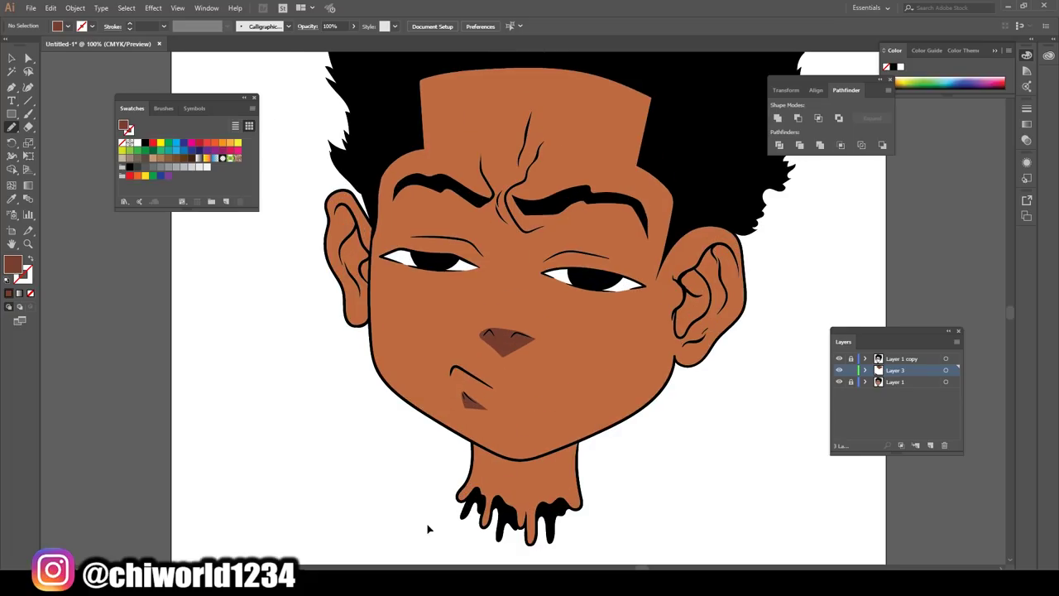
key("ctrl+plus")
key("ctrl+plus")
key("ctrl+plus")
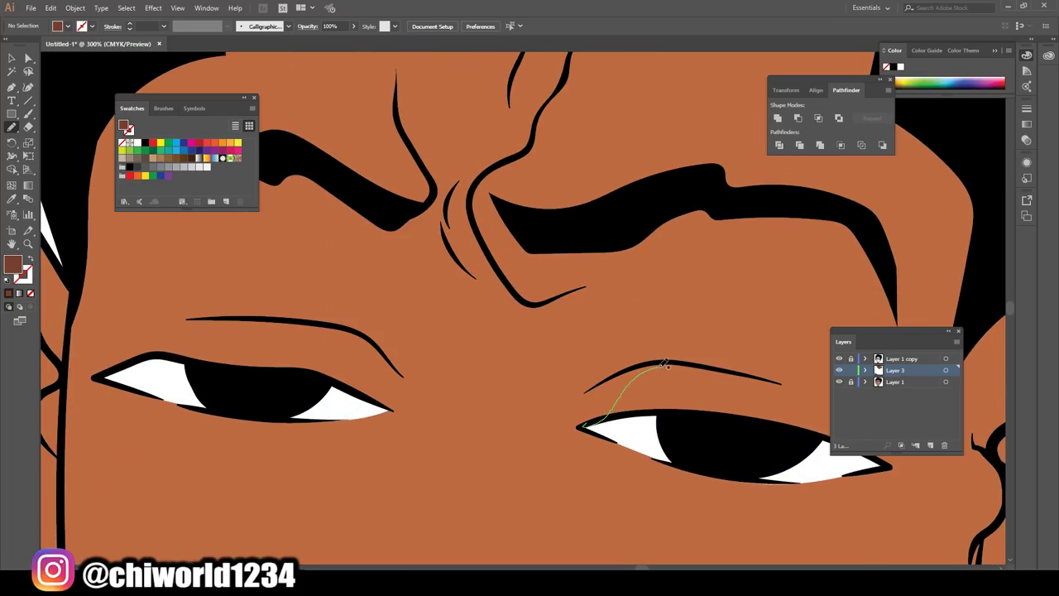
- Draw a dark-brown shadow under the right eyebrow beside the nose
mouse_move(668, 347)
left_mouse_down()
mouse_move(709, 273)
mouse_move(707, 188)
mouse_move(641, 223)
mouse_move(503, 256)
mouse_move(535, 302)
mouse_move(536, 386)
left_mouse_up()
left_click_drag(579, 423, 606, 372)
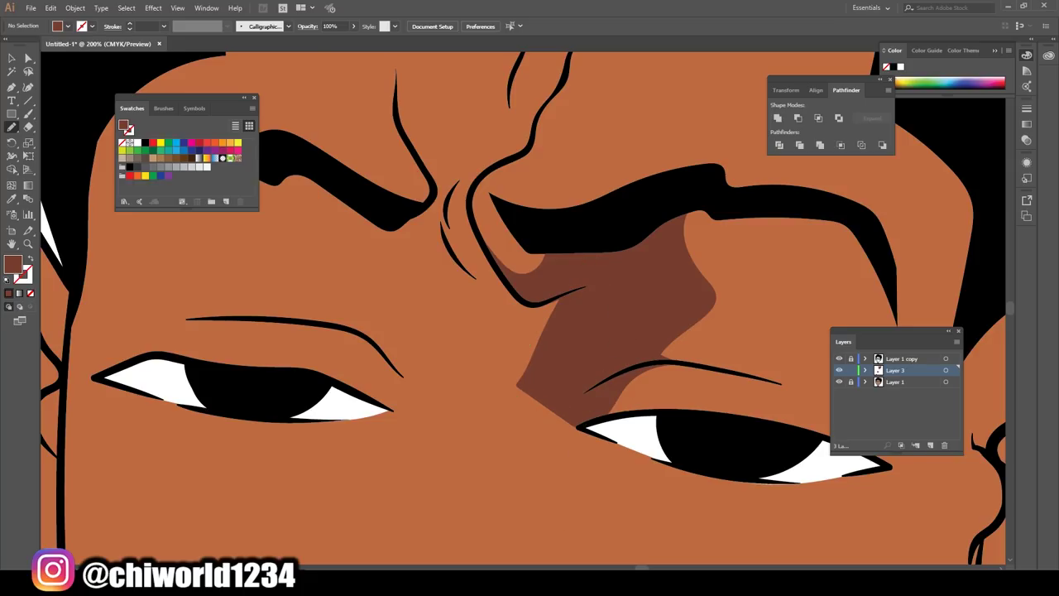
scroll(549, 560, "down", 5)
scroll(550, 559, "up", 2)
scroll(549, 560, "up", 2)
scroll(549, 560, "up", 2)
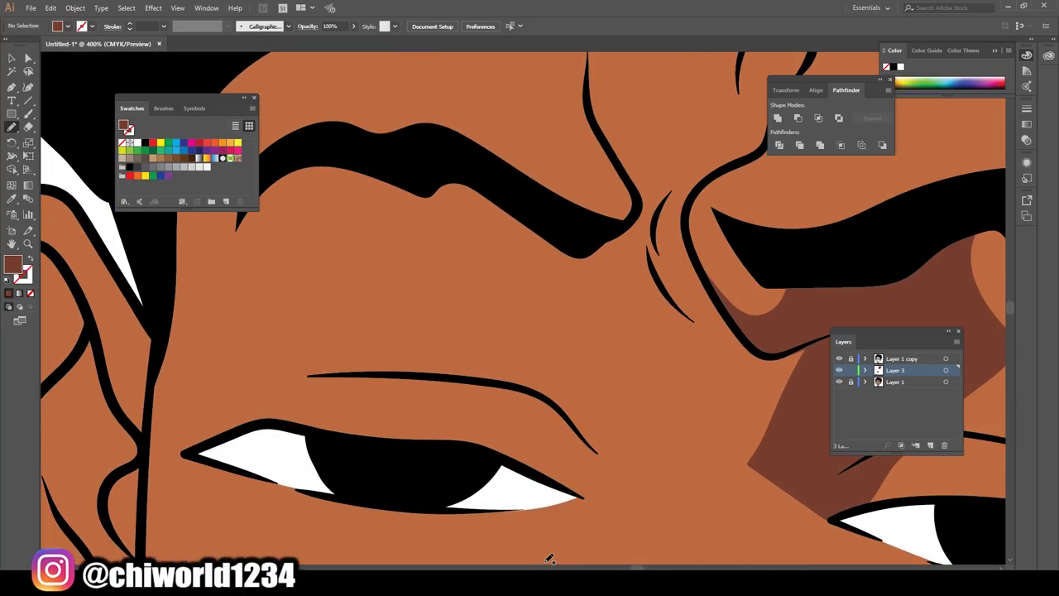
- Draw a shadow under the left eyebrow running down the nose side to the lower lid
mouse_move(472, 439)
left_mouse_down()
mouse_move(496, 322)
mouse_move(461, 165)
mouse_move(610, 224)
mouse_move(644, 201)
left_mouse_up()
mouse_move(627, 237)
left_mouse_down()
mouse_move(605, 359)
mouse_move(634, 464)
mouse_move(593, 496)
mouse_move(469, 444)
left_mouse_up()
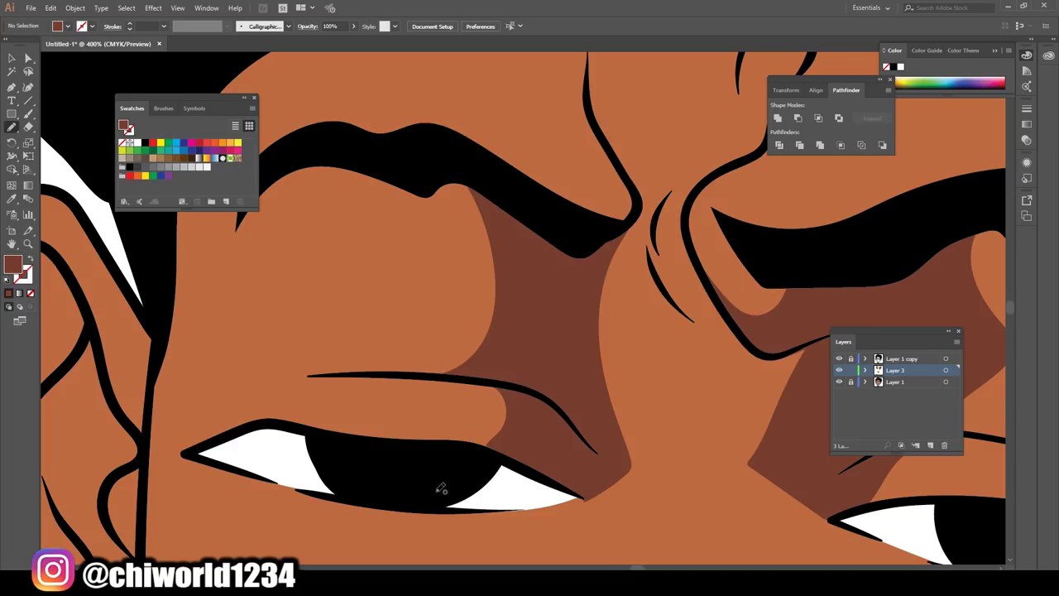
key("ctrl+minus")
key("ctrl+minus")
key("ctrl+minus")
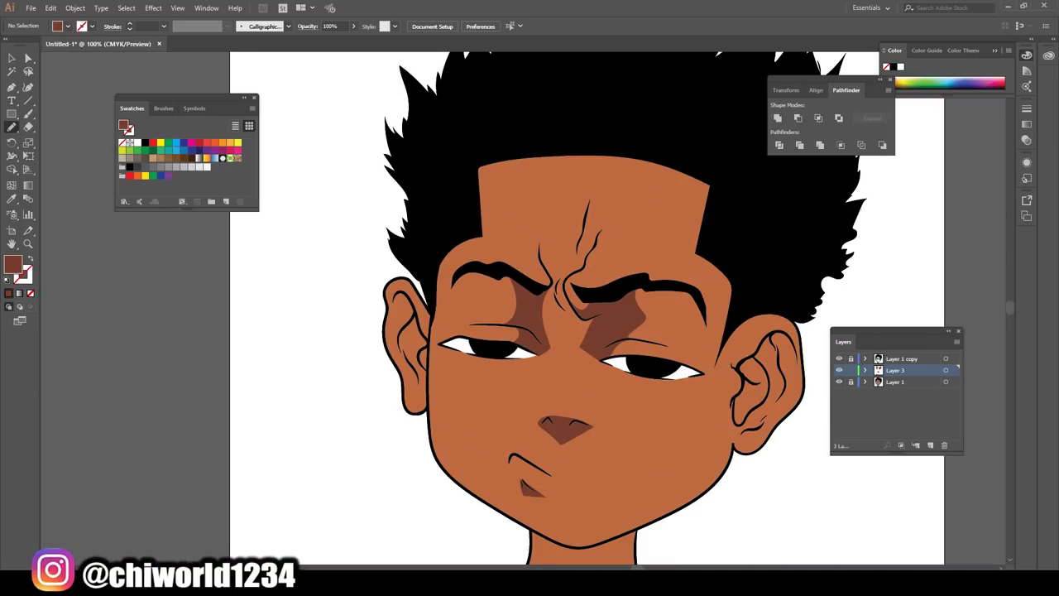
scroll(580, 306, "down", 1)
scroll(579, 307, "down", 2)
- Add a dark-brown shadow in the frown crease between the eyebrows
key("ctrl+plus")
key("ctrl+plus")
scroll(579, 306, "up", 3)
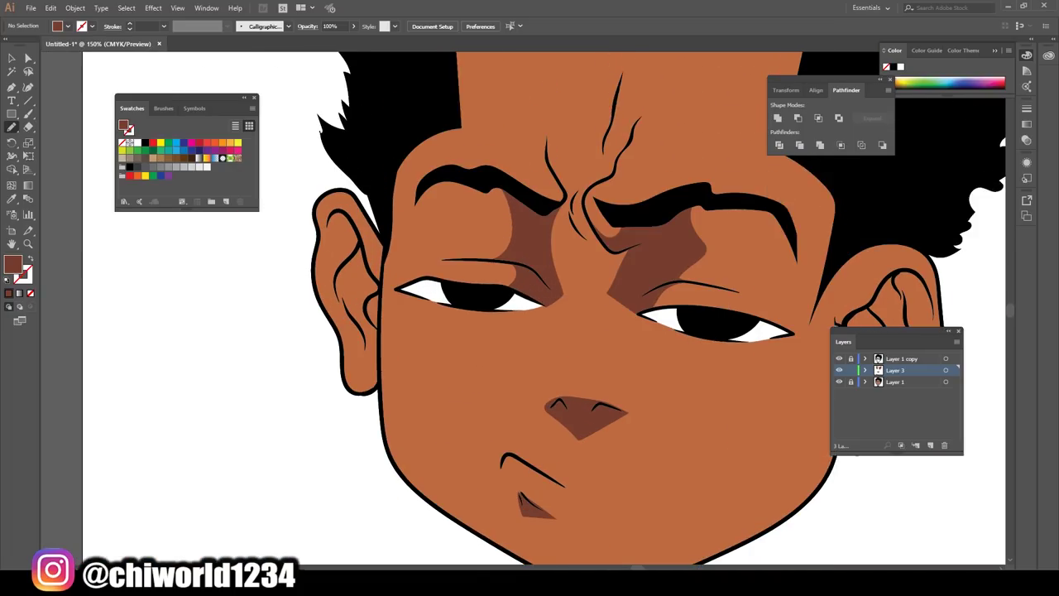
scroll(579, 306, "up", 2)
key("ctrl+plus")
key("ctrl+plus")
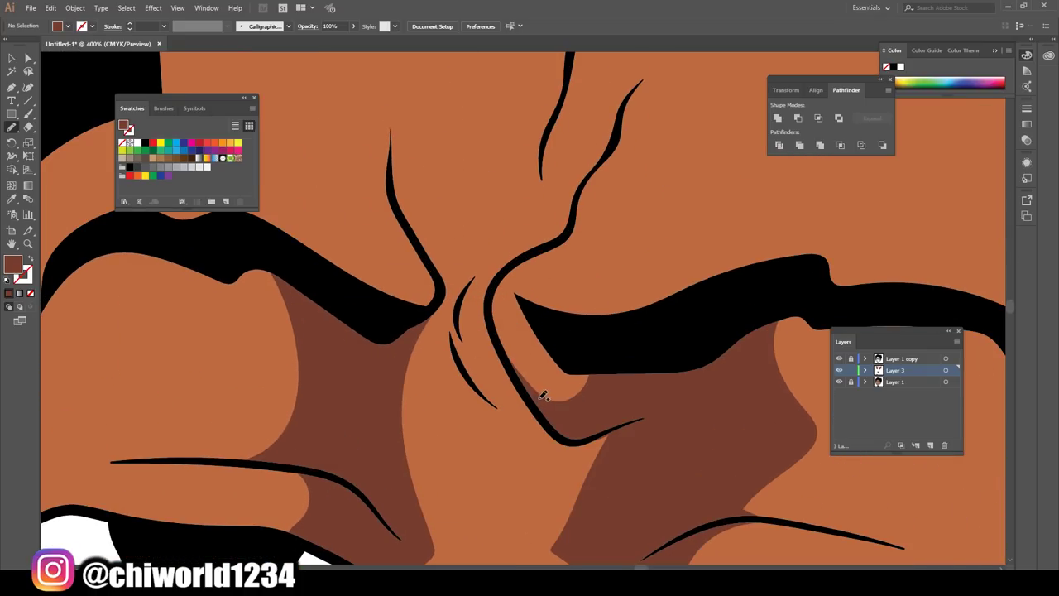
left_click_drag(543, 395, 476, 383)
left_click_drag(476, 383, 552, 411)
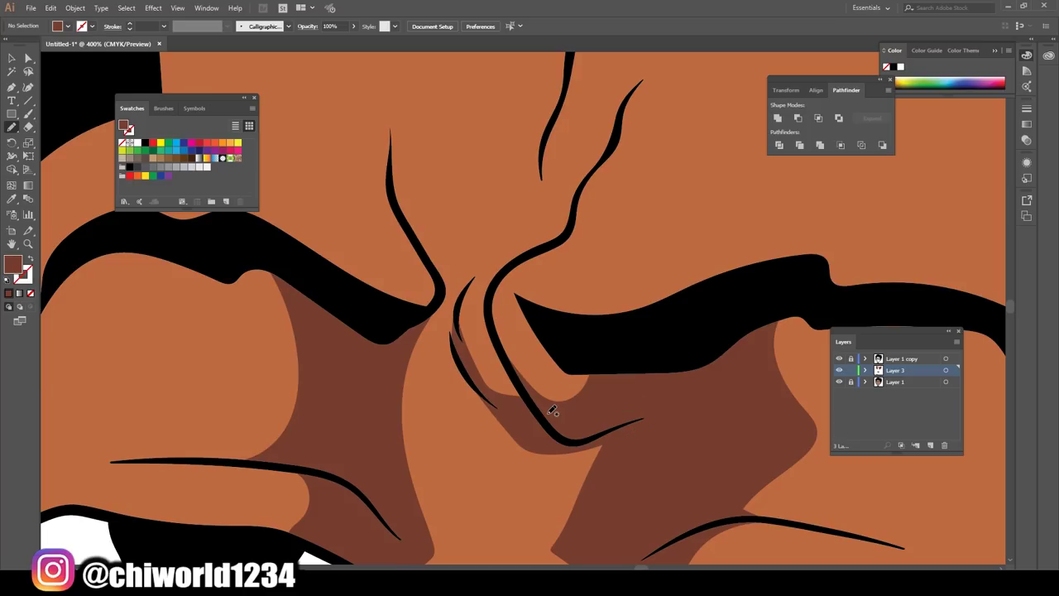
key("ctrl+minus")
key("ctrl+minus")
key("ctrl+minus")
key("ctrl+minus")
key("ctrl+minus")
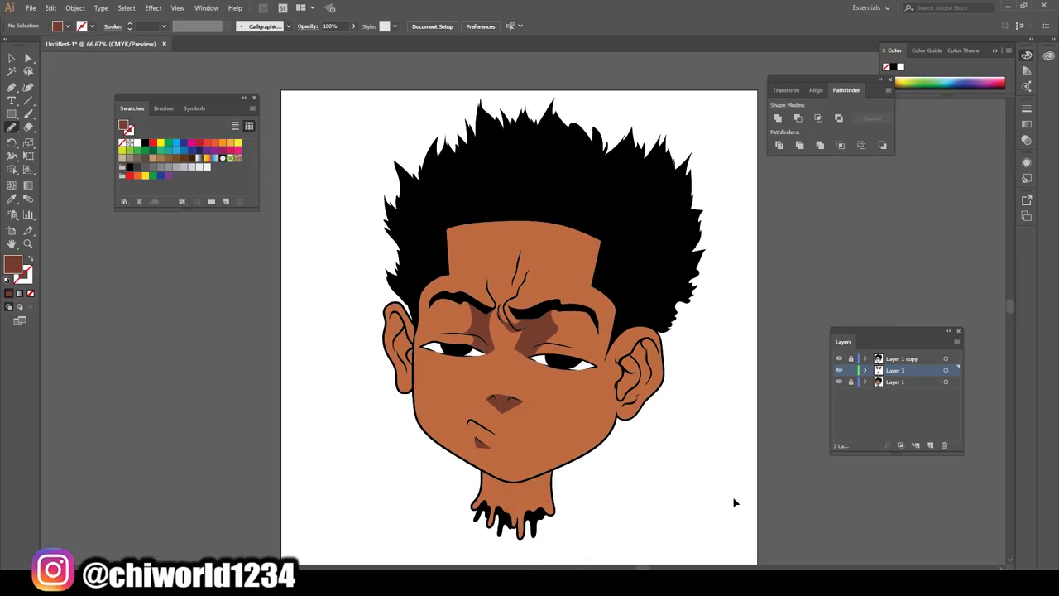
- Draw a dark brown shadow shape inside the right ear
key("ctrl+plus")
key("ctrl+plus")
key("ctrl+plus")
scroll(734, 499, "right", 5)
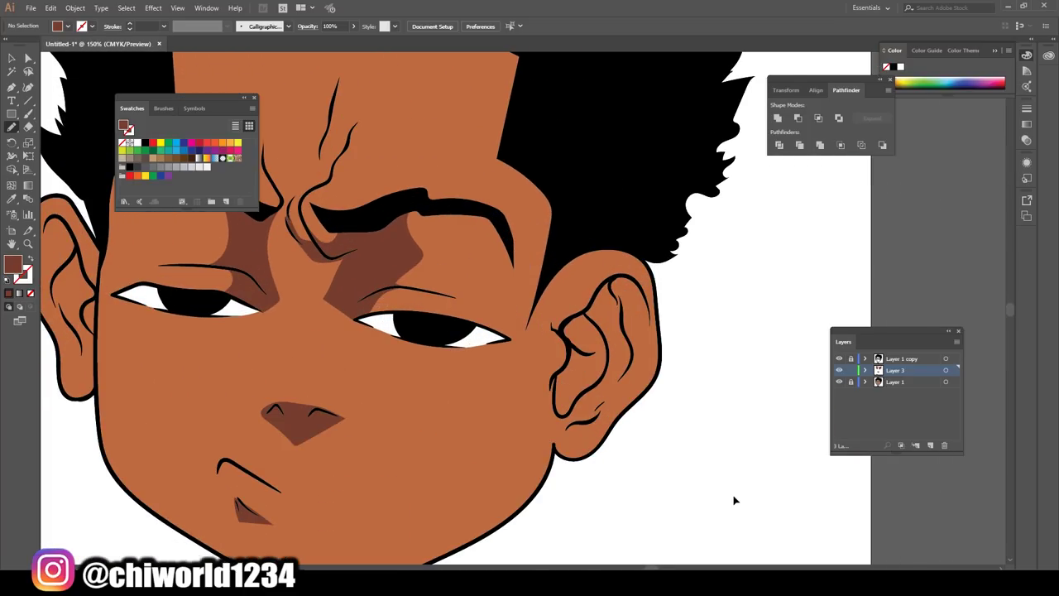
scroll(738, 491, "down", 3)
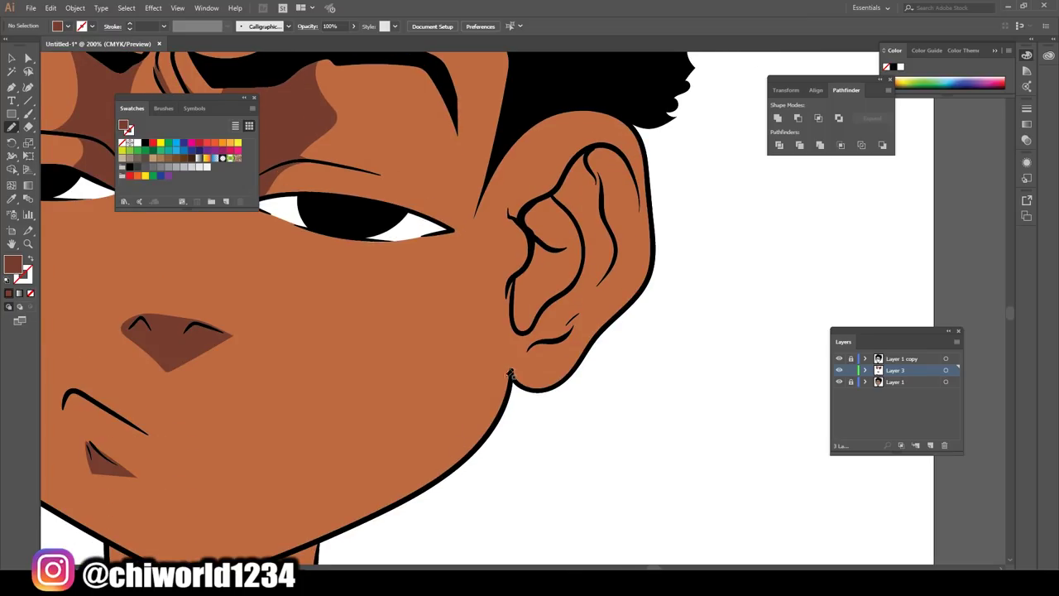
scroll(598, 257, "up", 2)
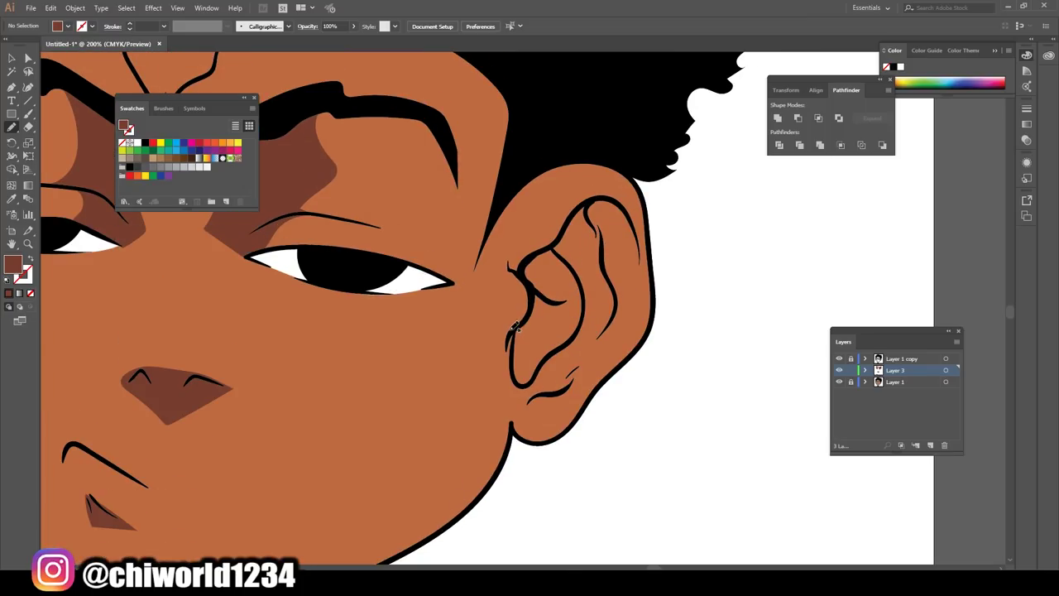
left_click_drag(513, 351, 570, 252)
left_click_drag(562, 238, 502, 225)
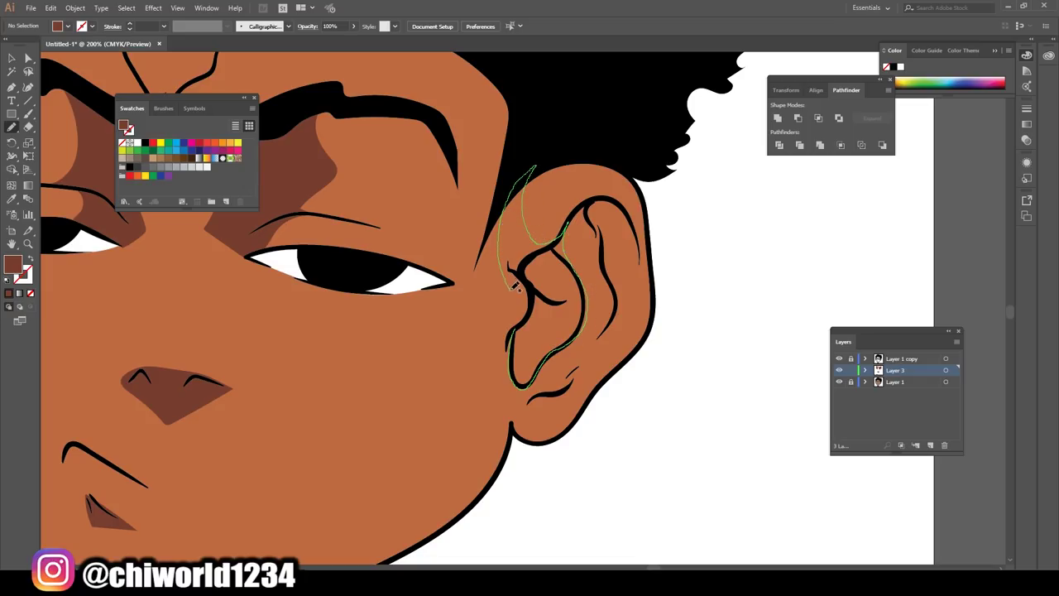
left_click_drag(510, 347, 512, 353)
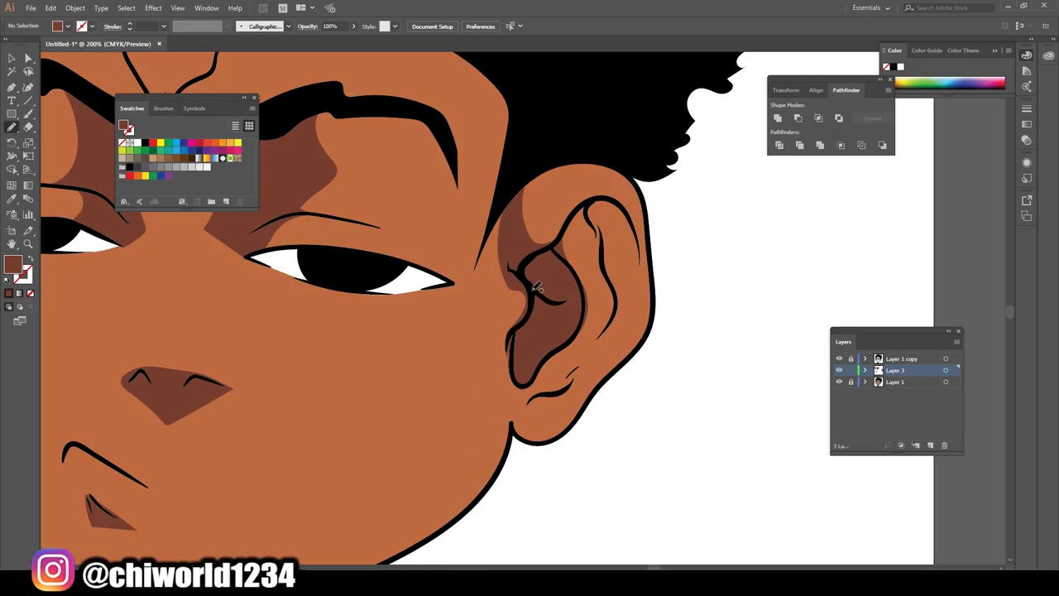
- Add dark brown shadow strokes down the jaw and along the right ear's outer edge
left_click_drag(536, 286, 510, 323)
left_click_drag(490, 364, 486, 472)
left_click_drag(466, 512, 510, 450)
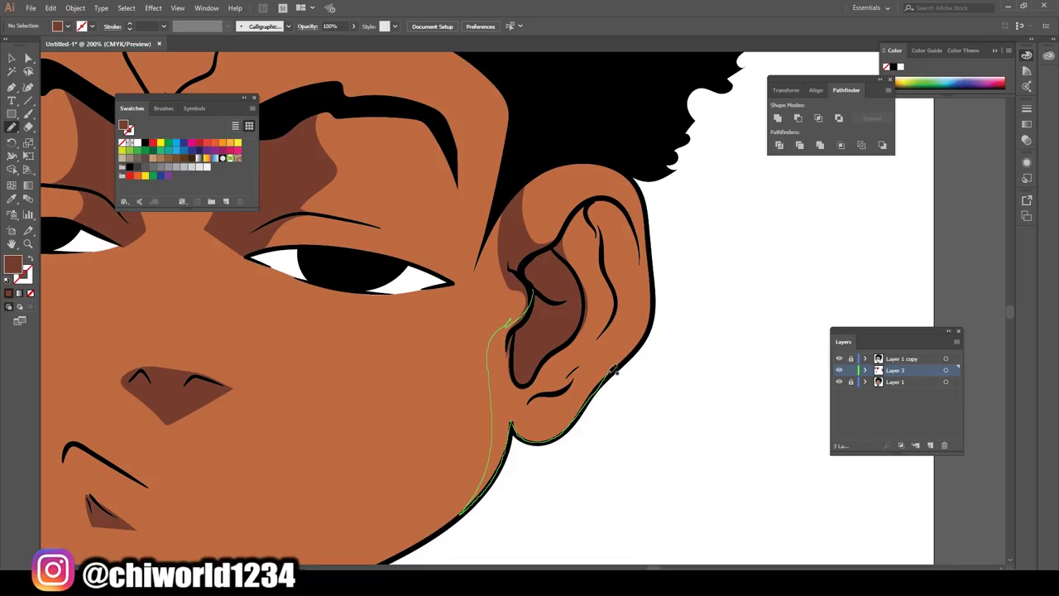
mouse_move(619, 347)
left_mouse_down()
mouse_move(643, 273)
mouse_move(628, 211)
mouse_move(609, 318)
mouse_move(571, 265)
mouse_move(521, 331)
left_mouse_up()
mouse_move(620, 252)
left_mouse_down()
mouse_move(611, 277)
mouse_move(607, 228)
mouse_move(614, 248)
mouse_move(635, 230)
mouse_move(619, 207)
mouse_move(619, 243)
left_mouse_up()
mouse_move(632, 283)
left_mouse_down()
mouse_move(642, 237)
mouse_move(626, 299)
left_mouse_up()
- Add more shading along the right inner-ear edge and up its fold
scroll(606, 553, "down", 3)
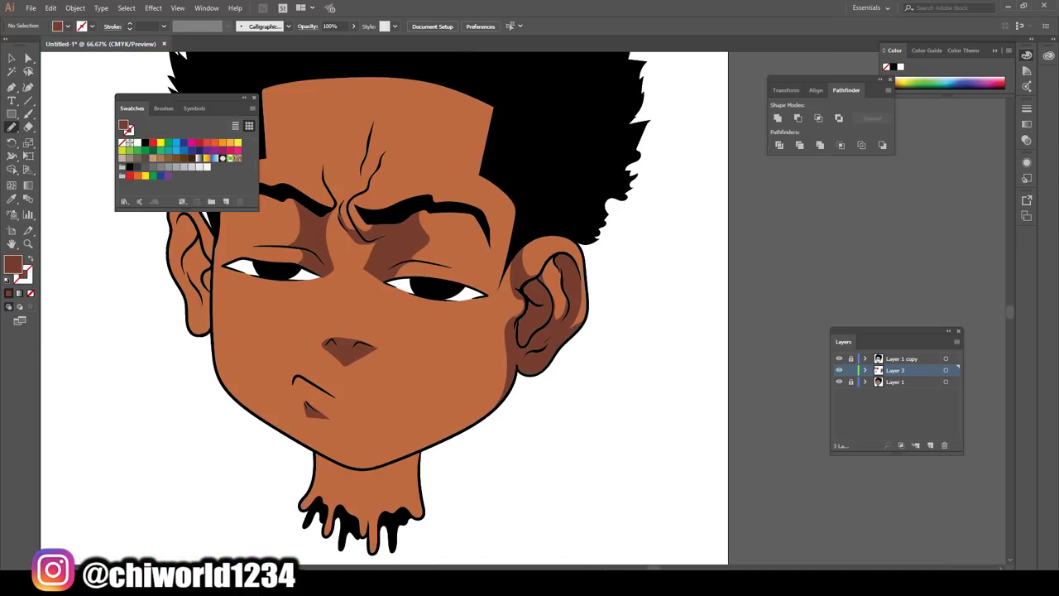
scroll(606, 552, "down", 2)
scroll(606, 553, "up", 5)
scroll(607, 552, "up", 1)
mouse_move(506, 348)
left_mouse_down()
mouse_move(512, 319)
mouse_move(503, 342)
left_mouse_up()
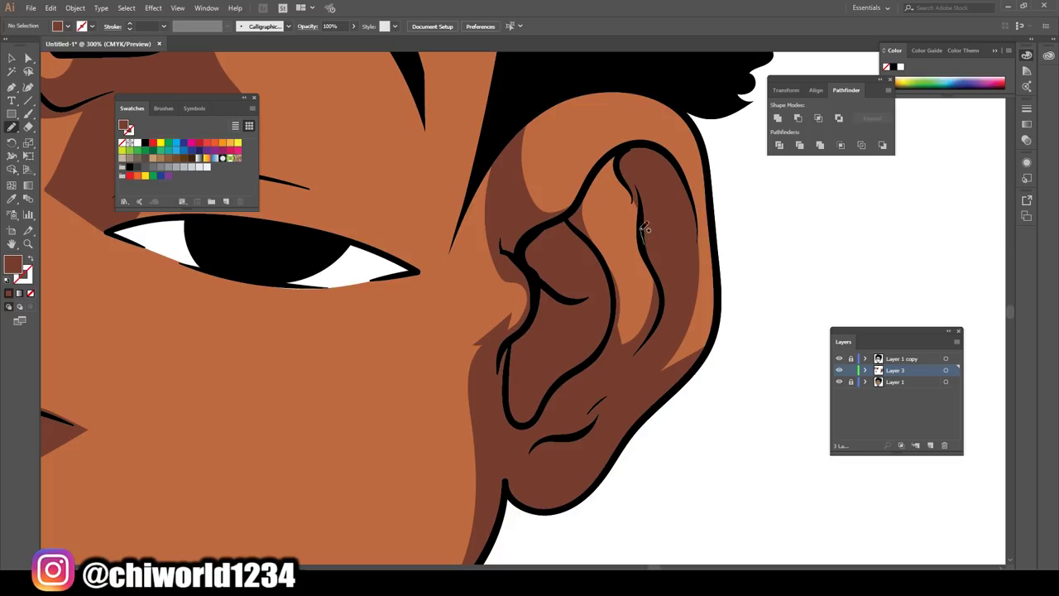
left_click_drag(572, 257, 654, 207)
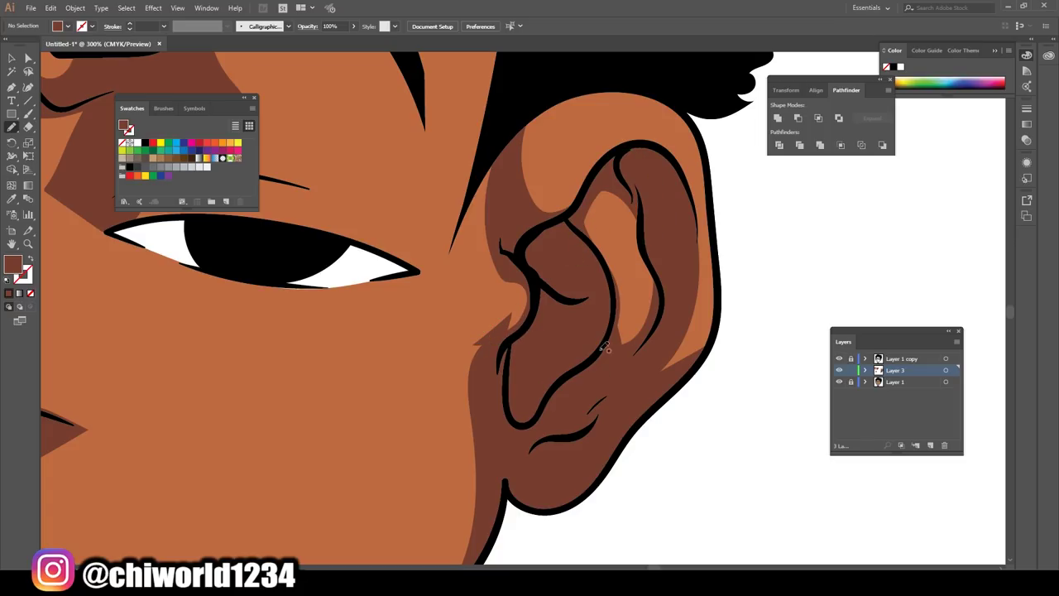
- Draw a dark brown shadow shape around the left ear
key("ctrl+minus")
key("ctrl+minus")
key("ctrl+minus")
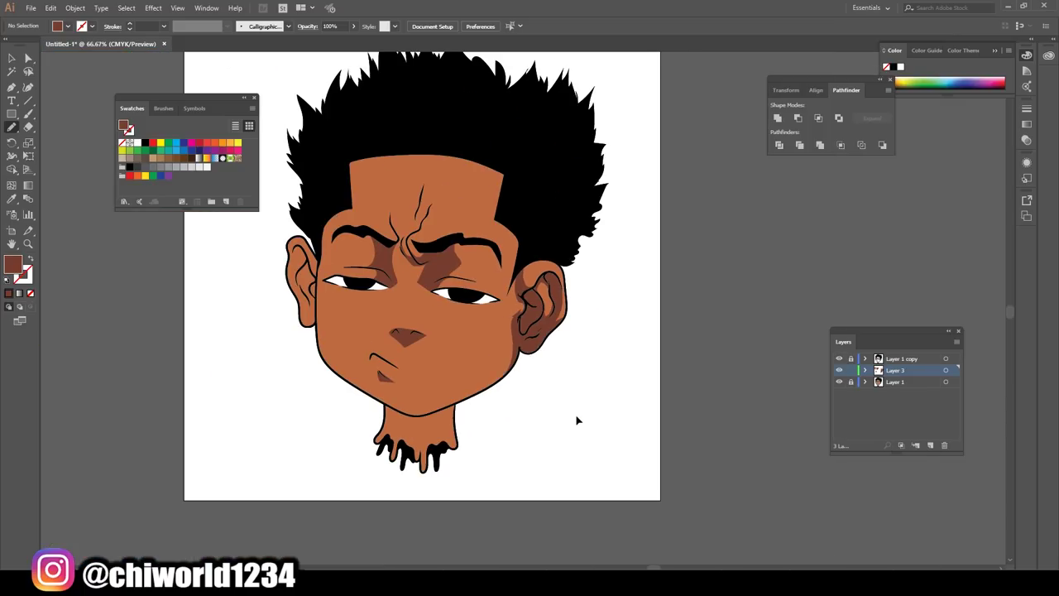
key("ctrl+plus")
key("ctrl+plus")
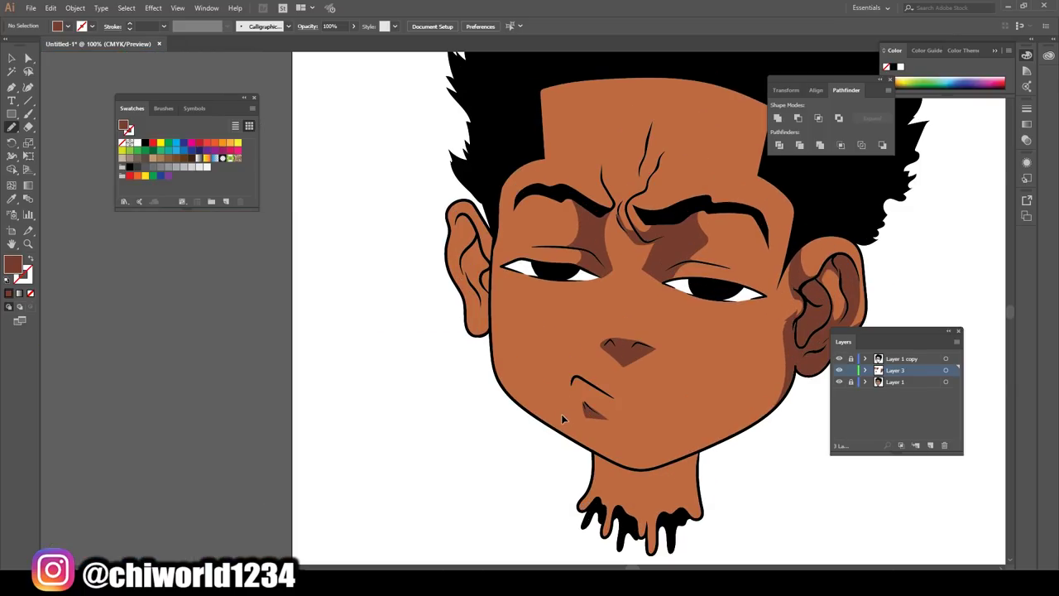
key("ctrl+plus")
key("ctrl+plus")
scroll(564, 410, "up", 2)
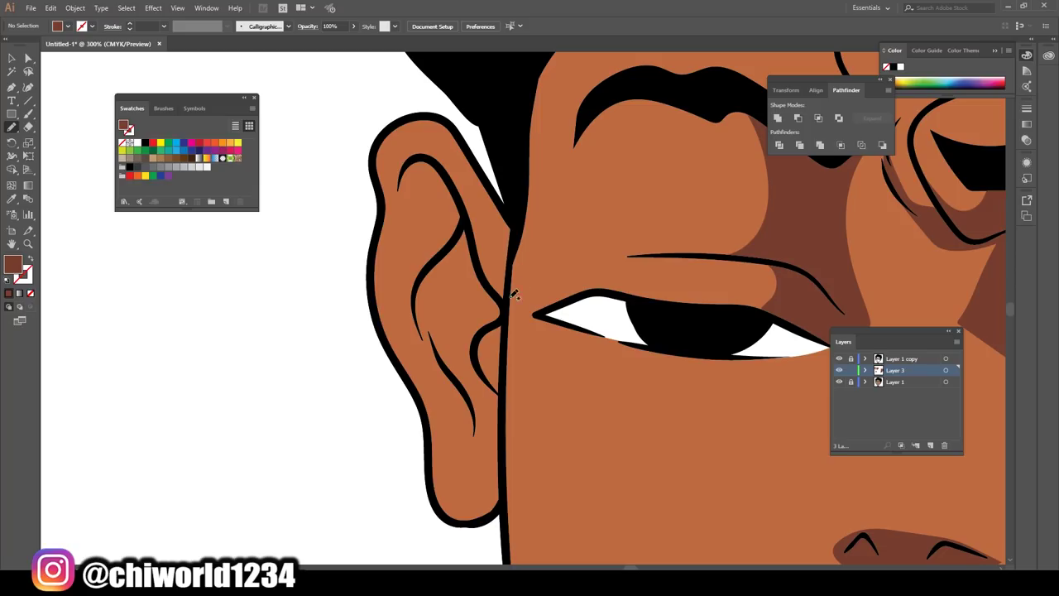
left_click_drag(507, 311, 515, 265)
left_click_drag(519, 223, 468, 216)
mouse_move(405, 171)
left_mouse_down()
mouse_move(392, 290)
mouse_move(417, 382)
left_mouse_up()
mouse_move(429, 425)
left_mouse_down()
mouse_move(430, 460)
mouse_move(470, 476)
mouse_move(497, 463)
mouse_move(506, 483)
mouse_move(508, 307)
left_mouse_up()
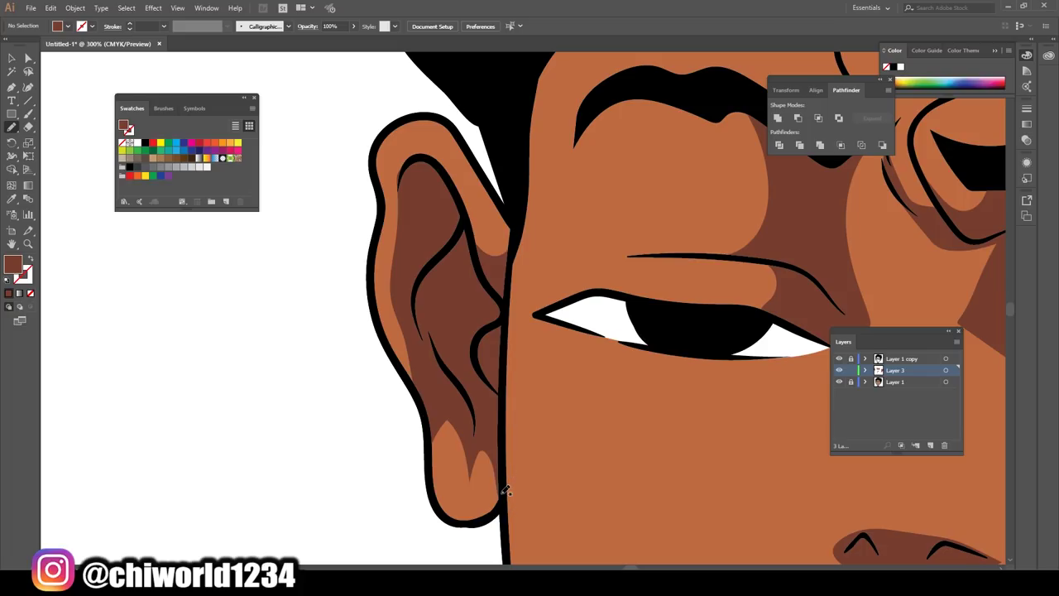
key("ctrl+minus")
key("ctrl+minus")
key("ctrl+minus")
key("ctrl+minus")
- Pencil-draw a closed dark brown shadow across the upper neck beneath the jawline
scroll(585, 523, "down", 3)
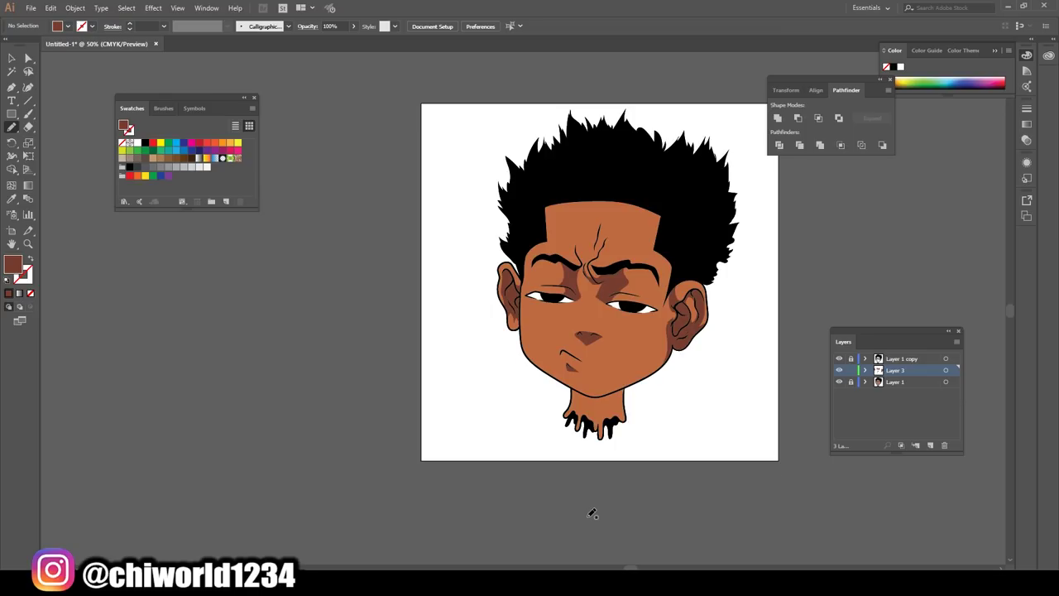
key("ctrl+plus")
key("ctrl+plus")
key("ctrl+plus")
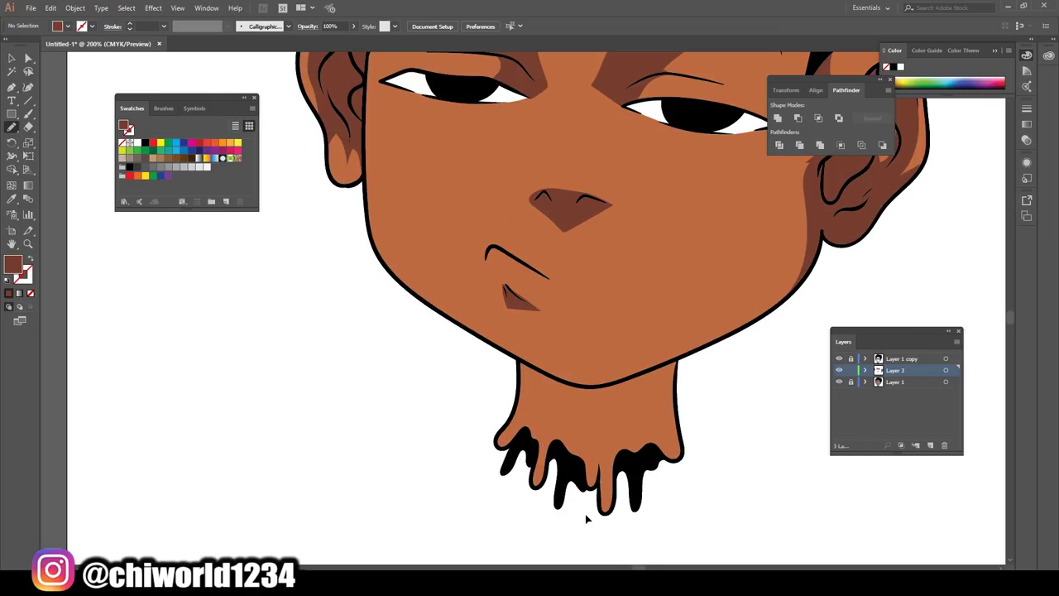
key("ctrl+plus")
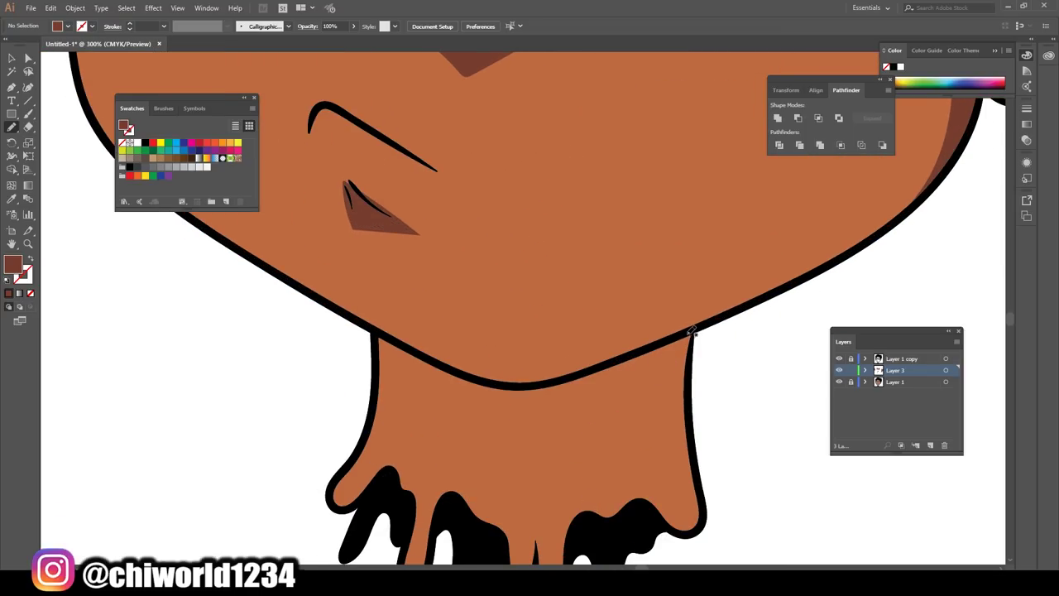
mouse_move(695, 327)
left_mouse_down()
mouse_move(423, 350)
mouse_move(375, 422)
left_mouse_up()
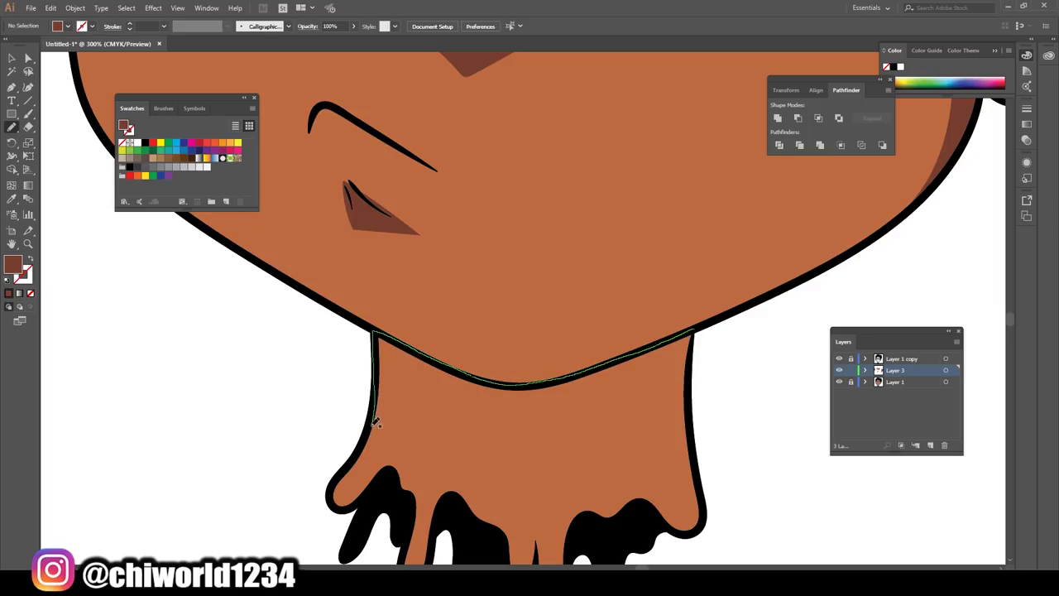
left_click_drag(341, 502, 617, 448)
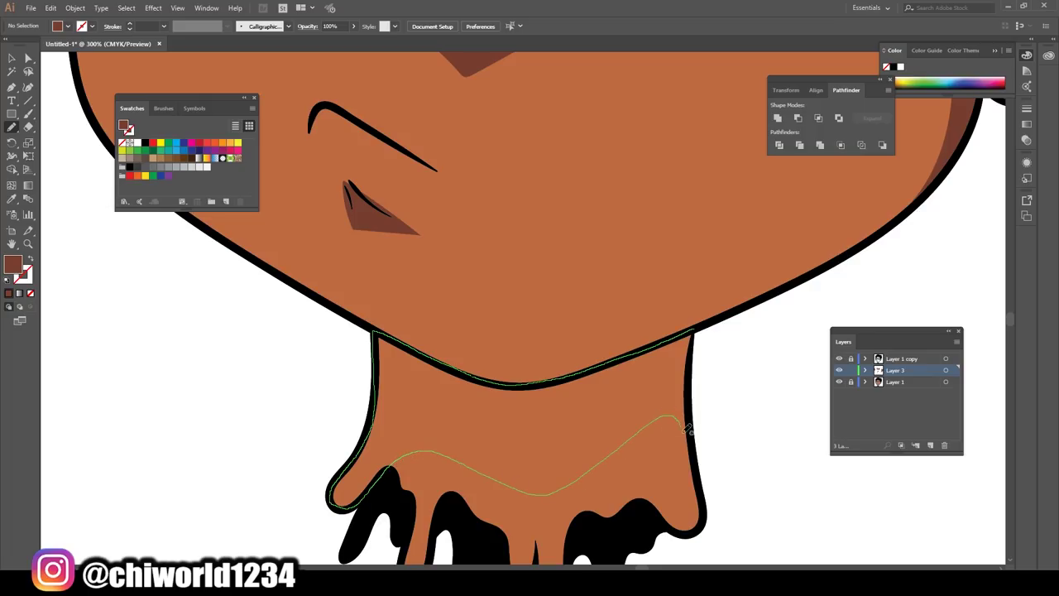
left_click_drag(687, 426, 699, 329)
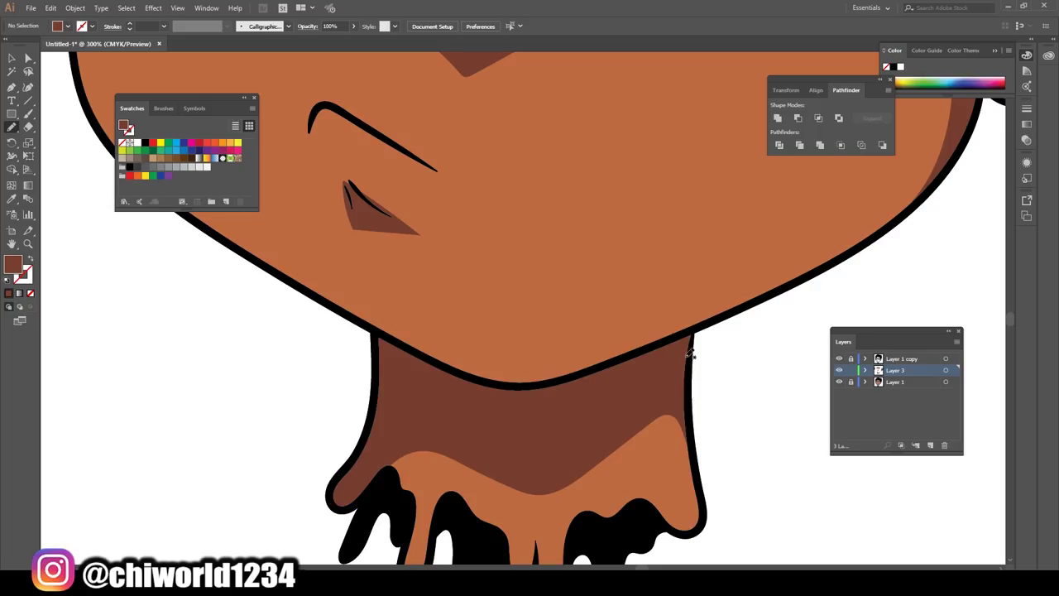
scroll(569, 539, "down", 3)
scroll(569, 539, "down", 2)
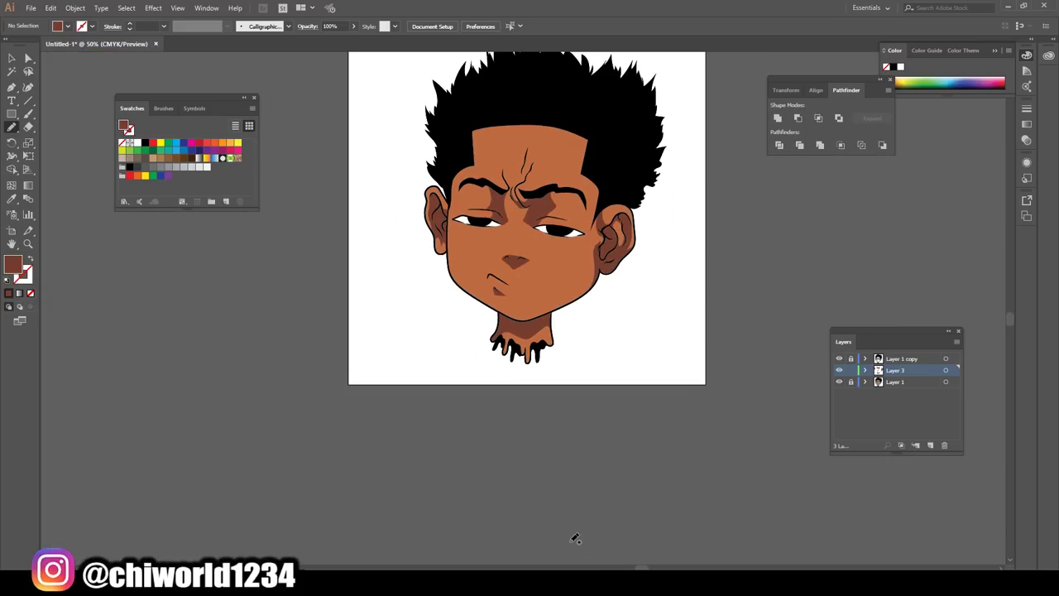
scroll(570, 539, "up", 1)
scroll(569, 539, "up", 1)
key("ctrl+plus")
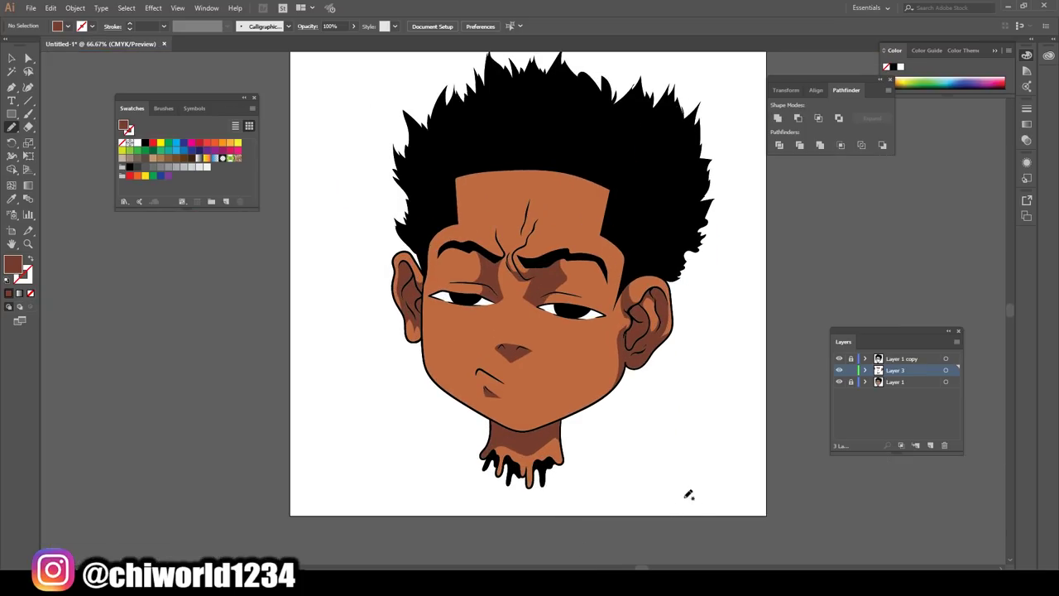
key("ctrl+plus")
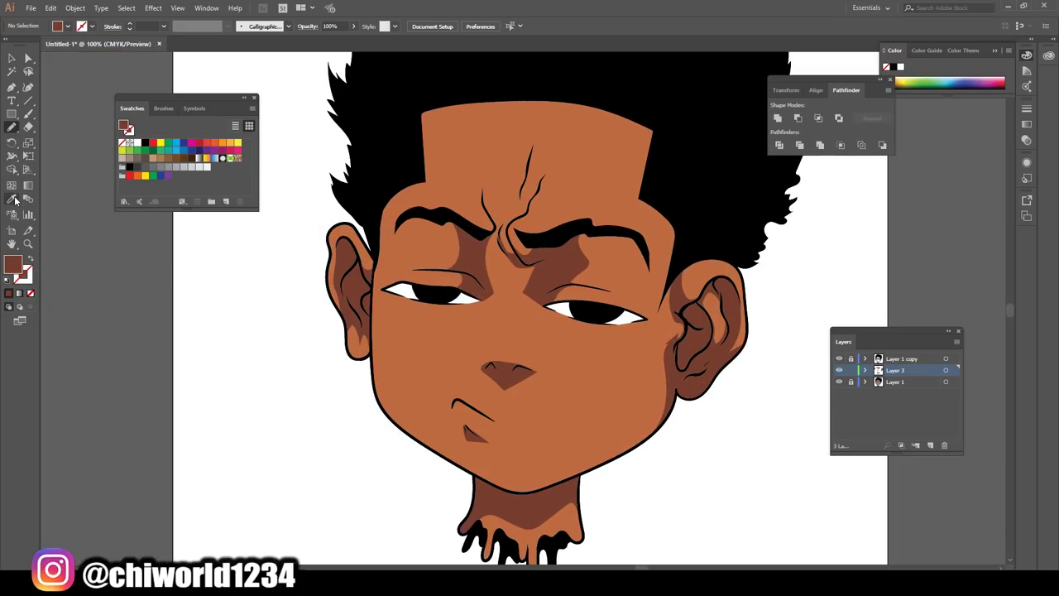
- Sample the eye white and darken the fill to grey-purple #665275
left_click(12, 198)
left_click(397, 289)
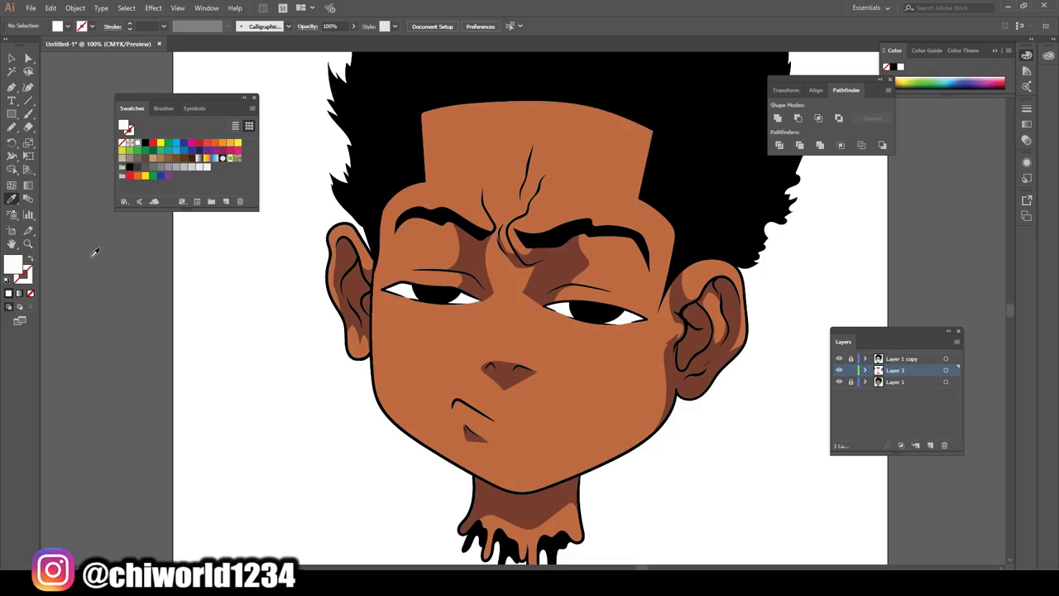
double_click(13, 265)
left_click_drag(49, 123, 55, 114)
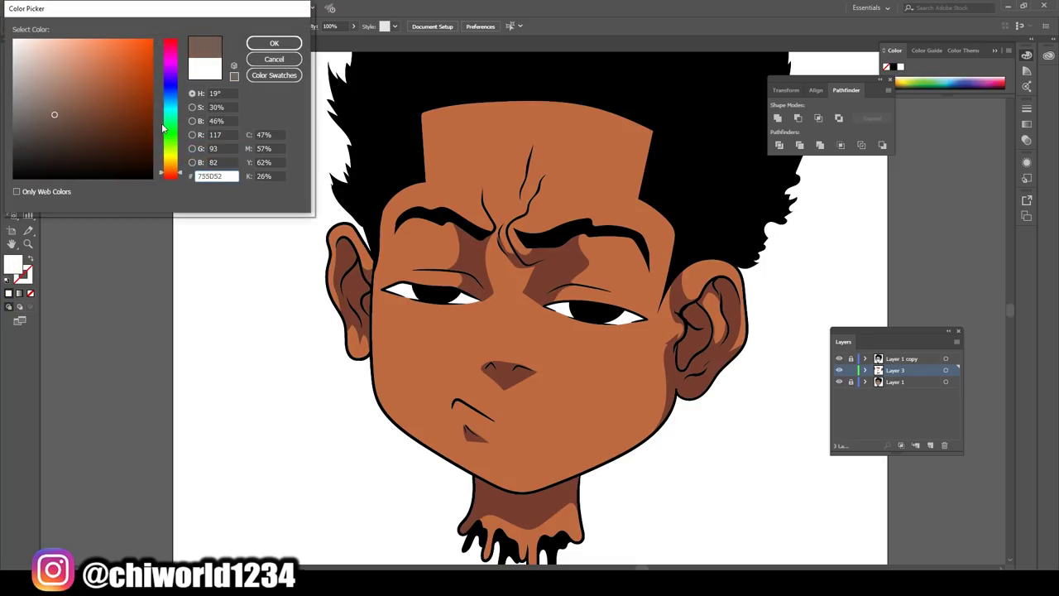
left_click_drag(162, 128, 160, 73)
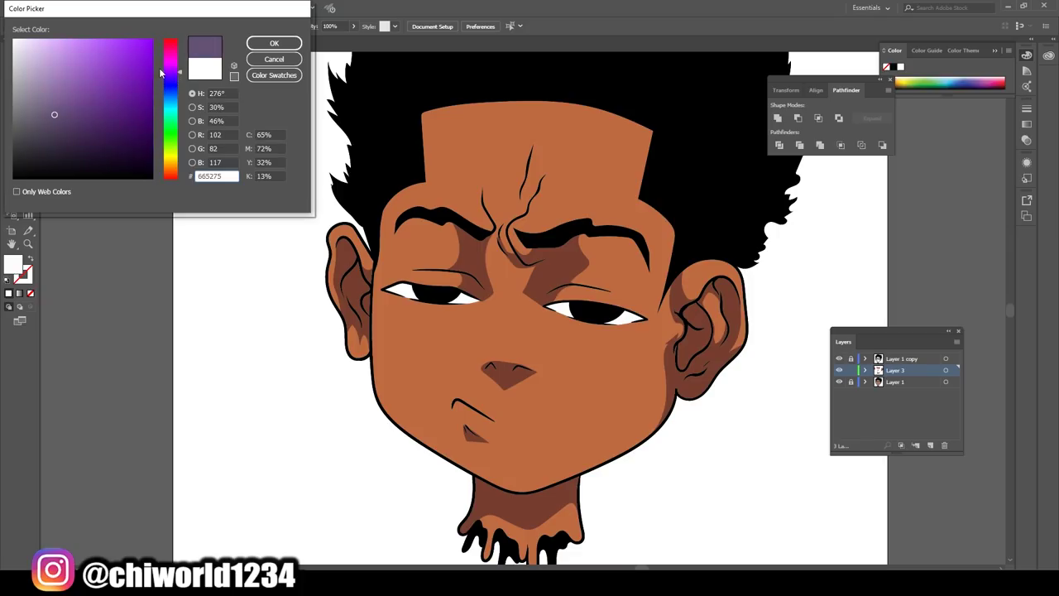
left_click(274, 43)
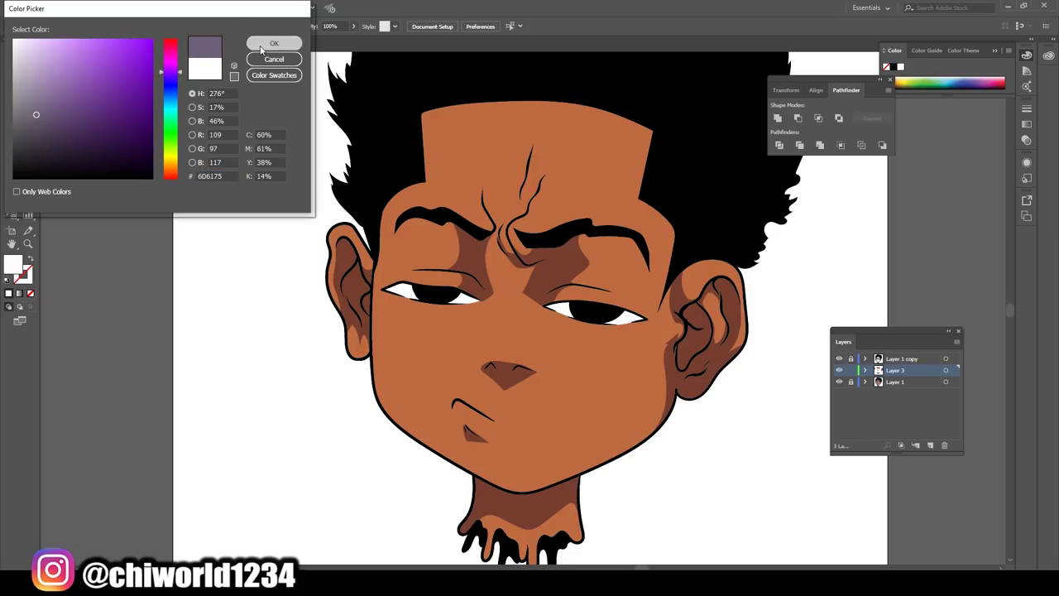
- Pencil-draw a grey shadow under the right eye's upper lid
left_click(11, 125)
scroll(484, 271, "up", 2)
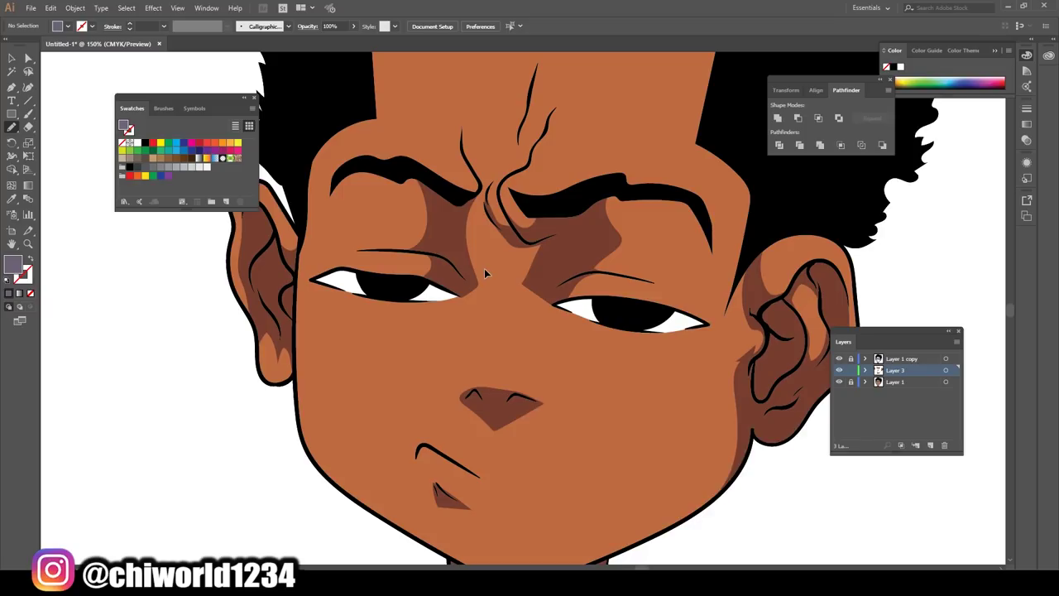
scroll(484, 270, "up", 2)
scroll(484, 270, "up", 3)
scroll(486, 276, "up", 1)
scroll(487, 271, "up", 1)
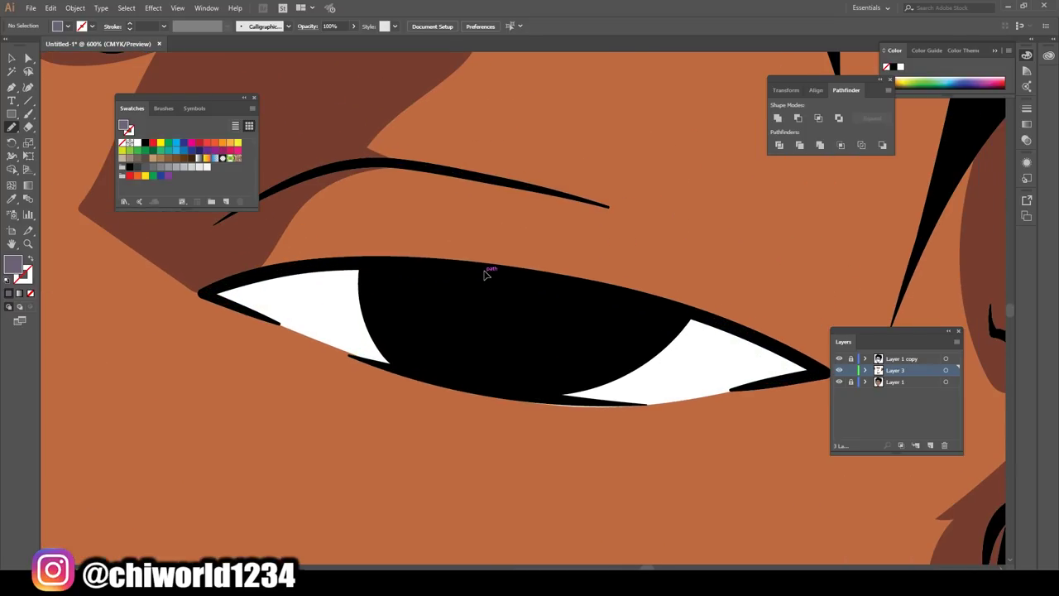
scroll(489, 268, "up", 1)
mouse_move(358, 270)
left_mouse_down()
mouse_move(248, 264)
mouse_move(173, 289)
mouse_move(239, 320)
mouse_move(293, 303)
mouse_move(574, 336)
mouse_move(700, 378)
mouse_move(762, 374)
mouse_move(719, 332)
mouse_move(453, 270)
mouse_move(356, 280)
left_mouse_up()
- Draw a matching grey shadow under the left eye's upper lid
key("ctrl+minus")
key("ctrl+minus")
key("ctrl+minus")
key("ctrl+minus")
key("ctrl+minus")
key("ctrl+minus")
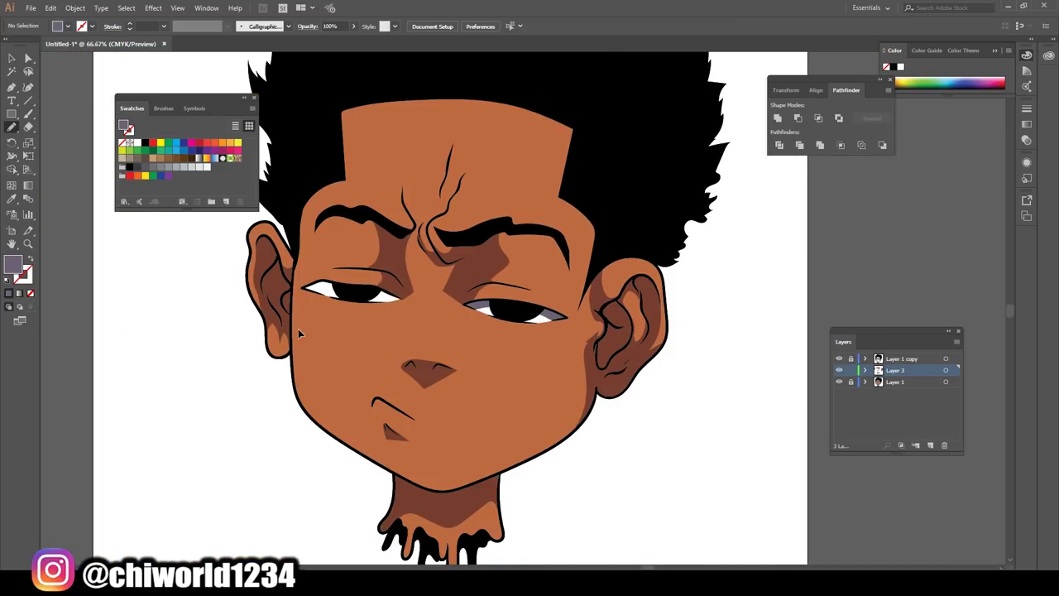
key("ctrl+plus")
key("ctrl+plus")
key("ctrl+plus")
key("ctrl+plus")
key("ctrl+plus")
key("ctrl+plus")
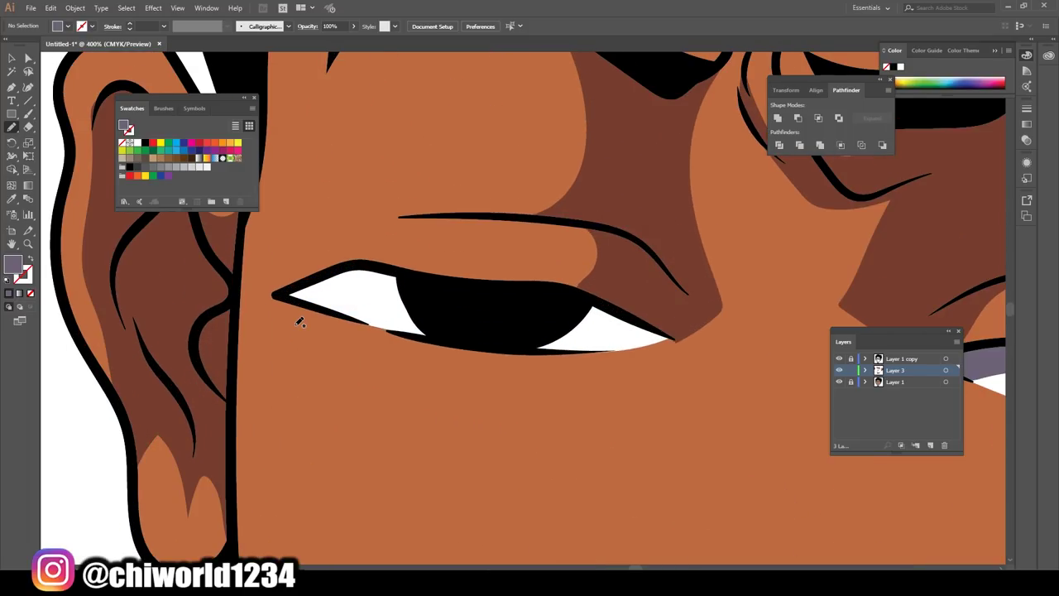
key("ctrl+plus")
mouse_move(268, 377)
left_mouse_down()
mouse_move(157, 345)
mouse_move(287, 303)
mouse_move(643, 359)
mouse_move(734, 406)
mouse_move(439, 355)
mouse_move(303, 345)
mouse_move(259, 373)
mouse_move(267, 388)
left_mouse_up()
scroll(425, 442, "down", 2)
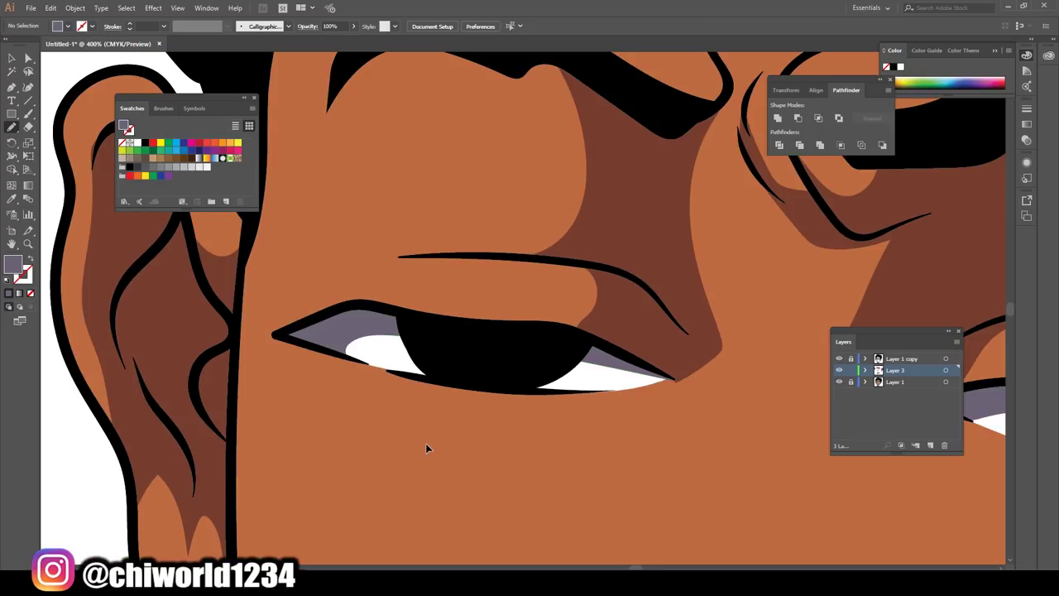
scroll(425, 443, "down", 2)
scroll(425, 443, "down", 1)
scroll(425, 444, "down", 1)
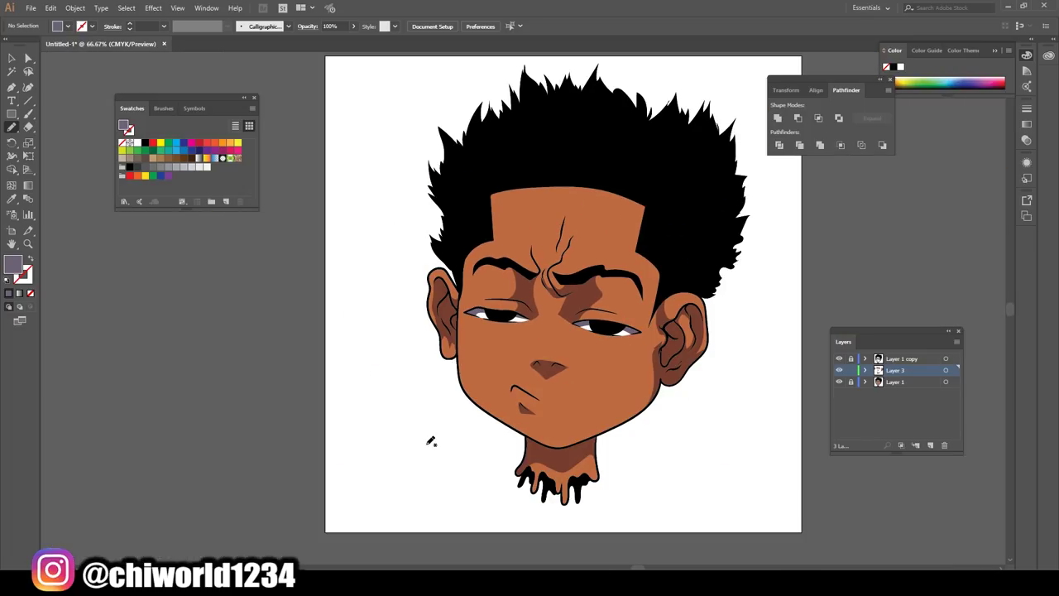
- View at 100% and sample the skin brown as the fill colour
key("ctrl+1")
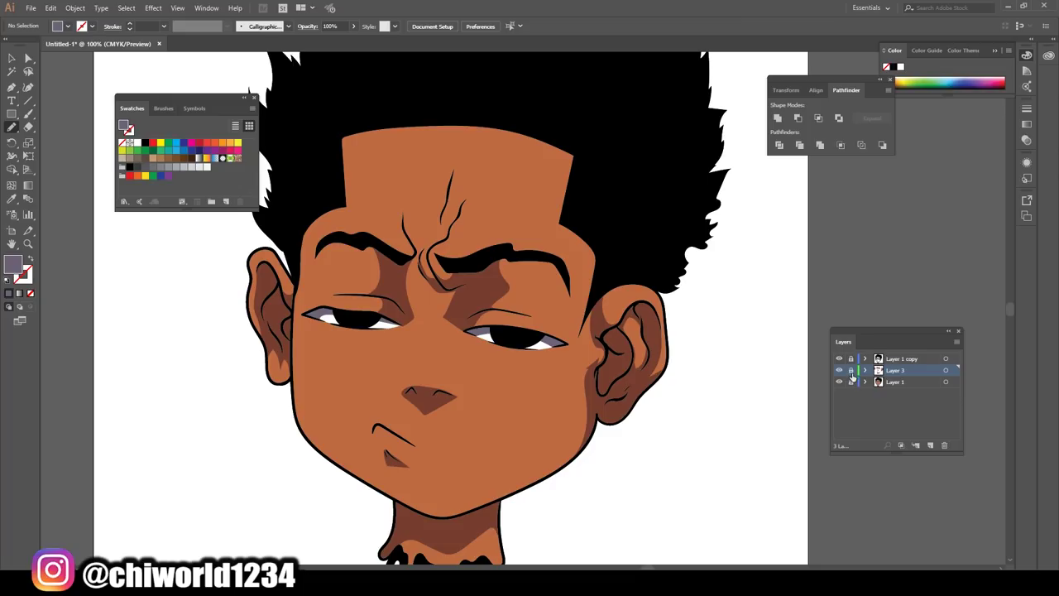
left_click(11, 199)
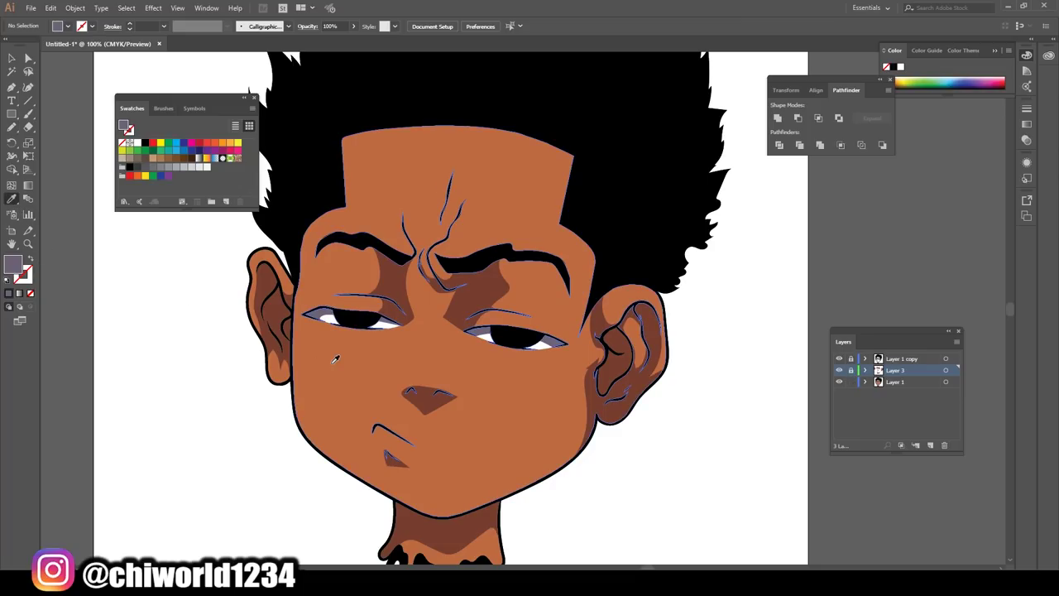
left_click(332, 357)
left_click(12, 126)
- Trace skin-coloured shapes along the left eye's lower lid on Layer 1
key("ctrl+equal")
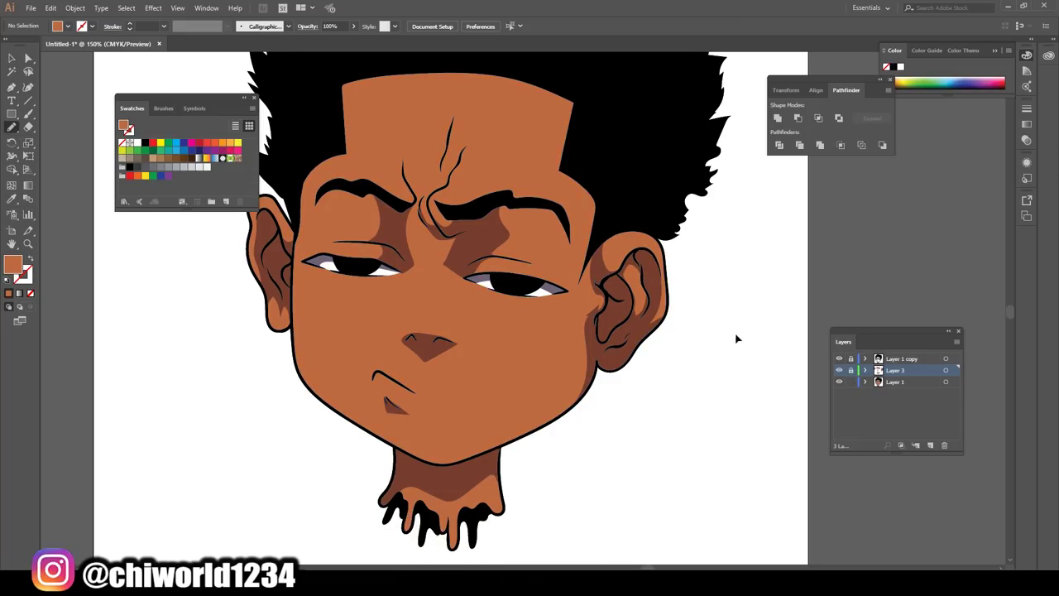
key("ctrl+equal")
key("ctrl+equal")
key("ctrl+equal")
key("ctrl+equal")
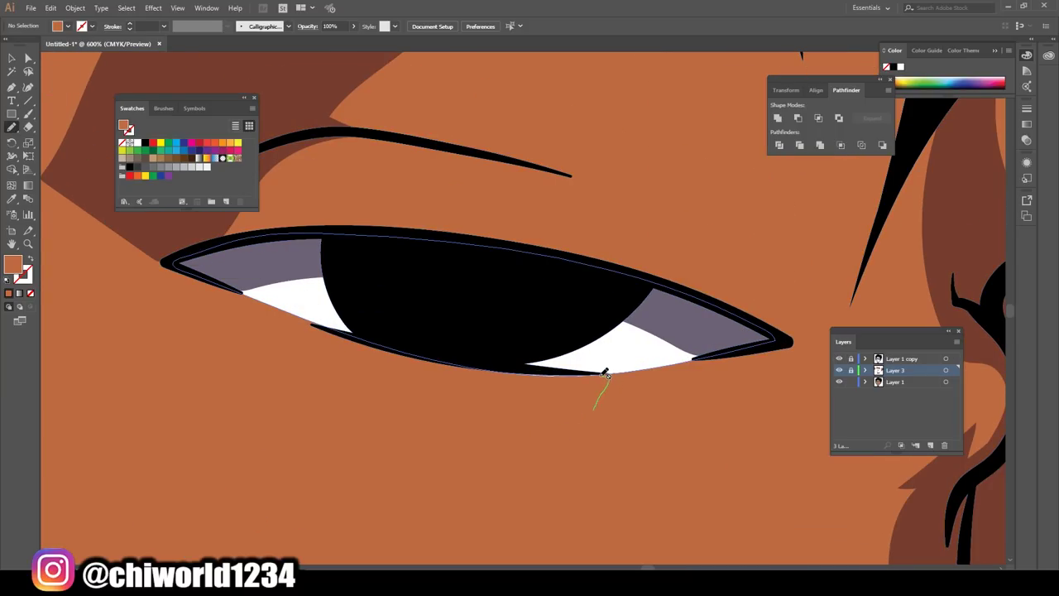
left_click_drag(583, 369, 596, 409)
left_click(870, 384)
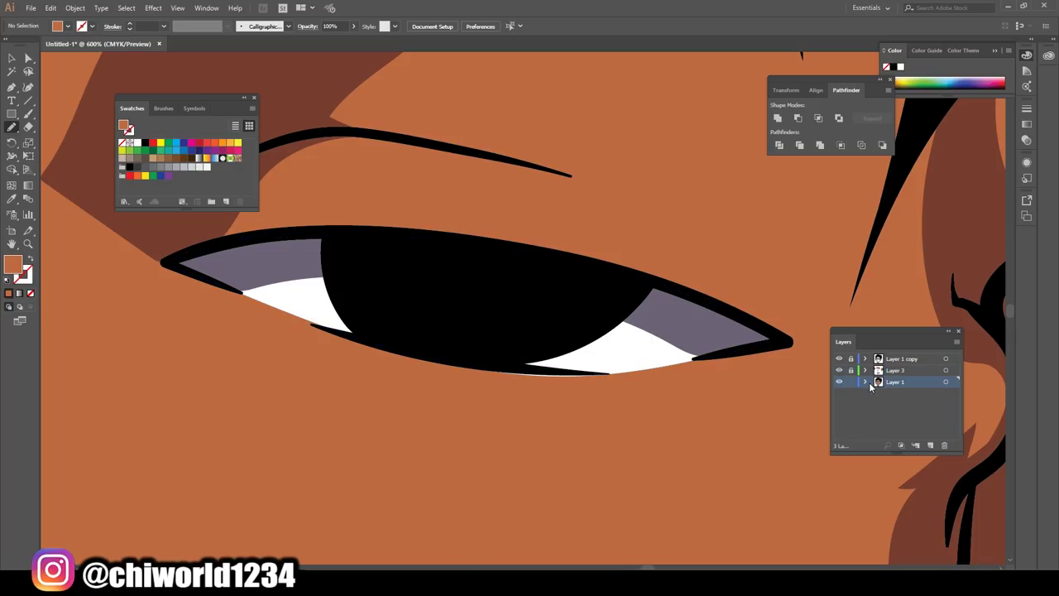
left_click_drag(442, 378, 586, 370)
left_click_drag(440, 427, 387, 464)
key("ctrl+minus")
key("ctrl+minus")
key("ctrl+minus")
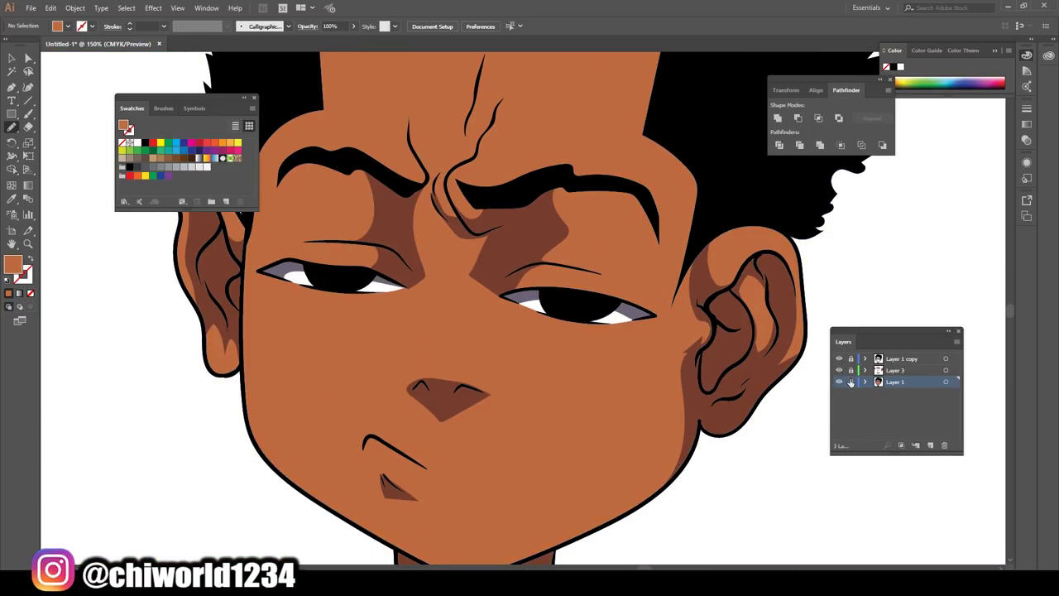
- Add a new empty top layer and set the fill to a brown swatch
key("ctrl+minus")
left_click(897, 358)
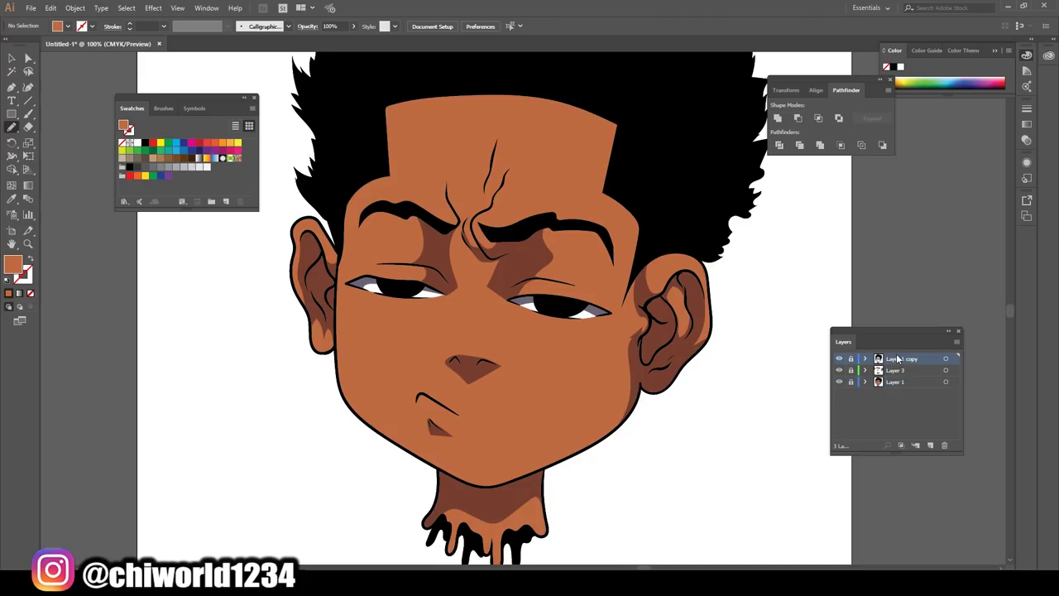
left_click(935, 440)
left_click(931, 446)
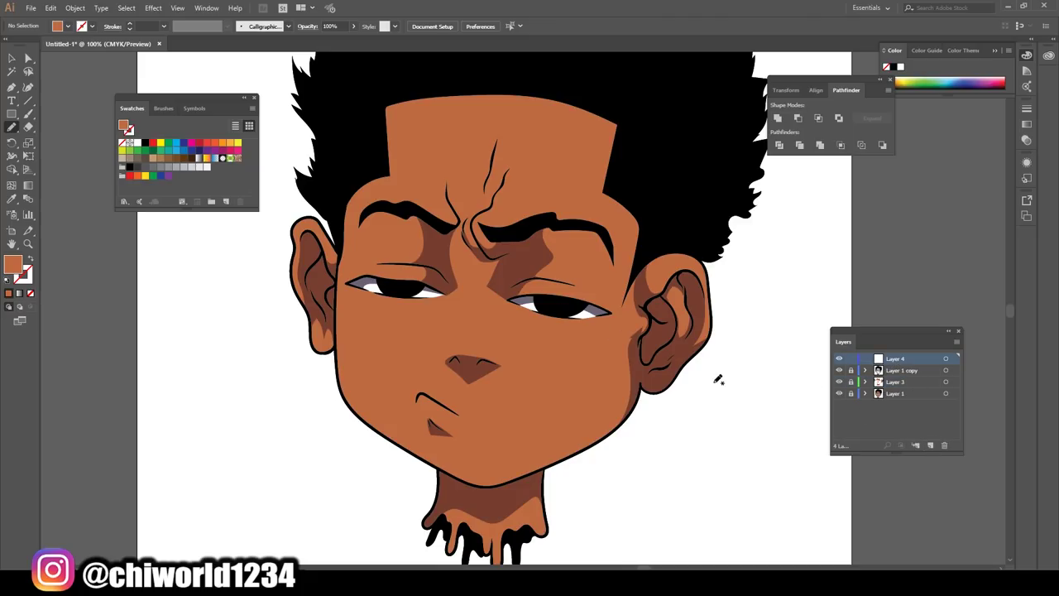
left_click(182, 158)
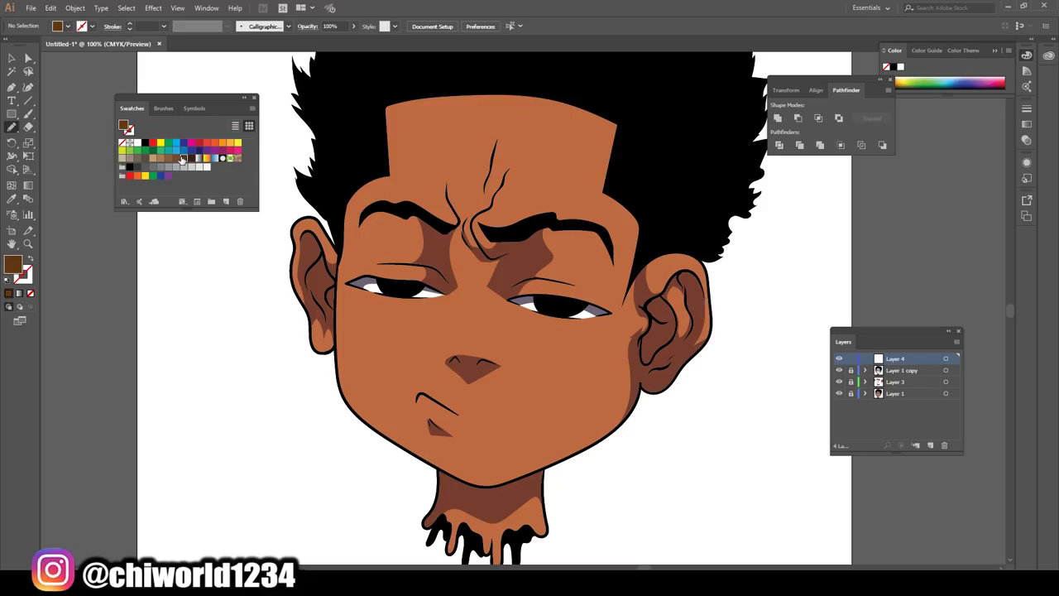
- Paint brown irises in both the right-hand and left-hand eyes
scroll(585, 299, "up", 2)
scroll(585, 300, "up", 2)
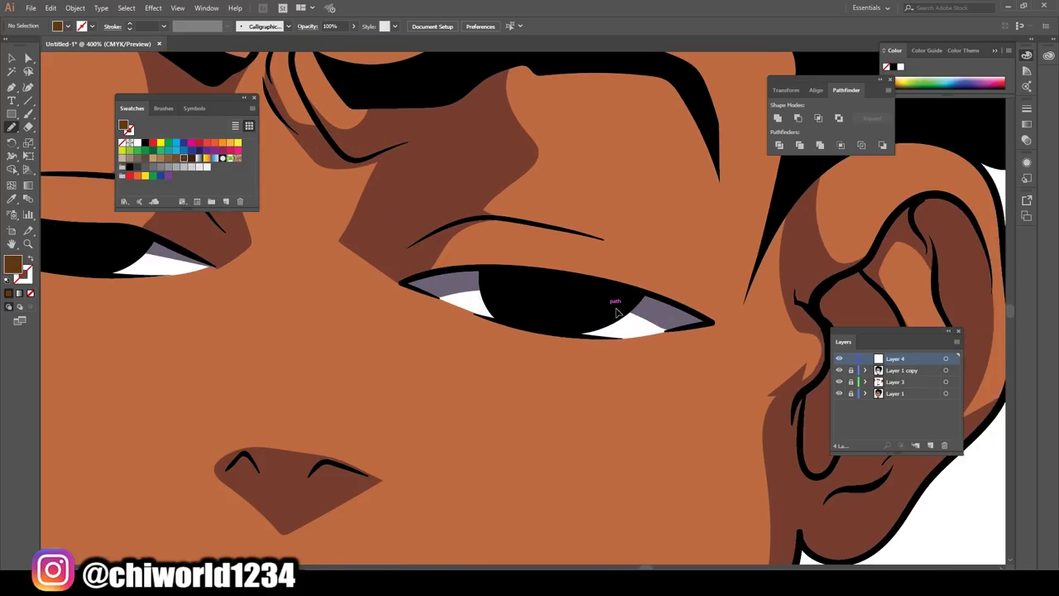
scroll(585, 300, "up", 1)
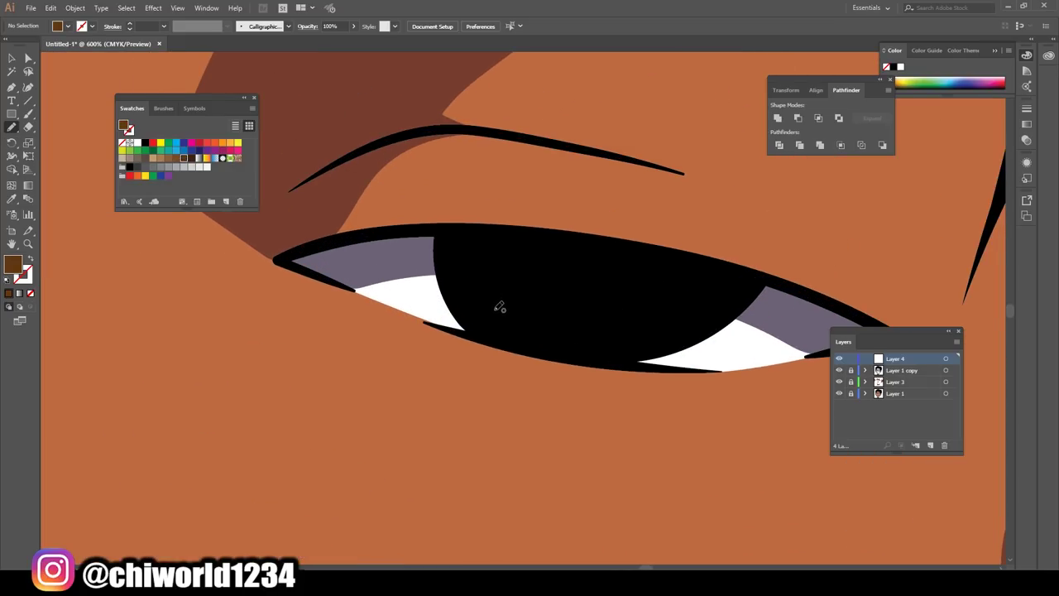
mouse_move(494, 312)
left_mouse_down()
mouse_move(542, 281)
mouse_move(489, 244)
mouse_move(475, 303)
mouse_move(499, 333)
left_mouse_up()
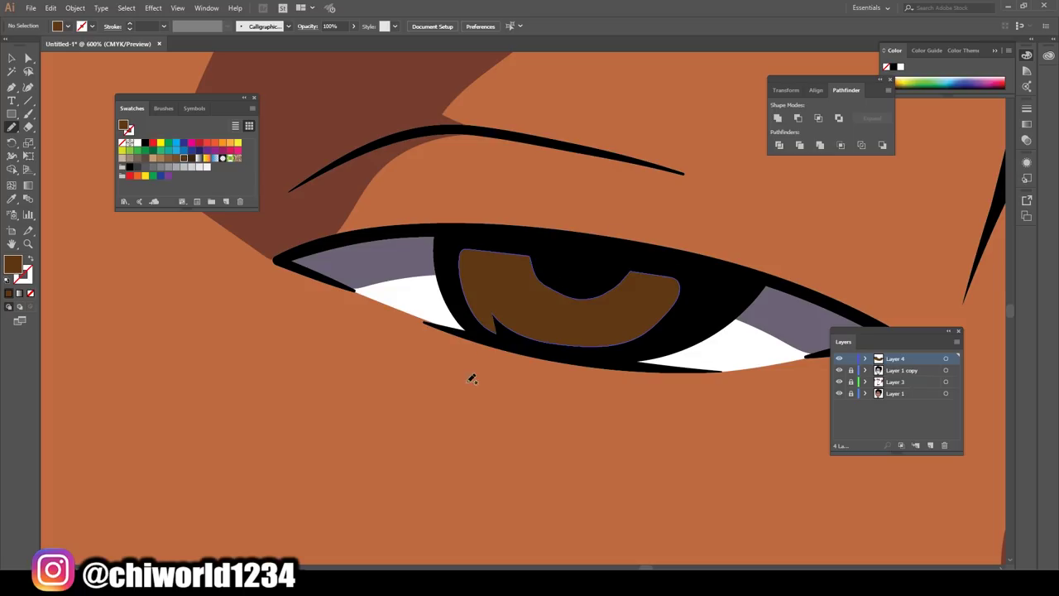
scroll(324, 496, "down", 2)
scroll(324, 497, "down", 2)
scroll(324, 496, "down", 1)
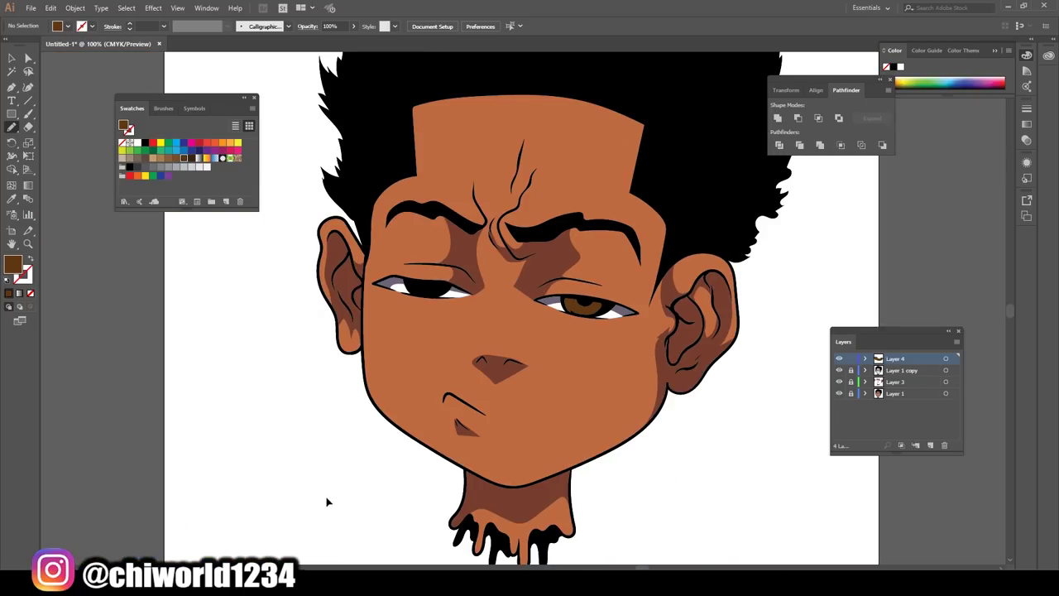
scroll(325, 496, "up", 2)
scroll(325, 499, "up", 1)
scroll(325, 496, "up", 1)
scroll(327, 496, "up", 1)
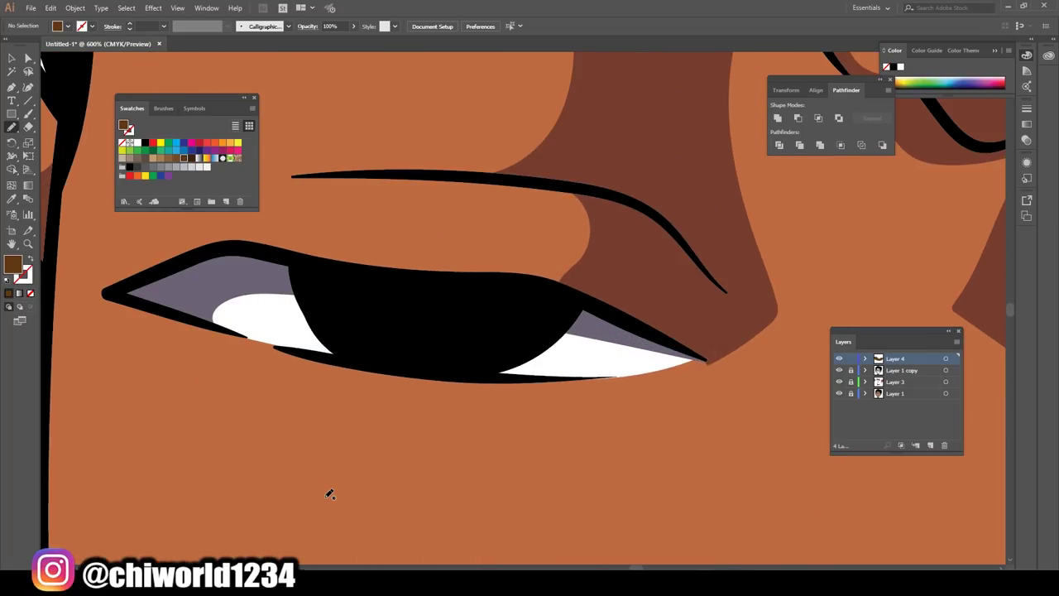
mouse_move(327, 286)
left_mouse_down()
mouse_move(356, 347)
mouse_move(402, 355)
mouse_move(516, 326)
mouse_move(367, 279)
mouse_move(323, 285)
left_mouse_up()
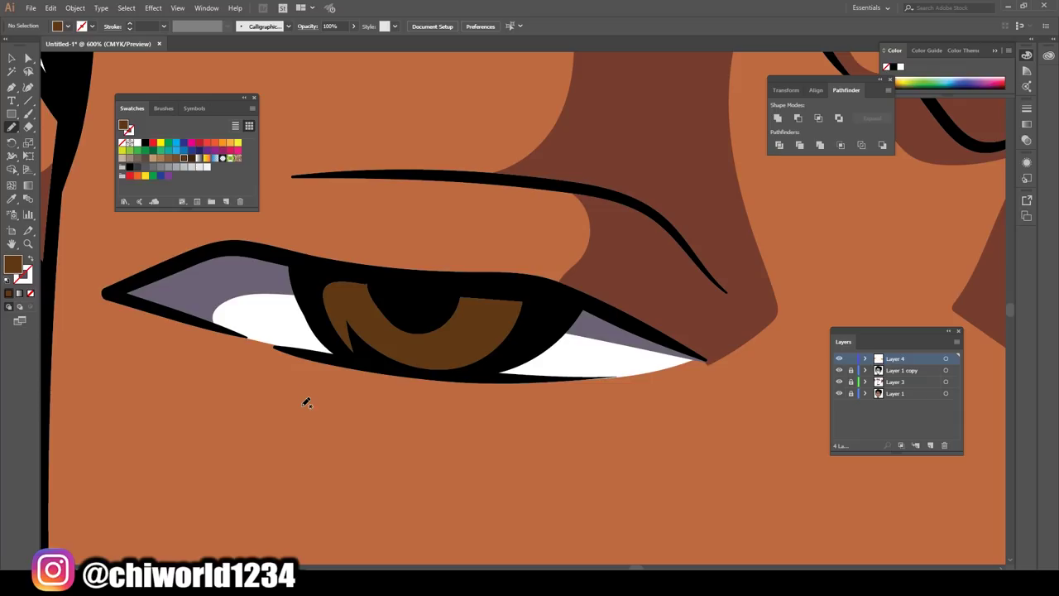
scroll(306, 404, "down", 2)
scroll(310, 405, "down", 2)
scroll(315, 406, "down", 1)
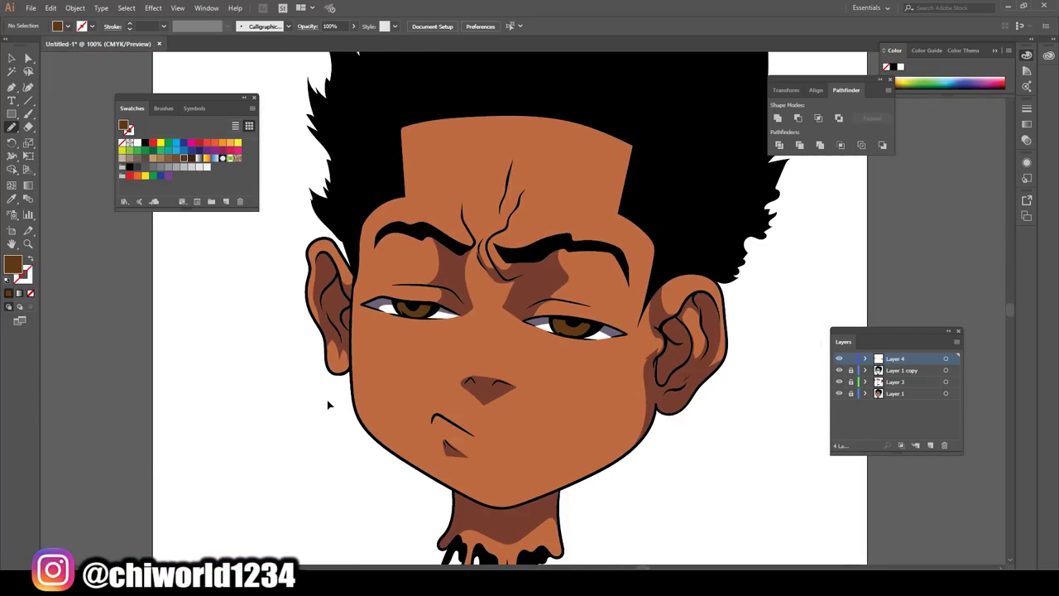
- Pick a darker brown for the fill in the colour picker
key("ctrl+minus")
key("ctrl+plus")
key("ctrl+plus")
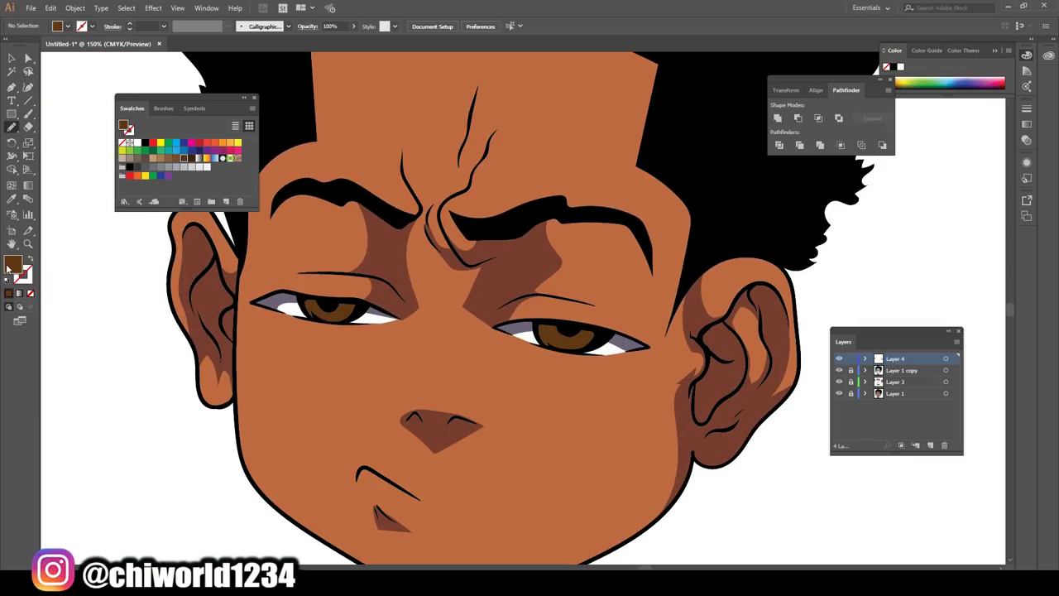
double_click(12, 263)
left_click(135, 153)
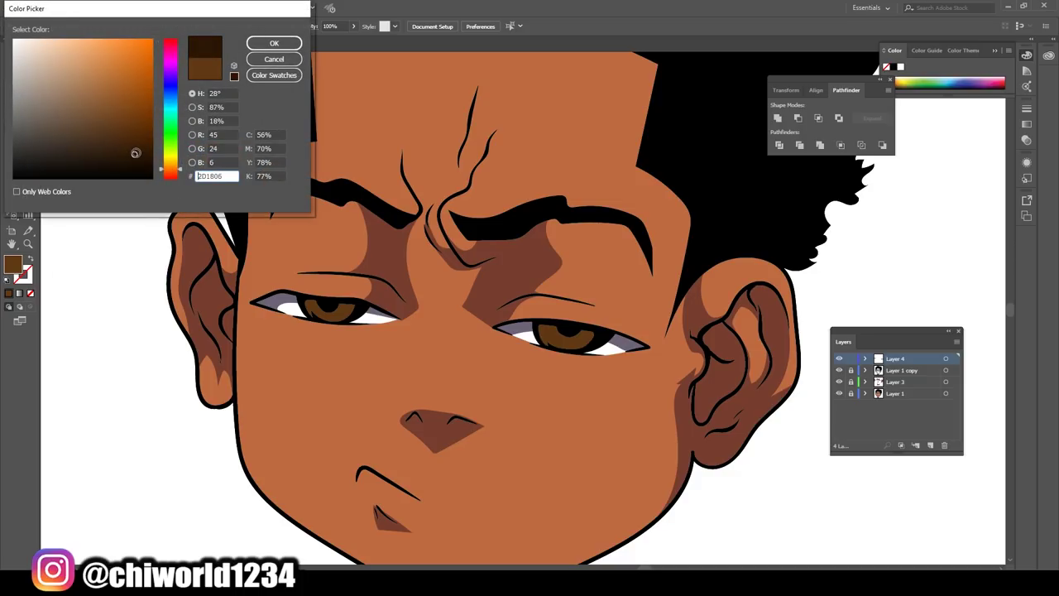
- Confirm dark brown #2D1806 and shade the upper part of the first iris
left_click(274, 43)
key("ctrl+plus")
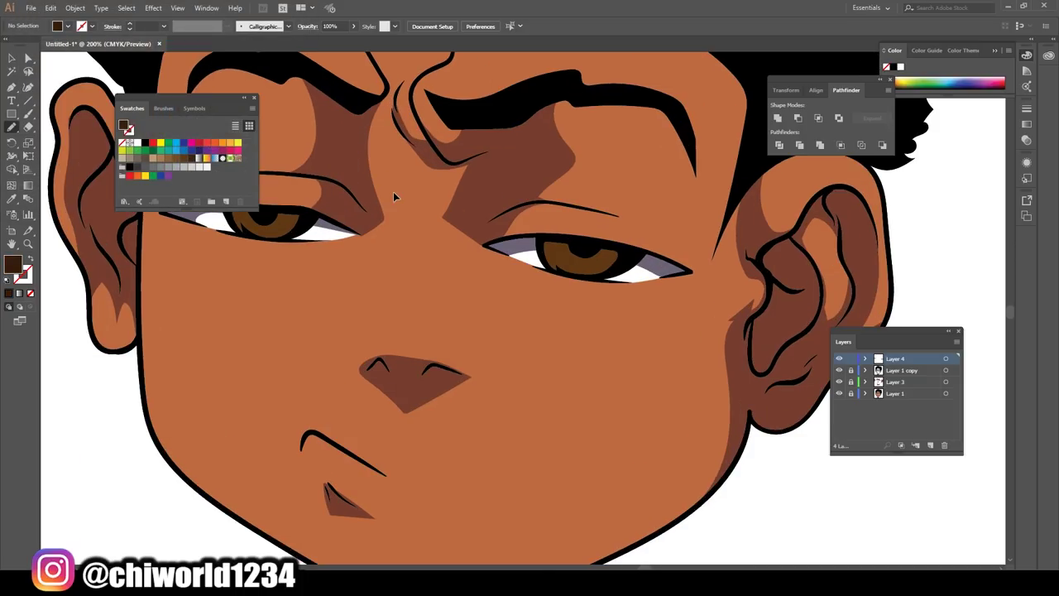
key("ctrl+plus")
key("ctrl+plus")
key("ctrl+plus")
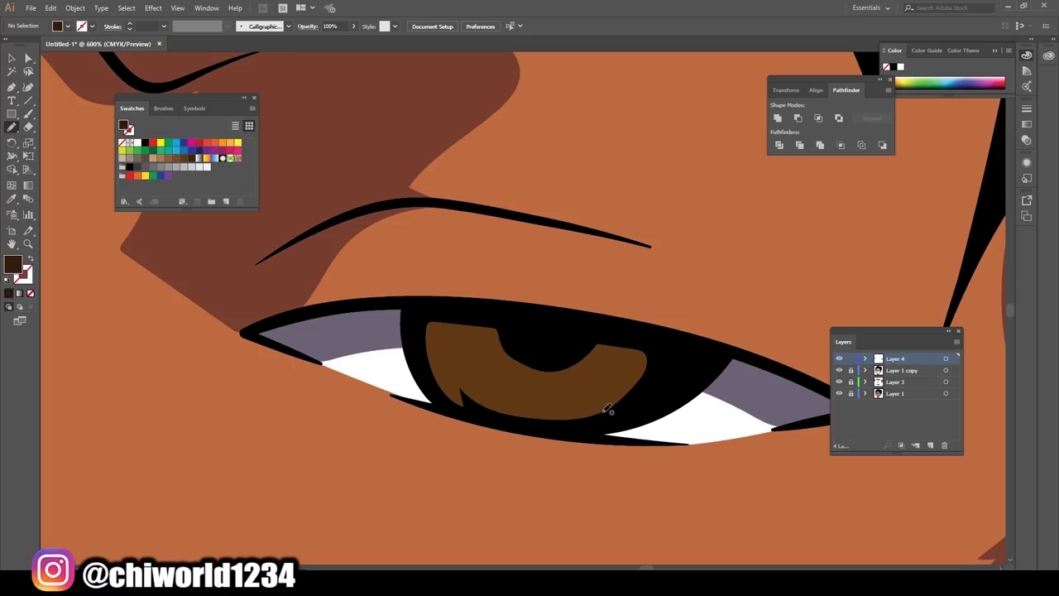
left_click_drag(607, 409, 583, 354)
left_click_drag(601, 378, 559, 404)
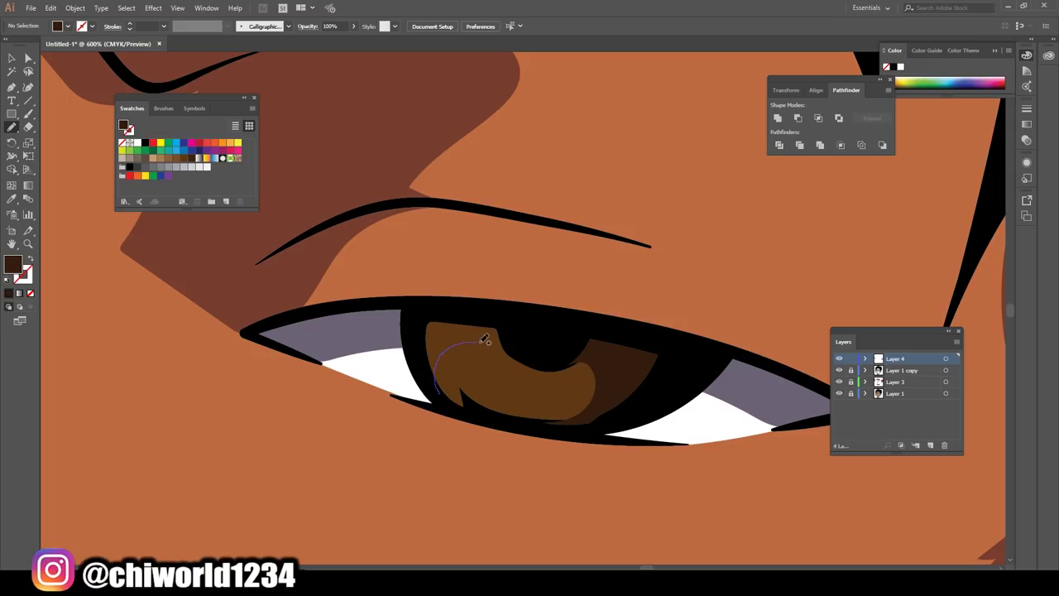
mouse_move(485, 339)
left_mouse_down()
mouse_move(530, 362)
mouse_move(508, 324)
mouse_move(416, 306)
mouse_move(437, 395)
left_mouse_up()
- Shade the other iris's upper part and left side in darker brown
scroll(369, 494, "down", 5)
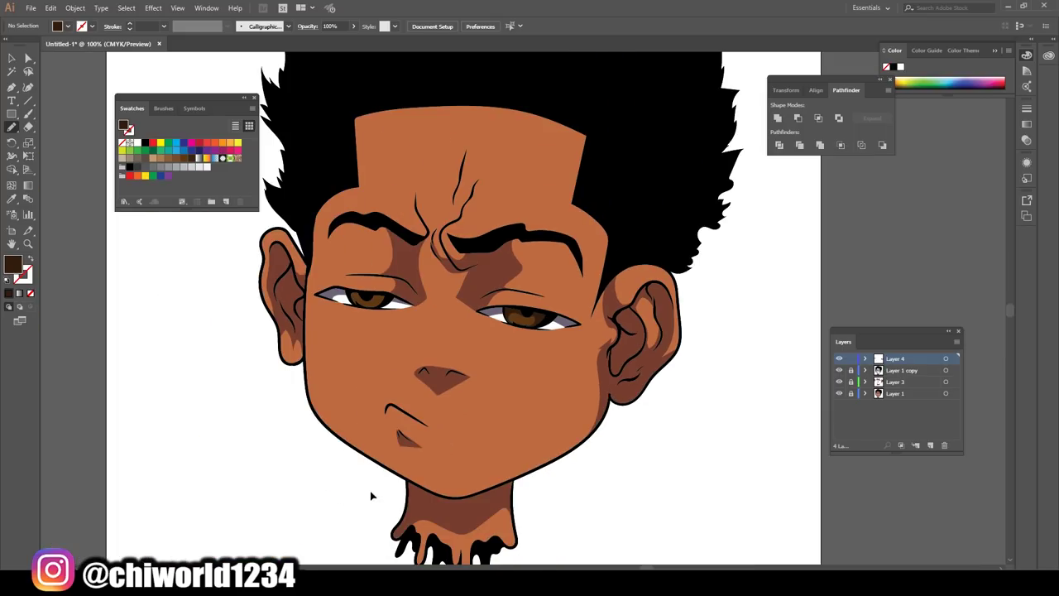
scroll(338, 471, "up", 3)
scroll(334, 457, "up", 1)
scroll(335, 457, "up", 2)
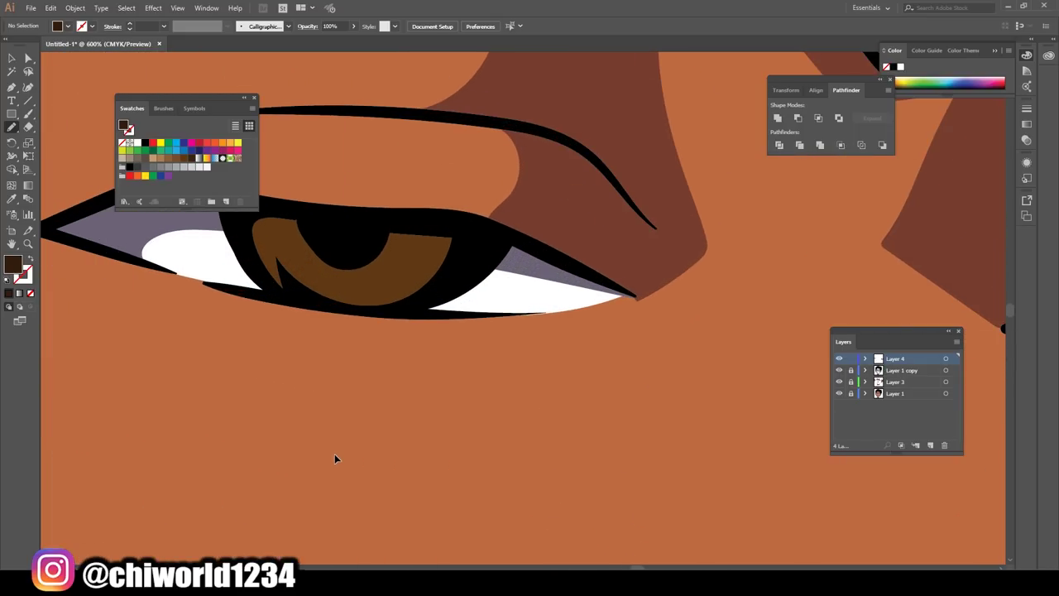
scroll(334, 453, "up", 1)
mouse_move(497, 346)
left_mouse_down()
mouse_move(438, 298)
mouse_move(446, 359)
left_mouse_up()
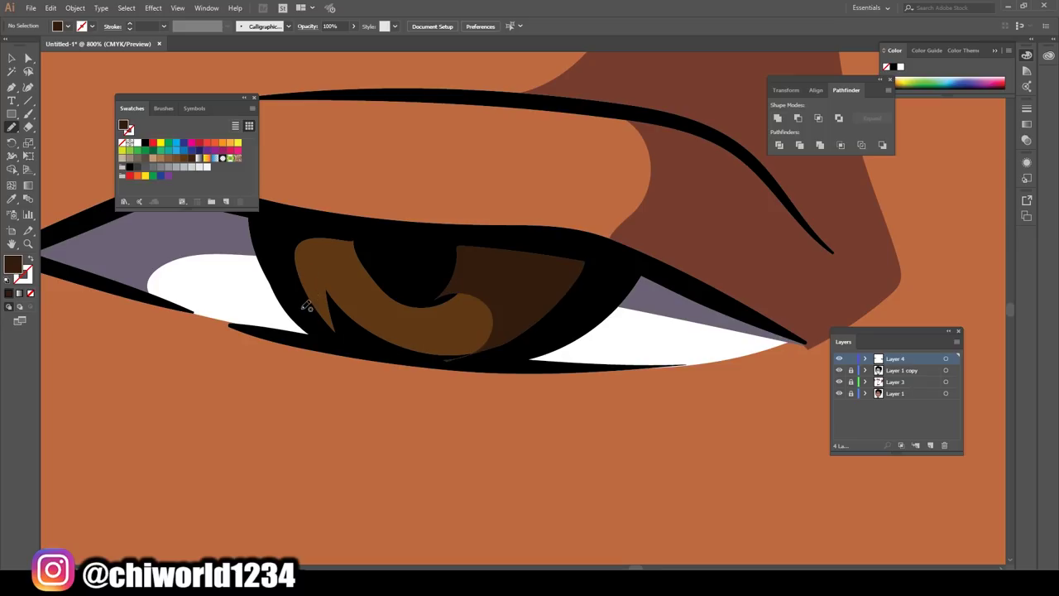
mouse_move(306, 306)
left_mouse_down()
mouse_move(327, 225)
mouse_move(307, 325)
left_mouse_up()
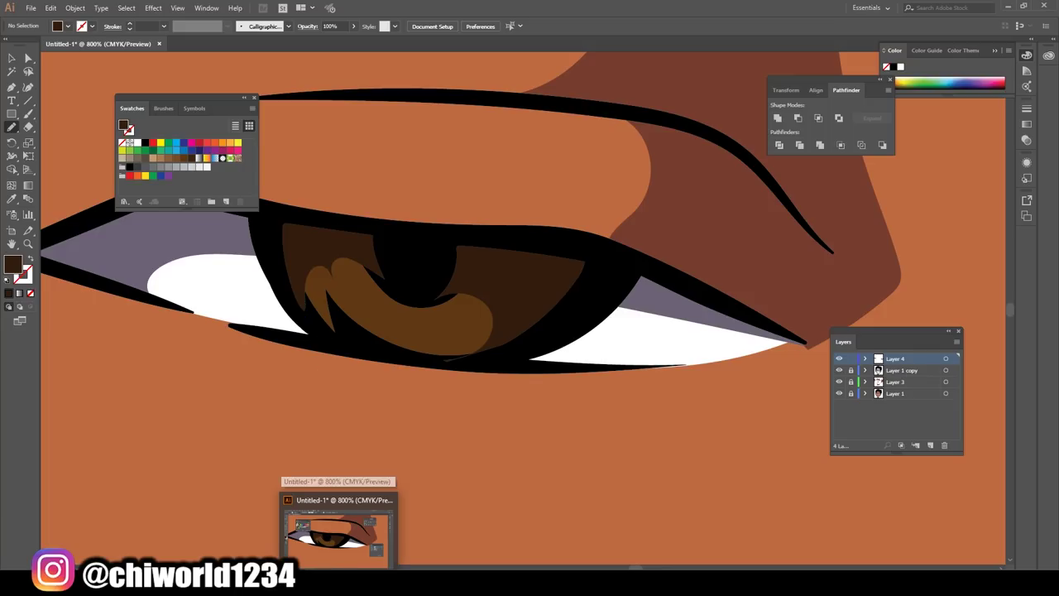
key("ctrl+minus")
key("ctrl+minus")
key("ctrl+minus")
key("ctrl+minus")
key("ctrl+minus")
key("ctrl+minus")
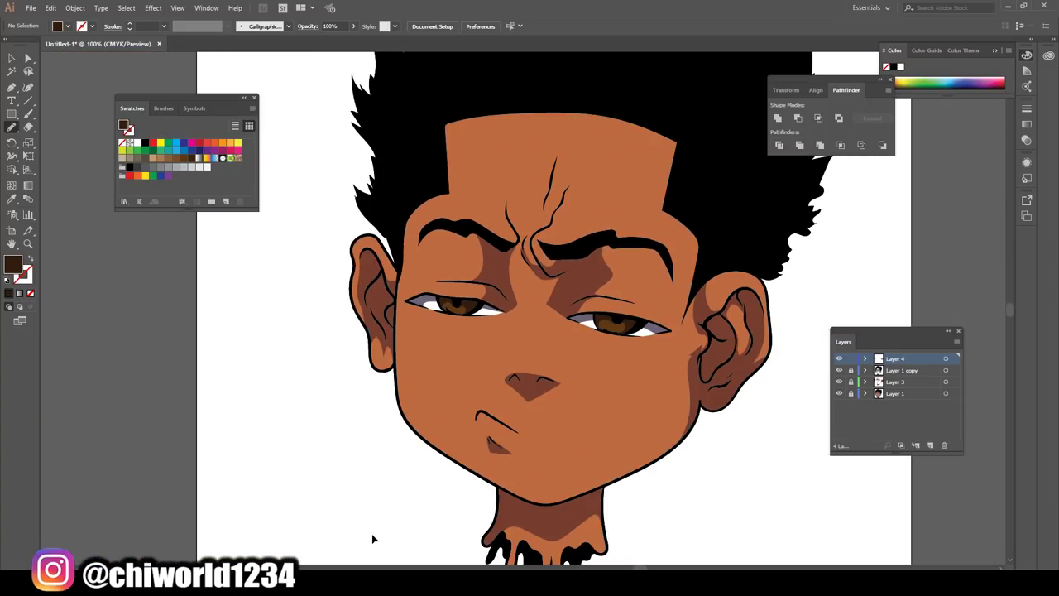
scroll(372, 535, "right", 1)
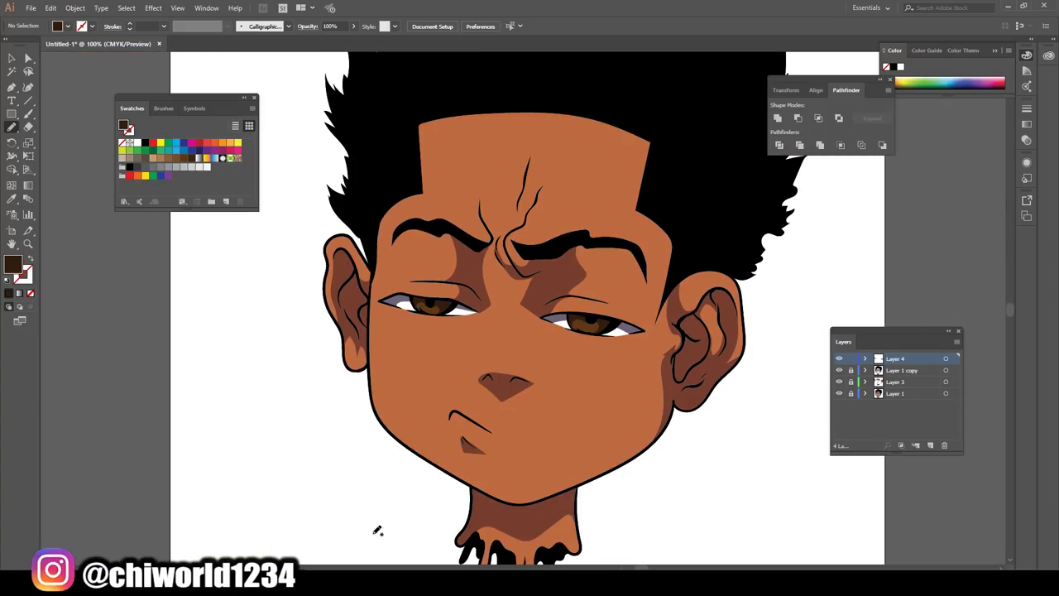
- Set the fill to peach #FFAB6C and dab a highlight into each iris
double_click(16, 263)
left_click_drag(90, 149, 95, 21)
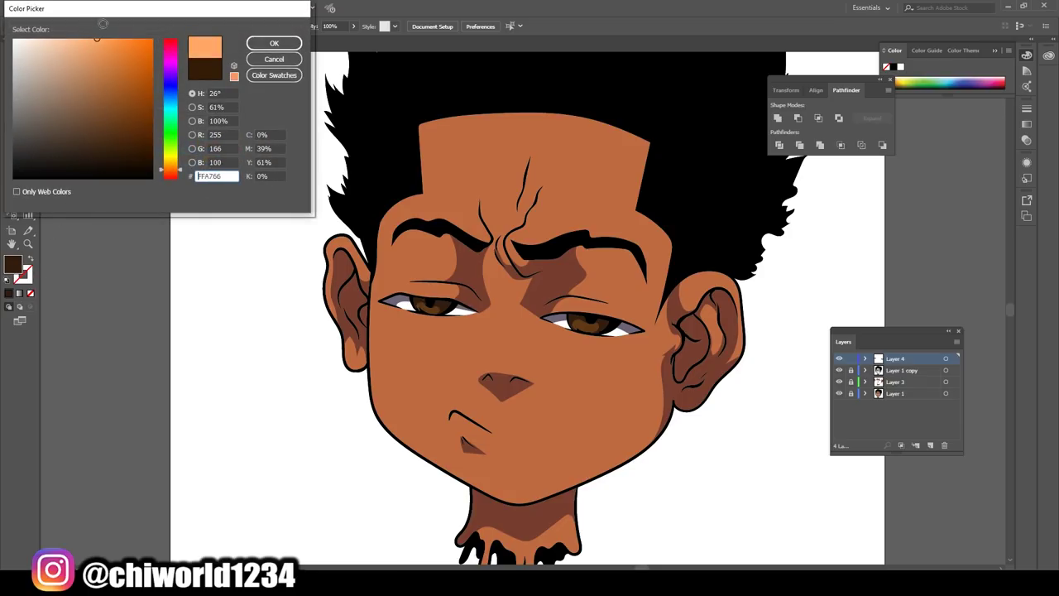
left_click(274, 43)
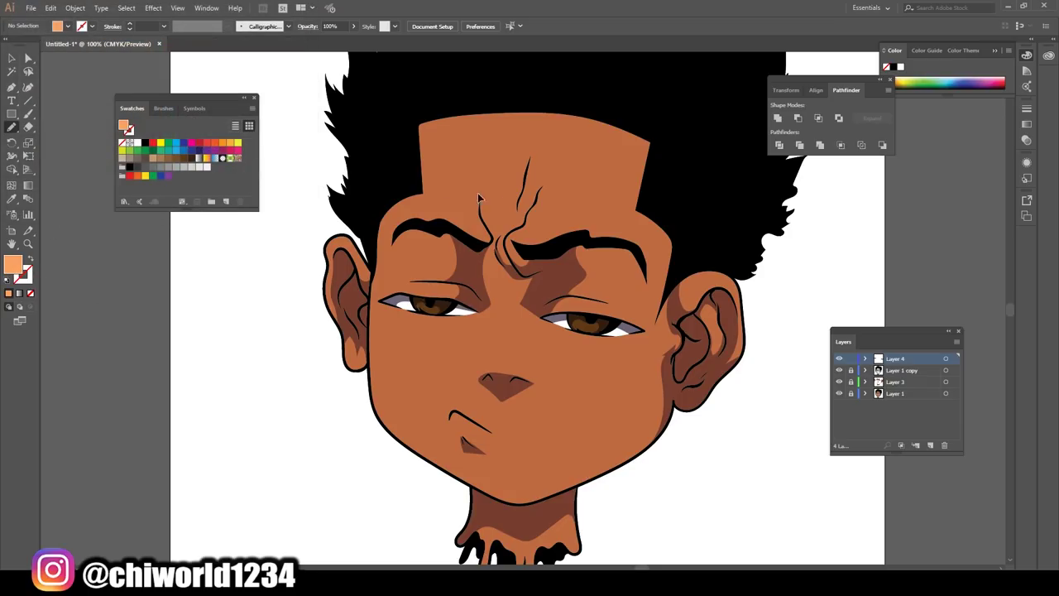
key("ctrl+plus")
key("ctrl+plus")
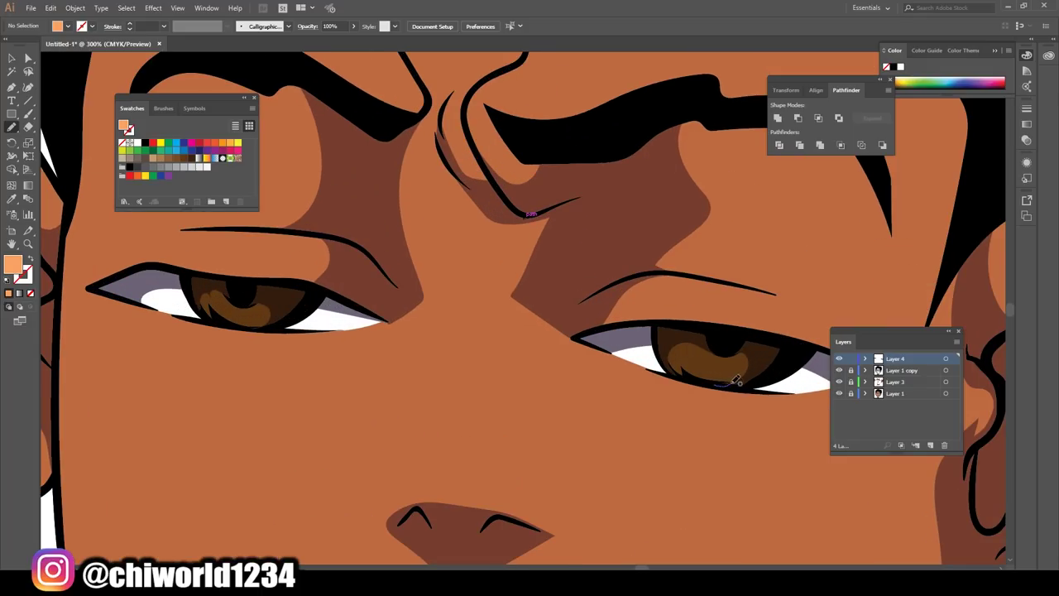
left_click(723, 376)
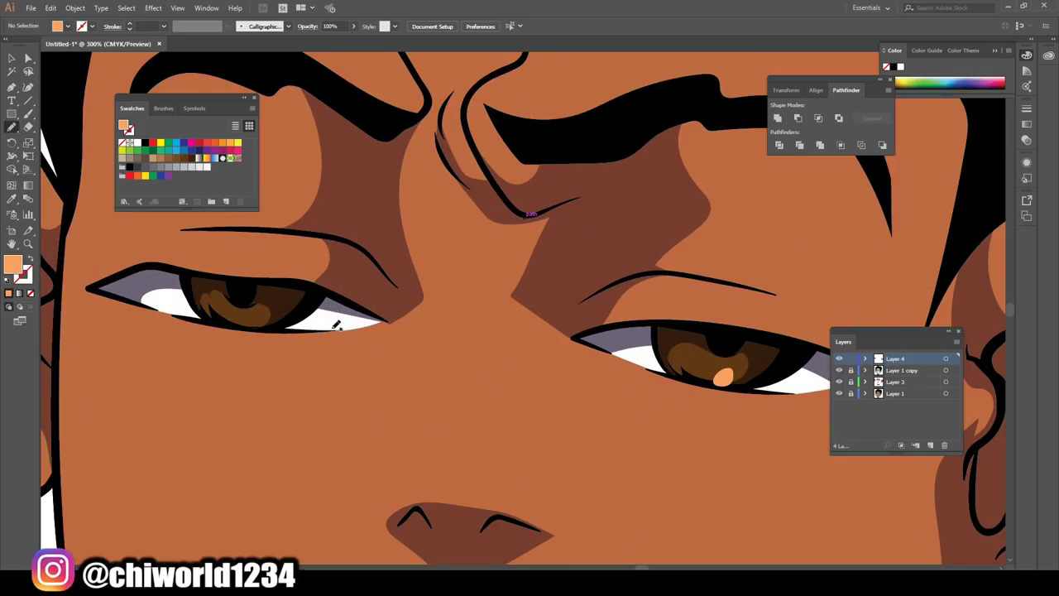
left_click(254, 320)
- Switch the fill to white #FFFFFF and paint a white highlight on each iris
double_click(13, 266)
left_click(14, 39)
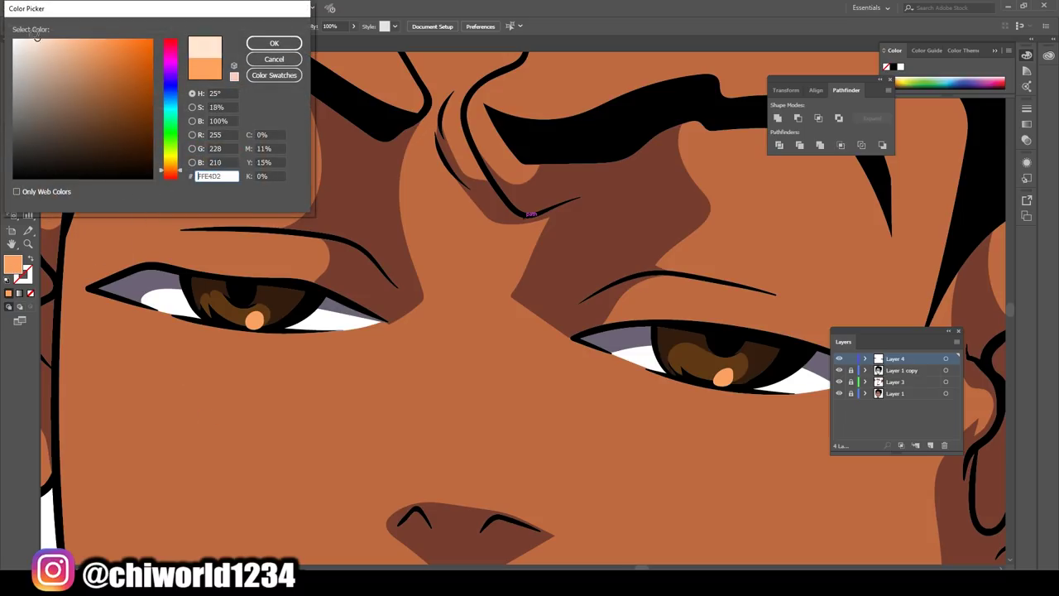
left_click(274, 44)
left_click_drag(285, 297, 277, 292)
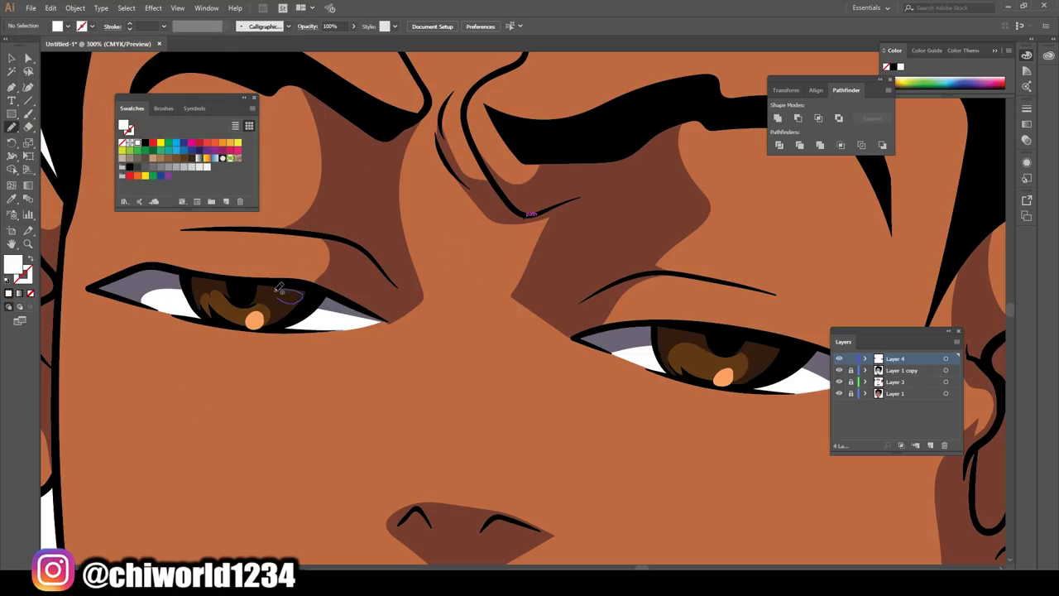
left_click_drag(763, 347, 786, 352)
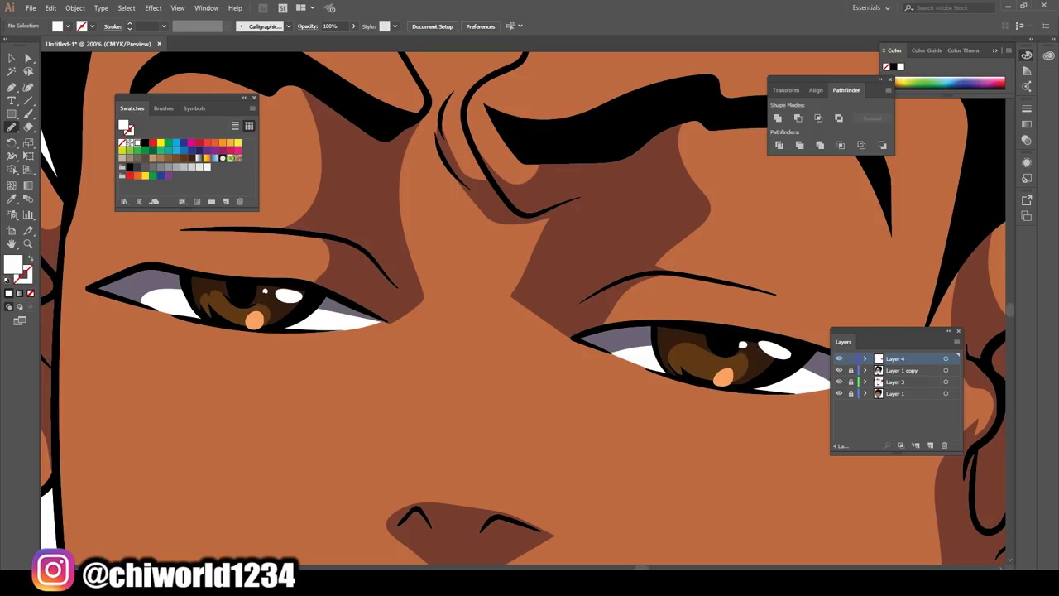
- Zoom in on the eyes and sample the iris brown with the Eyedropper
key("ctrl+0")
key("ctrl+1")
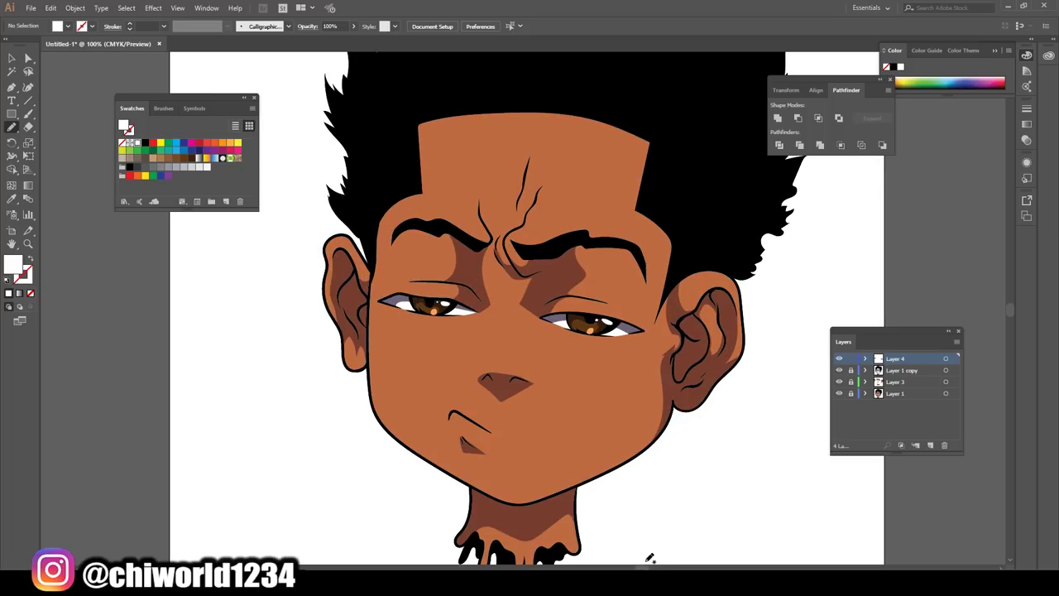
key("ctrl+0")
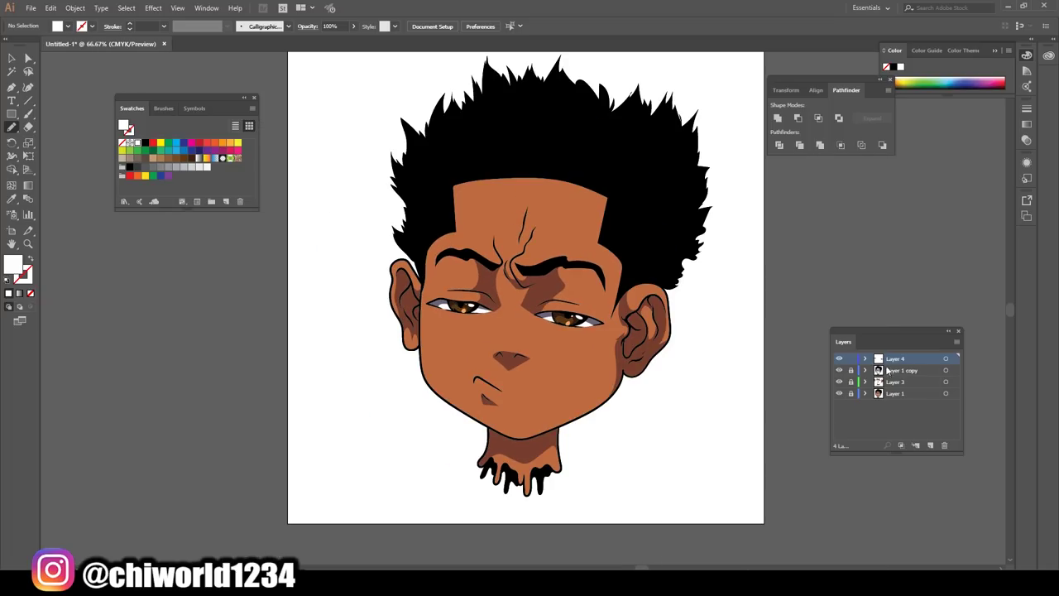
key("ctrl+equal")
key("ctrl+equal")
key("ctrl+equal")
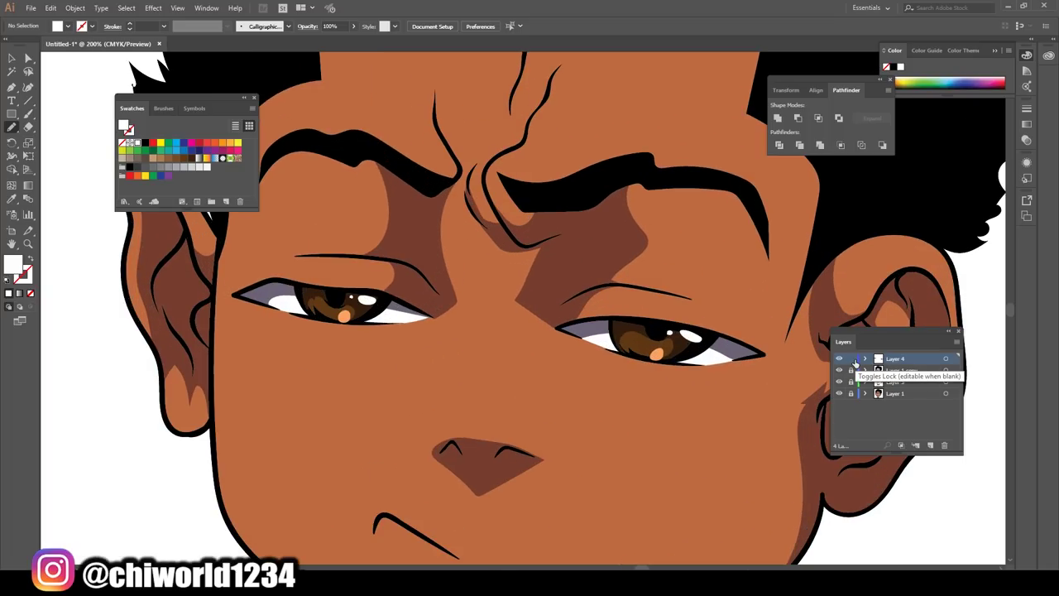
key("ctrl+minus")
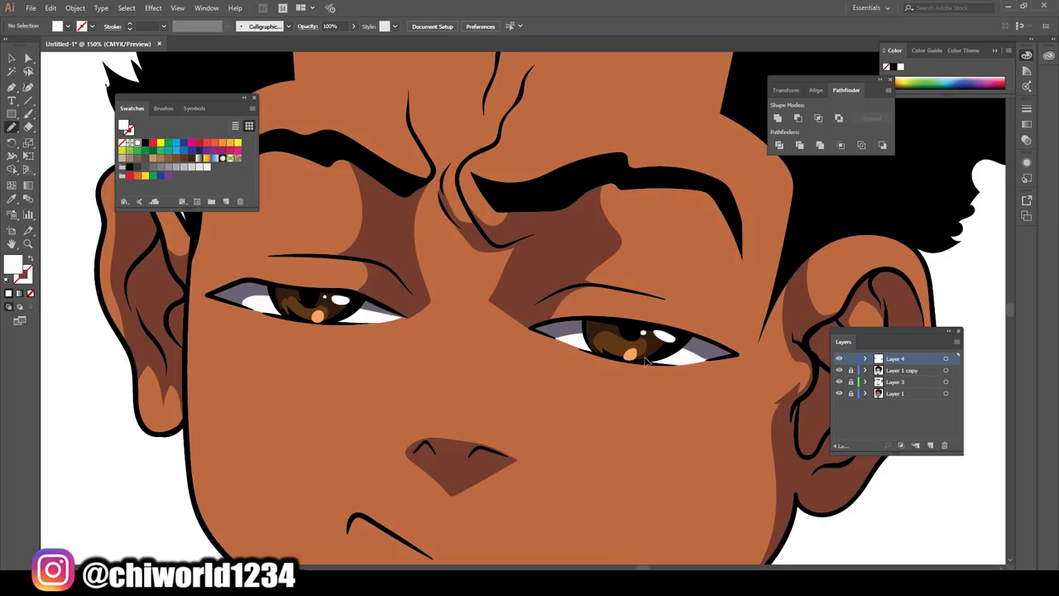
key("ctrl+minus")
key("ctrl+0")
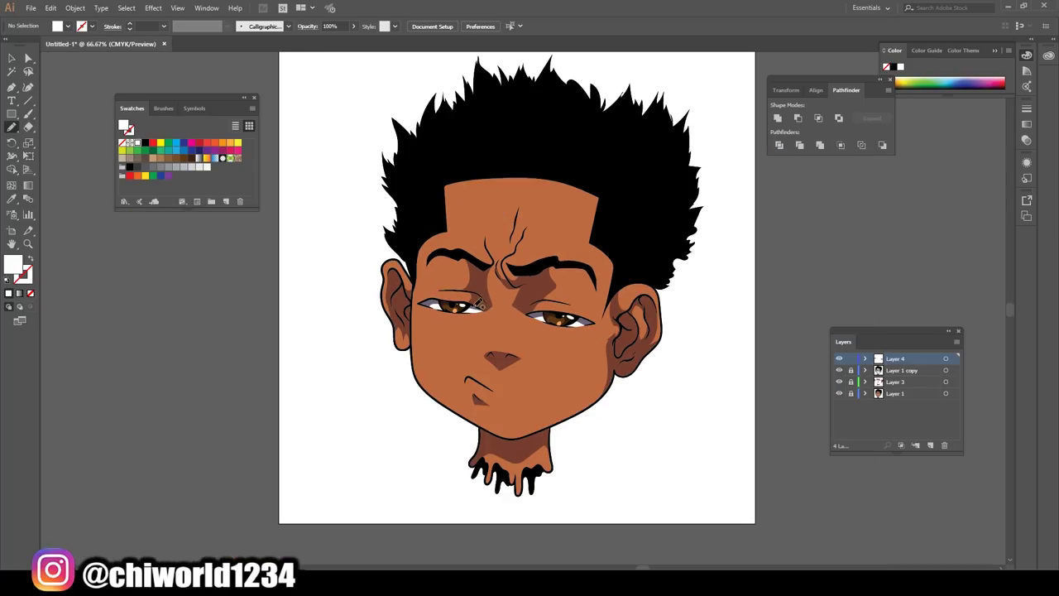
key("ctrl+equal")
key("ctrl+equal")
key("ctrl+equal")
key("ctrl+equal")
key("ctrl+equal")
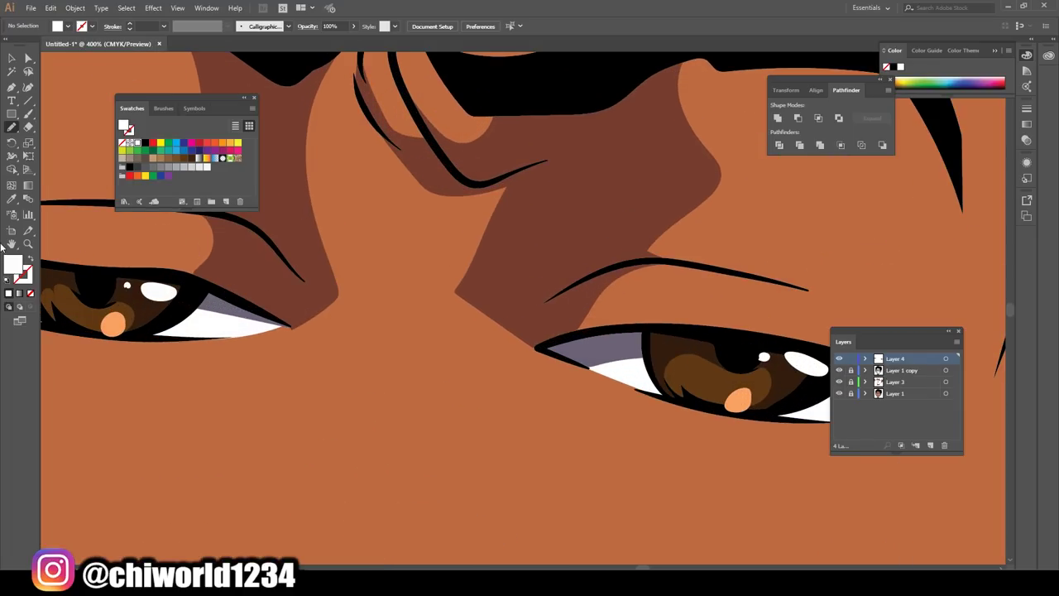
left_click(12, 214)
left_click(107, 314)
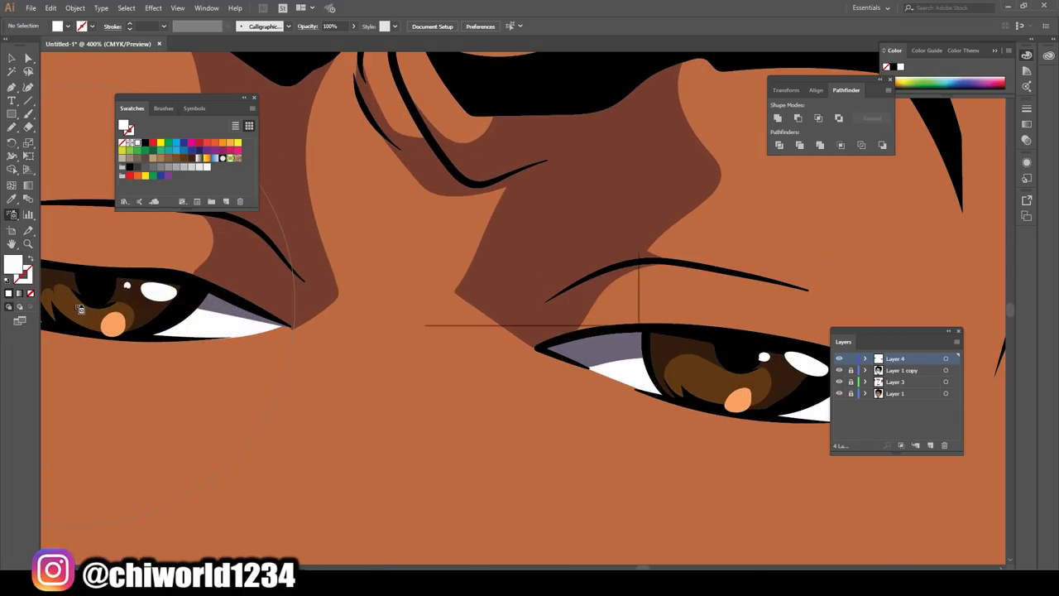
left_click(601, 307)
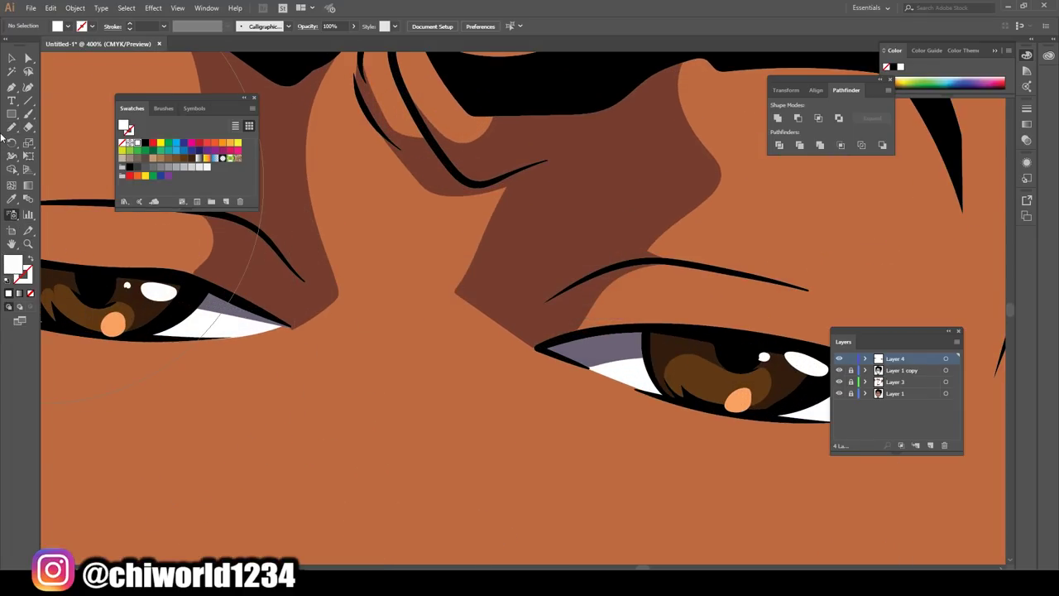
left_click(11, 199)
left_click(84, 298)
- Set the fill colour to a bright orange in the Color Picker
double_click(13, 263)
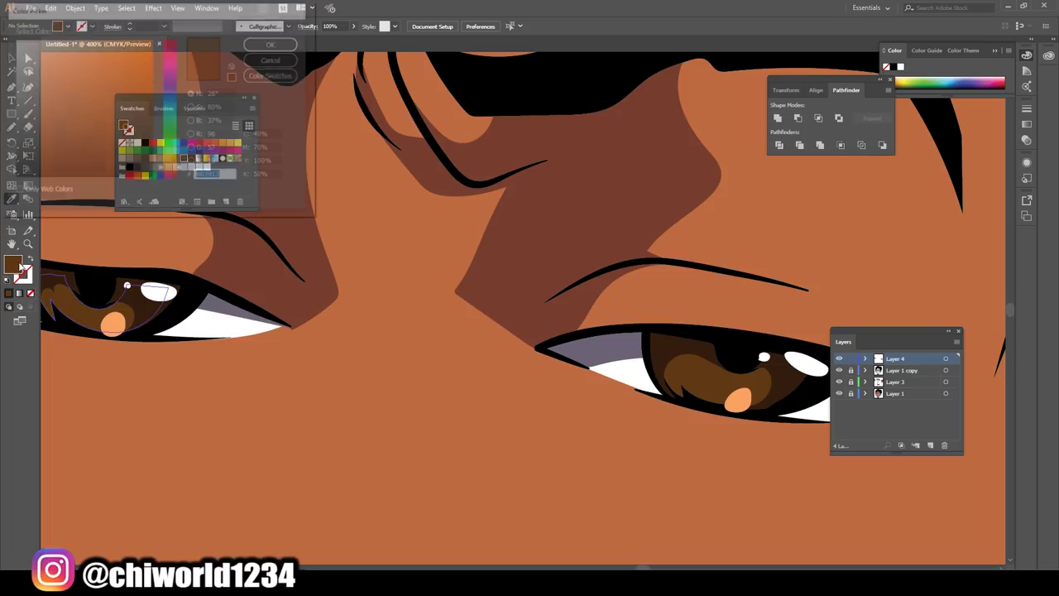
left_click_drag(133, 94, 126, 61)
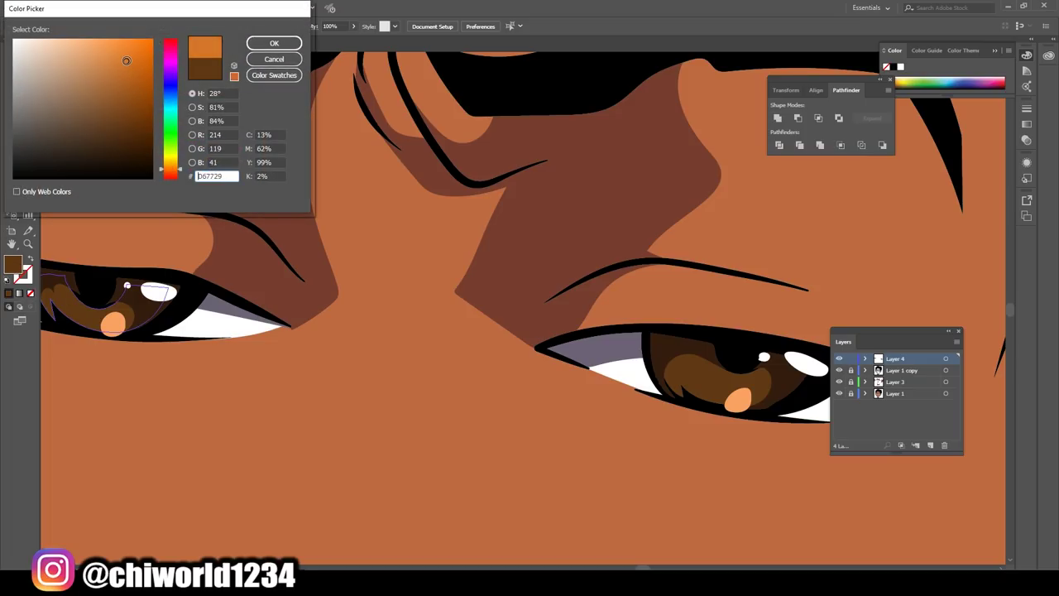
left_click(273, 41)
- Pencil orange highlight shapes into the right and left irises
left_click(12, 129)
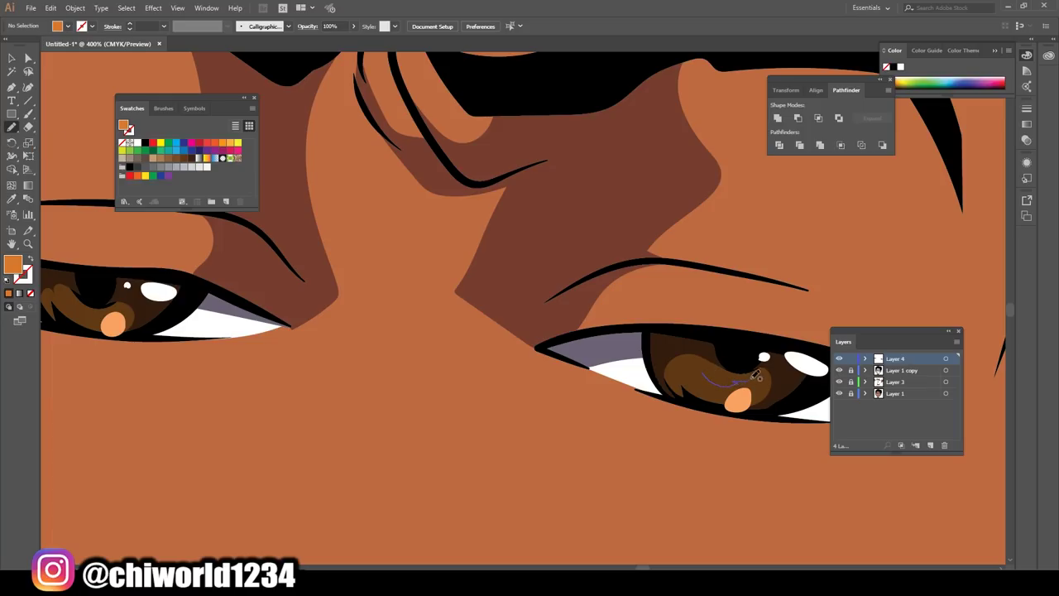
left_click_drag(715, 364, 668, 390)
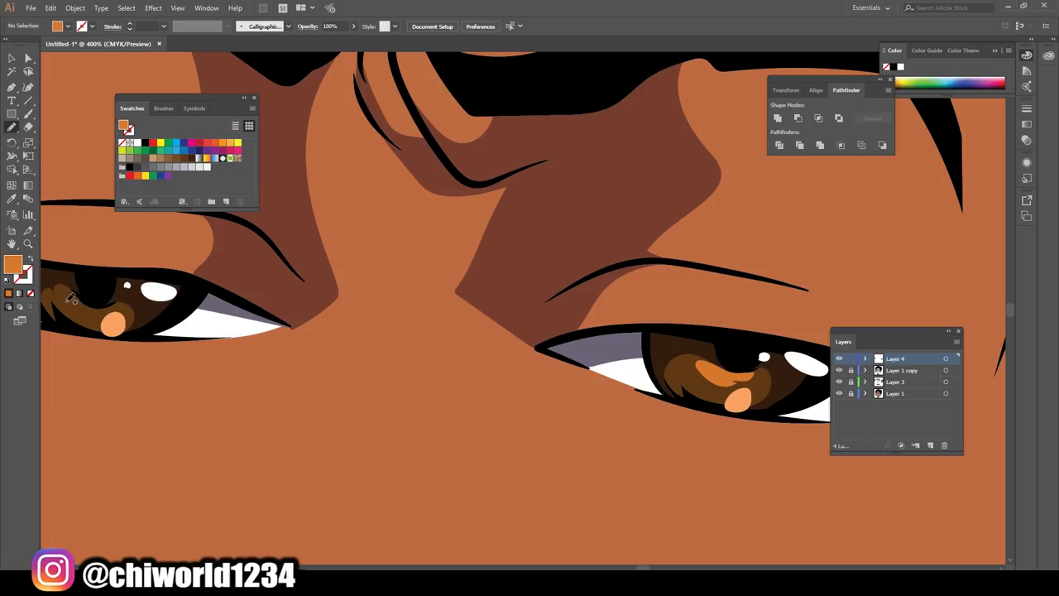
left_click_drag(71, 291, 53, 294)
key("ctrl+minus")
key("ctrl+minus")
key("ctrl+minus")
key("ctrl+minus")
key("ctrl+minus")
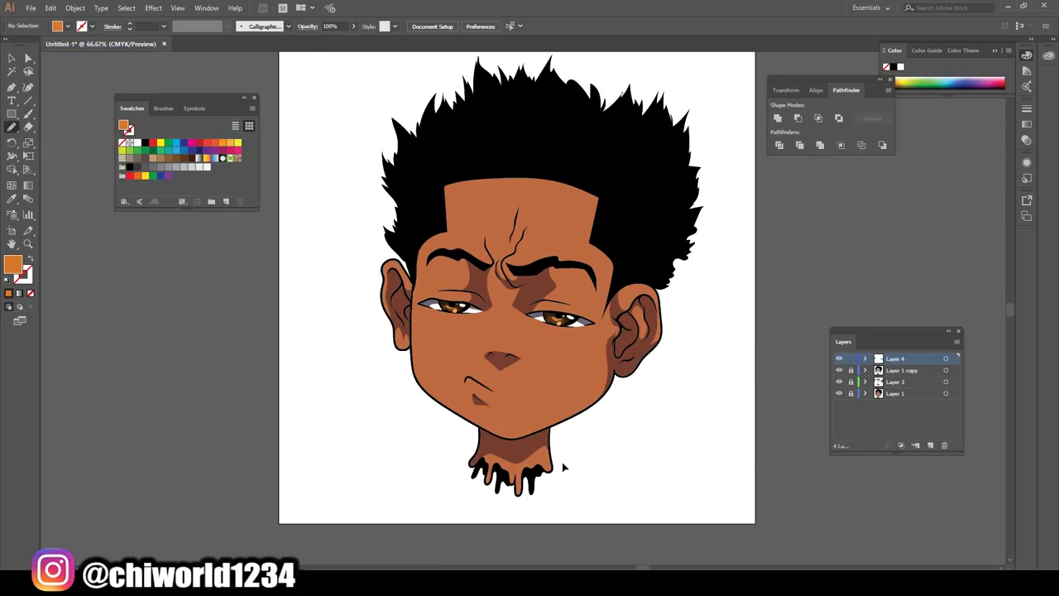
key("ctrl+plus")
key("ctrl+plus")
key("ctrl+plus")
key("ctrl+plus")
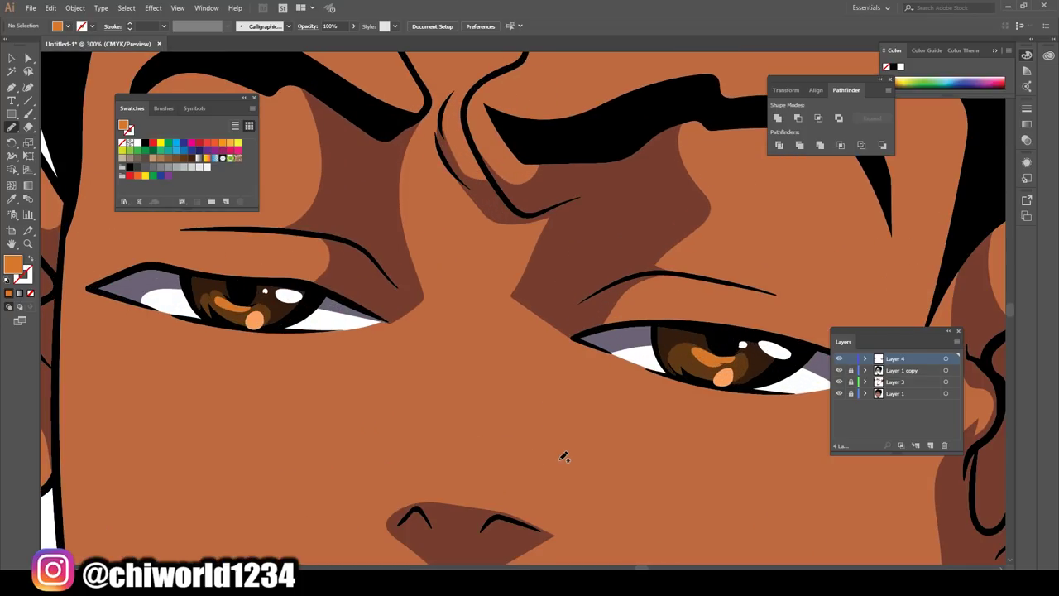
- Set the fill to black (000000) and pencil darker pupil shapes inside both irises
double_click(13, 268)
type("000000")
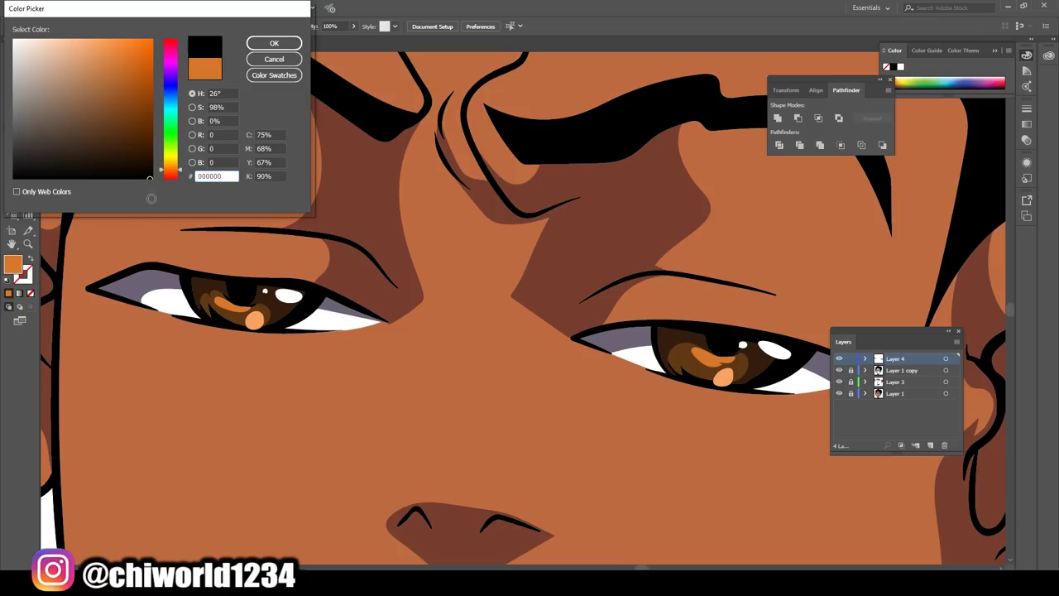
left_click(274, 42)
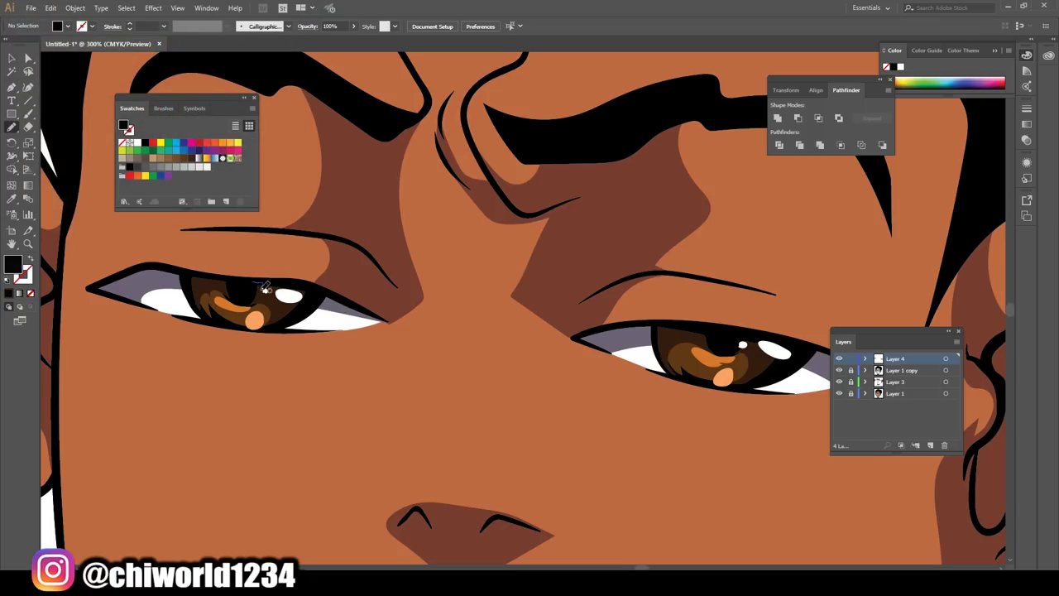
left_click_drag(221, 276, 251, 283)
mouse_move(700, 329)
left_mouse_down()
mouse_move(705, 346)
mouse_move(695, 326)
left_mouse_up()
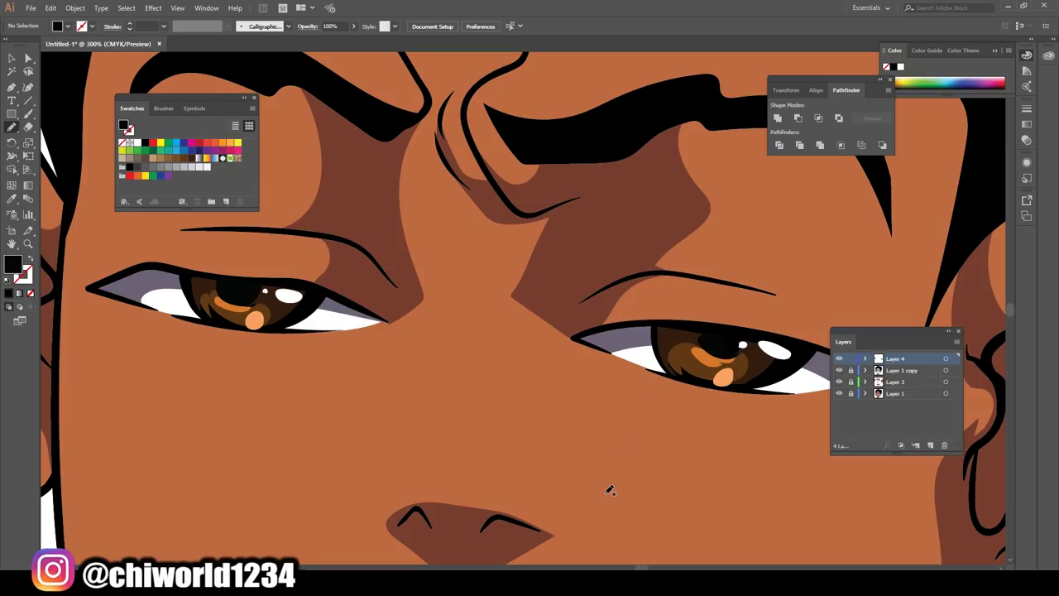
left_click_drag(716, 329, 696, 331)
key("ctrl+minus")
key("ctrl+minus")
key("ctrl+minus")
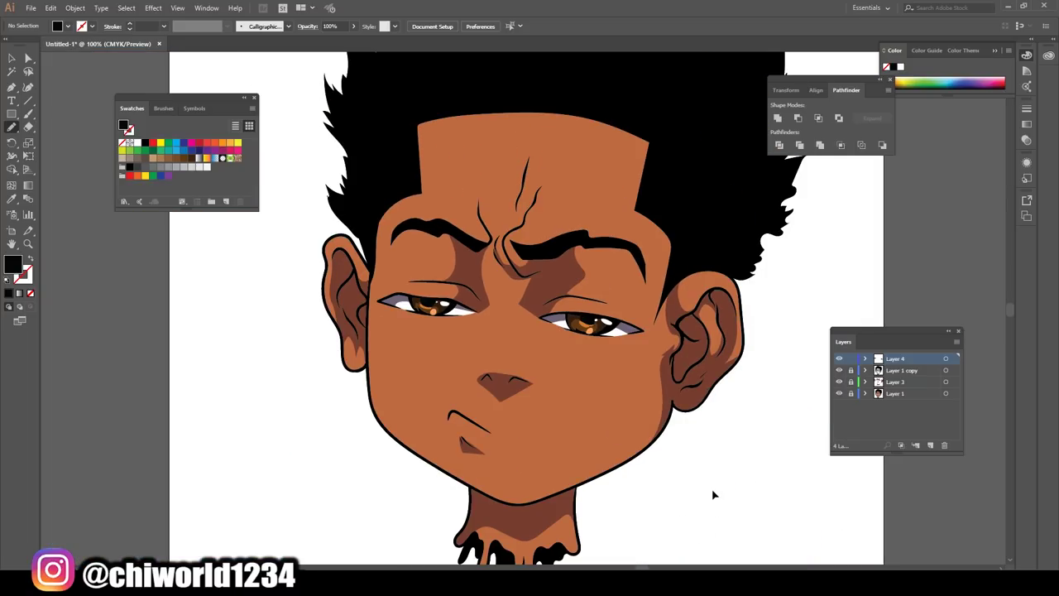
key("ctrl+minus")
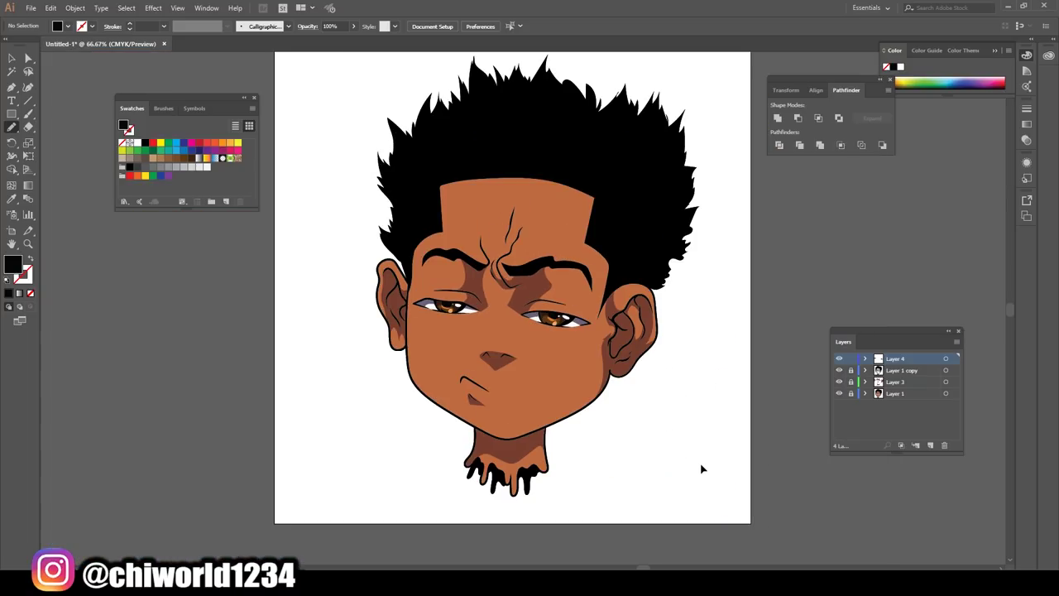
key("ctrl+plus")
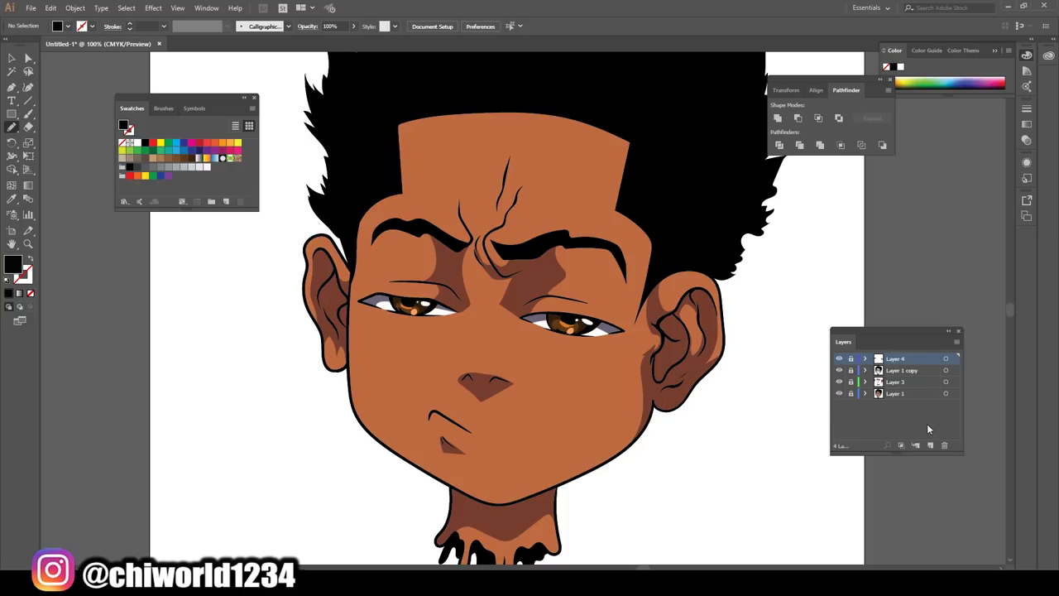
- Add a new layer and move Layer 5 below Layer 1 copy
left_click(930, 445)
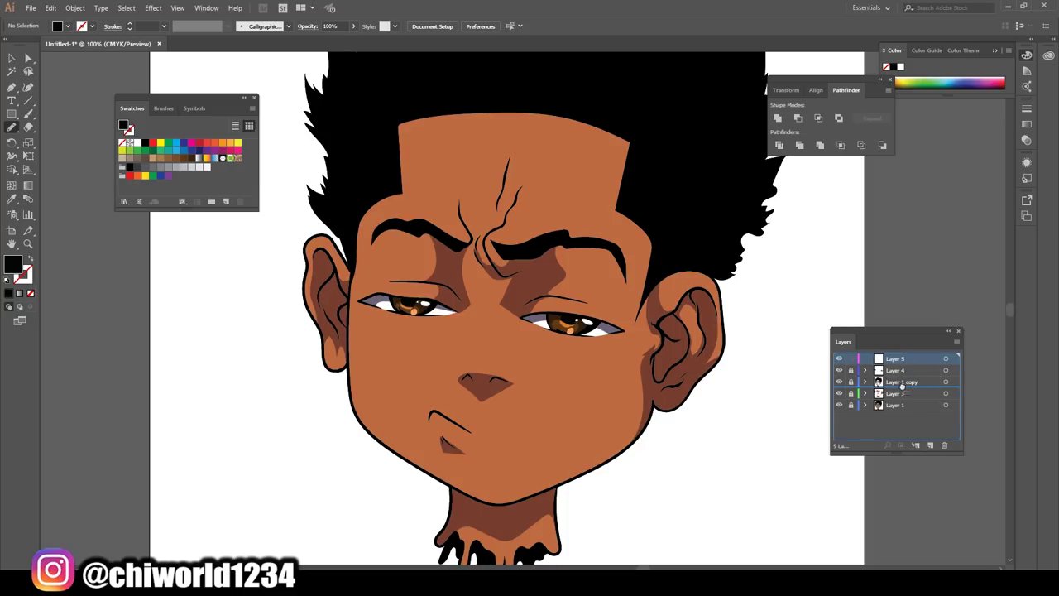
left_click_drag(903, 361, 905, 387)
key("ctrl+plus")
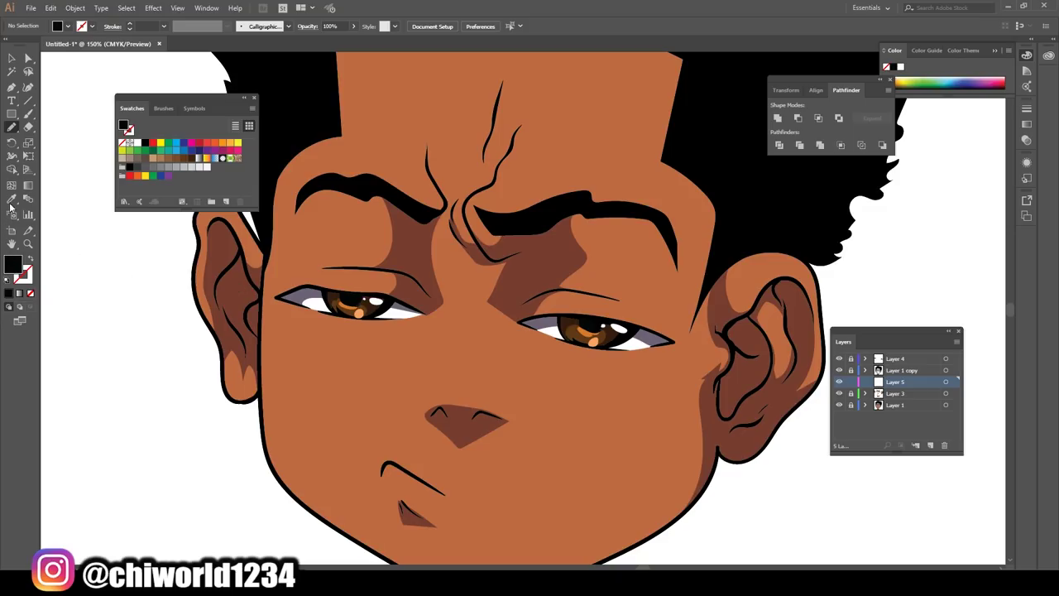
- Sample the ear's shading brown and darken it for the fill colour
left_click(11, 200)
left_click(745, 392)
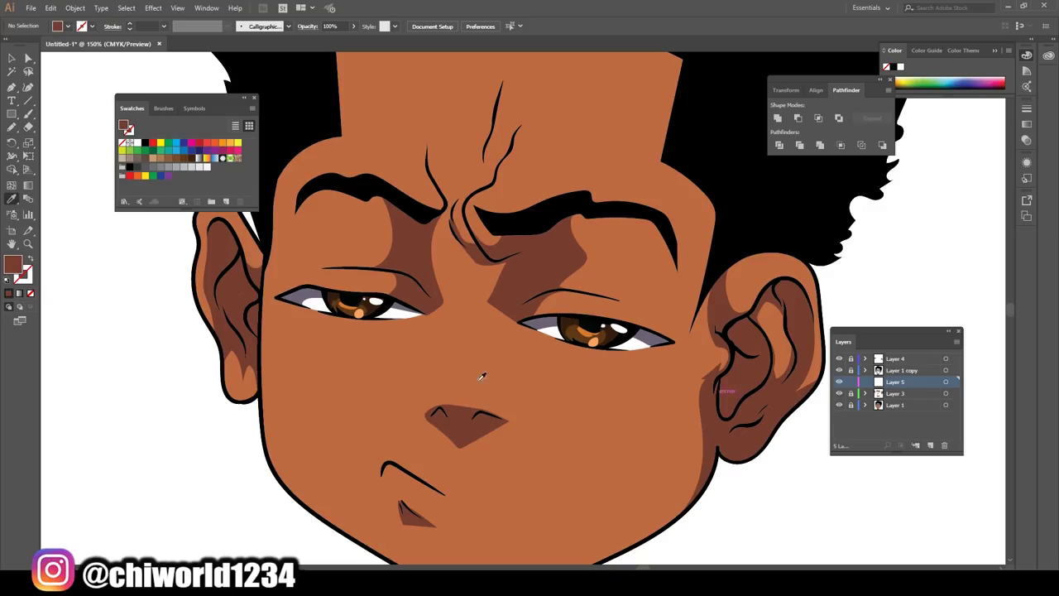
double_click(18, 273)
left_click(95, 146)
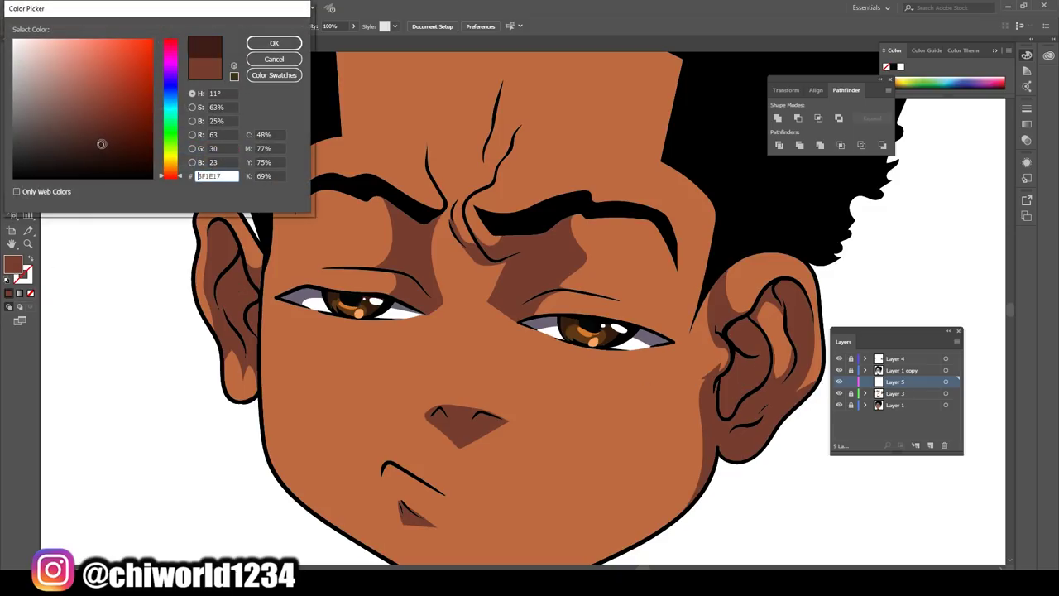
left_click_drag(101, 144, 95, 150)
left_click(274, 43)
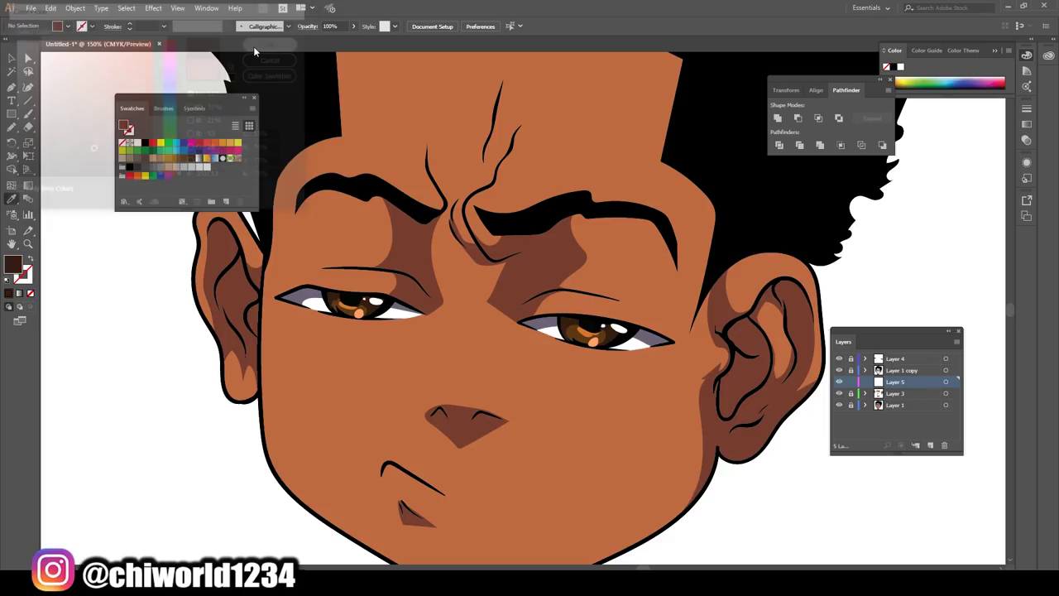
- Pencil dark shadow shapes inside one ear, along its top and inner ridge
left_click(11, 127)
key("ctrl+minus")
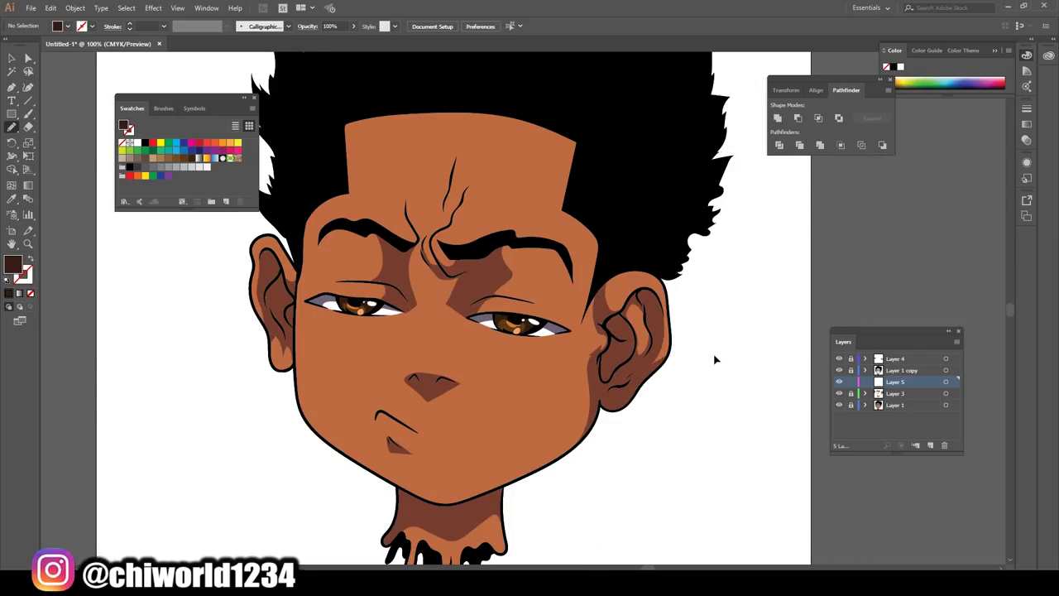
key("ctrl+plus")
key("ctrl+plus")
key("ctrl+plus")
key("ctrl+plus")
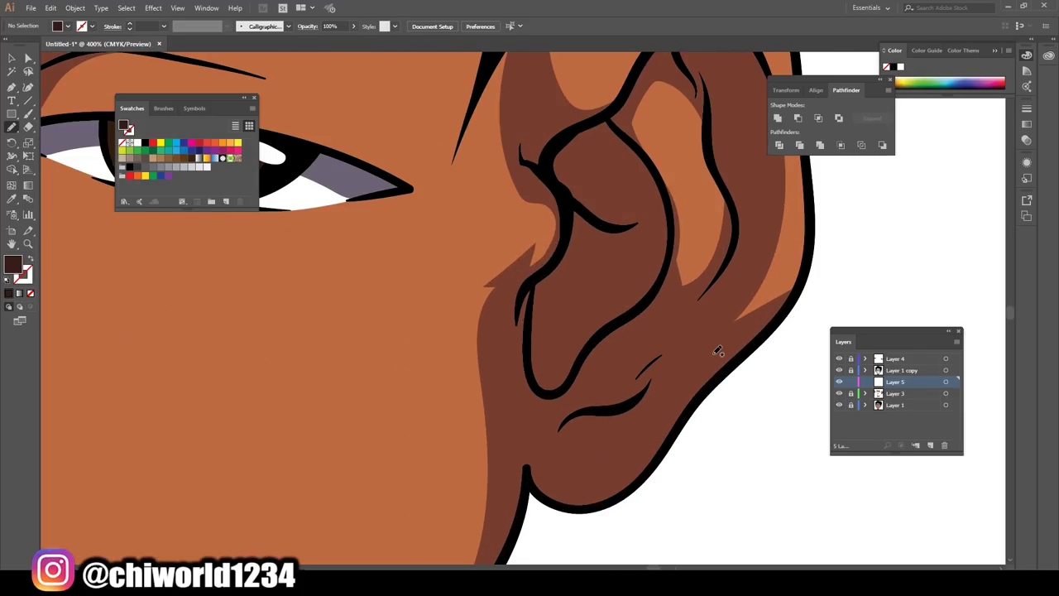
mouse_move(573, 258)
left_mouse_down()
mouse_move(572, 402)
mouse_move(653, 233)
mouse_move(582, 192)
mouse_move(643, 178)
mouse_move(620, 149)
mouse_move(576, 154)
mouse_move(560, 217)
mouse_move(570, 265)
left_mouse_up()
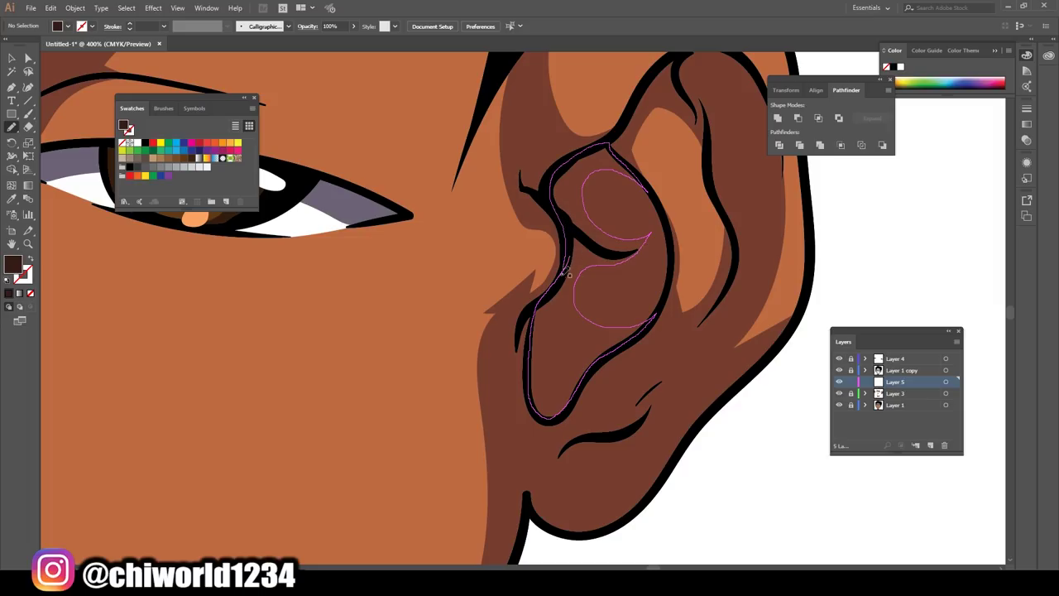
key("ctrl+minus")
key("ctrl+minus")
key("ctrl+minus")
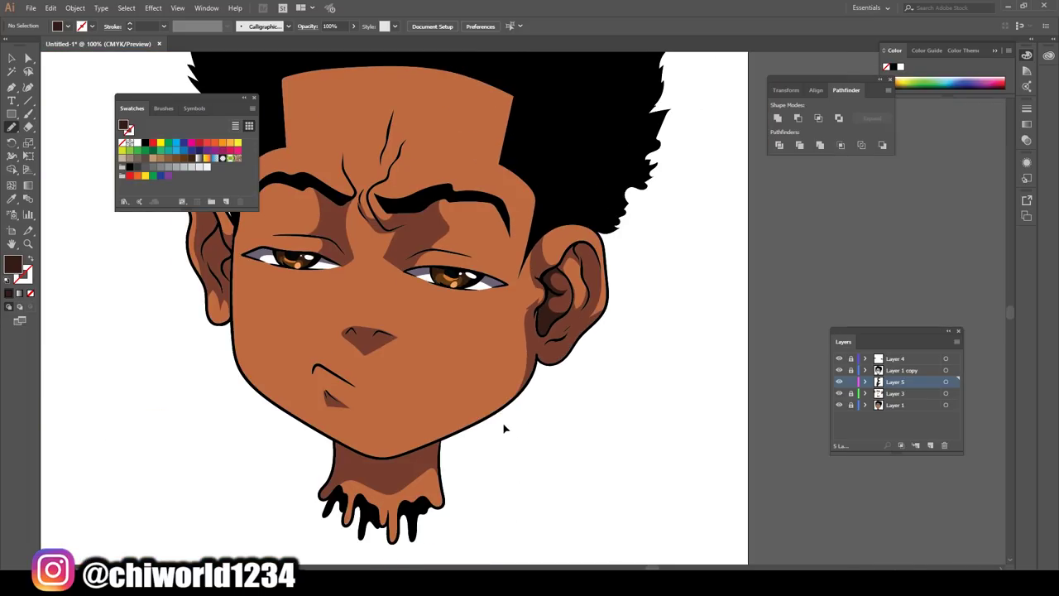
key("ctrl+minus")
key("ctrl+plus")
key("ctrl+plus")
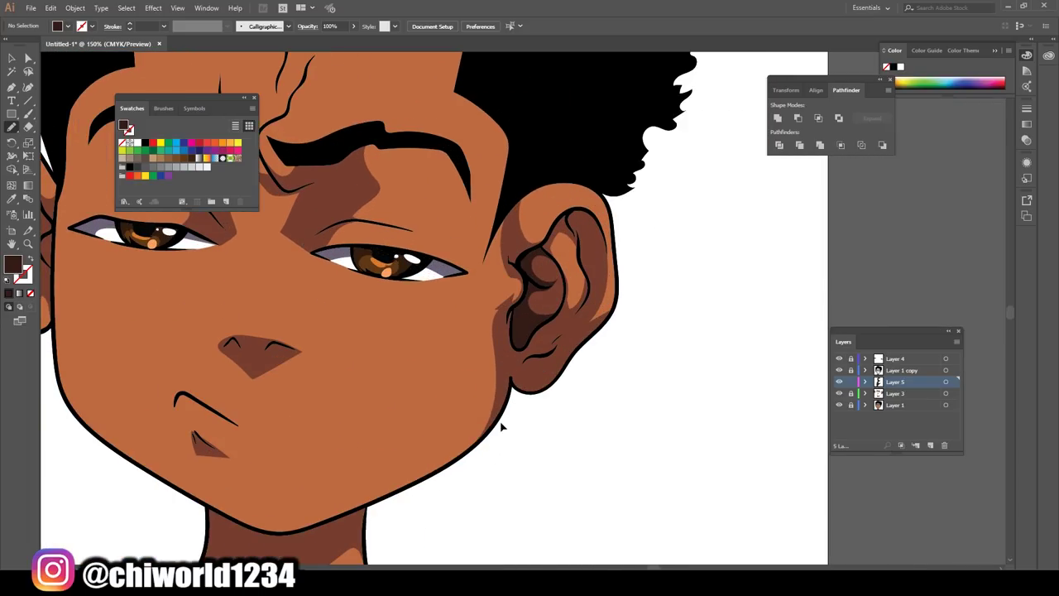
key("ctrl+plus")
key("ctrl+plus")
scroll(504, 420, "up", 1)
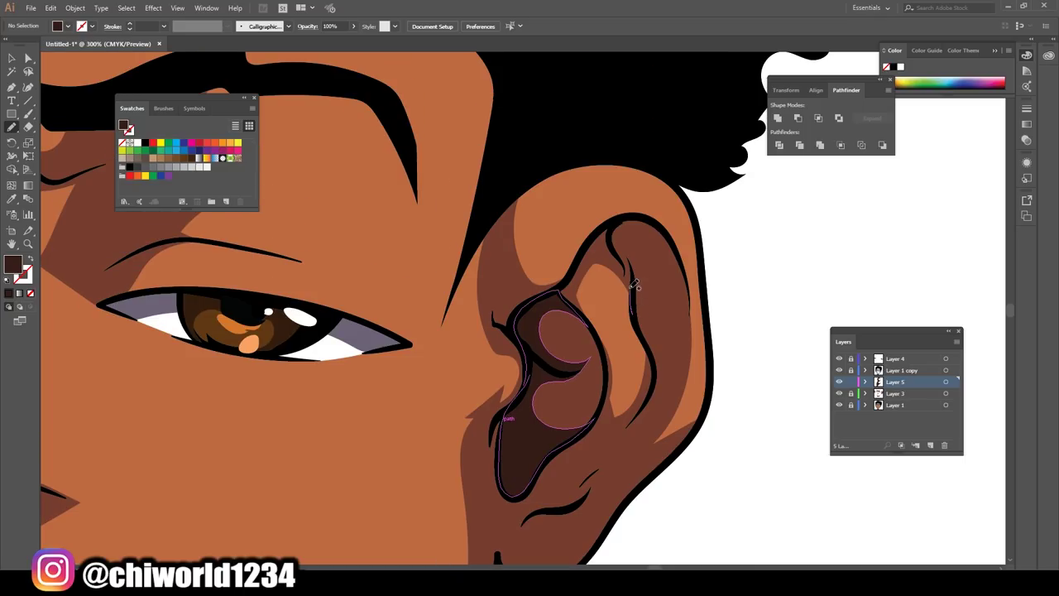
left_click_drag(625, 215, 660, 223)
mouse_move(686, 265)
left_mouse_down()
mouse_move(650, 297)
mouse_move(662, 364)
mouse_move(636, 319)
mouse_move(633, 288)
left_mouse_up()
- Pan over to the left ear and pencil two more shadow shapes inside it
key("ctrl+minus")
key("ctrl+minus")
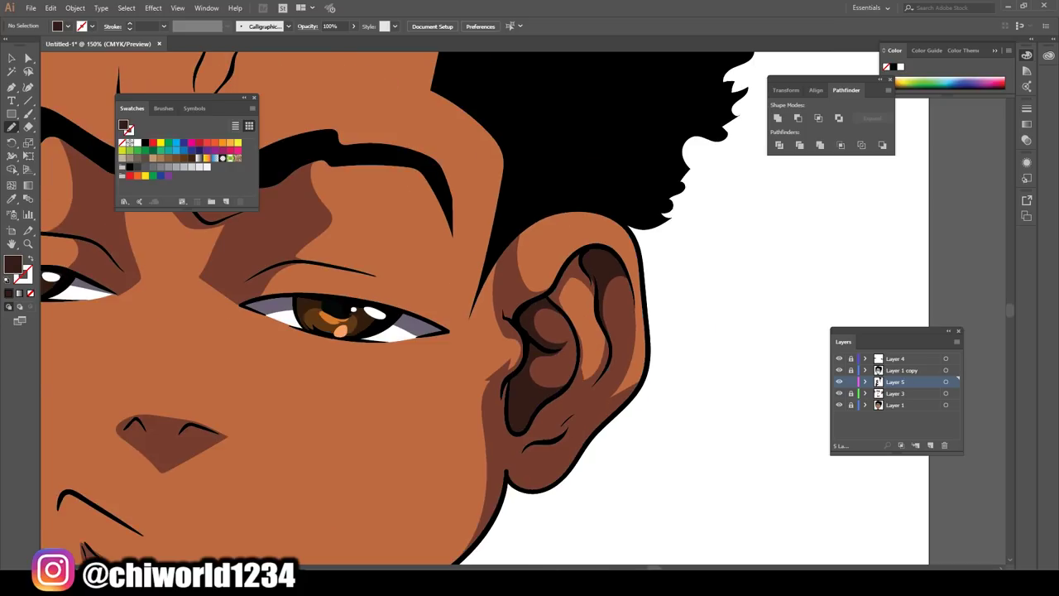
key("ctrl+minus")
key("ctrl+minus")
scroll(471, 532, "left", 2)
scroll(471, 532, "left", 3)
key("ctrl+plus")
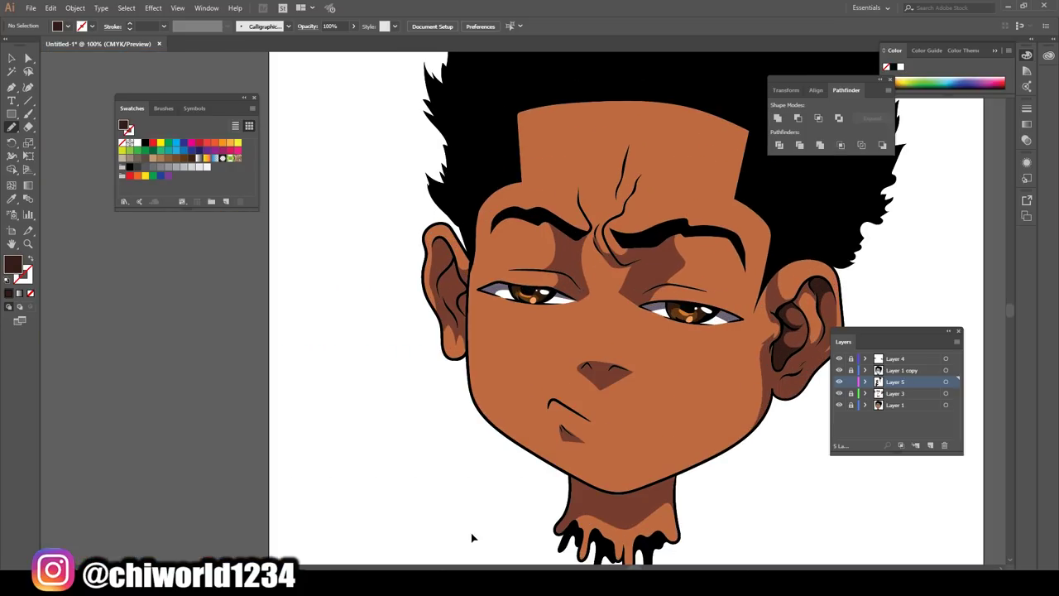
key("ctrl+plus")
key("ctrl+plus")
key("ctrl+plus")
key("ctrl+plus")
key("ctrl+plus")
scroll(560, 418, "up", 3)
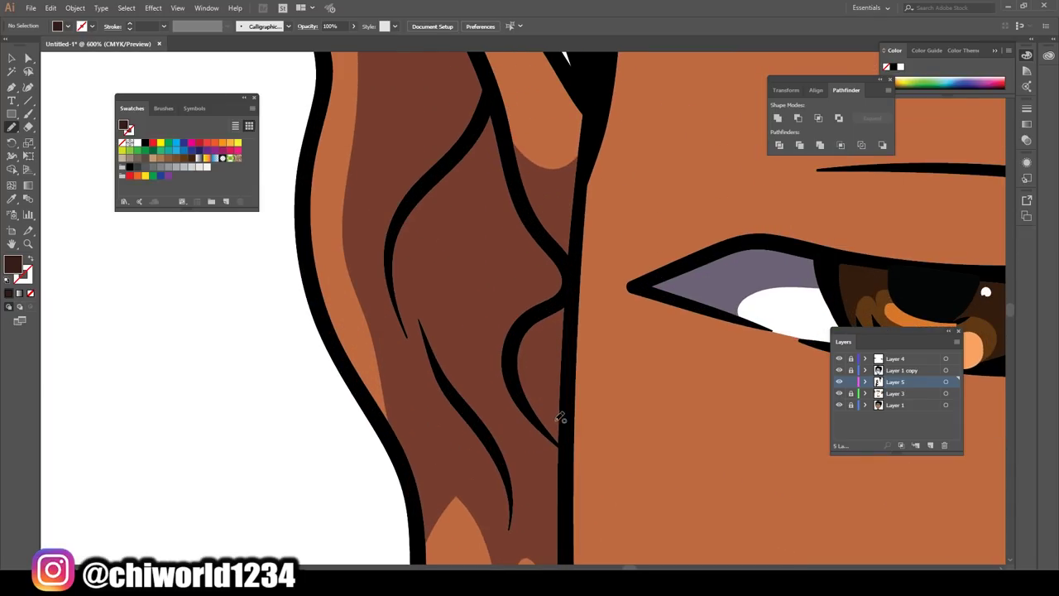
mouse_move(565, 453)
left_mouse_down()
mouse_move(508, 354)
mouse_move(567, 288)
mouse_move(569, 516)
left_mouse_up()
scroll(504, 416, "up", 4)
mouse_move(513, 463)
left_mouse_down()
mouse_move(477, 293)
mouse_move(397, 347)
mouse_move(449, 239)
mouse_move(409, 99)
mouse_move(372, 106)
mouse_move(461, 131)
mouse_move(511, 280)
mouse_move(571, 407)
mouse_move(515, 462)
left_mouse_up()
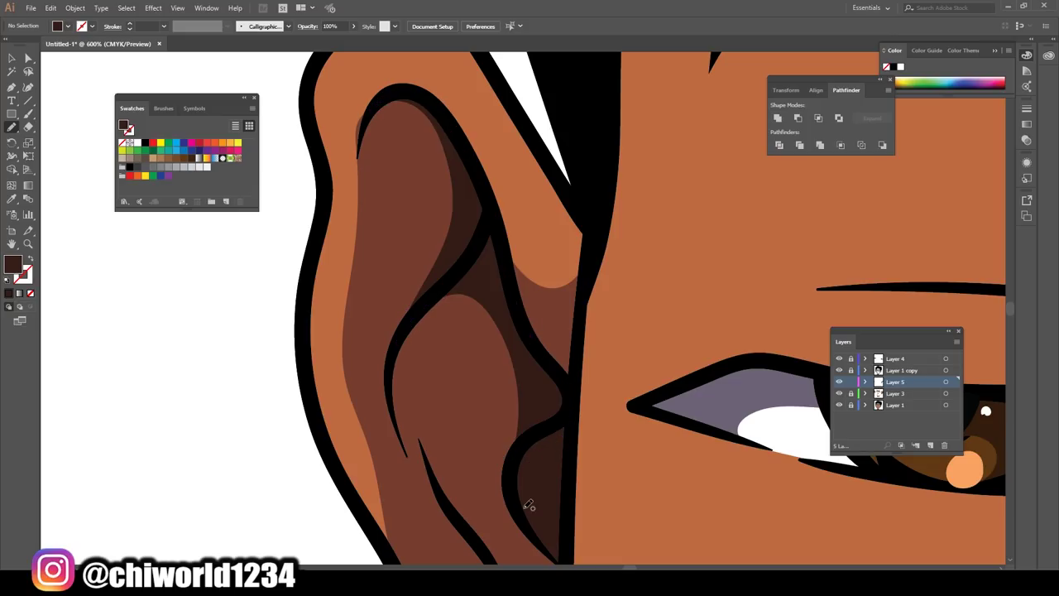
key("ctrl+0")
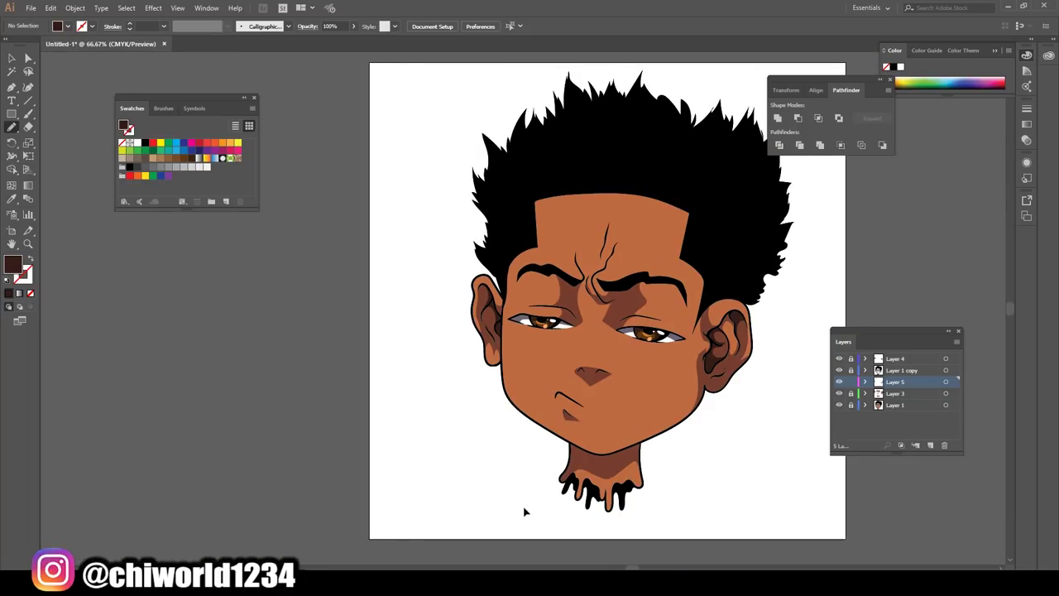
- Draw dark shadows under the right and left nostrils
key("ctrl+equal")
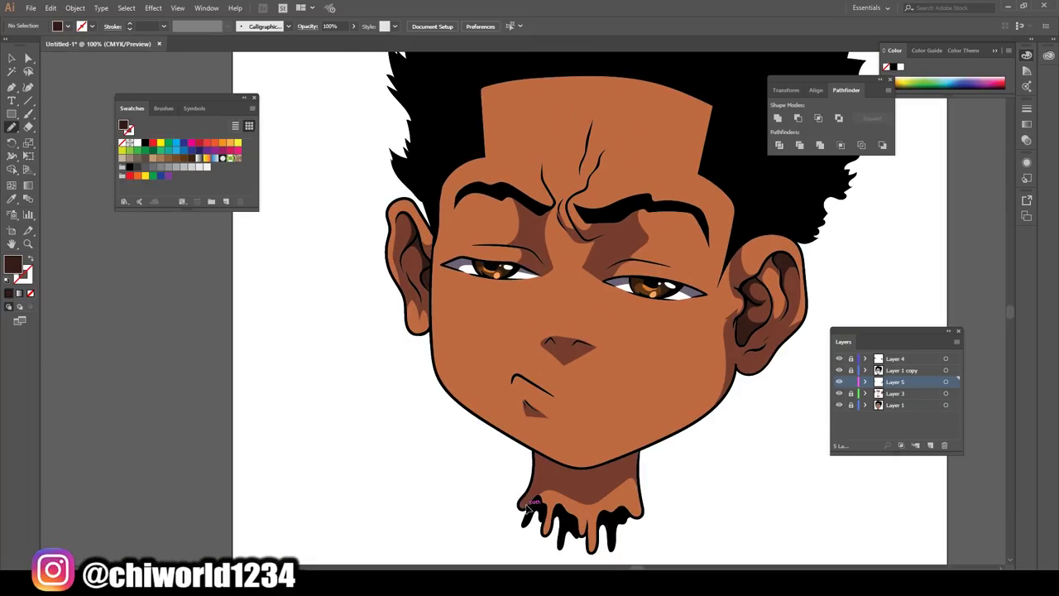
key("ctrl+equal")
key("ctrl+equal")
key("ctrl+equal")
key("ctrl+equal")
key("ctrl+equal")
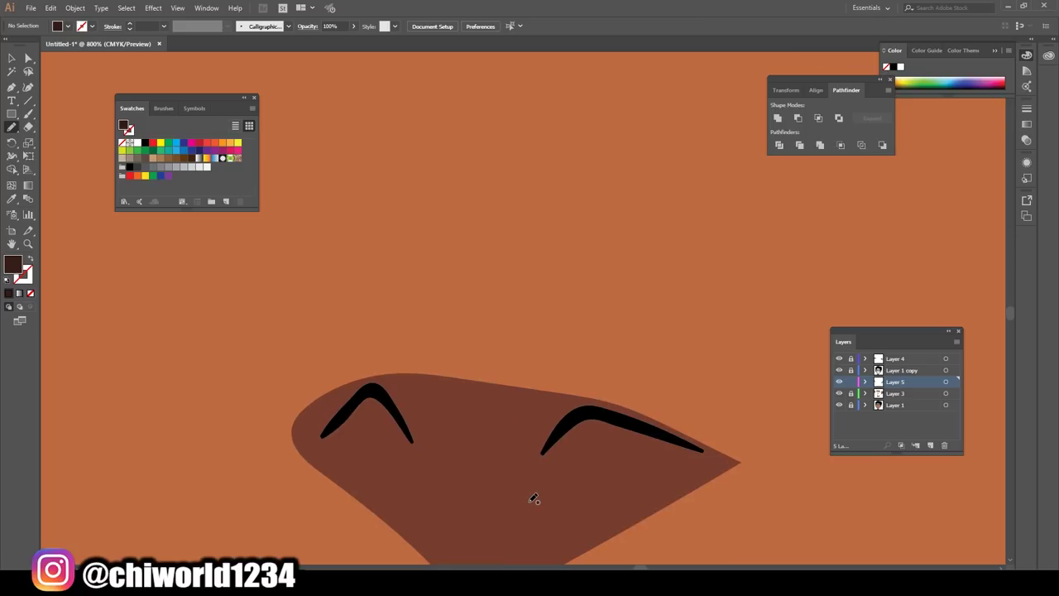
mouse_move(709, 397)
left_mouse_down()
mouse_move(628, 366)
mouse_move(559, 372)
mouse_move(535, 421)
mouse_move(668, 406)
left_mouse_up()
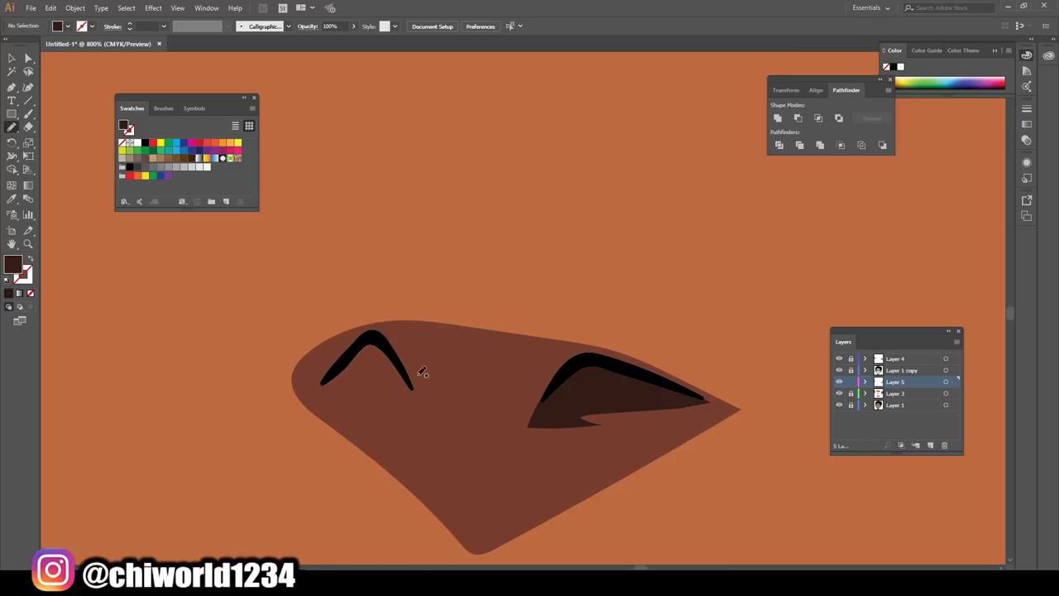
mouse_move(423, 408)
left_mouse_down()
mouse_move(370, 334)
mouse_move(319, 385)
mouse_move(418, 409)
left_mouse_up()
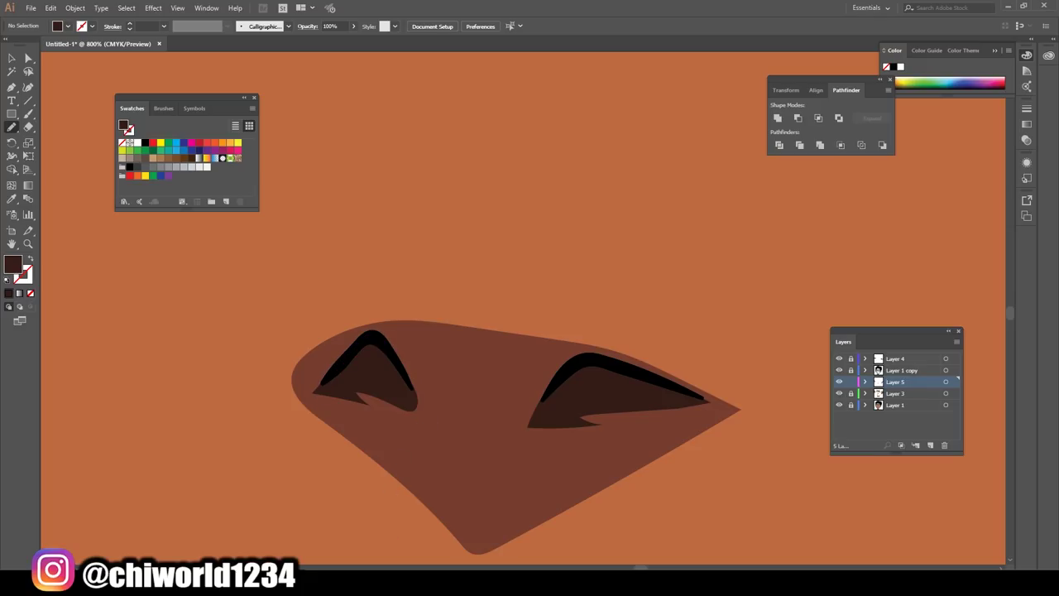
- Draw a dark shadow across the neck below the chin
key("ctrl+minus")
key("ctrl+minus")
key("ctrl+minus")
key("ctrl+minus")
key("ctrl+minus")
key("ctrl+minus")
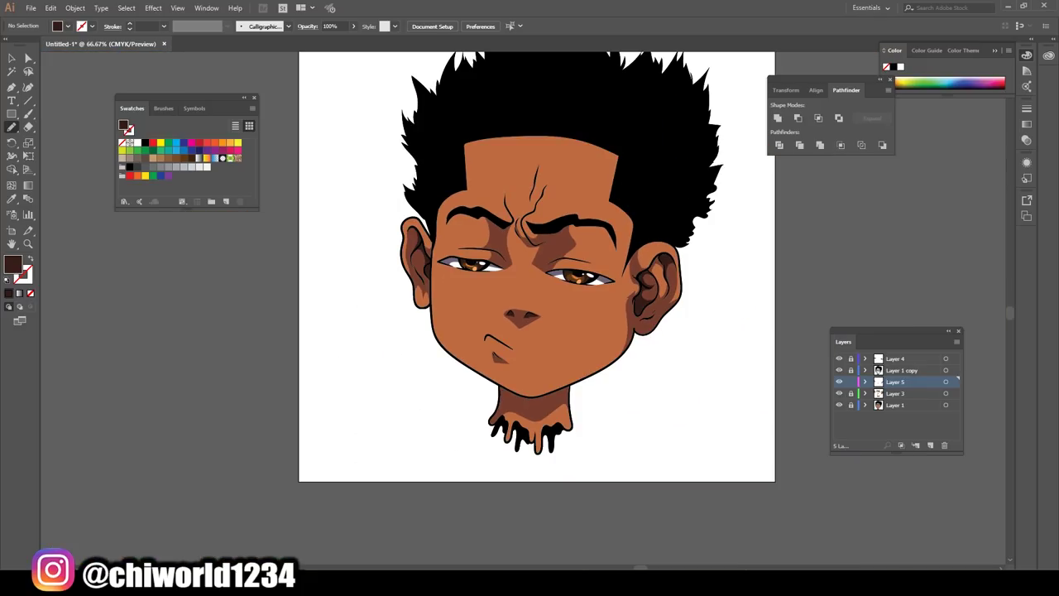
scroll(496, 542, "down", 1)
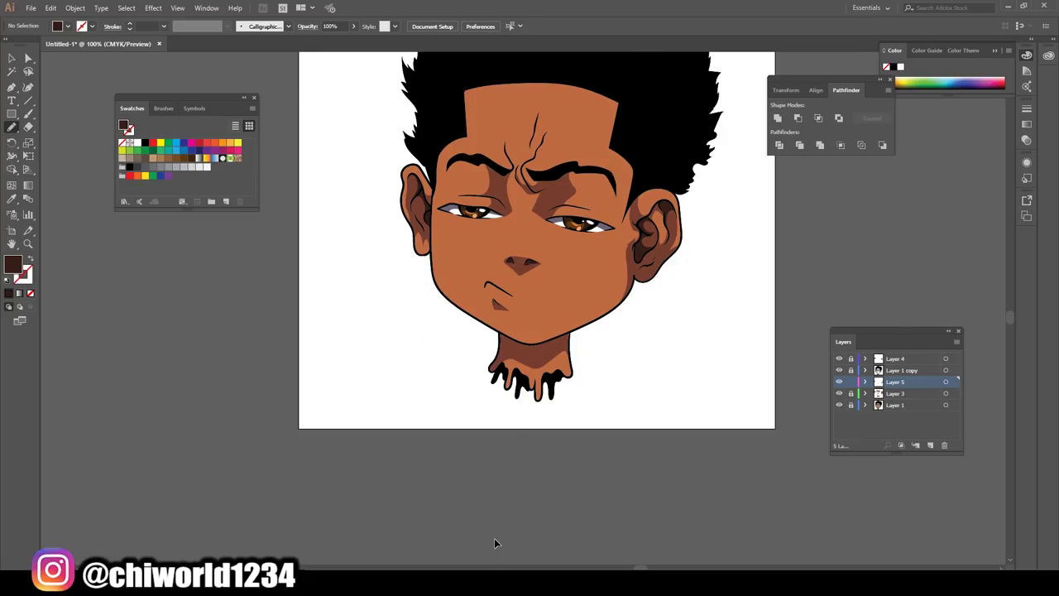
key("ctrl+plus")
key("ctrl+plus")
key("ctrl+plus")
key("ctrl+plus")
key("ctrl+plus")
scroll(499, 537, "right", 1)
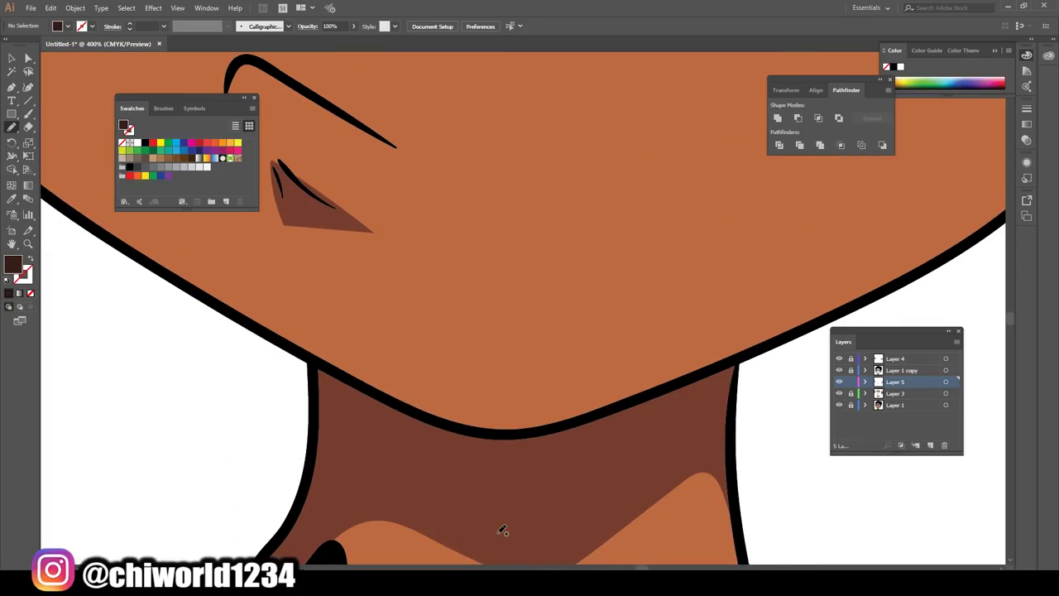
mouse_move(314, 361)
left_mouse_down()
mouse_move(345, 433)
mouse_move(541, 504)
mouse_move(720, 406)
mouse_move(735, 373)
mouse_move(736, 358)
mouse_move(598, 406)
mouse_move(480, 430)
mouse_move(313, 358)
left_mouse_up()
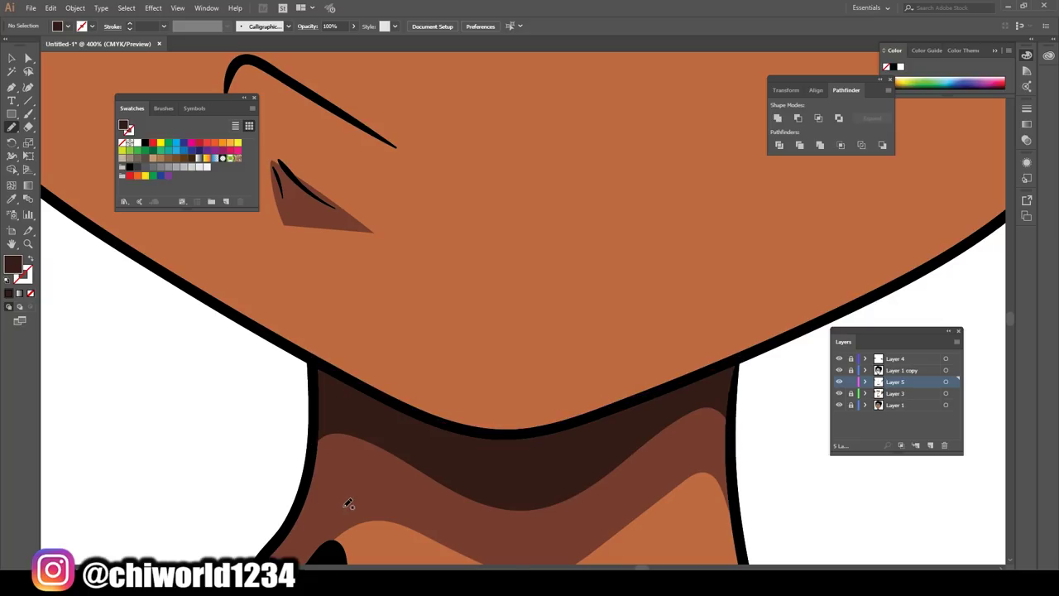
- Trace a dark shadow along the nose-bridge crease
key("ctrl+1")
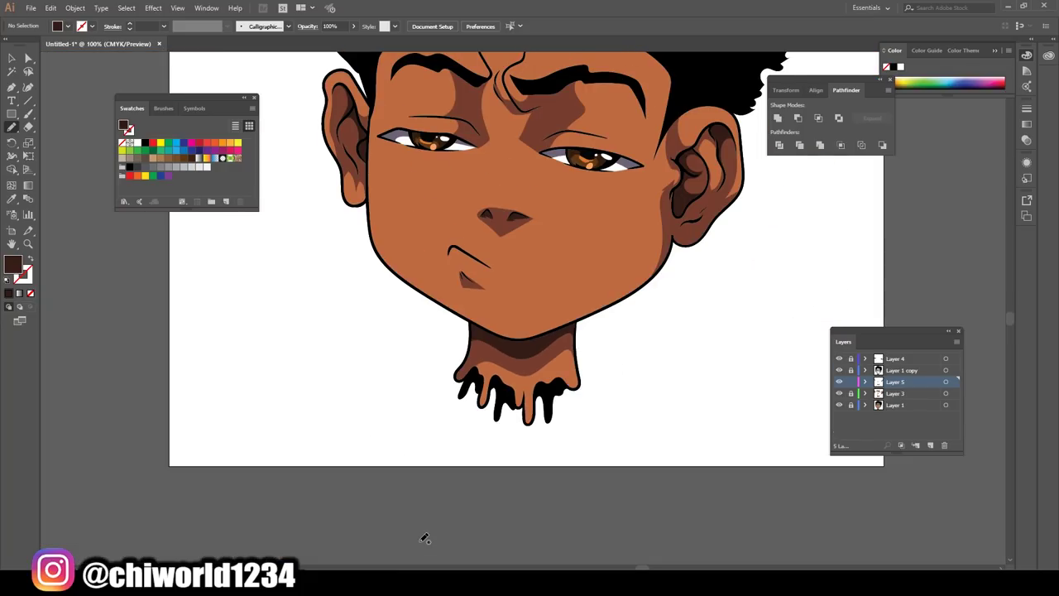
scroll(438, 542, "up", 4)
scroll(450, 545, "up", 1)
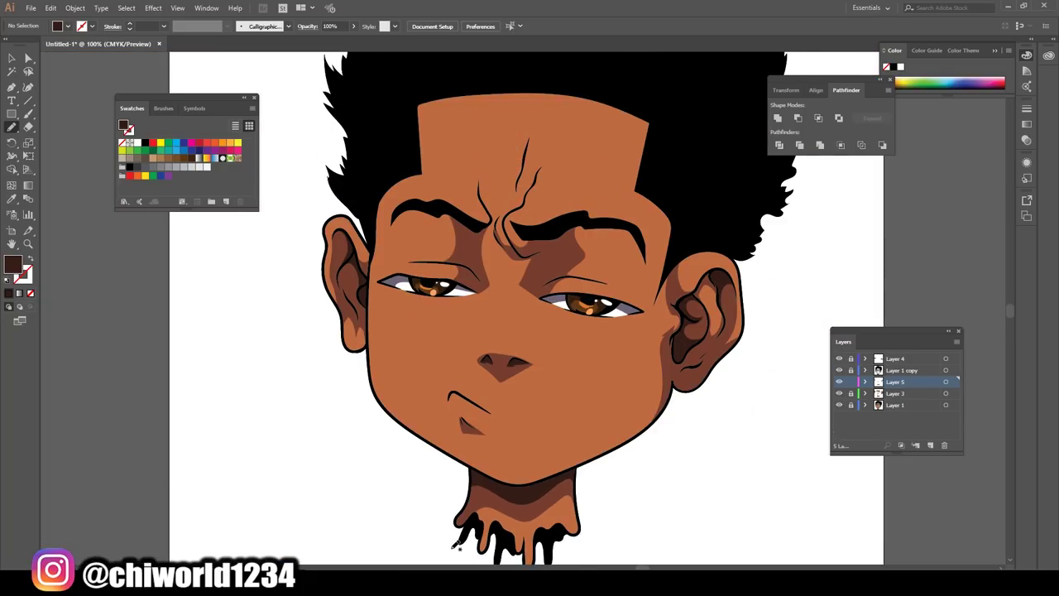
key("ctrl+plus")
key("ctrl+plus")
key("ctrl+plus")
key("ctrl+plus")
scroll(434, 293, "up", 2)
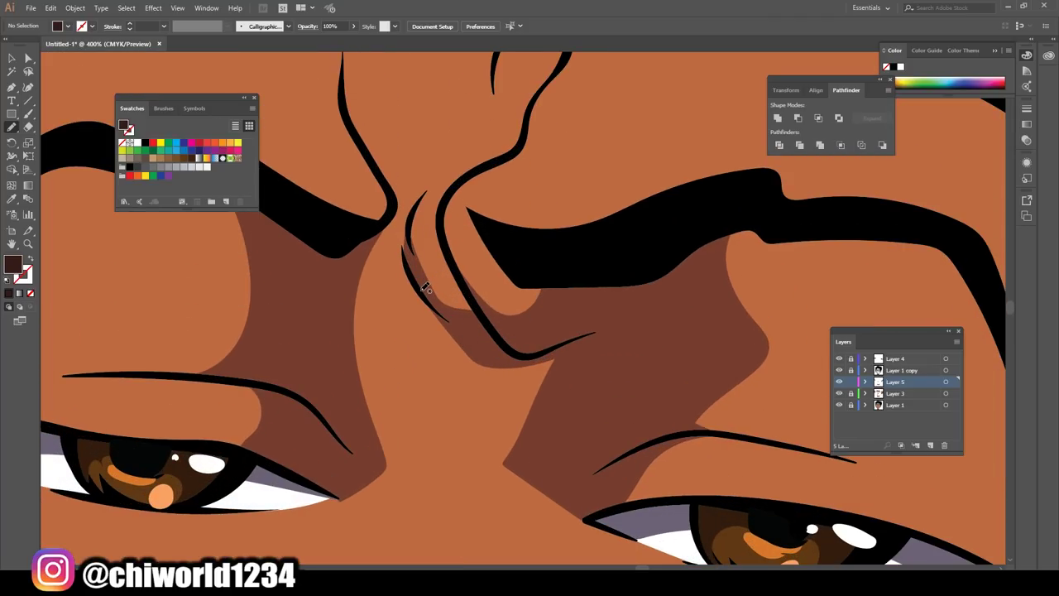
mouse_move(422, 289)
left_mouse_down()
mouse_move(610, 327)
mouse_move(642, 315)
mouse_move(516, 369)
mouse_move(483, 359)
mouse_move(420, 285)
mouse_move(449, 339)
mouse_move(487, 366)
mouse_move(477, 335)
mouse_move(415, 280)
left_mouse_up()
- Draw a closed dark crease shadow above one eye
key("ctrl+minus")
key("ctrl+minus")
key("ctrl+minus")
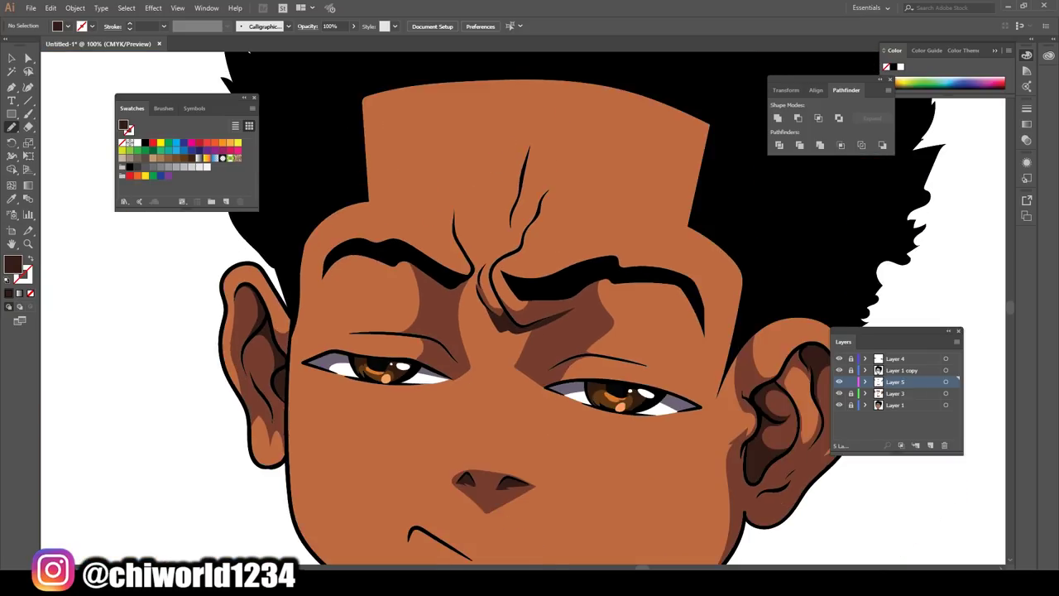
key("ctrl+minus")
scroll(599, 469, "down", 1)
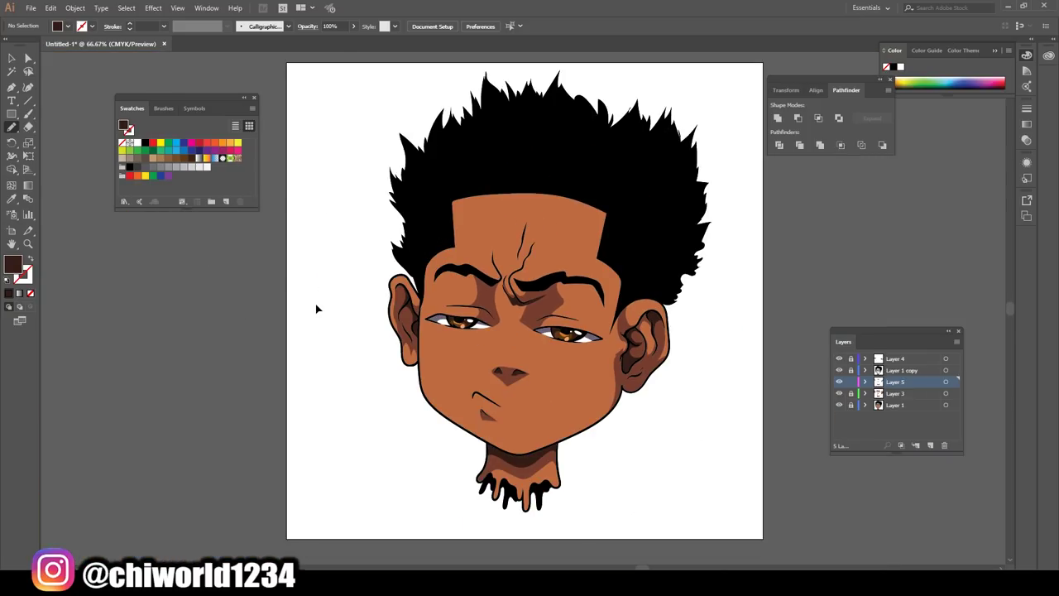
key("ctrl+plus")
key("ctrl+plus")
key("ctrl+plus")
key("ctrl+plus")
key("ctrl+plus")
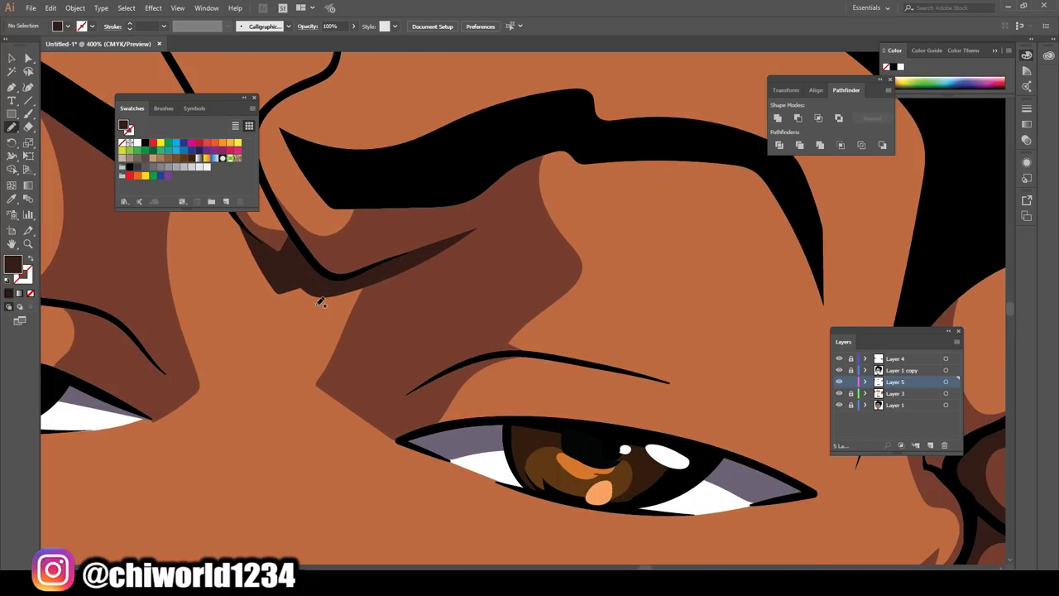
left_click_drag(407, 392, 586, 358)
left_click_drag(585, 358, 400, 402)
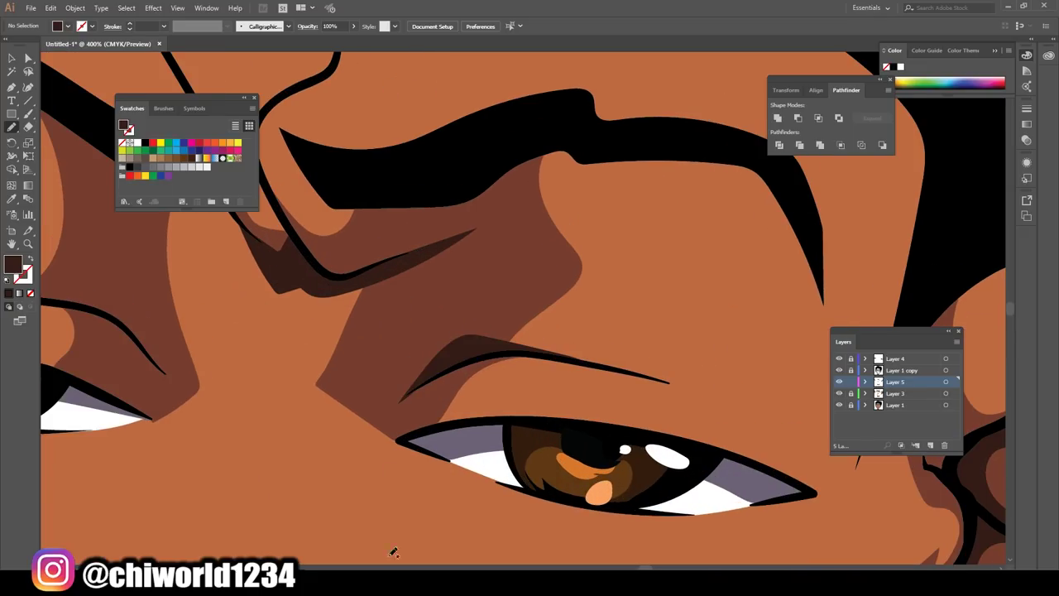
- Draw a matching closed crease shadow above the other eye
key("ctrl+minus")
key("ctrl+minus")
key("ctrl+minus")
key("ctrl+plus")
key("ctrl+plus")
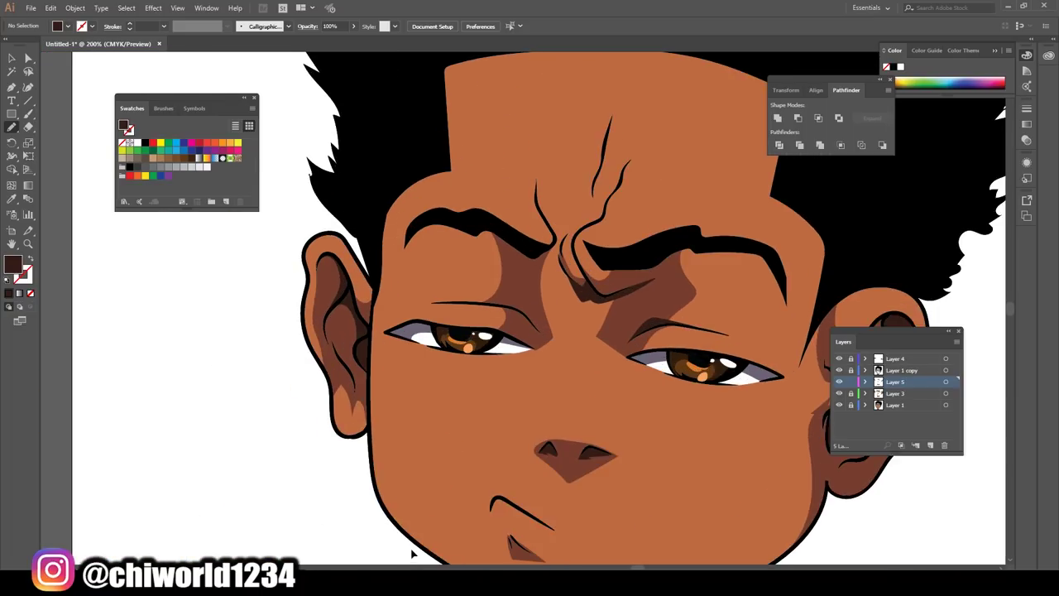
key("ctrl+plus")
key("ctrl+plus")
left_click_drag(407, 290, 622, 379)
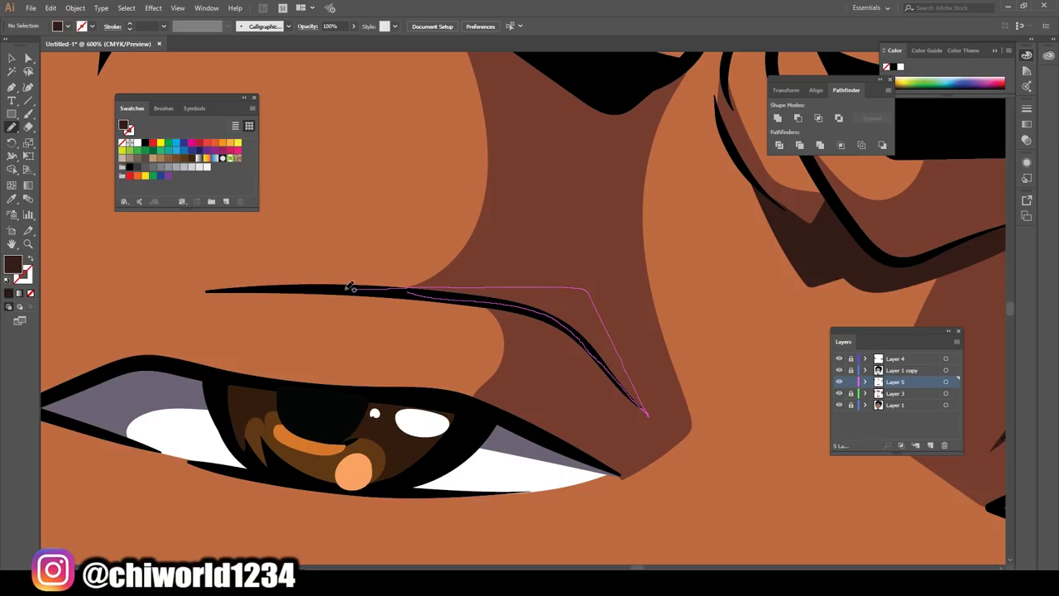
left_click_drag(622, 379, 350, 287)
key("ctrl+minus")
key("ctrl+minus")
key("ctrl+minus")
key("ctrl+minus")
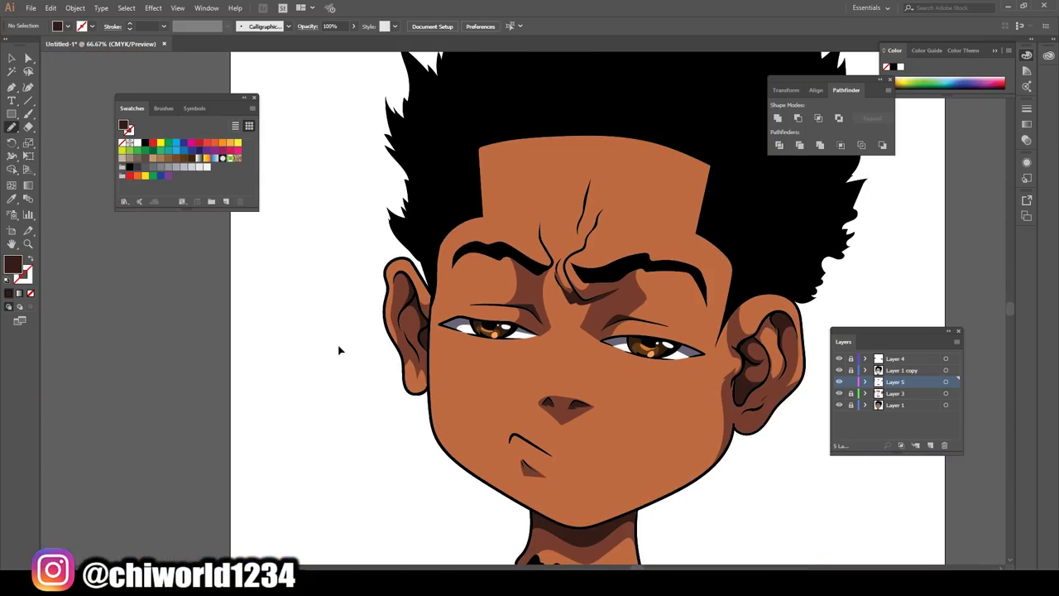
key("ctrl+minus")
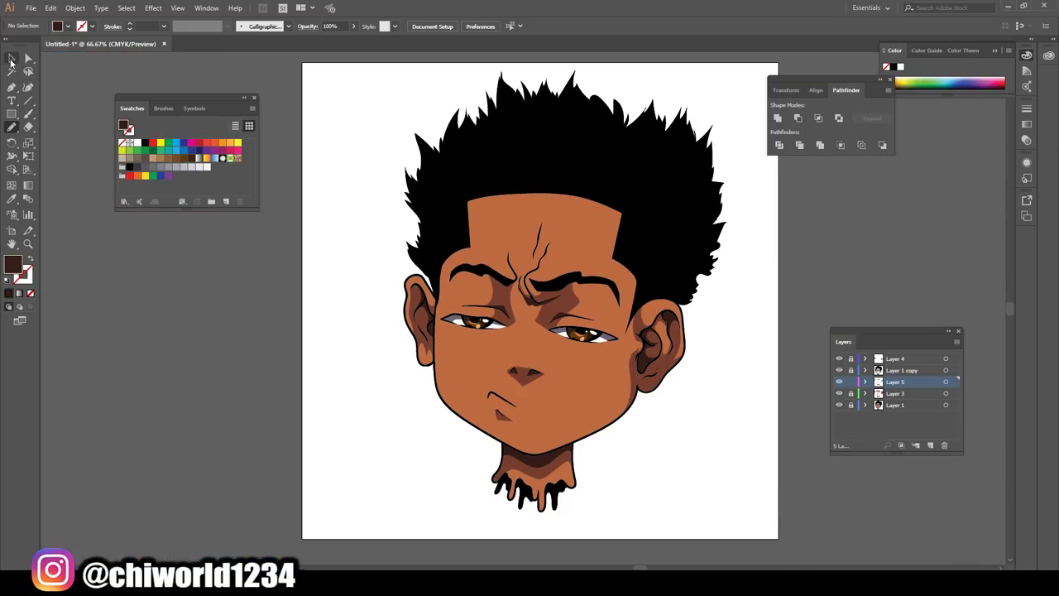
- Make the lower-face shading darker and redder via Adjust Color Balance (black, magenta, cyan)
left_click(12, 58)
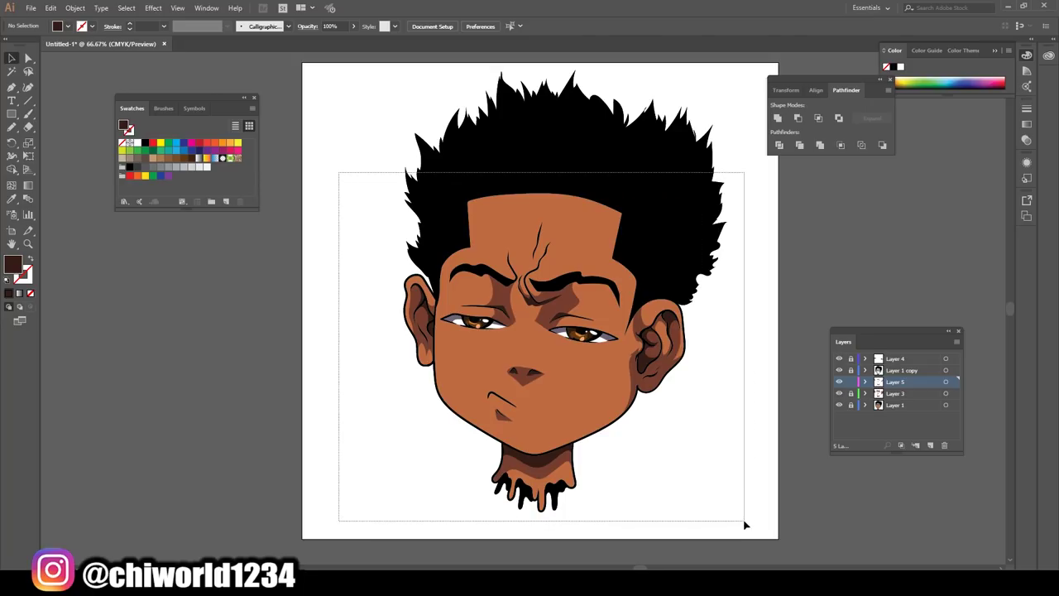
left_click_drag(339, 176, 744, 521)
key("ctrl+plus")
key("ctrl+plus")
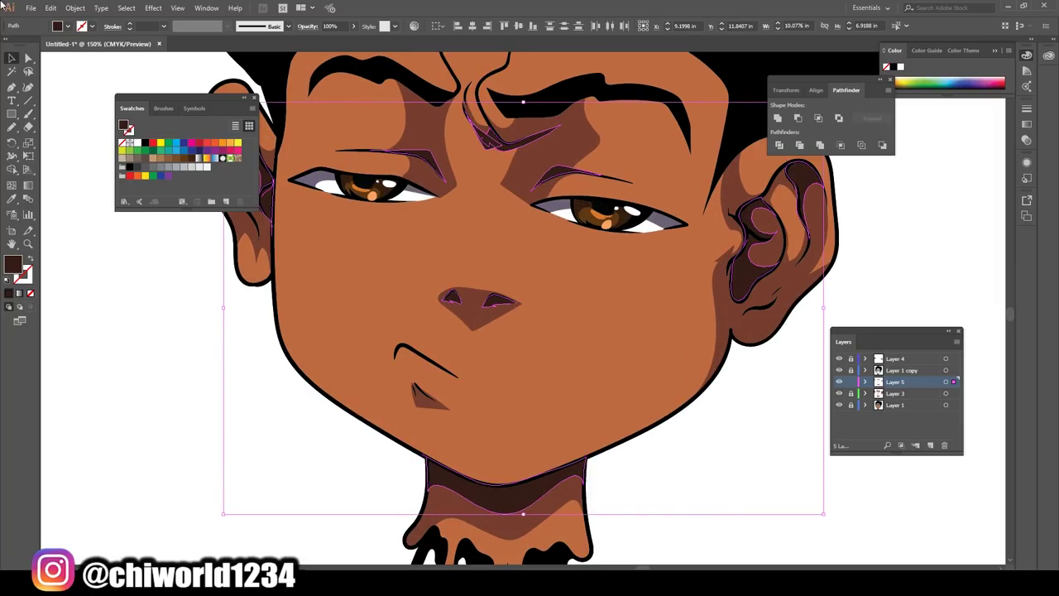
left_click(75, 7)
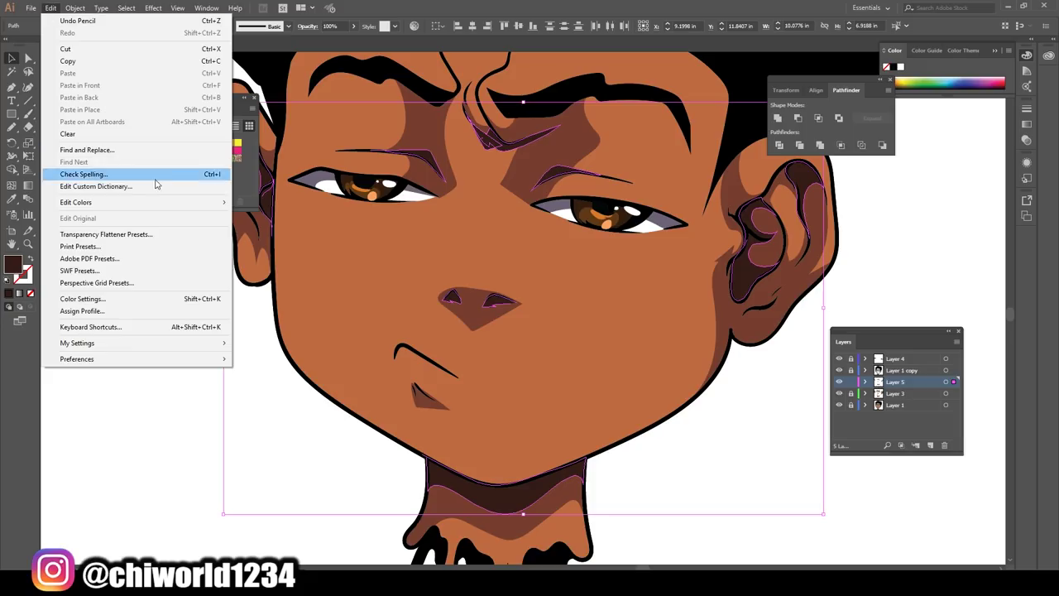
mouse_move(276, 214)
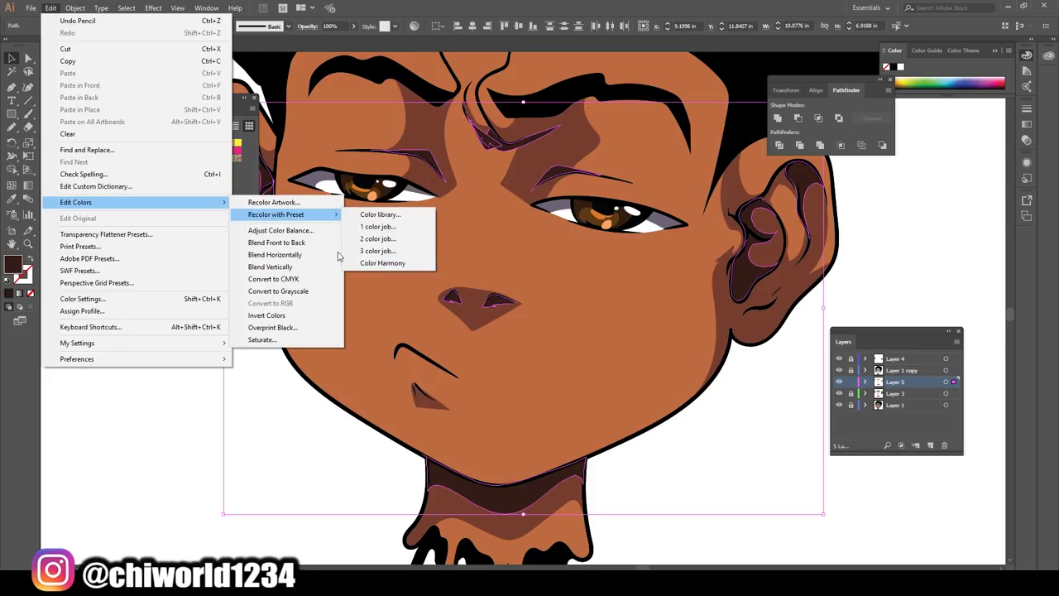
left_click(52, 9)
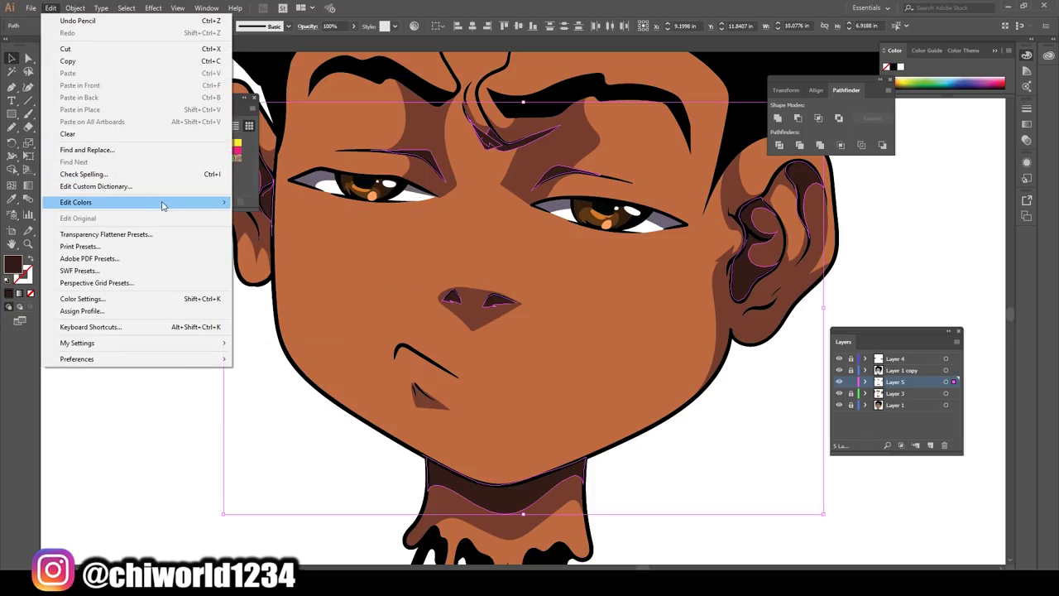
mouse_move(76, 202)
left_click(264, 234)
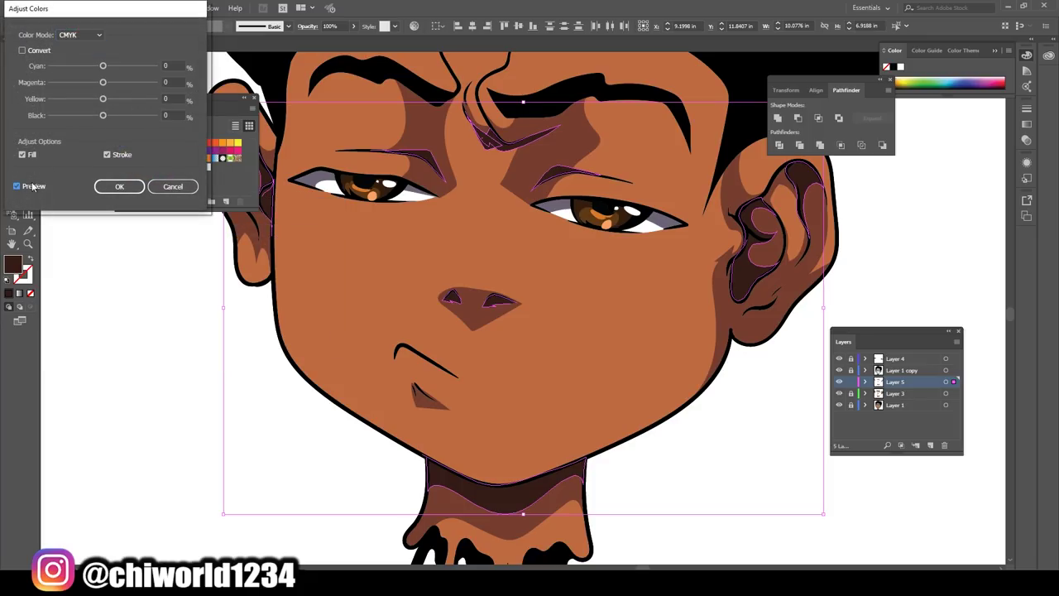
left_click_drag(119, 121, 88, 101)
mouse_move(103, 83)
left_mouse_down()
mouse_move(113, 84)
mouse_move(88, 103)
mouse_move(109, 102)
mouse_move(89, 118)
left_mouse_up()
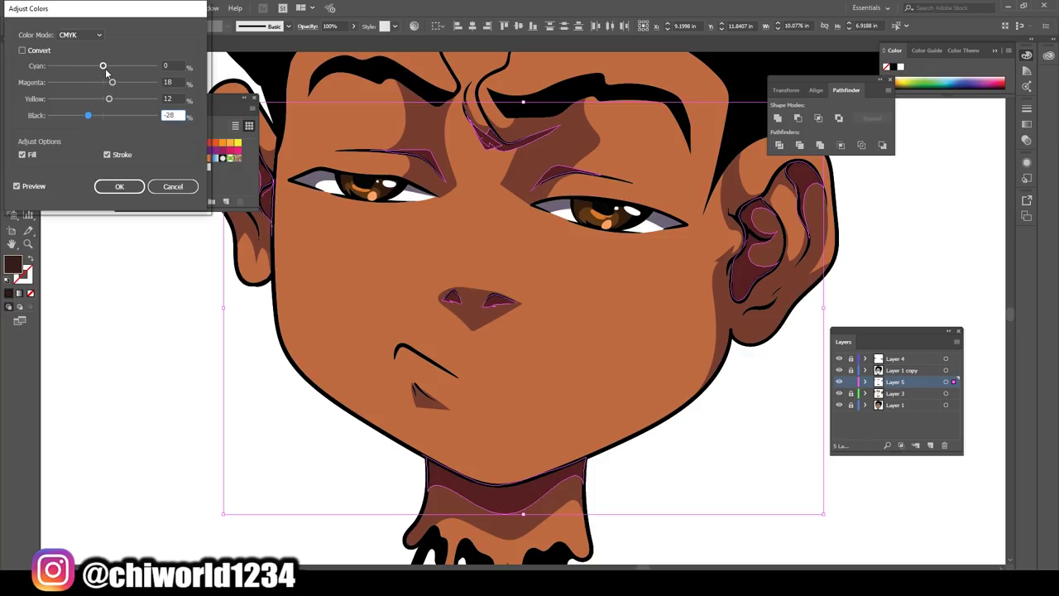
left_click_drag(105, 69, 113, 70)
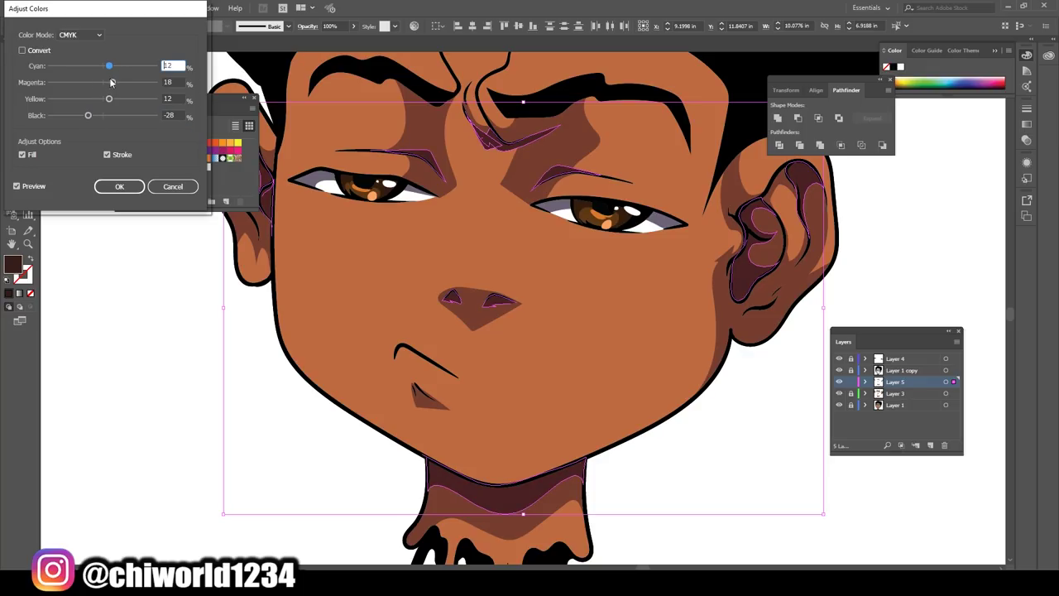
left_click(119, 187)
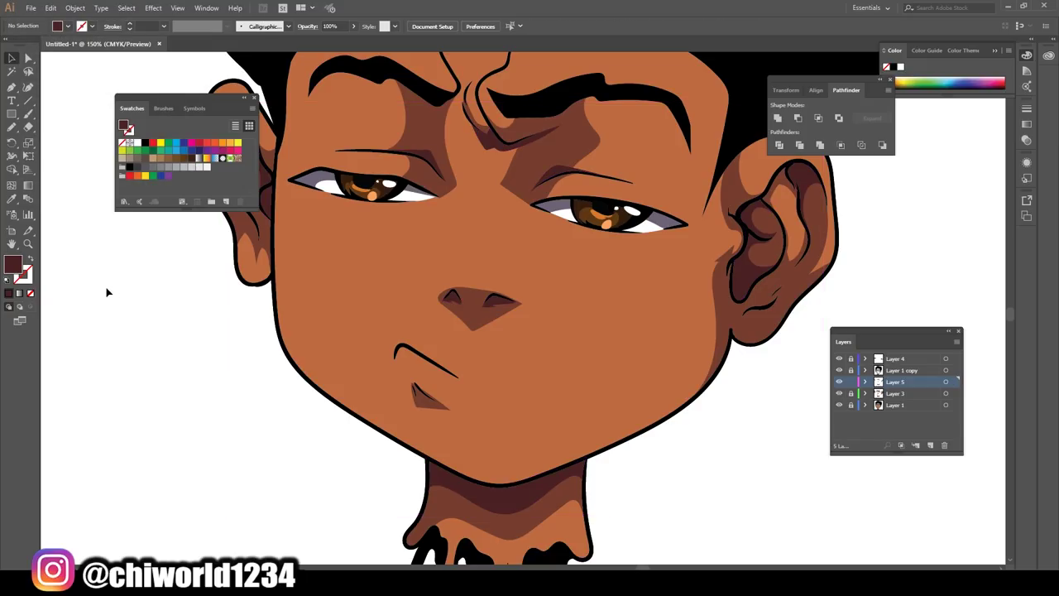
- Marquee-select all of the face paths
key("ctrl+minus")
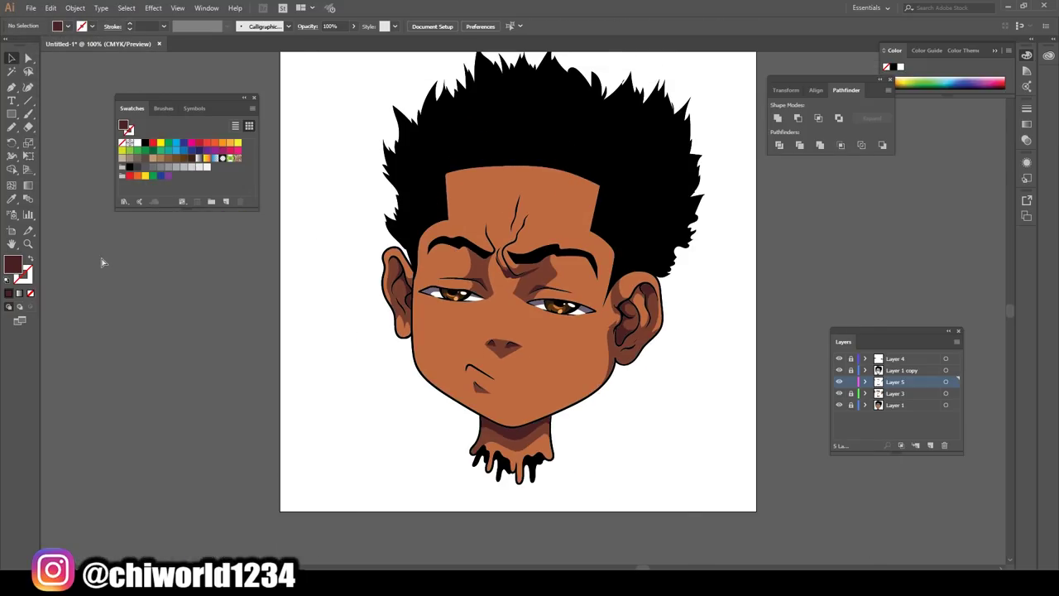
key("ctrl+plus")
mouse_move(287, 128)
left_mouse_down()
mouse_move(743, 526)
mouse_move(762, 527)
left_mouse_up()
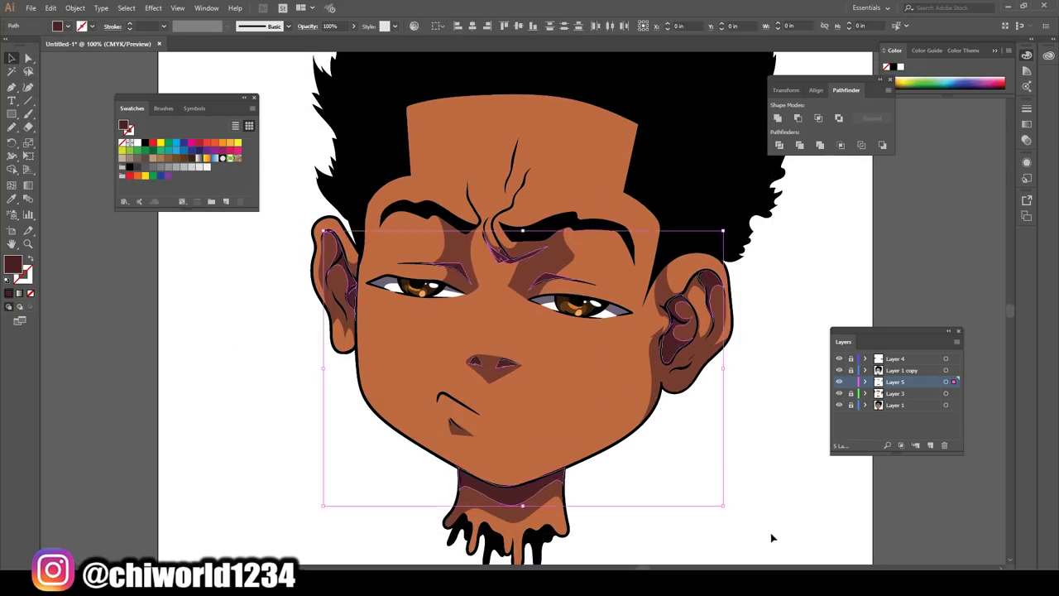
- Recolor the selected face artwork with hue 360, then deselect and fit the artboard
left_click(51, 7)
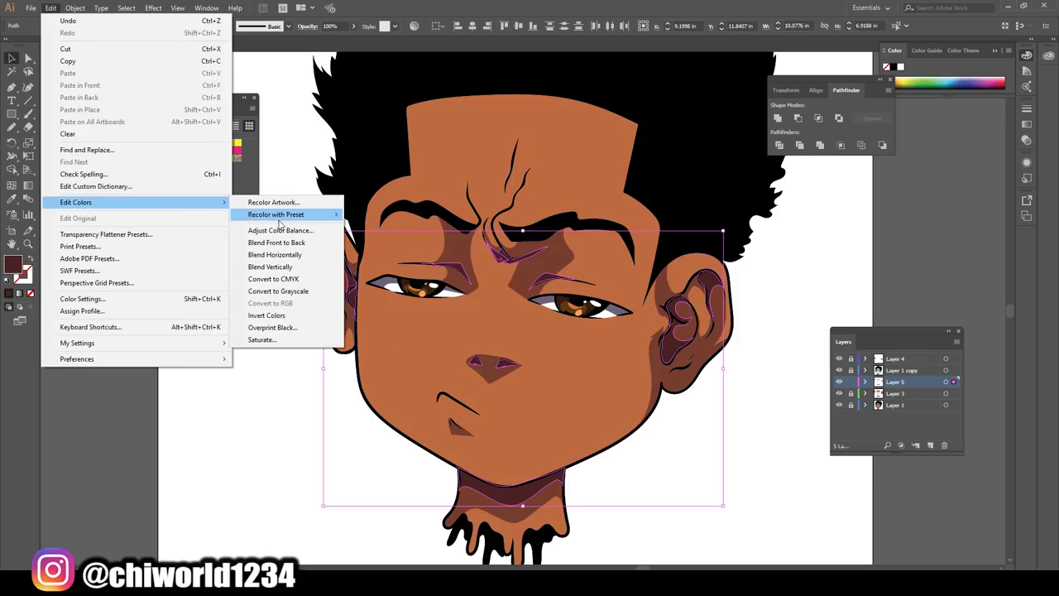
left_click(286, 230)
left_click(173, 186)
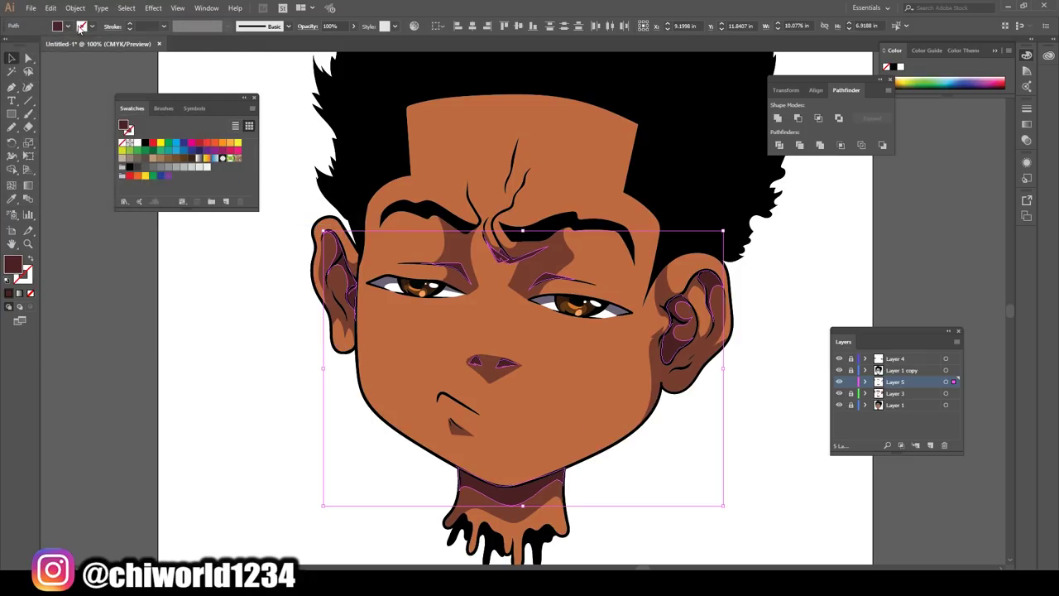
left_click(51, 7)
mouse_move(136, 202)
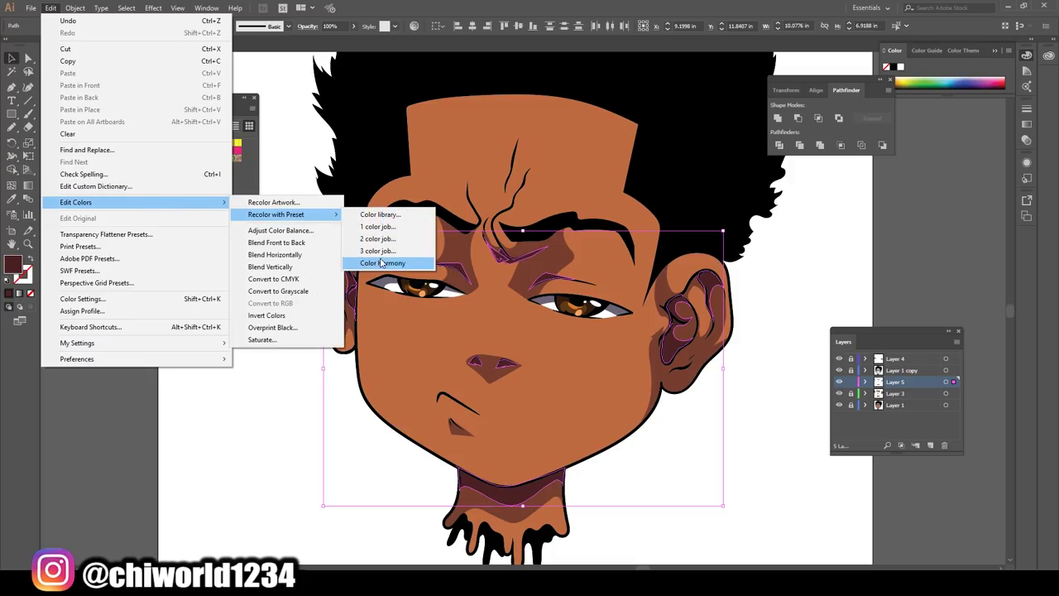
left_click(369, 258)
mouse_move(98, 246)
left_mouse_down()
mouse_move(117, 244)
mouse_move(50, 243)
left_mouse_up()
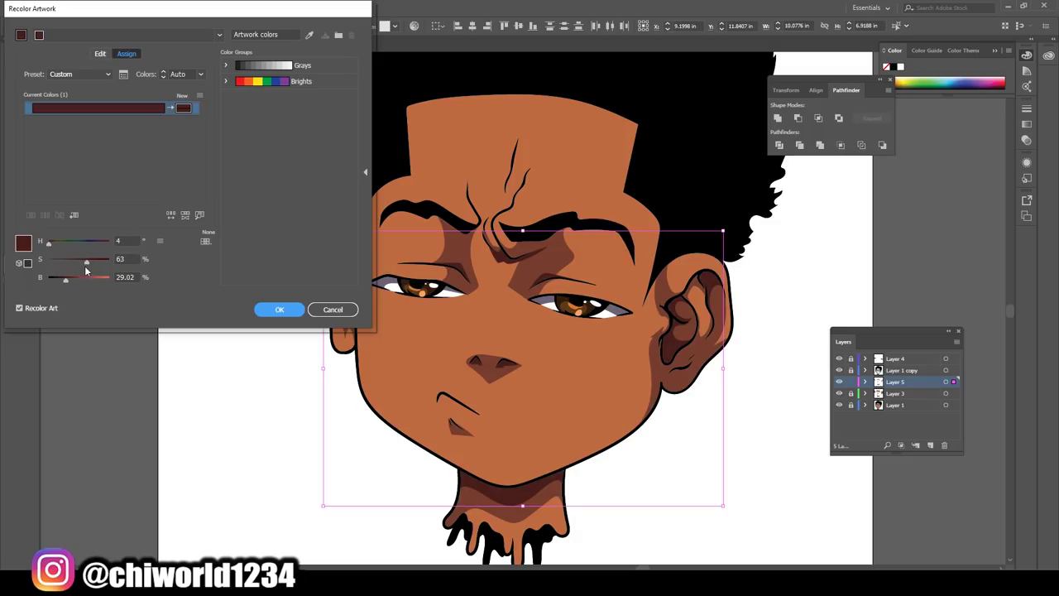
left_click(280, 311)
left_click(173, 350)
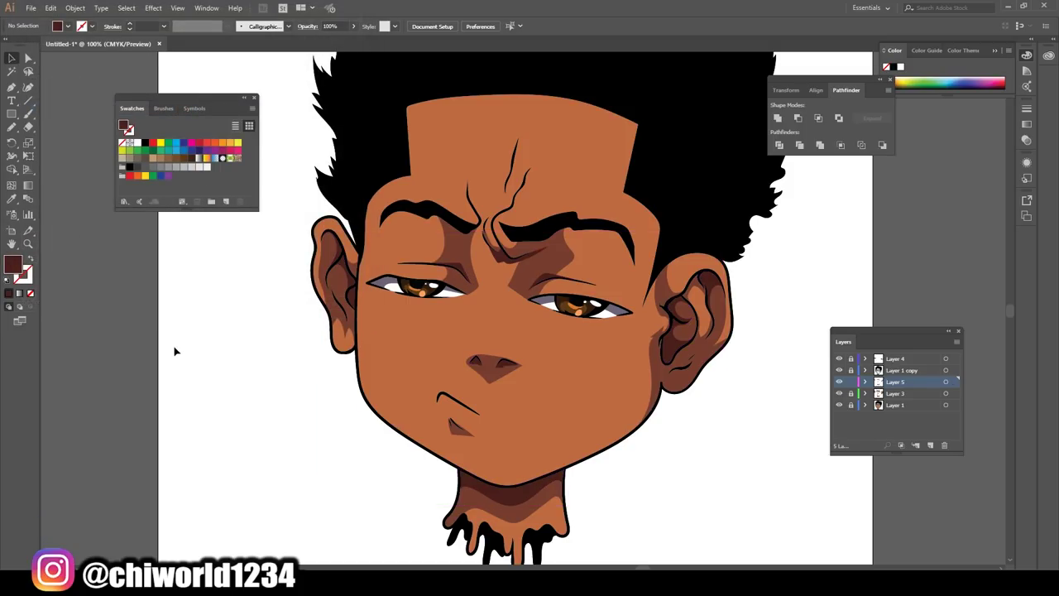
key("ctrl+0")
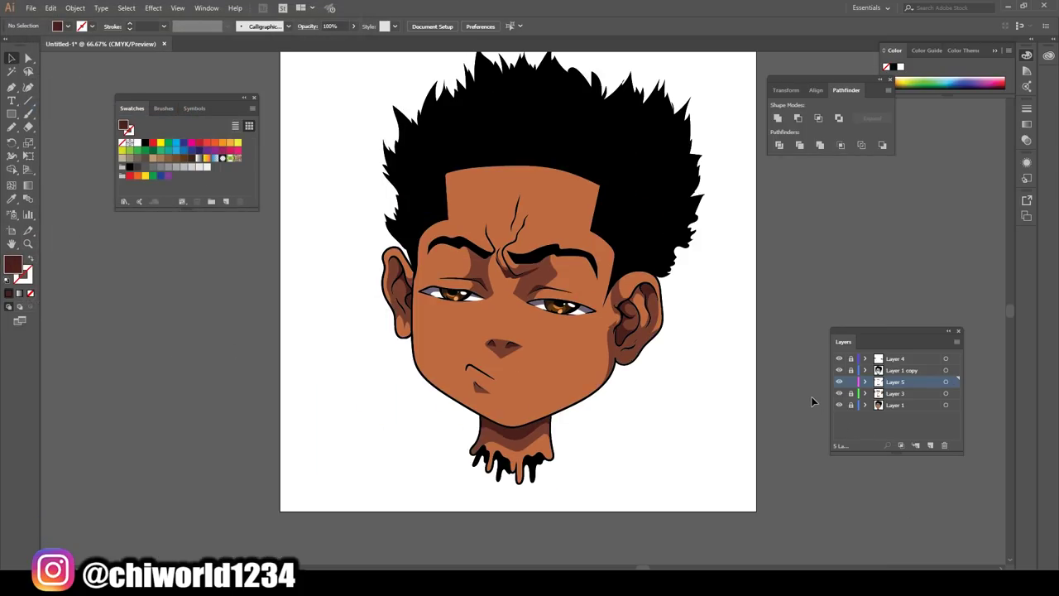
- On a new layer, sample the skin orange and set a lighter orange fill for highlights
key("ctrl+minus")
key("ctrl+plus")
key("ctrl+plus")
key("ctrl+plus")
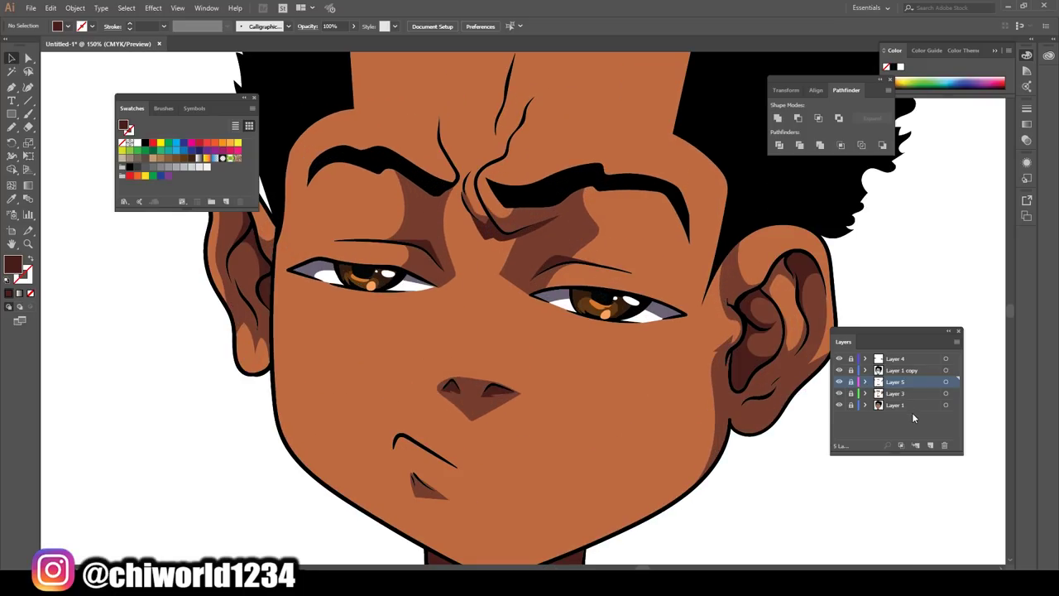
left_click(930, 445)
left_click(8, 201)
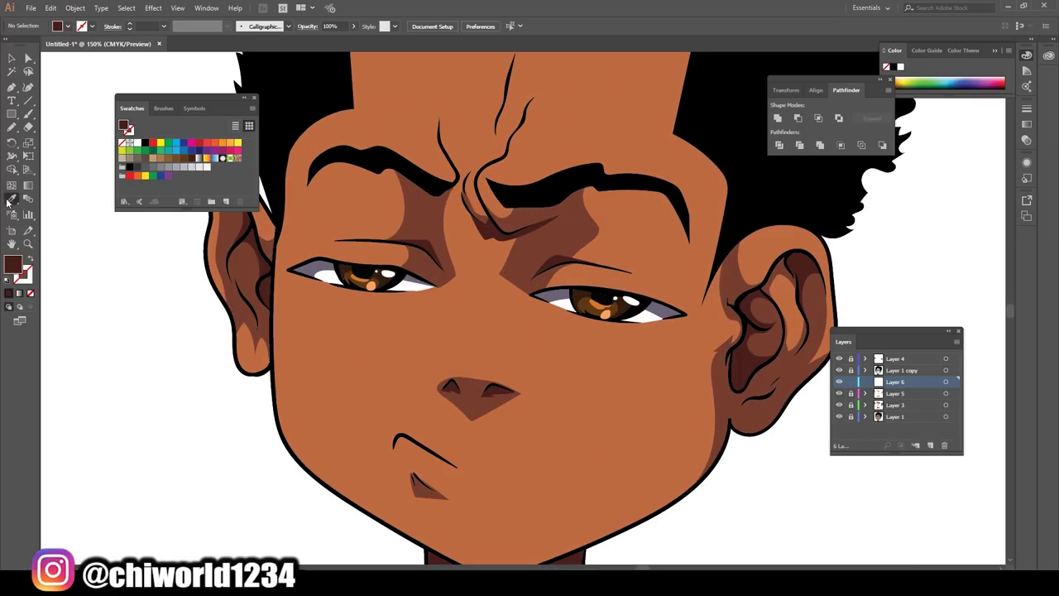
left_click(440, 329)
double_click(13, 265)
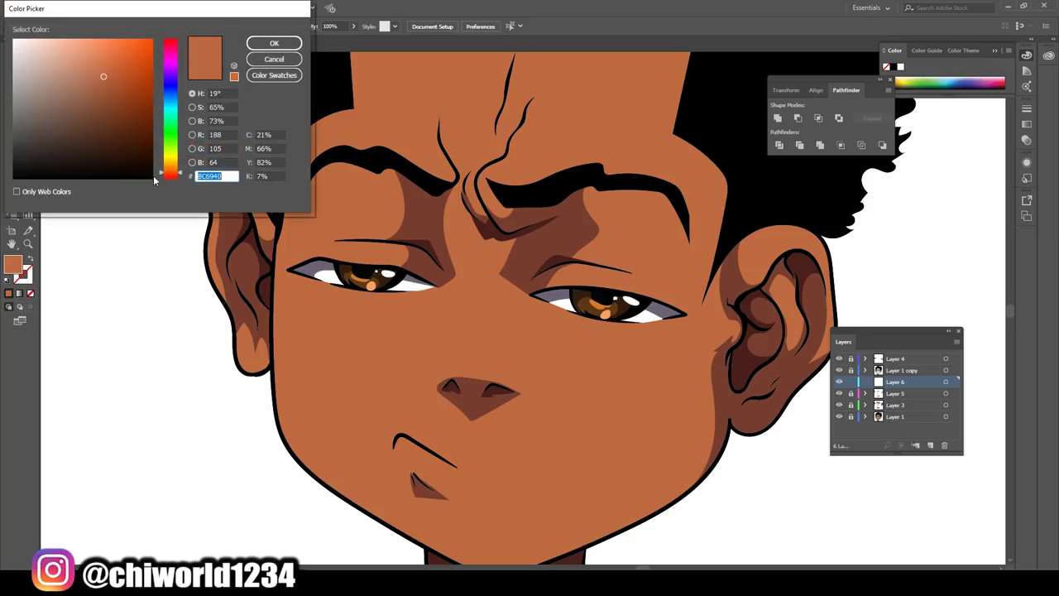
left_click_drag(104, 88, 106, 52)
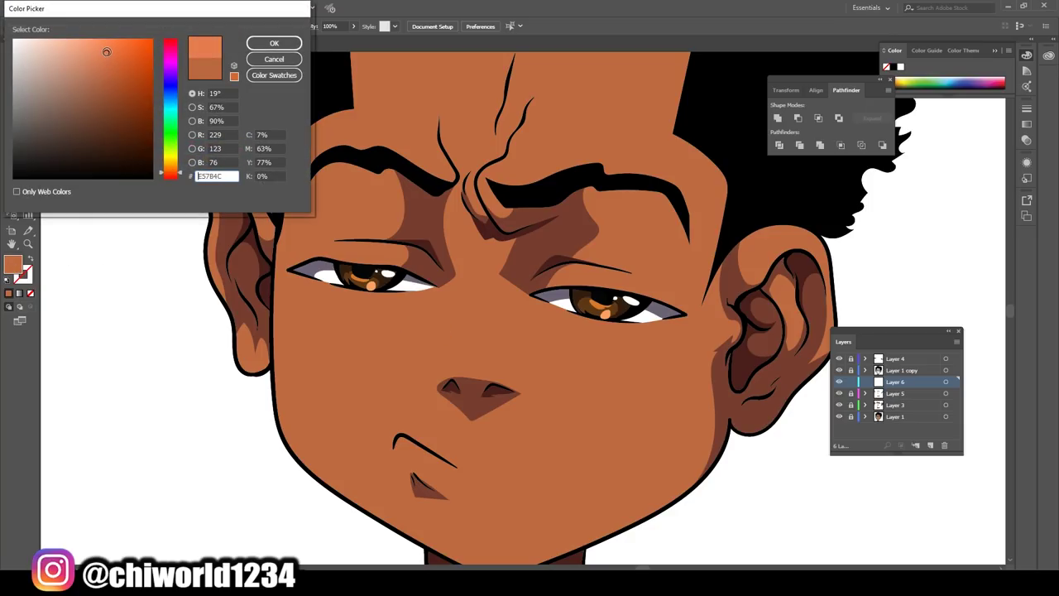
left_click(274, 43)
- Paint light orange highlights down the nose bridge and just below the mouth line
left_click(11, 127)
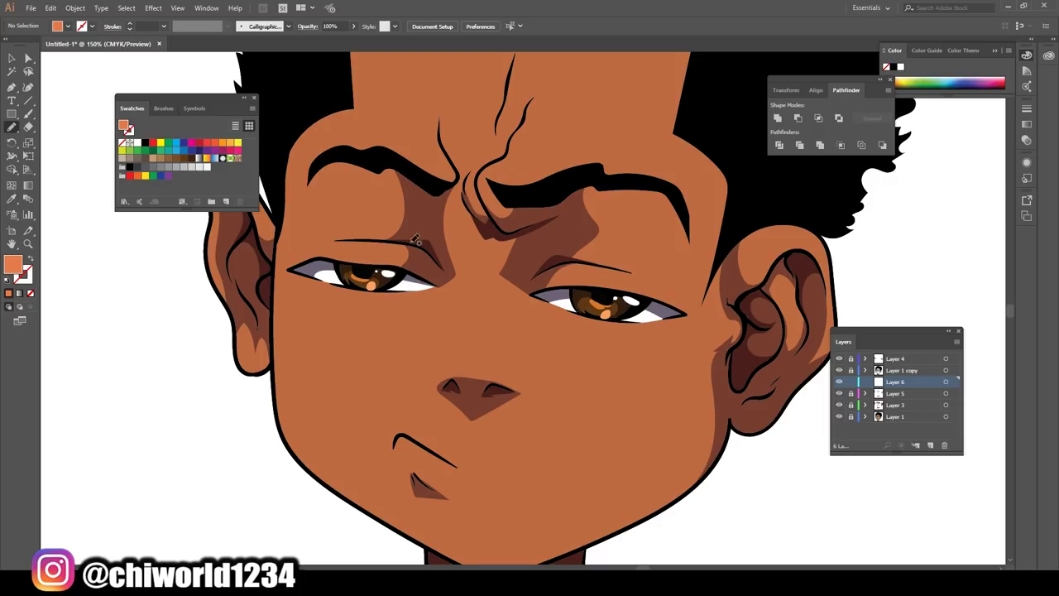
scroll(431, 245, "up", 2)
left_click_drag(445, 421, 438, 429)
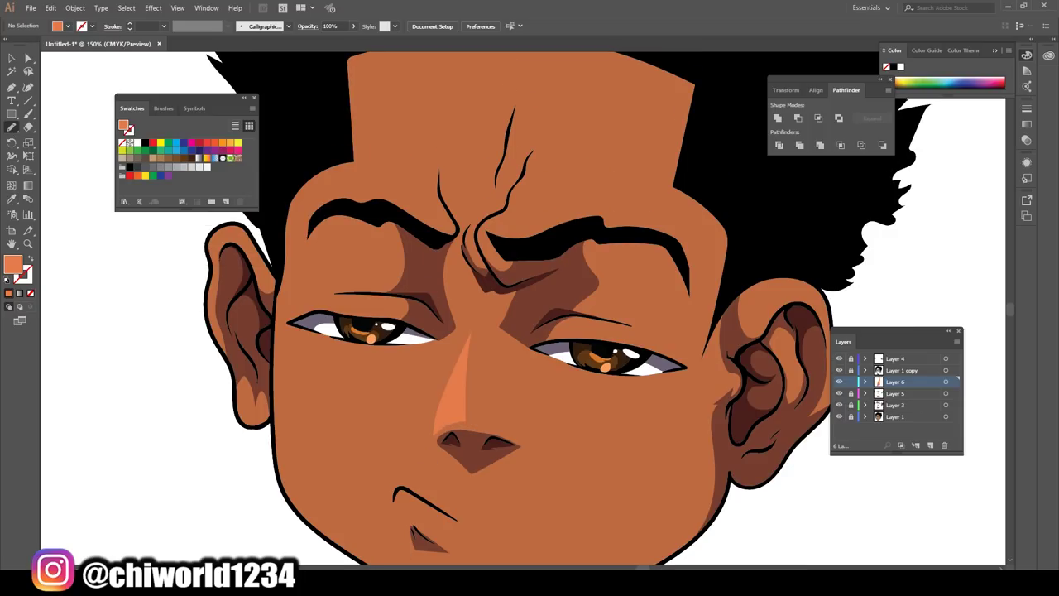
key("ctrl+0")
scroll(508, 539, "down", 1)
scroll(508, 539, "up", 3)
scroll(508, 538, "up", 2)
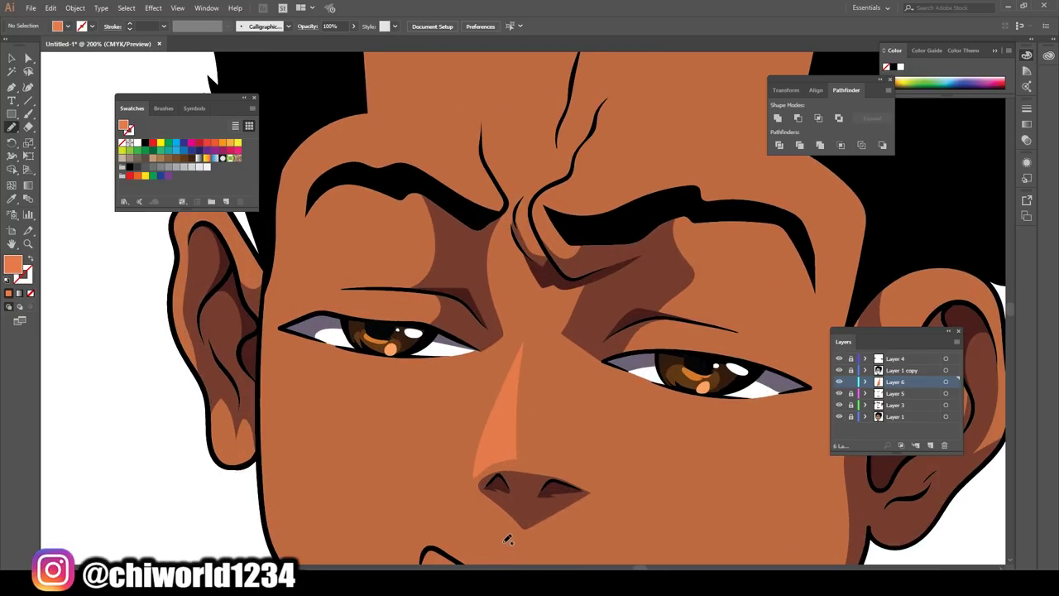
scroll(508, 538, "down", 3)
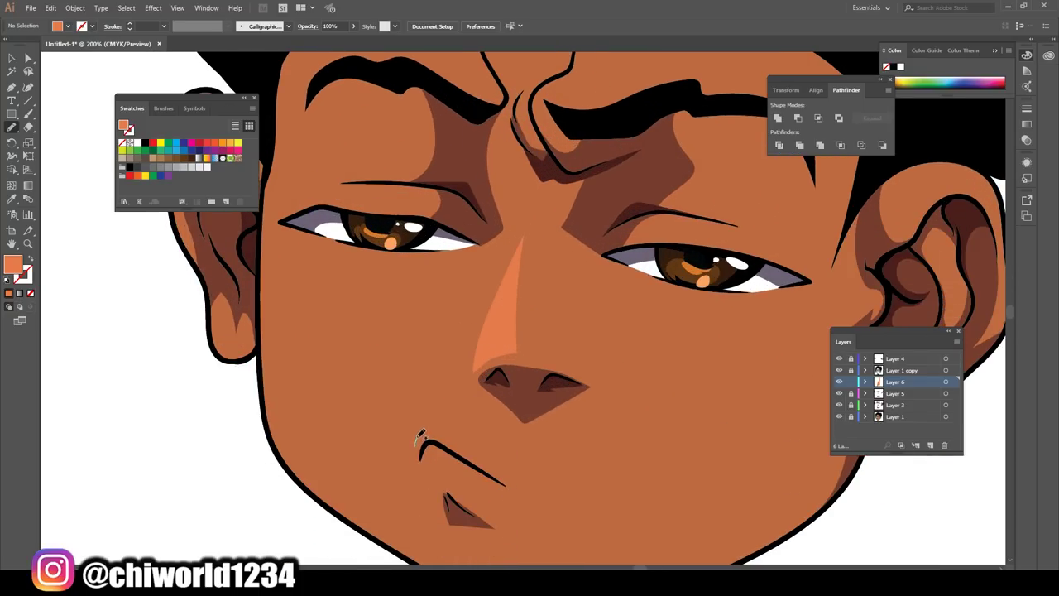
mouse_move(420, 436)
left_mouse_down()
mouse_move(465, 440)
mouse_move(425, 404)
mouse_move(419, 431)
left_mouse_up()
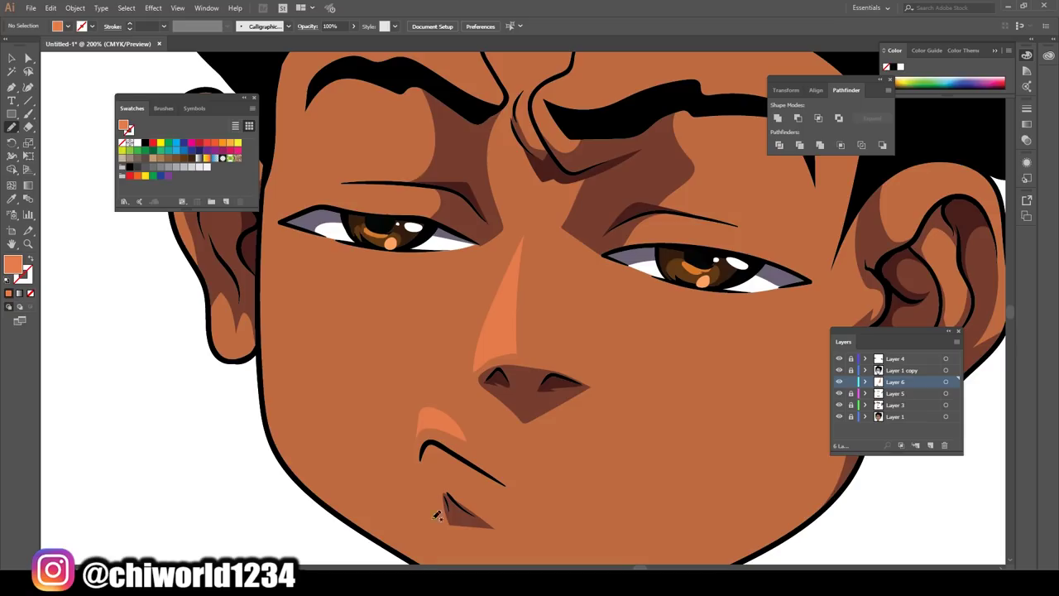
key("ctrl+z")
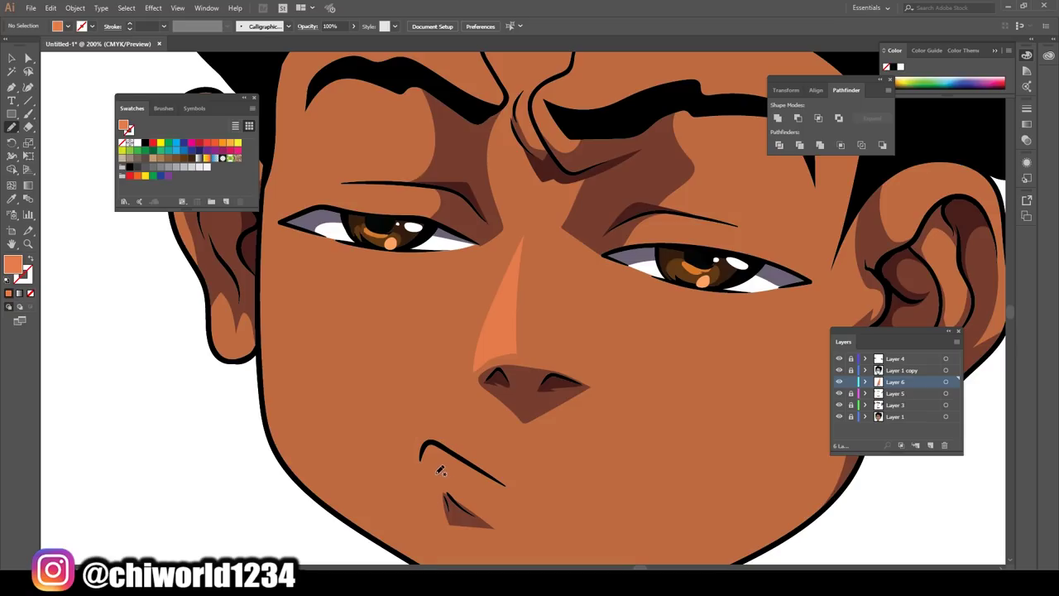
left_click_drag(440, 470, 430, 455)
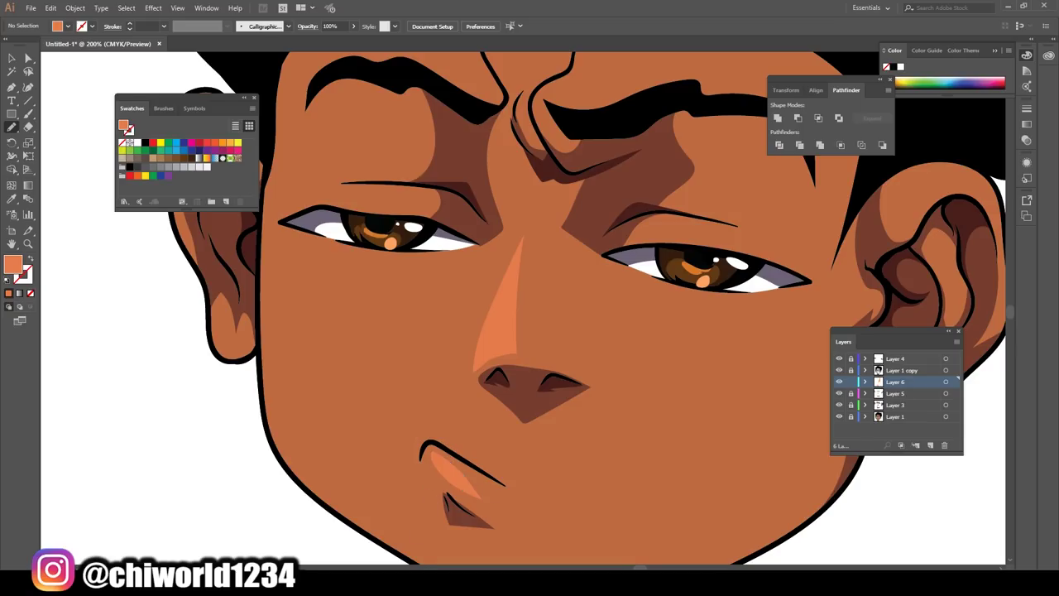
- Add highlight shapes along the upper eyelid, over the brow, and on the cheek
key("ctrl+minus")
key("ctrl+minus")
key("ctrl+plus")
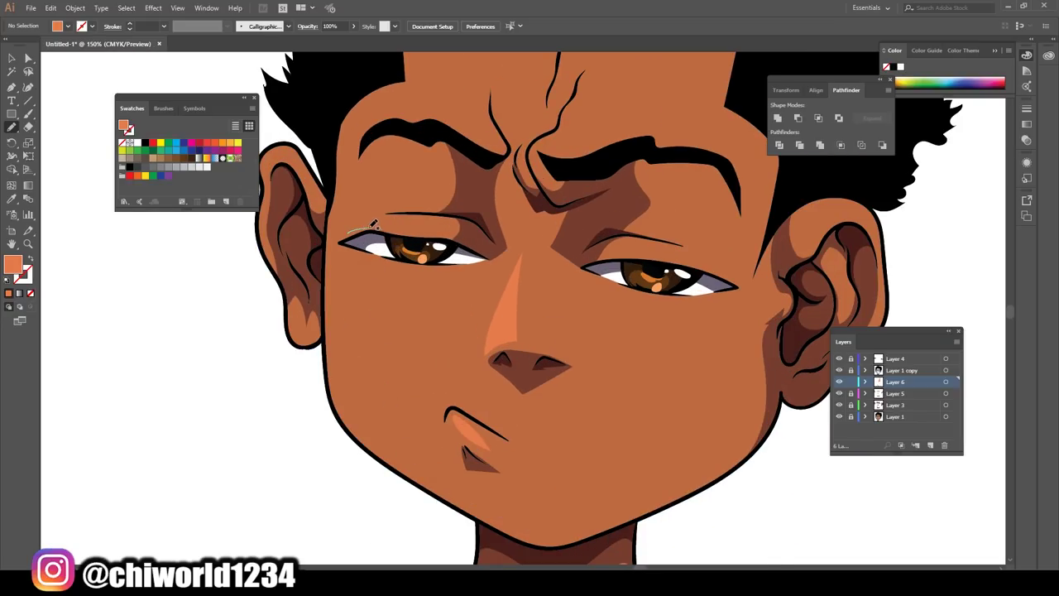
mouse_move(373, 225)
left_mouse_down()
mouse_move(420, 230)
mouse_move(385, 171)
left_mouse_up()
left_click_drag(384, 171, 341, 240)
key("ctrl+minus")
key("ctrl+minus")
key("ctrl+minus")
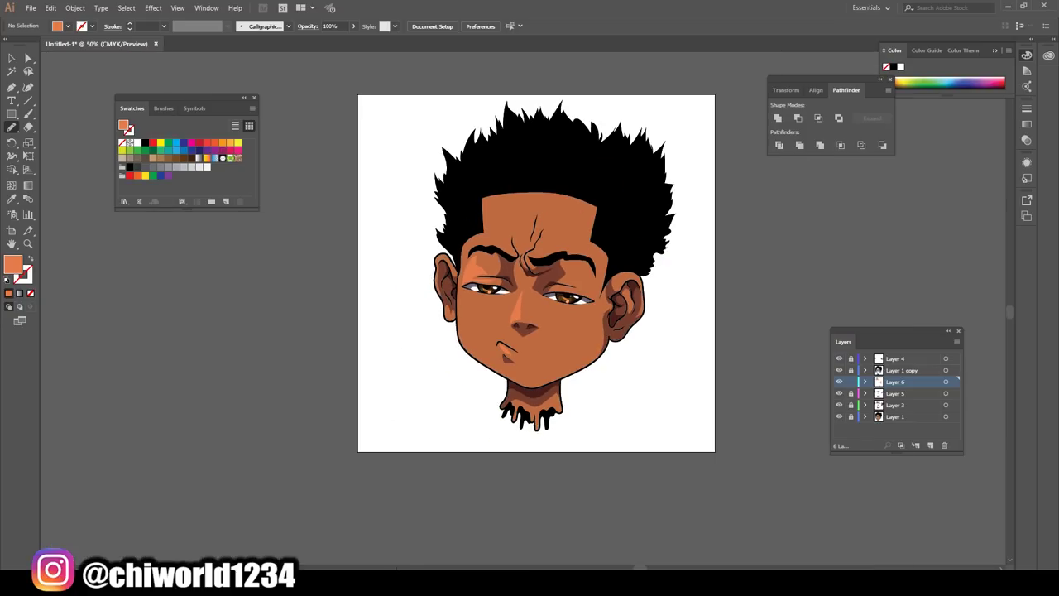
key("ctrl+plus")
key("ctrl+plus")
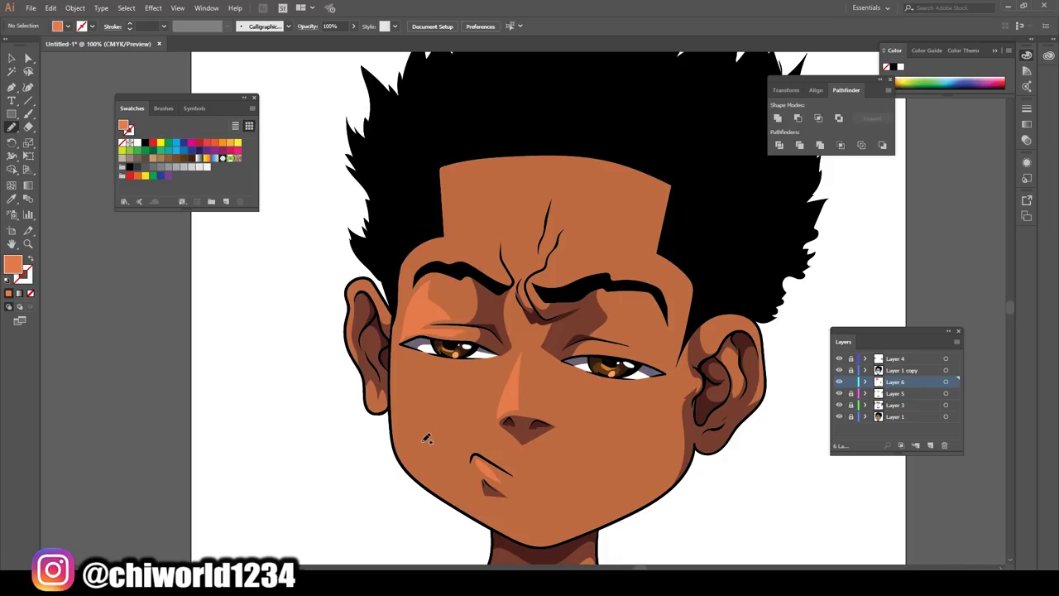
mouse_move(404, 423)
left_mouse_down()
mouse_move(405, 354)
mouse_move(465, 369)
mouse_move(398, 355)
mouse_move(405, 478)
left_mouse_up()
- Add highlight strokes along the top of the eyebrow and down the cheek
key("ctrl+minus")
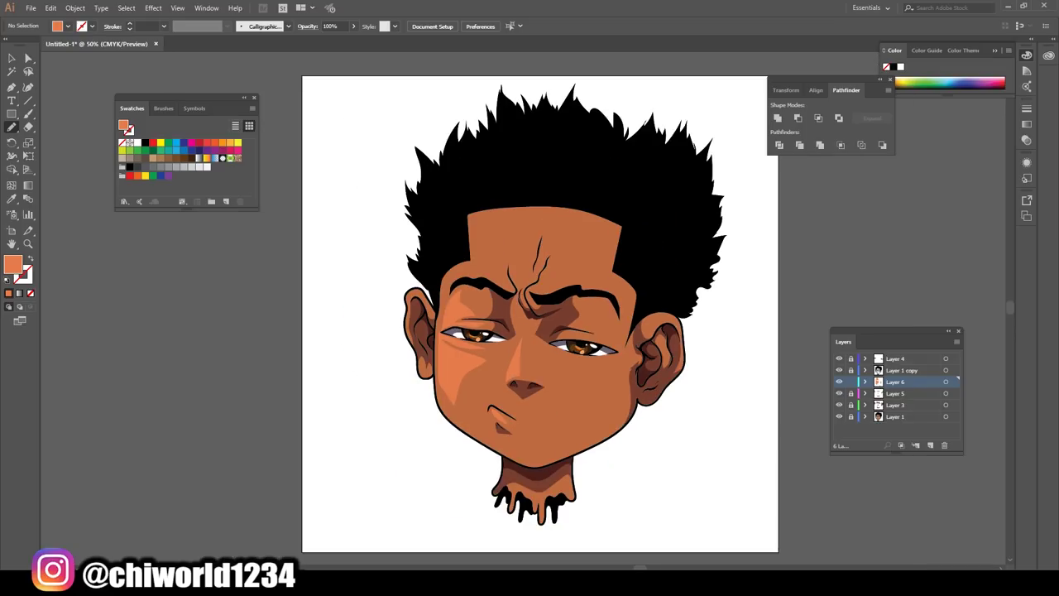
key("ctrl+minus")
key("ctrl+plus")
key("ctrl+plus")
scroll(450, 556, "up", 2)
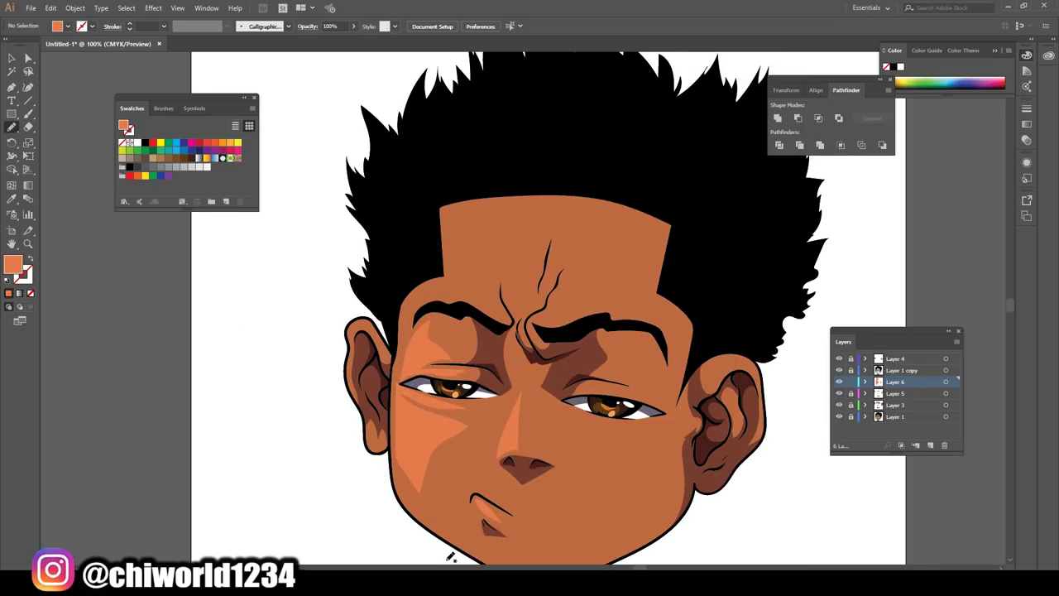
mouse_move(426, 299)
left_mouse_down()
mouse_move(465, 294)
mouse_move(489, 236)
mouse_move(543, 184)
mouse_move(430, 222)
mouse_move(443, 279)
mouse_move(411, 303)
left_mouse_up()
scroll(515, 508, "down", 2)
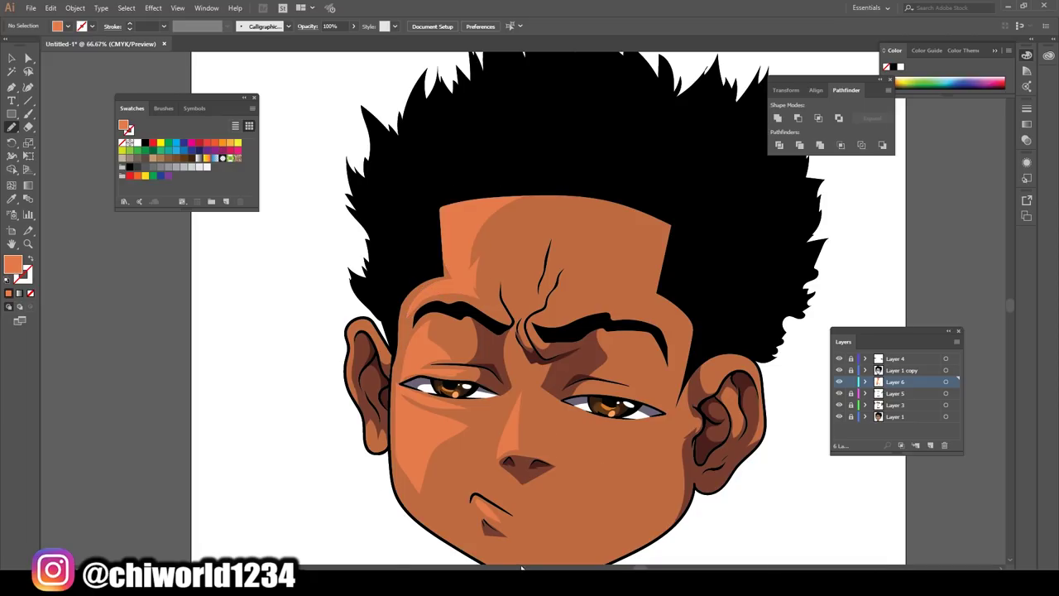
scroll(514, 507, "down", 3)
scroll(515, 508, "up", 3)
scroll(515, 508, "up", 2)
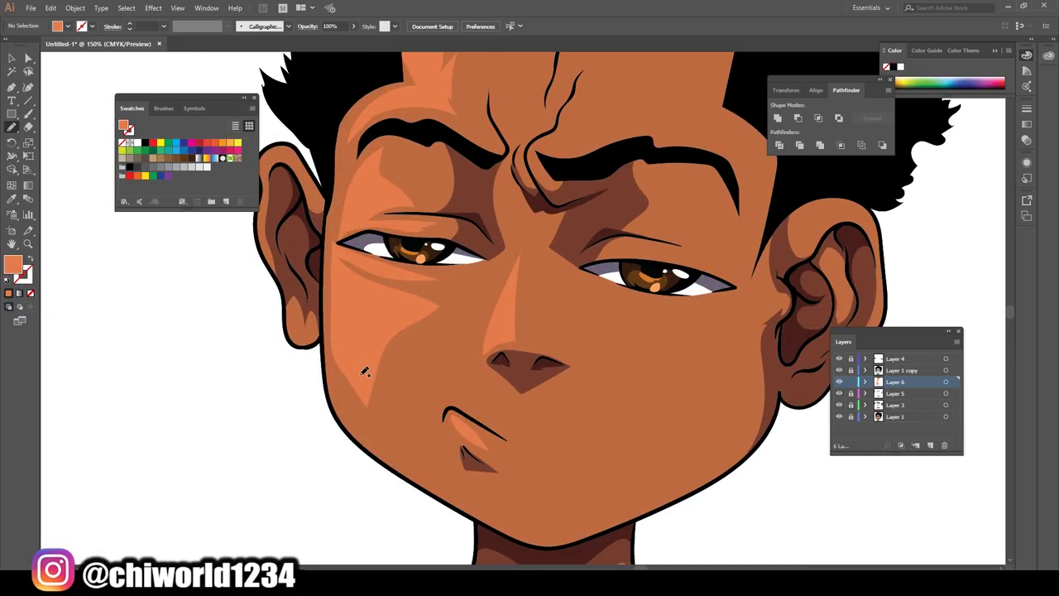
mouse_move(371, 367)
left_mouse_down()
mouse_move(377, 423)
mouse_move(334, 348)
mouse_move(342, 295)
left_mouse_up()
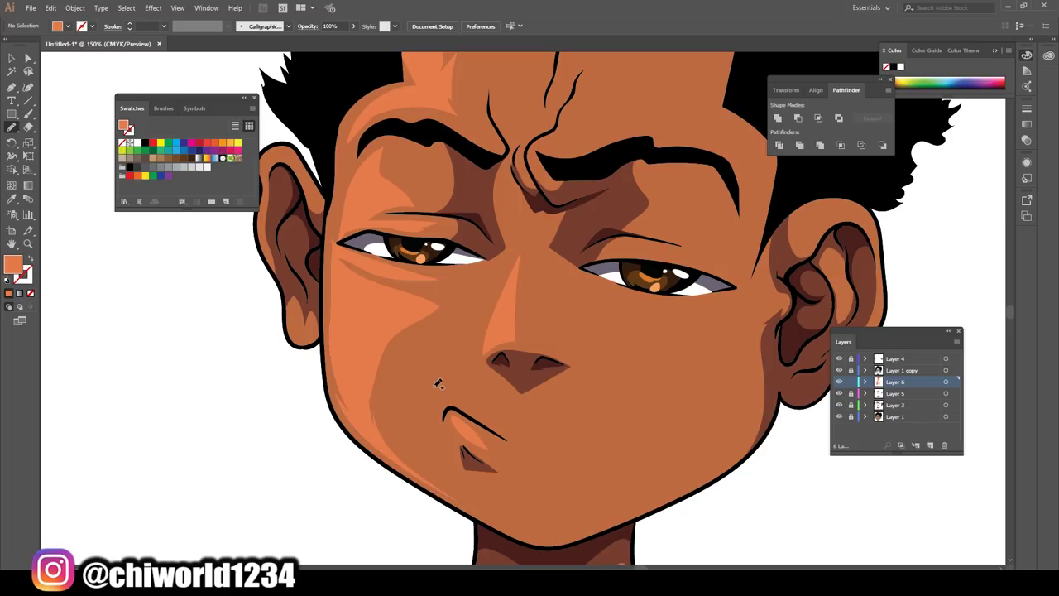
- Paint a closed highlight shape near the mouth, plus highlights on the earlobe and ear rim
left_click_drag(442, 392, 489, 402)
left_click_drag(489, 362, 454, 378)
left_click_drag(441, 414, 442, 411)
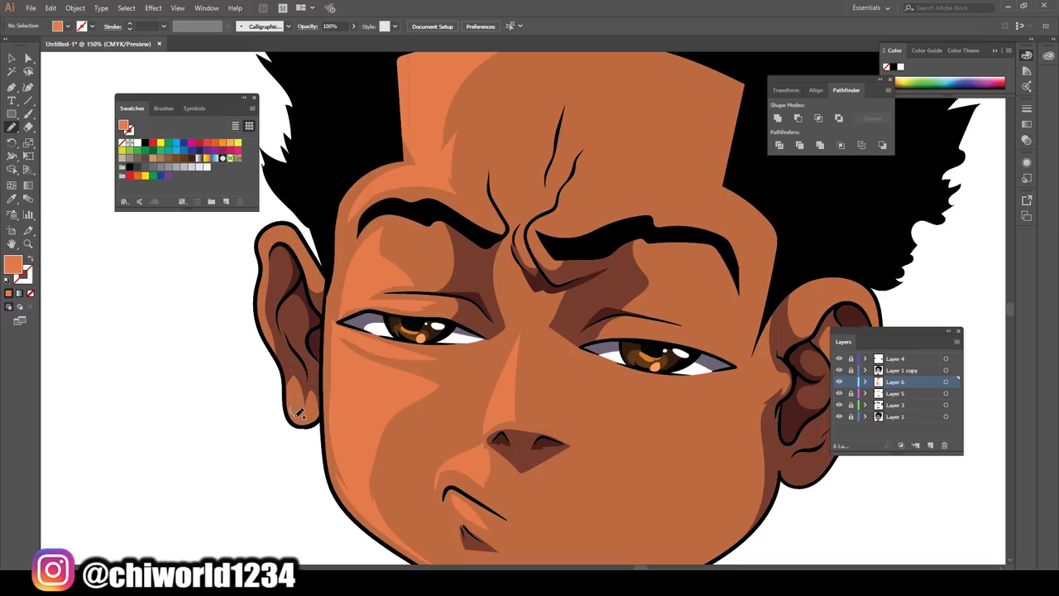
mouse_move(315, 397)
left_mouse_down()
mouse_move(303, 386)
mouse_move(297, 397)
left_mouse_up()
mouse_move(268, 331)
left_mouse_down()
mouse_move(273, 239)
mouse_move(263, 333)
left_mouse_up()
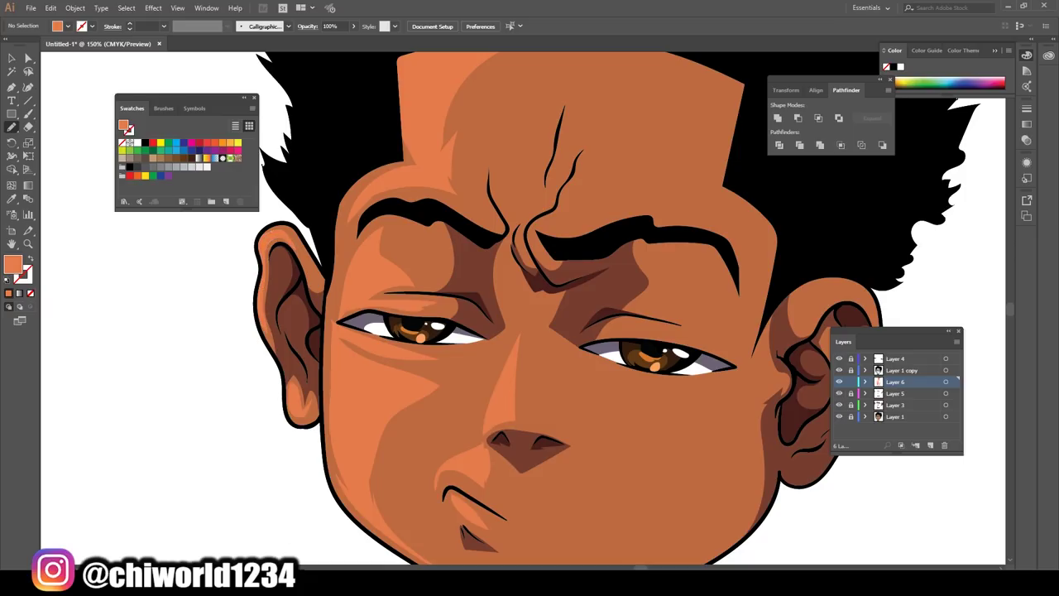
- Highlight above the right eye and along the top of the ear, then view the whole character
key("ctrl+minus")
key("ctrl+minus")
key("ctrl+minus")
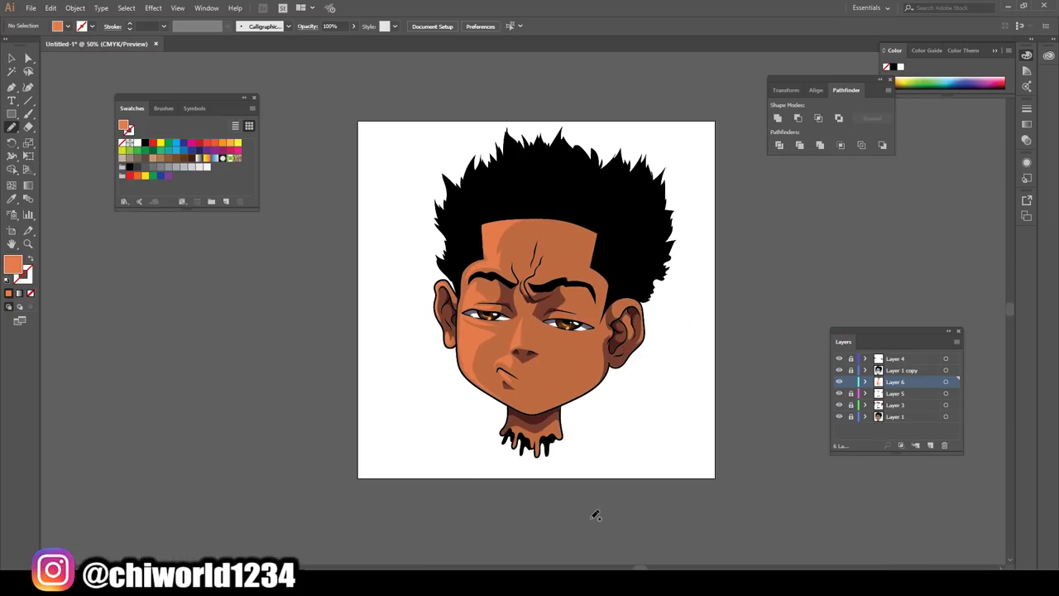
scroll(579, 473, "up", 1)
key("ctrl+plus")
key("ctrl+plus")
key("ctrl+plus")
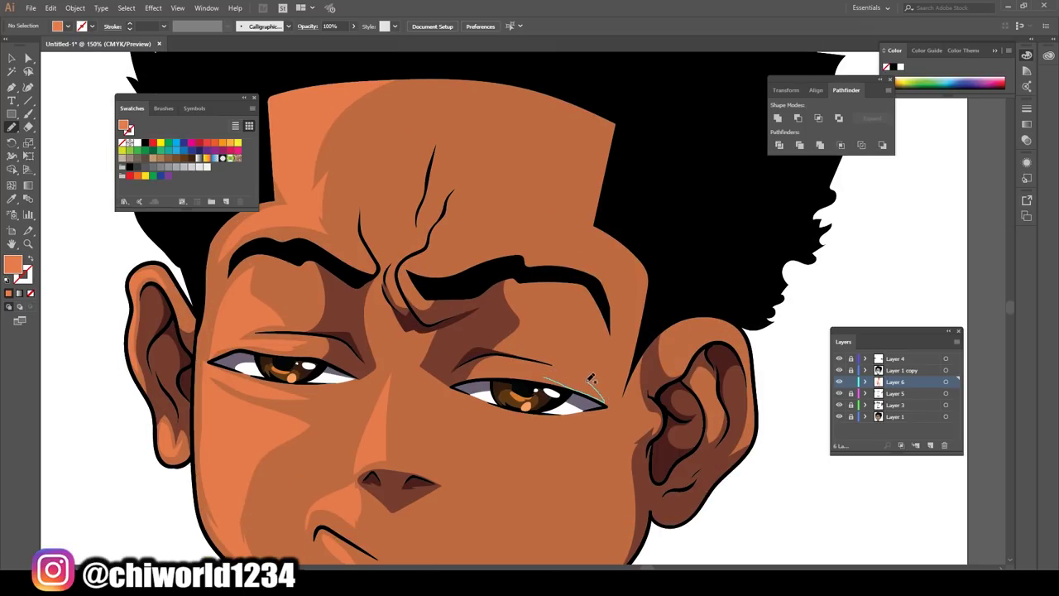
left_click_drag(538, 362, 536, 362)
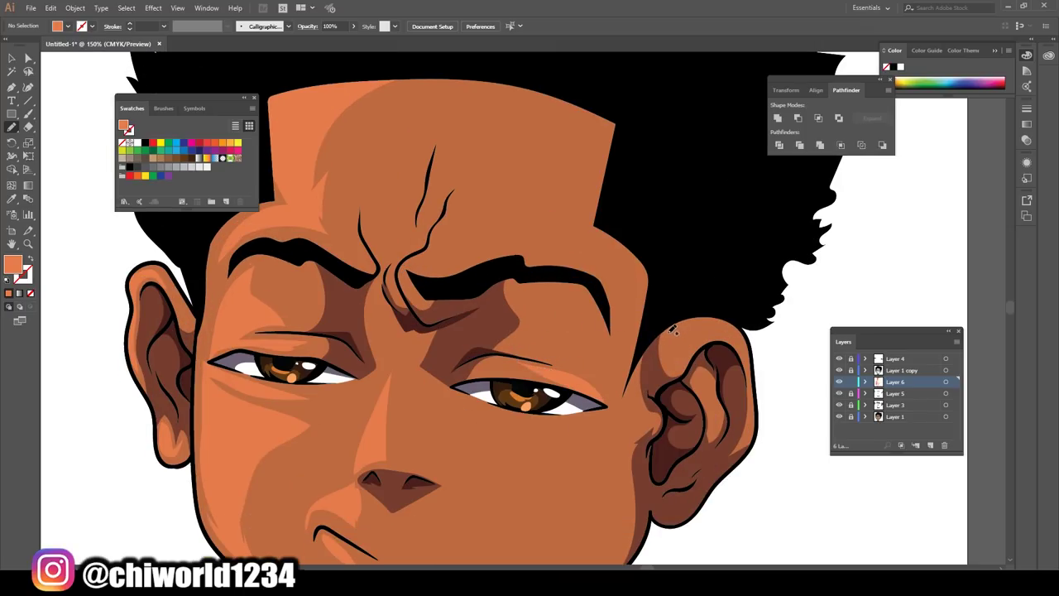
left_click_drag(719, 316, 732, 322)
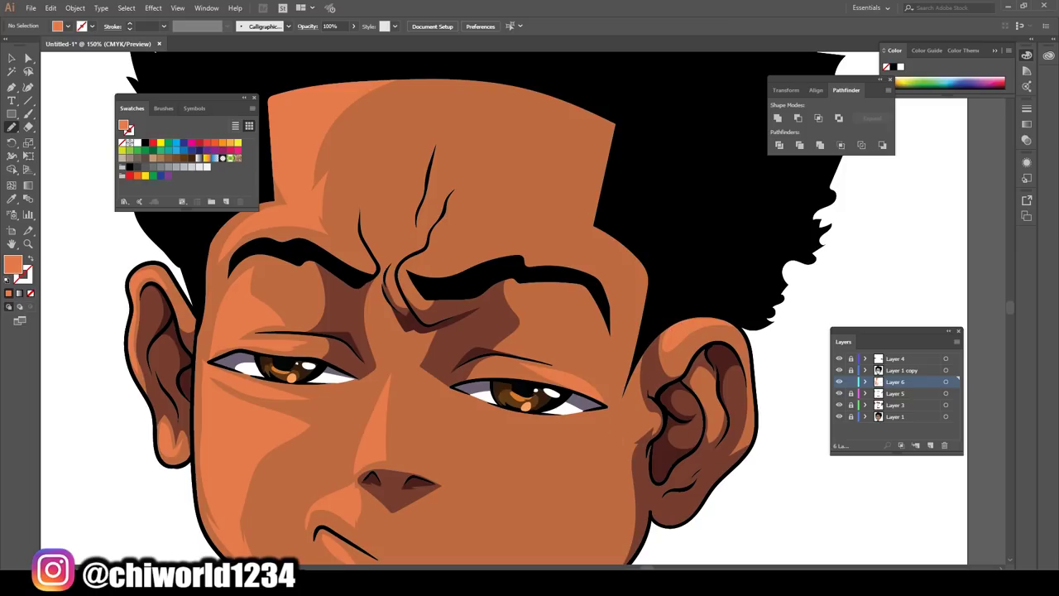
key("ctrl+minus")
key("ctrl+minus")
key("ctrl+minus")
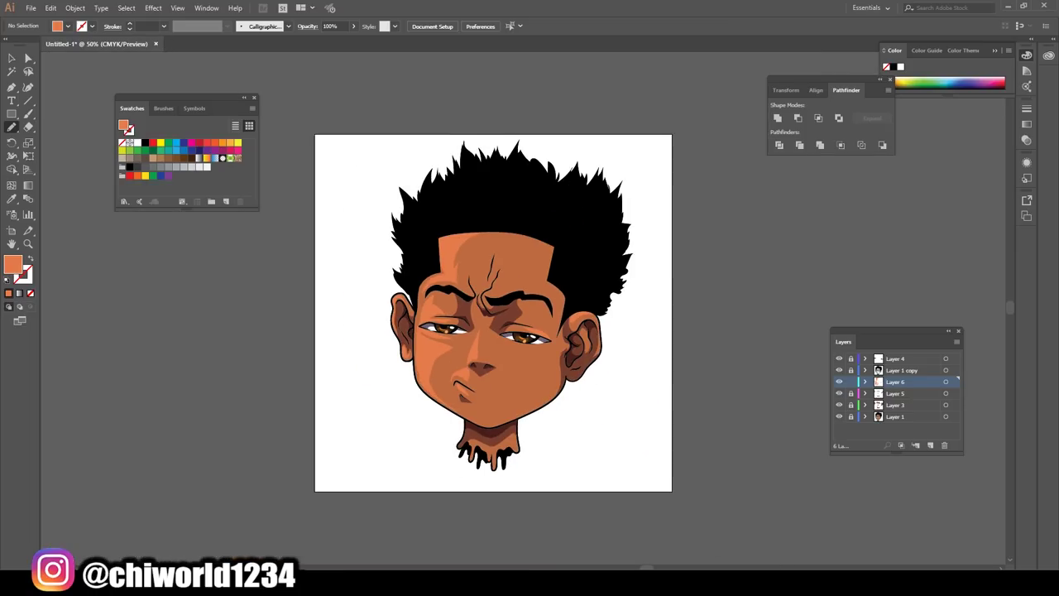
key("ctrl+plus")
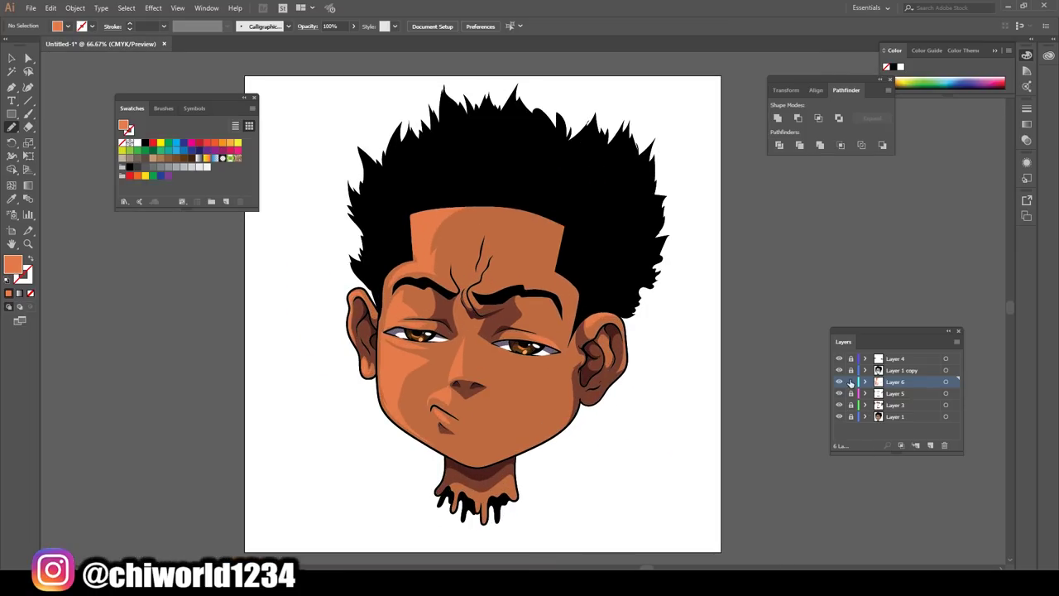
- Add Layer 7 just below Layer 4 and apply a gradient fill with an added middle stop
left_click(929, 445)
left_click_drag(890, 383, 892, 364)
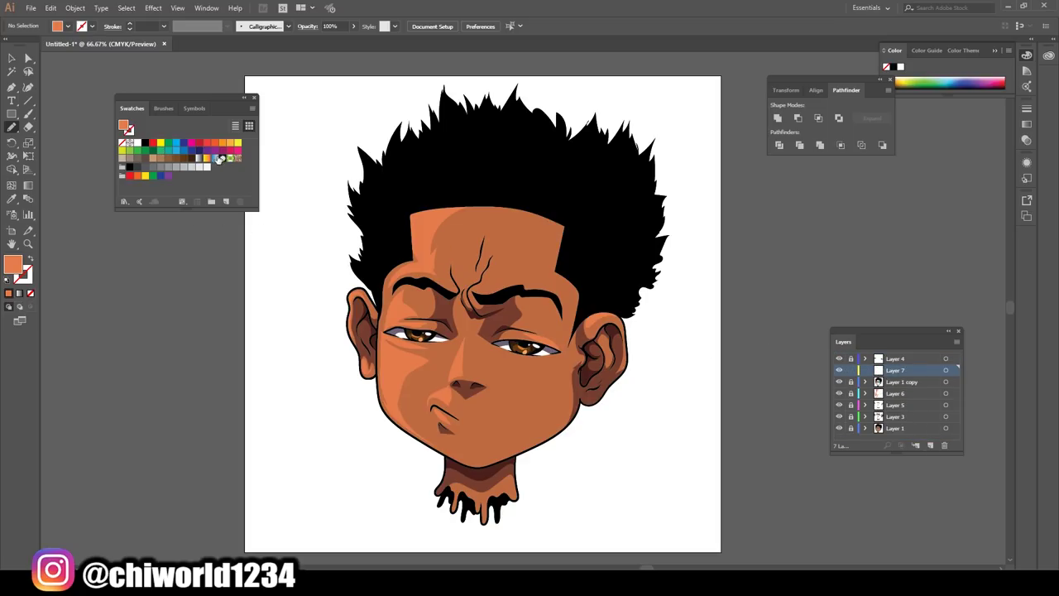
left_click(200, 158)
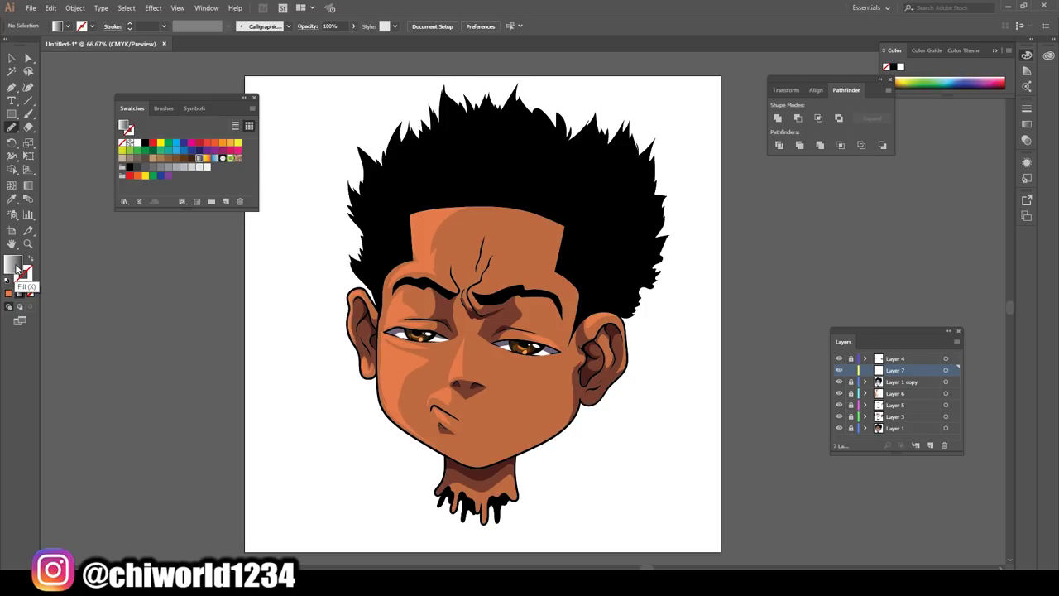
left_click(1027, 124)
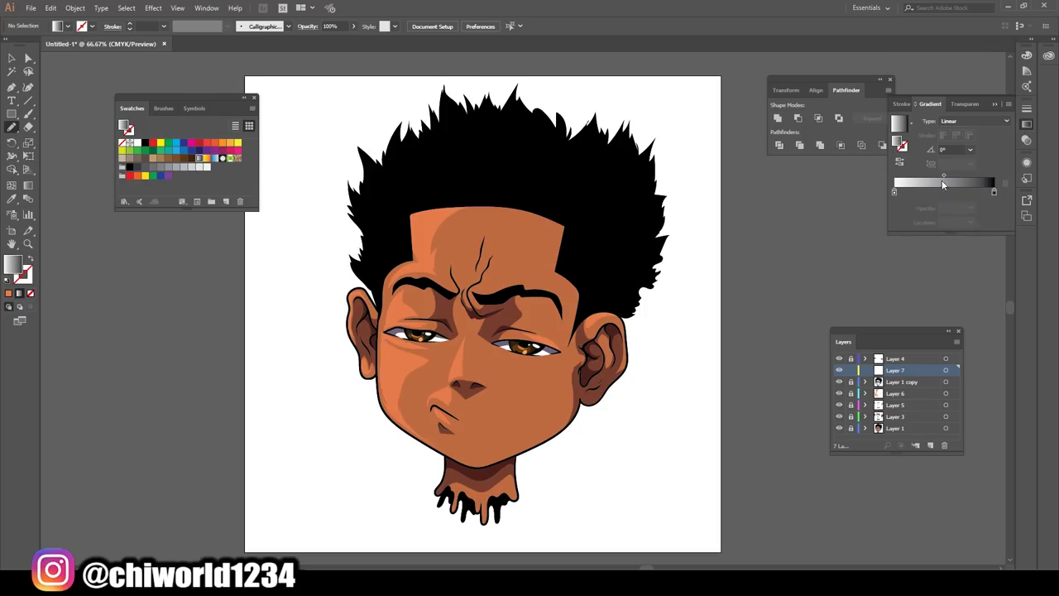
left_click(950, 191)
- Set the gradient stops to black tinted with cyan and magenta
double_click(895, 192)
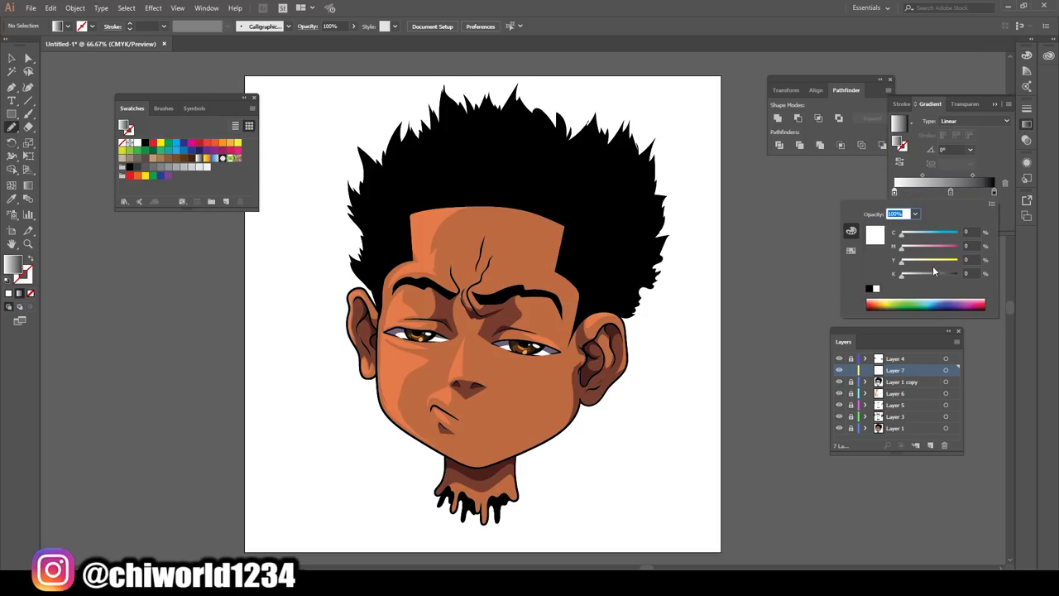
left_click_drag(933, 273, 960, 275)
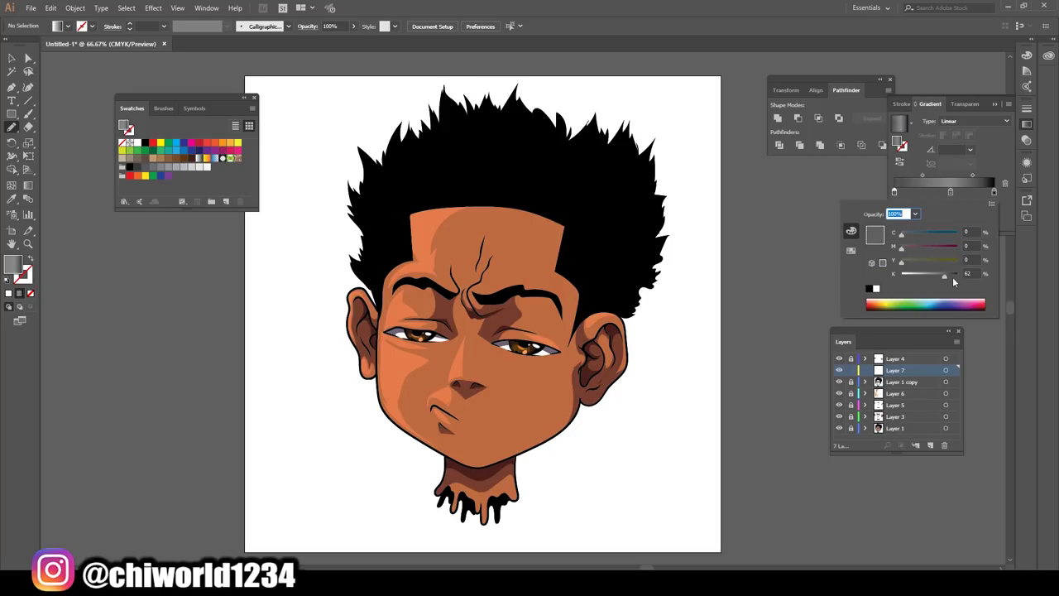
left_click(921, 245)
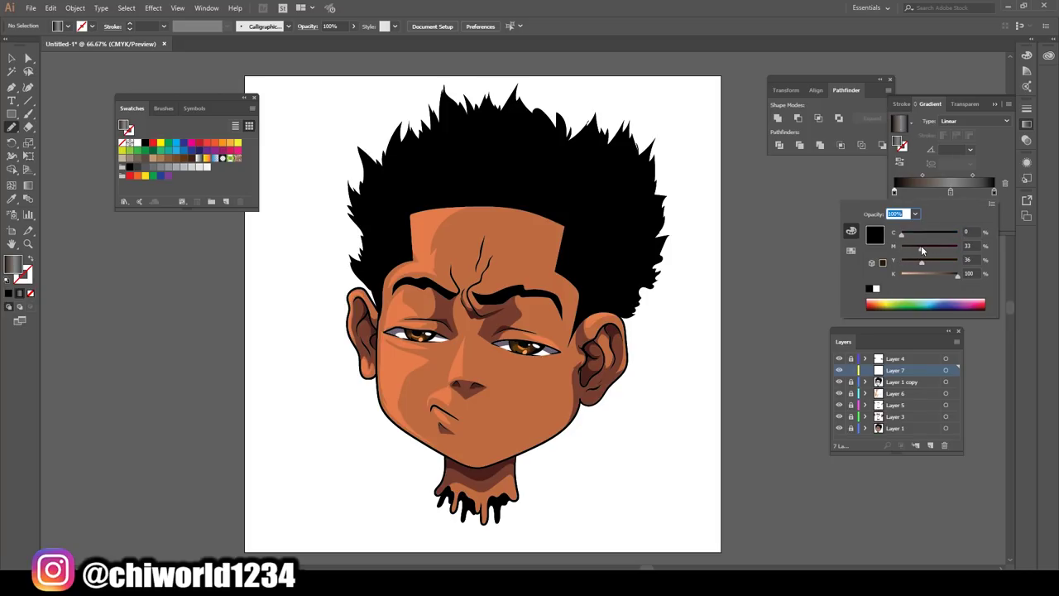
left_click(993, 192)
double_click(993, 192)
left_click(921, 247)
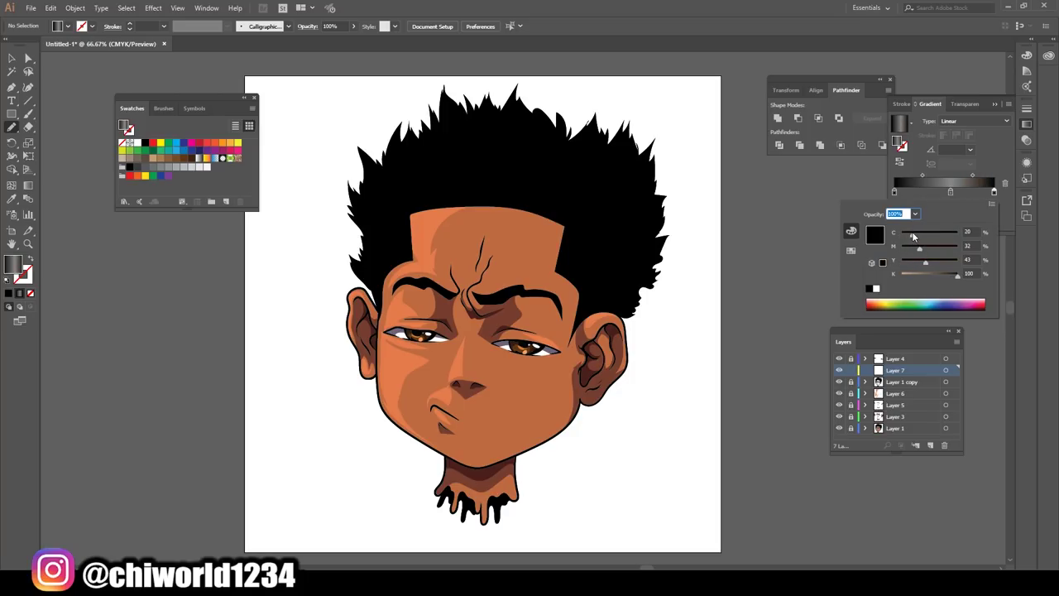
- Move the middle stop to about 49.46% and make it a reddish brown
mouse_move(951, 192)
left_mouse_down()
mouse_move(960, 177)
mouse_move(930, 173)
left_mouse_up()
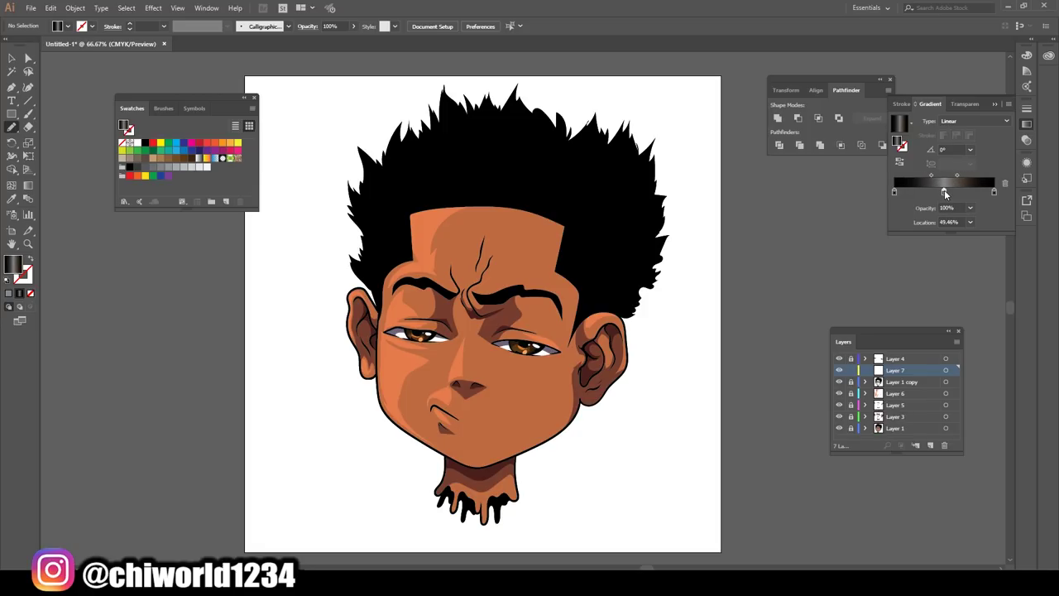
double_click(944, 192)
left_click(916, 249)
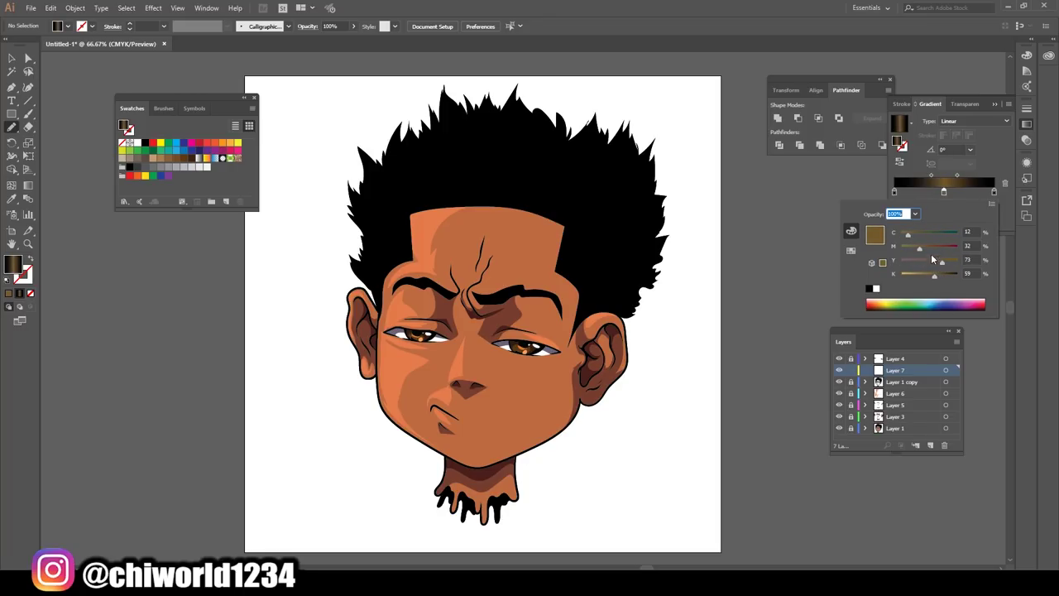
left_click(931, 248)
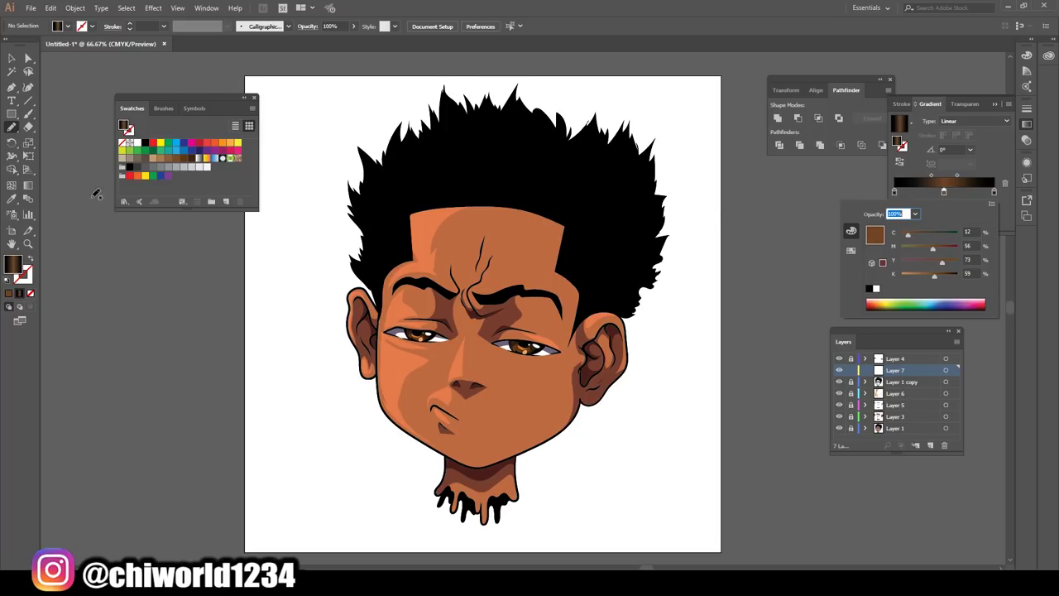
key("Escape")
scroll(736, 325, "up", 2)
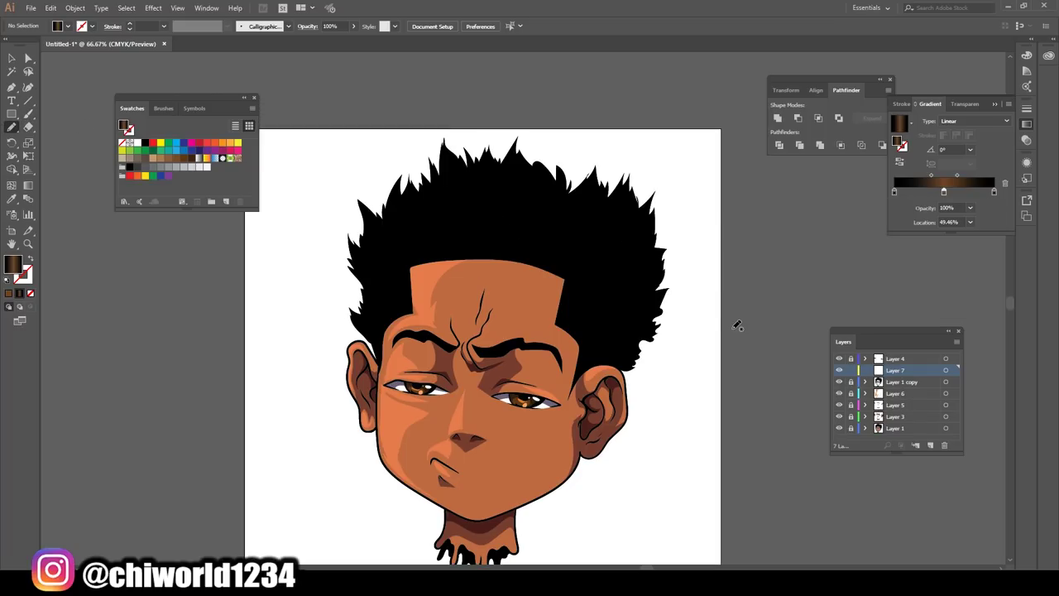
scroll(736, 325, "up", 1)
- With the Paintbrush using the gradient stroke, paint brown texture along both eyebrows
key("ctrl+plus")
key("ctrl+plus")
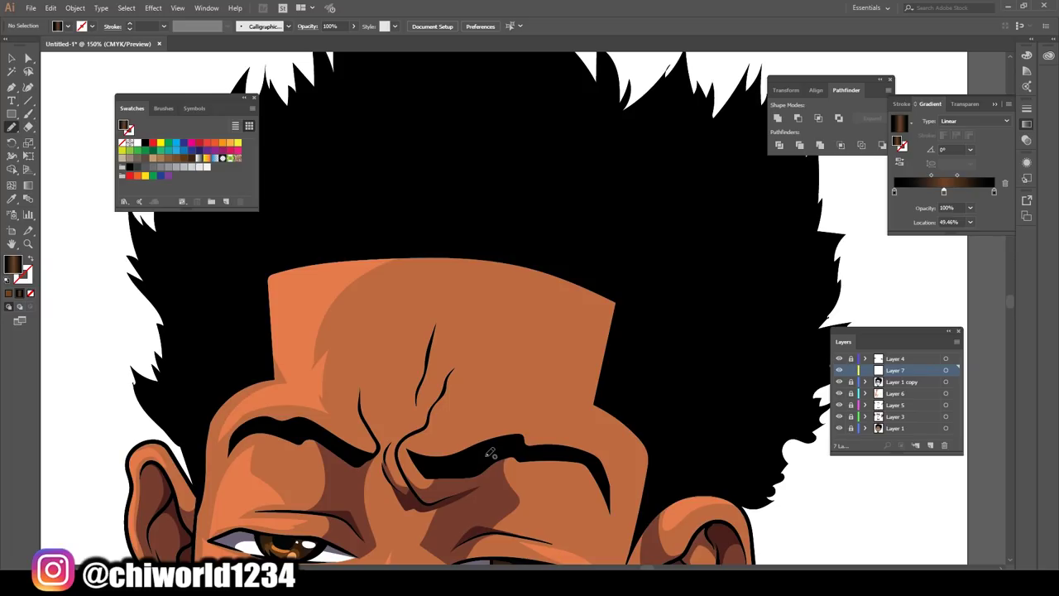
left_click(28, 113)
key("shift+x")
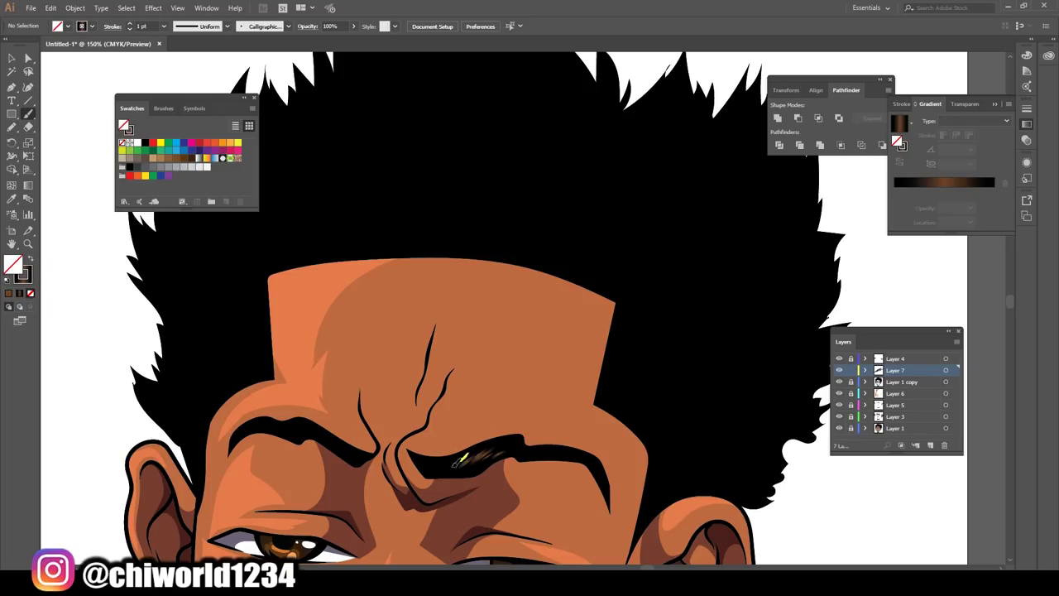
left_click_drag(330, 430, 260, 420)
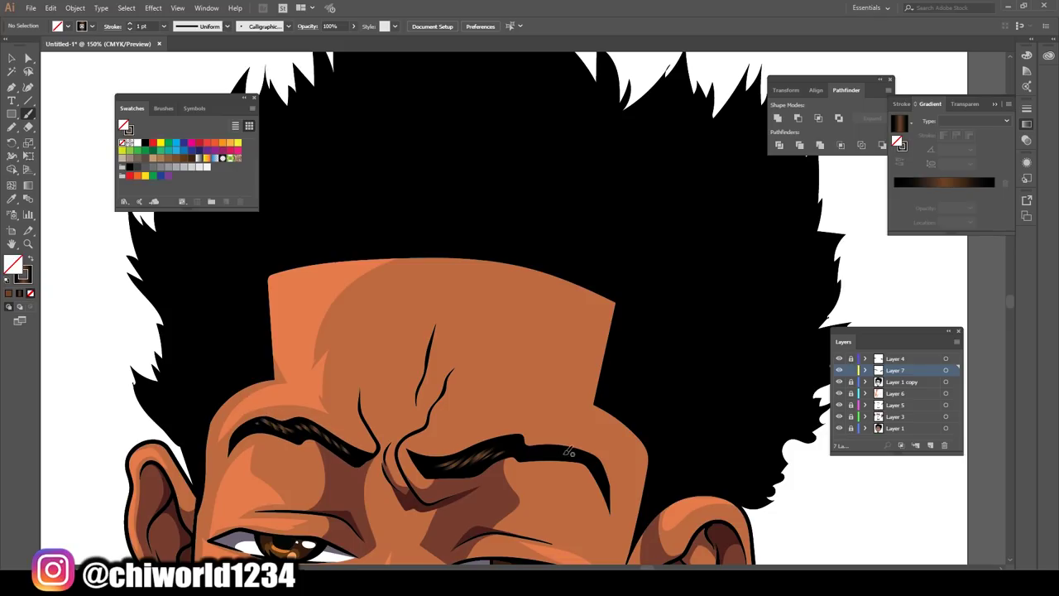
left_click_drag(497, 448, 490, 441)
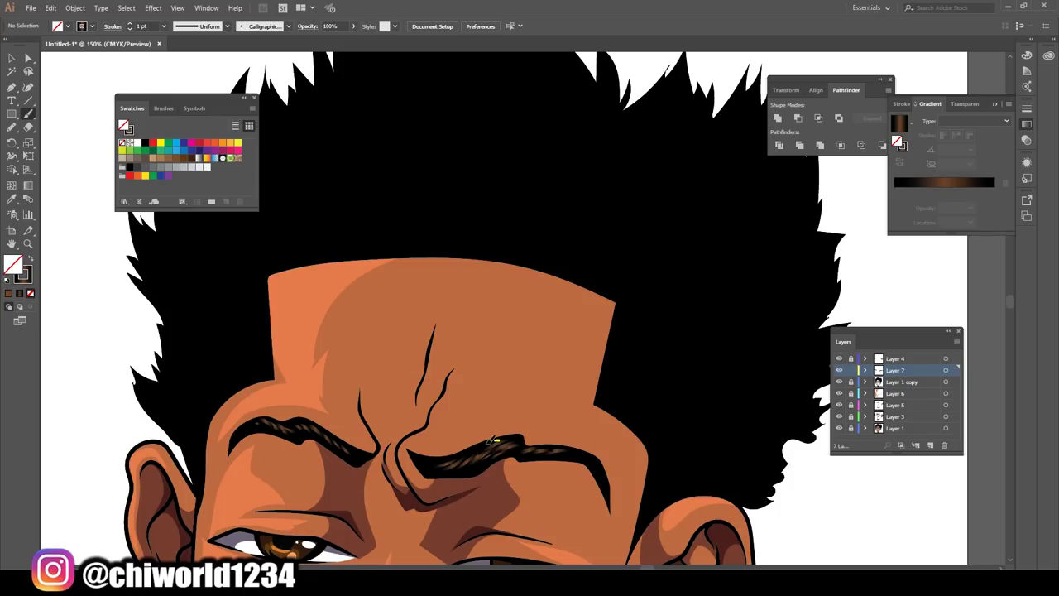
scroll(581, 504, "down", 2)
scroll(580, 503, "down", 1)
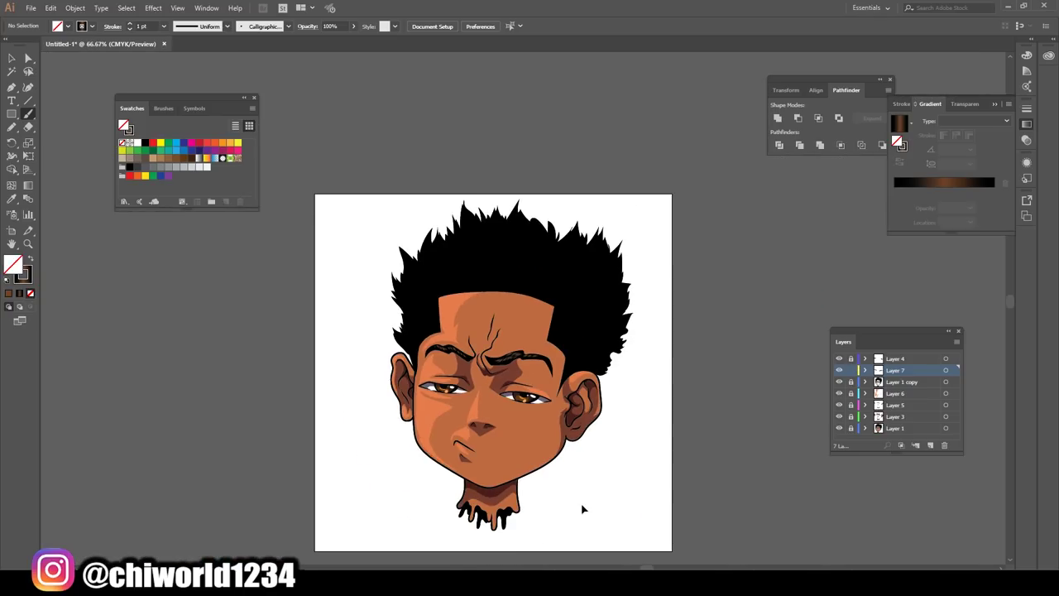
scroll(581, 503, "up", 2)
scroll(581, 504, "up", 1)
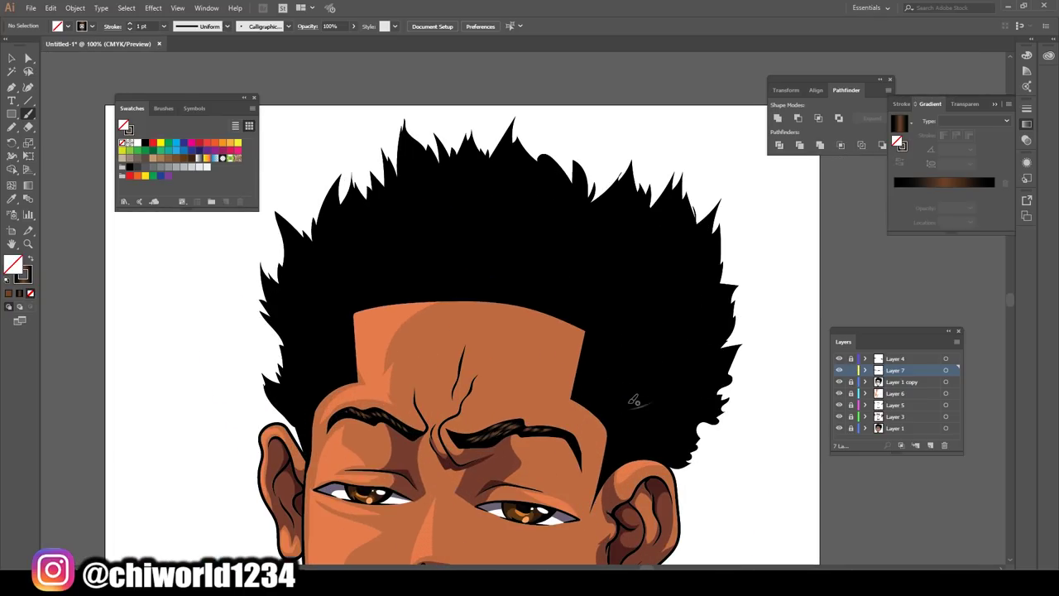
- Paint brown gradient strands above the right ear and across the upper hair to the left side
mouse_move(686, 368)
left_mouse_down()
mouse_move(641, 390)
mouse_move(610, 368)
left_mouse_up()
left_click_drag(652, 290, 617, 341)
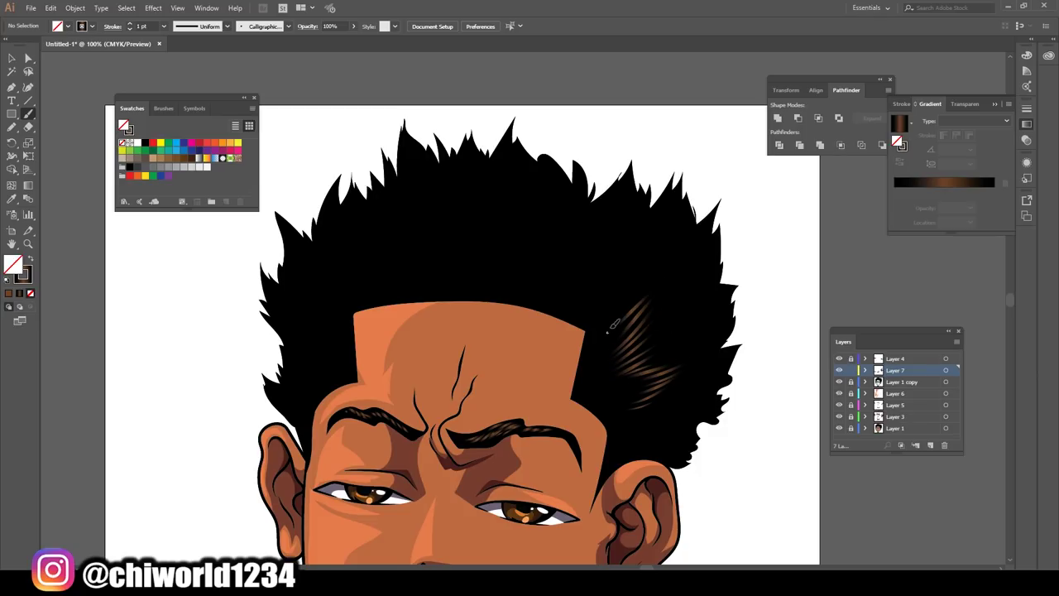
mouse_move(638, 263)
left_mouse_down()
mouse_move(620, 326)
mouse_move(592, 324)
left_mouse_up()
mouse_move(599, 241)
left_mouse_down()
mouse_move(586, 314)
mouse_move(575, 305)
left_mouse_up()
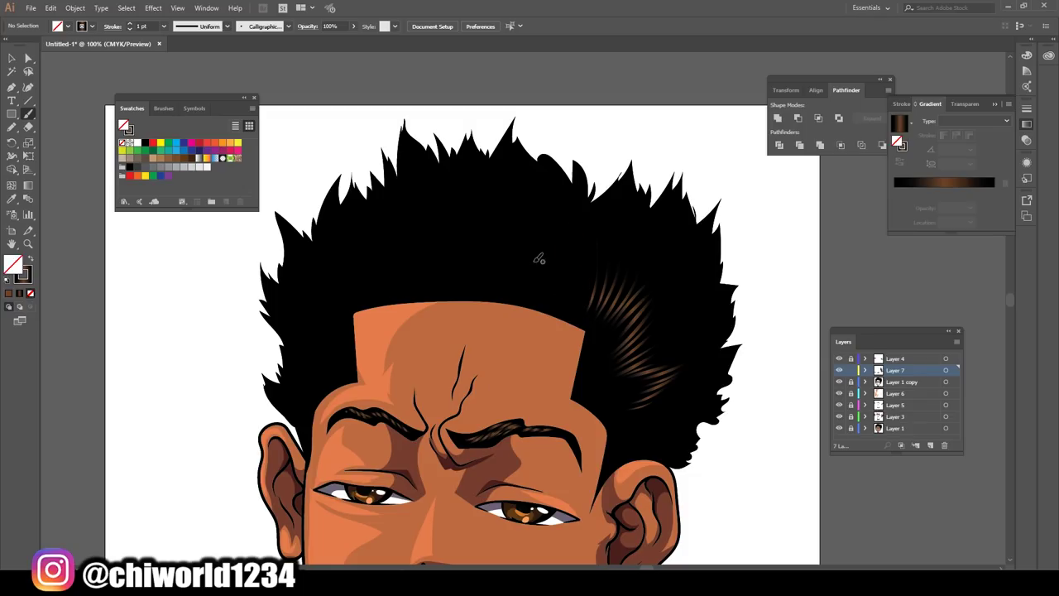
mouse_move(495, 211)
left_mouse_down()
mouse_move(492, 269)
mouse_move(475, 273)
left_mouse_up()
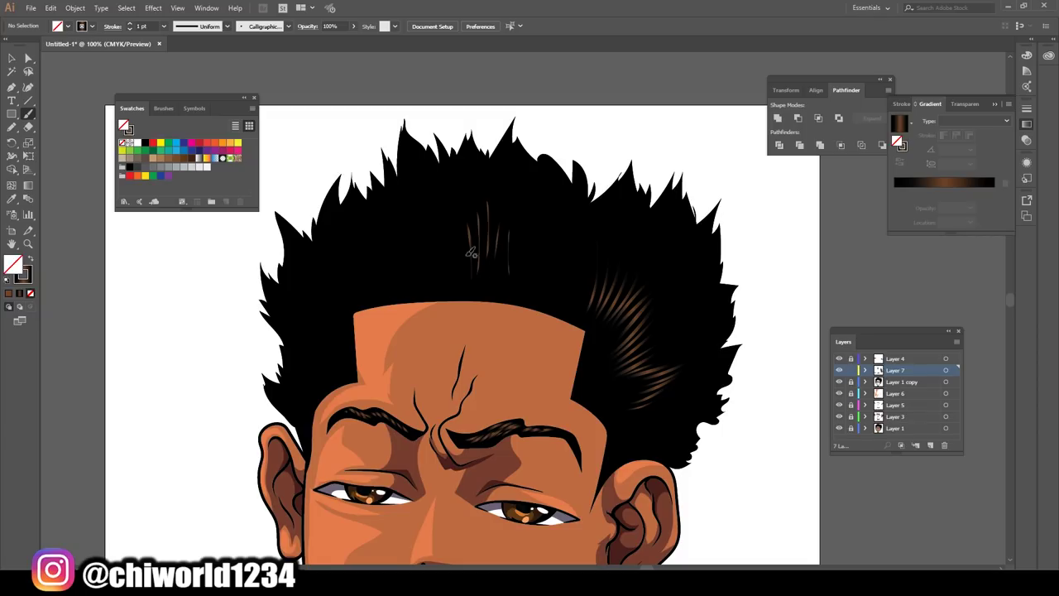
left_click_drag(464, 215, 459, 275)
left_click_drag(451, 217, 440, 273)
mouse_move(436, 240)
left_mouse_down()
mouse_move(434, 273)
mouse_move(402, 281)
left_mouse_up()
left_click_drag(392, 244, 396, 277)
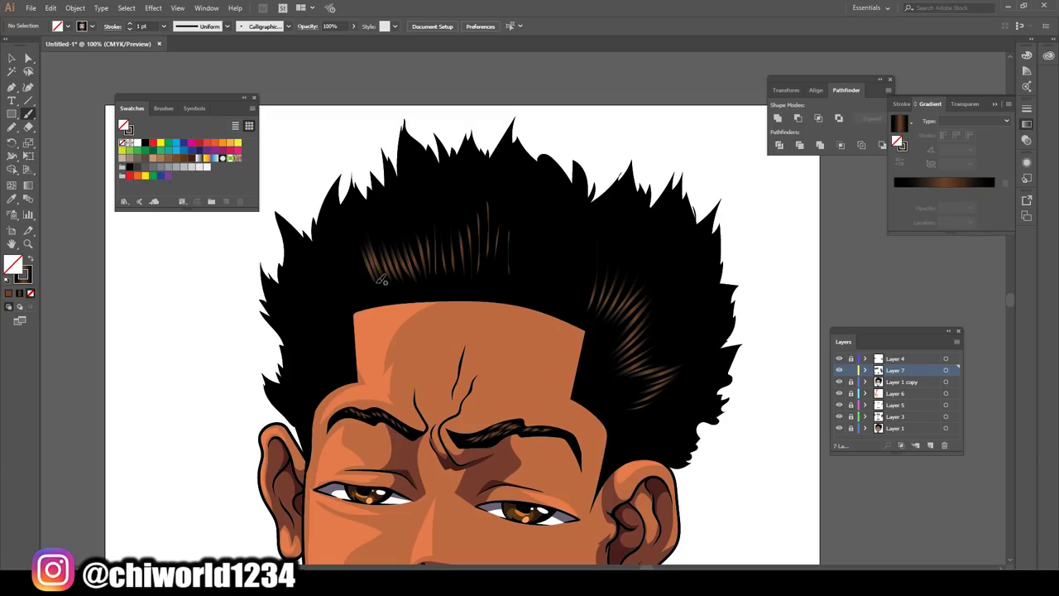
mouse_move(356, 244)
left_mouse_down()
mouse_move(369, 279)
mouse_move(347, 298)
left_mouse_up()
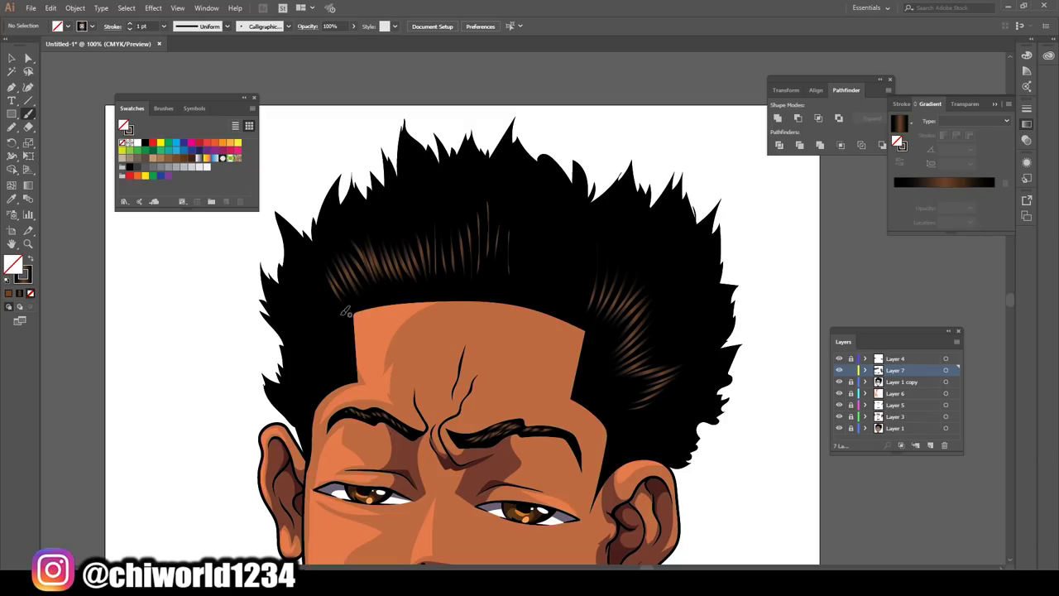
mouse_move(311, 263)
left_mouse_down()
mouse_move(324, 308)
mouse_move(322, 378)
left_mouse_up()
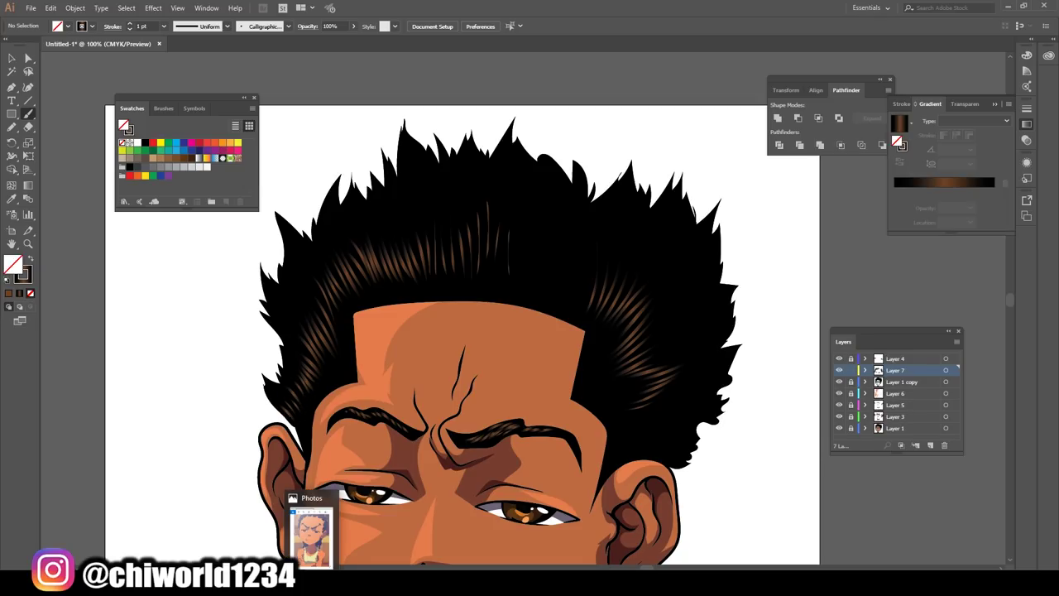
- Add curved brown strands near the crown, undoing the last unwanted strokes
key("ctrl+minus")
key("ctrl+minus")
key("ctrl+minus")
key("ctrl+plus")
key("ctrl+plus")
key("ctrl+plus")
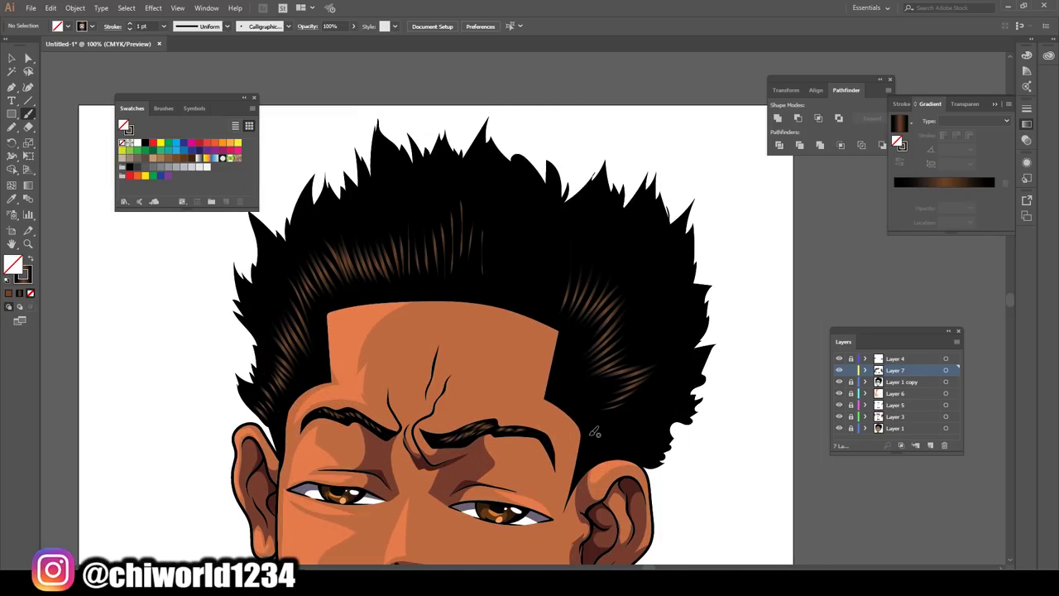
left_click_drag(564, 263, 484, 277)
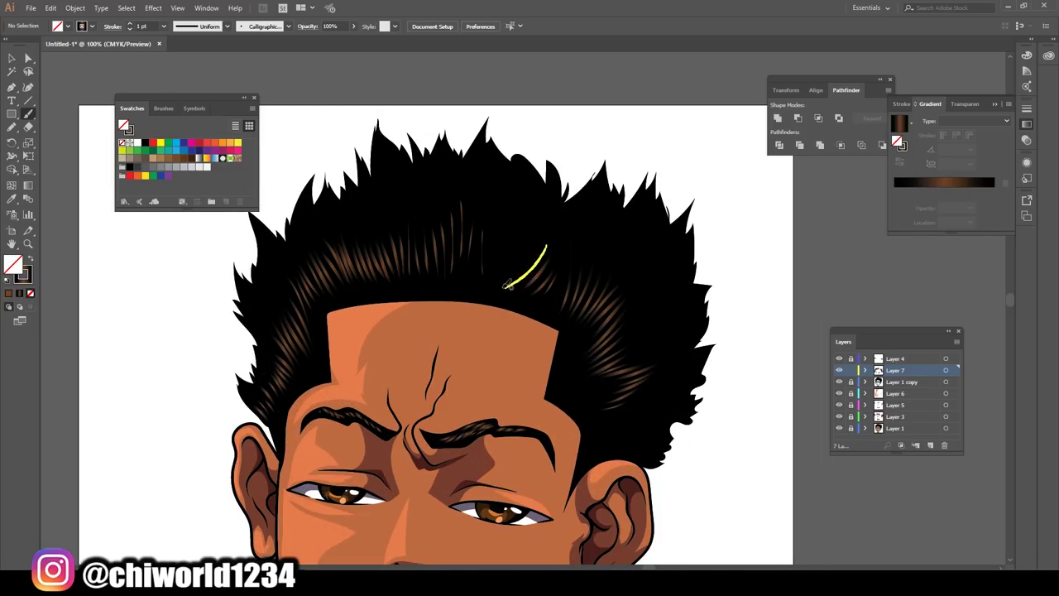
left_click_drag(503, 224, 484, 277)
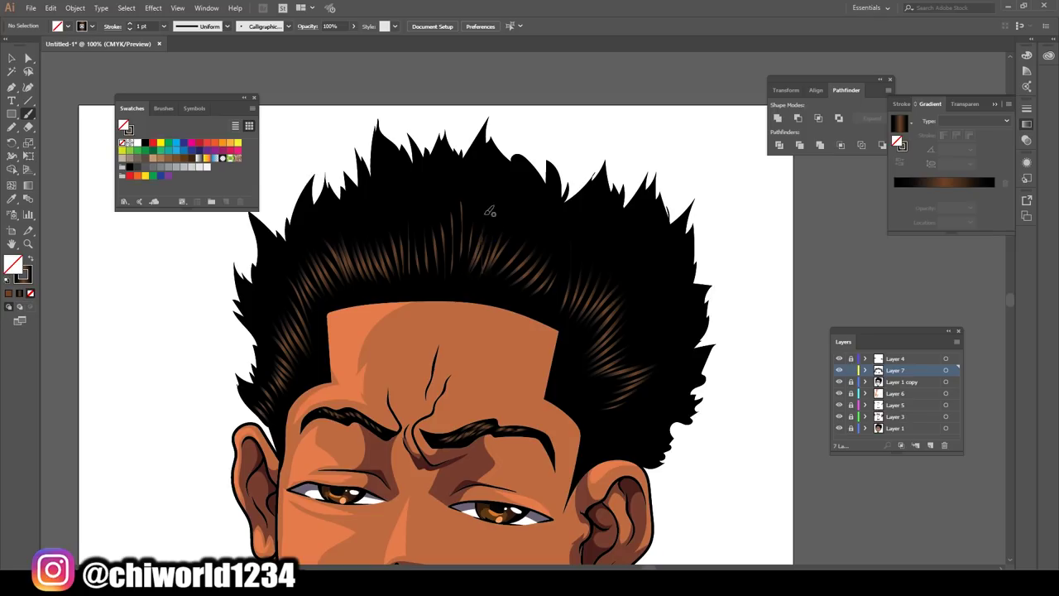
left_click_drag(489, 208, 468, 270)
left_click_drag(496, 219, 476, 276)
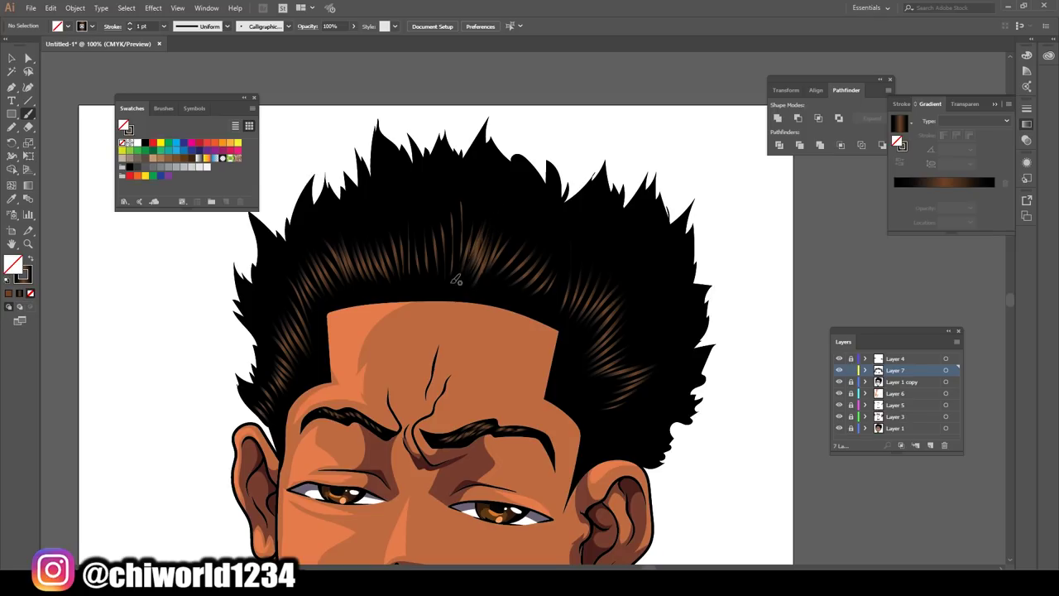
mouse_move(472, 199)
left_mouse_down()
mouse_move(452, 283)
mouse_move(471, 191)
mouse_move(436, 271)
left_mouse_up()
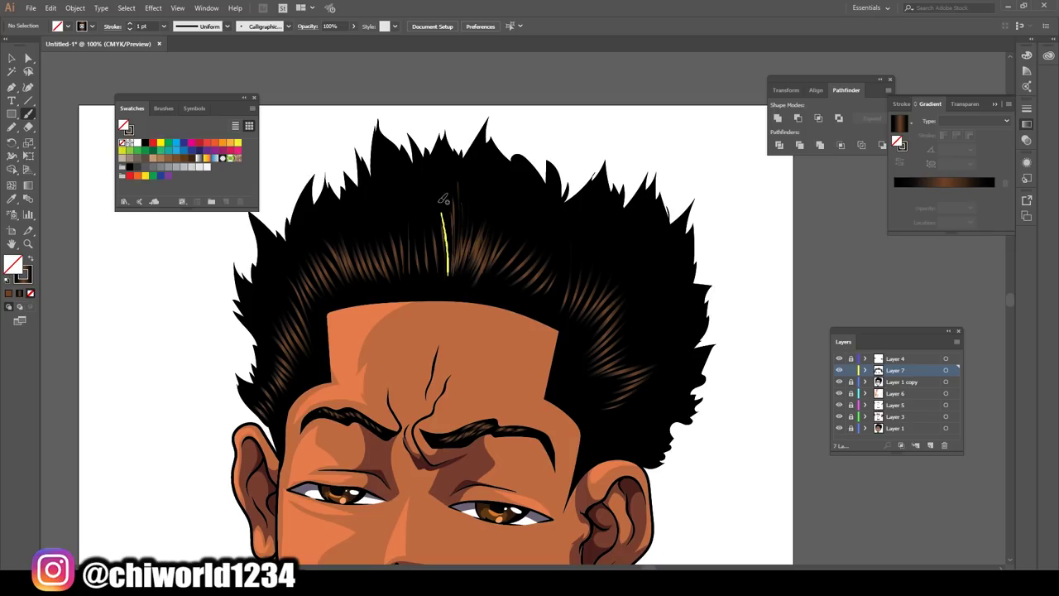
mouse_move(459, 216)
left_mouse_down()
mouse_move(462, 197)
mouse_move(441, 154)
mouse_move(437, 175)
left_mouse_up()
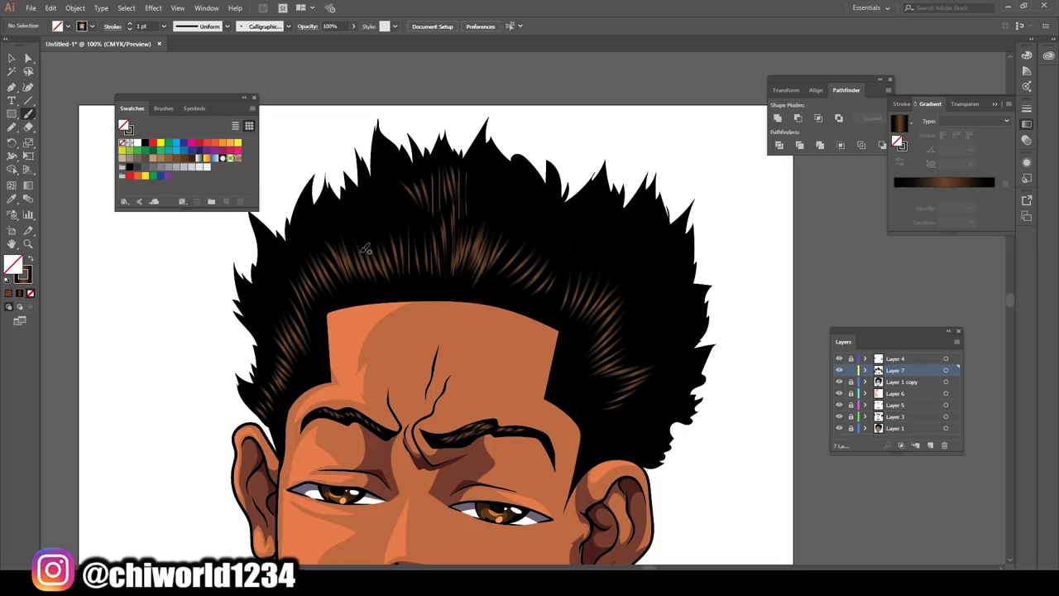
key("ctrl+z")
key("ctrl+z")
- Select and inspect the existing strands at the top of the hair, then deselect them
left_click(12, 58)
left_click_drag(423, 147, 499, 187)
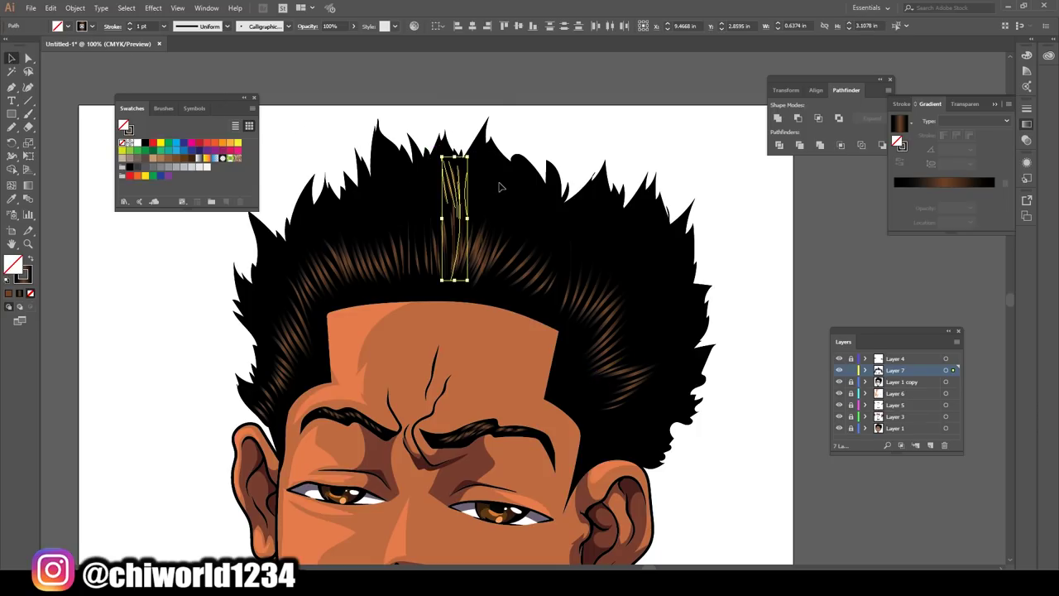
left_click(511, 191)
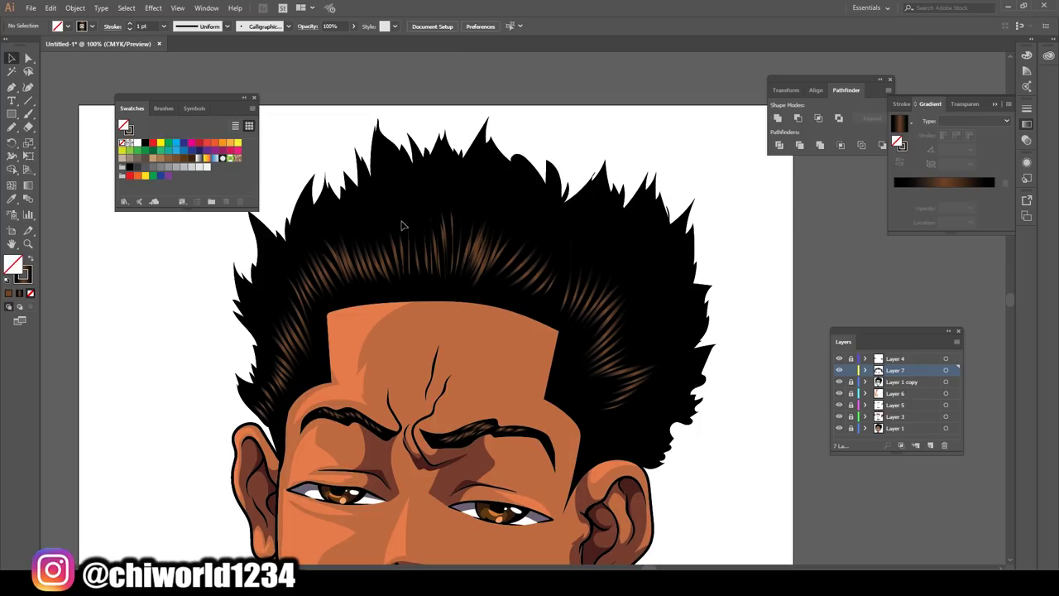
left_click(408, 228)
left_click(710, 202)
key("ctrl+minus")
key("ctrl+minus")
key("ctrl+plus")
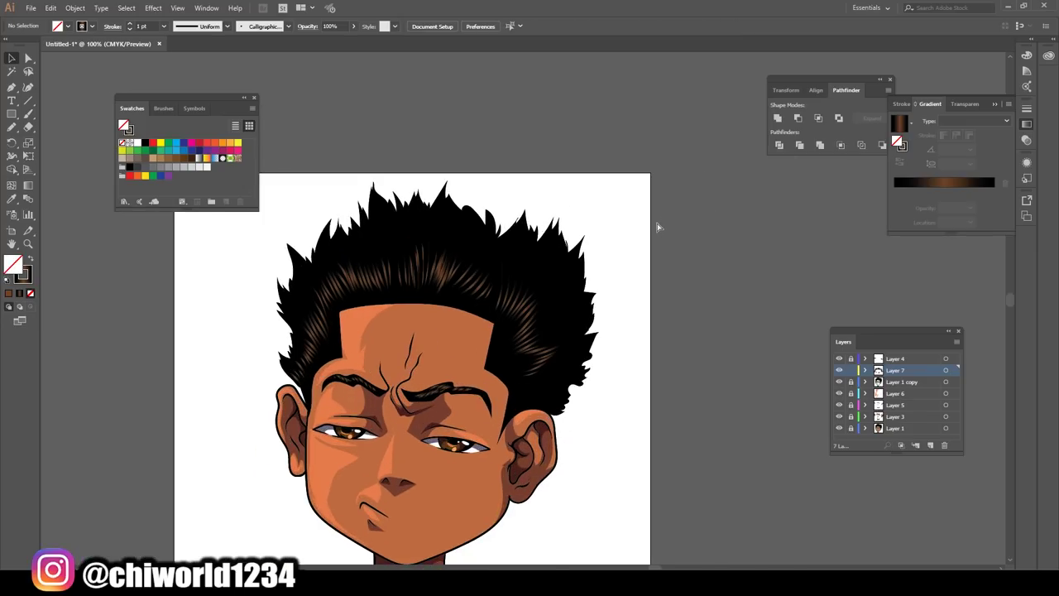
key("ctrl+plus")
key("ctrl+plus")
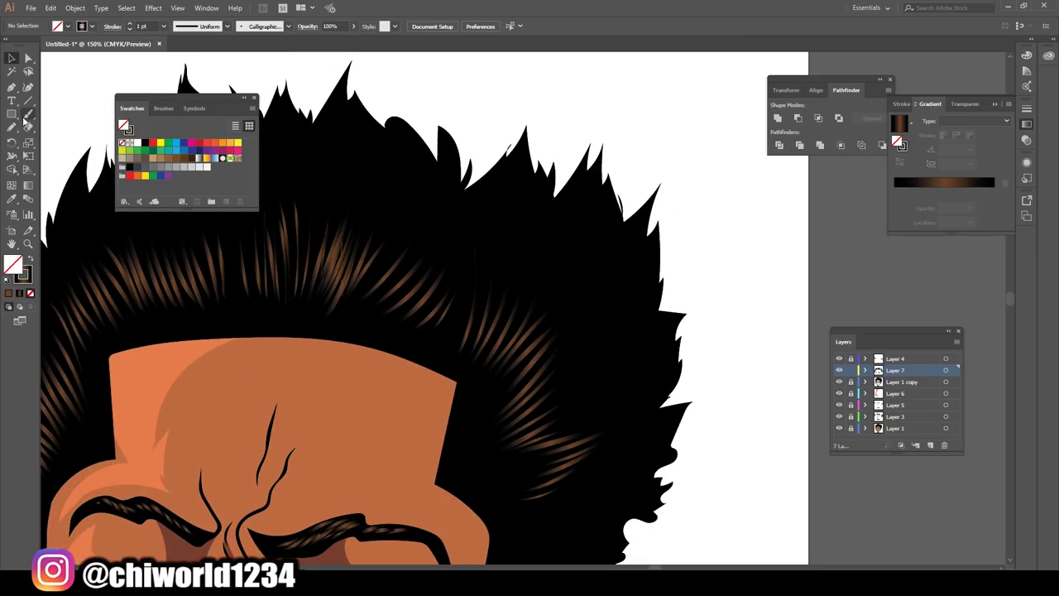
- Brush more brown strands into the right and upper-right hair
left_click(28, 114)
left_click_drag(650, 348, 612, 373)
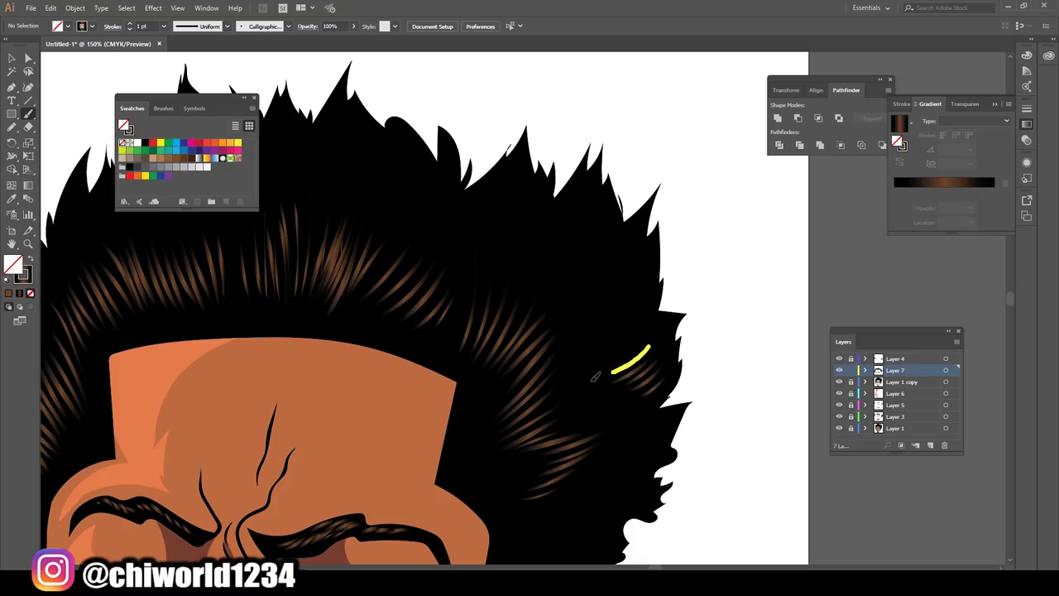
mouse_move(638, 330)
left_mouse_down()
mouse_move(614, 348)
mouse_move(596, 308)
left_mouse_up()
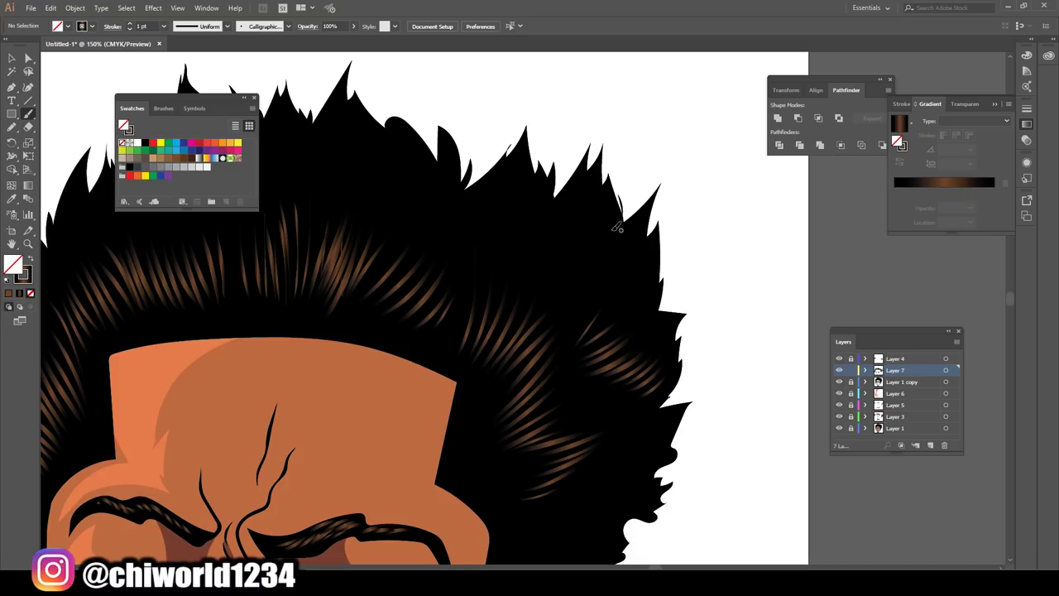
mouse_move(602, 243)
left_mouse_down()
mouse_move(554, 280)
mouse_move(532, 276)
left_mouse_up()
left_click_drag(562, 232, 530, 253)
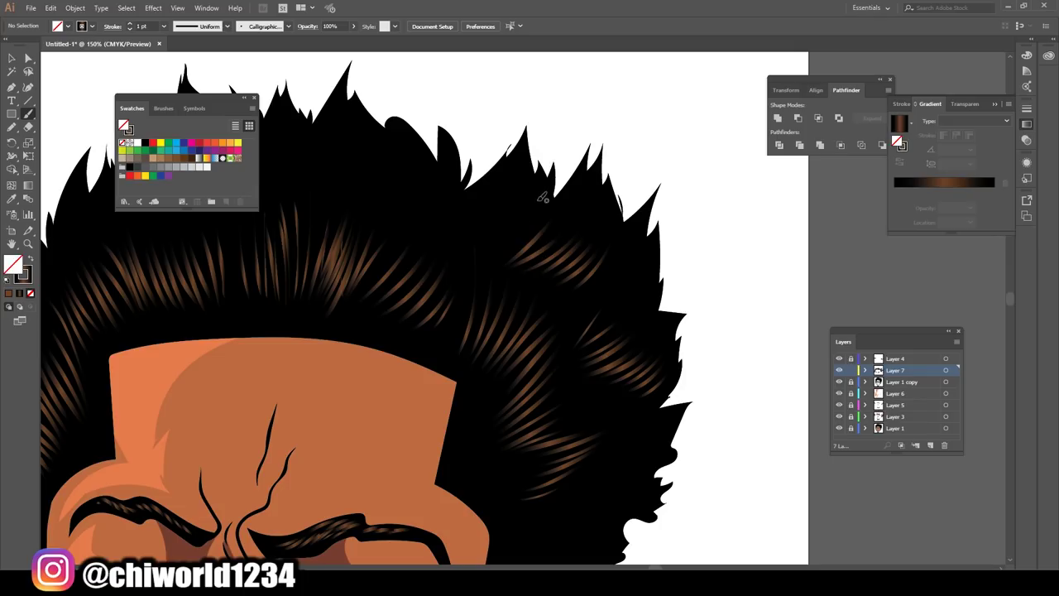
left_click_drag(515, 207, 491, 253)
- Brush more brown strands across the upper hair toward the top of the head
left_click_drag(510, 170, 470, 223)
left_click_drag(455, 156, 438, 223)
mouse_move(452, 179)
left_mouse_down()
mouse_move(425, 220)
mouse_move(397, 217)
left_mouse_up()
left_click_drag(407, 157, 387, 208)
mouse_move(378, 124)
left_mouse_down()
mouse_move(361, 202)
mouse_move(351, 194)
left_mouse_up()
left_click_drag(356, 102, 338, 182)
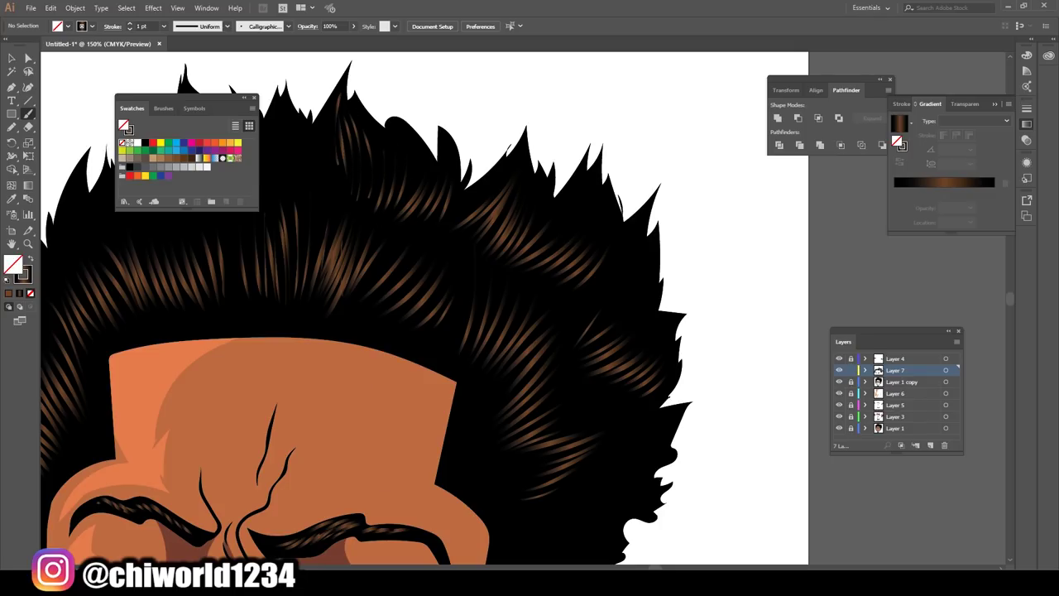
scroll(668, 397, "down", 2)
scroll(567, 542, "up", 1)
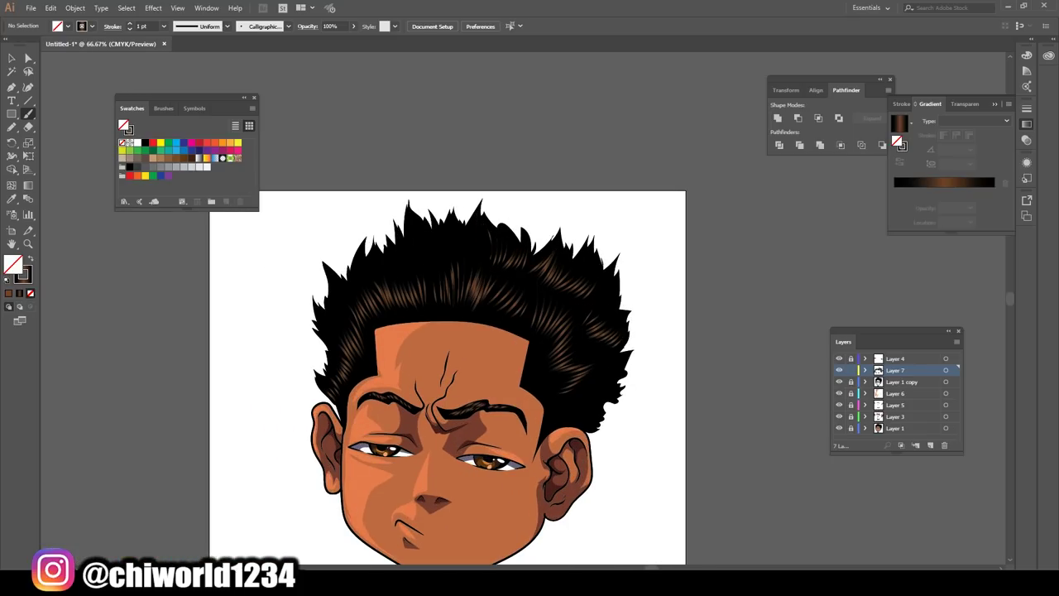
- Paint short brown strands up the lower and middle right side of the hair
scroll(638, 551, "down", 1)
scroll(638, 551, "up", 1)
scroll(638, 551, "up", 2)
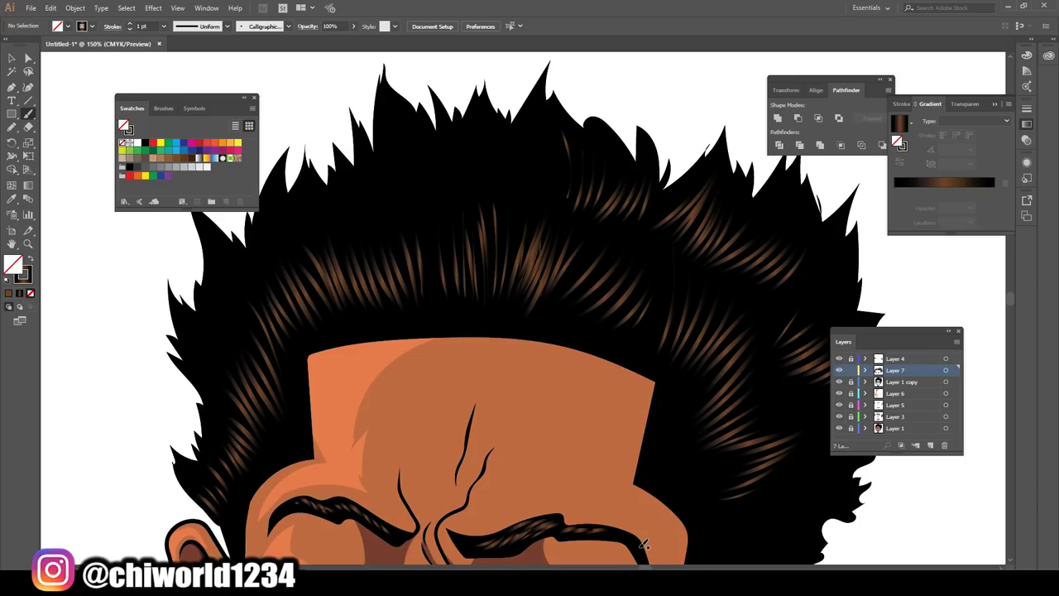
mouse_move(801, 507)
left_mouse_down()
mouse_move(749, 523)
mouse_move(705, 480)
left_mouse_up()
left_click_drag(744, 446, 690, 465)
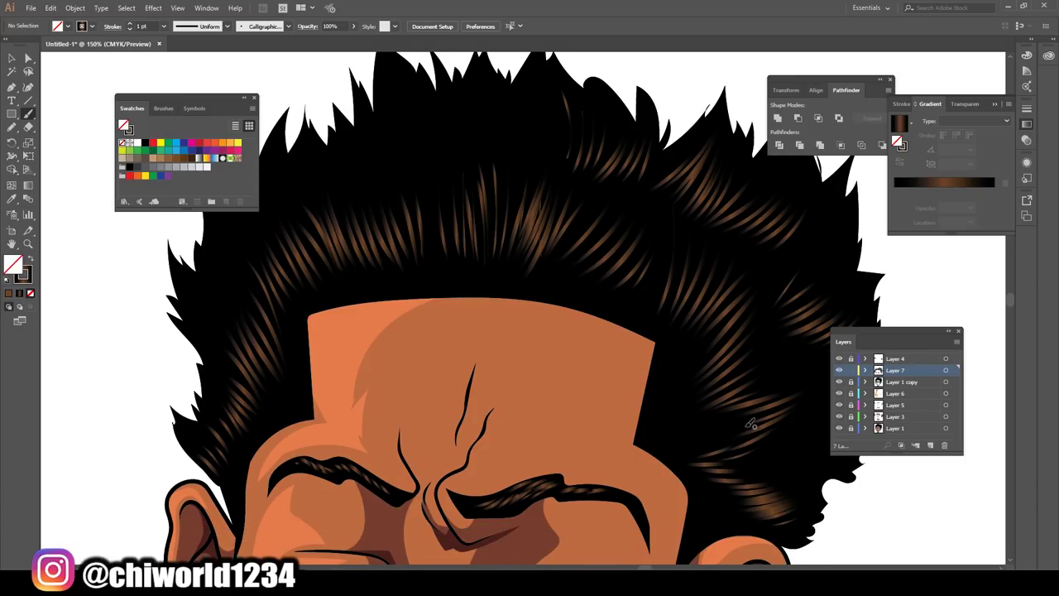
left_click_drag(740, 426, 682, 439)
left_click_drag(728, 420, 675, 426)
mouse_move(720, 403)
left_mouse_down()
mouse_move(664, 418)
mouse_move(675, 410)
left_mouse_up()
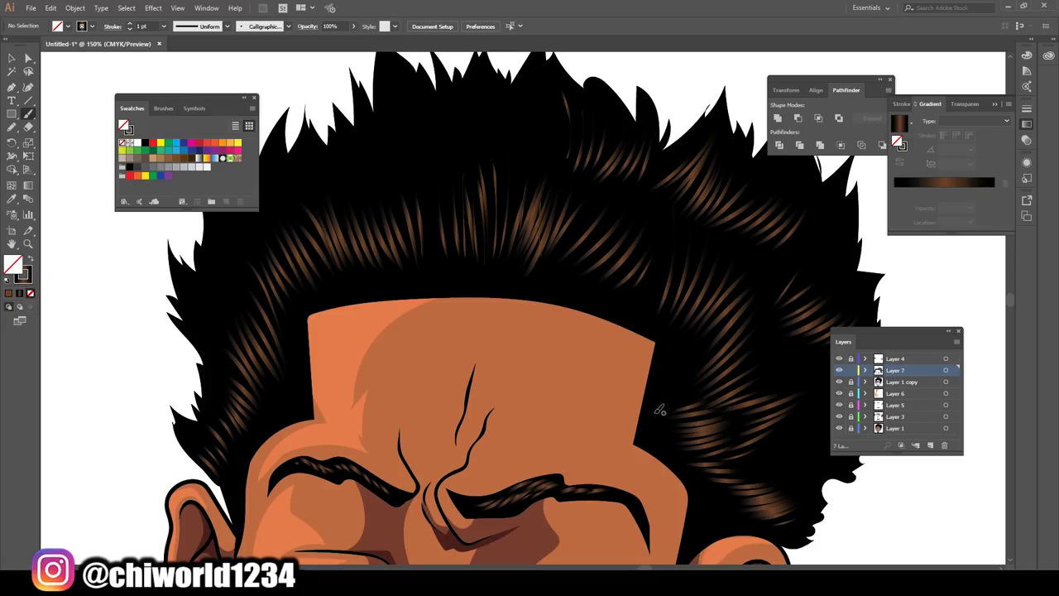
- Add upward strands through the crown, upper middle and upper left hair
scroll(484, 182, "up", 2)
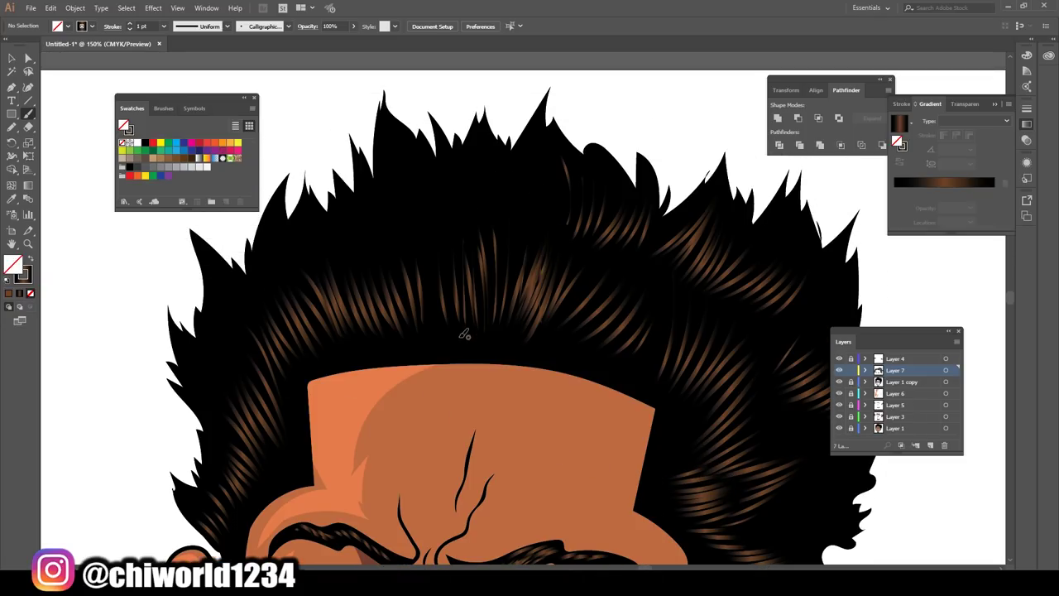
left_click_drag(465, 334, 459, 203)
mouse_move(463, 241)
left_mouse_down()
mouse_move(447, 174)
mouse_move(426, 206)
left_mouse_up()
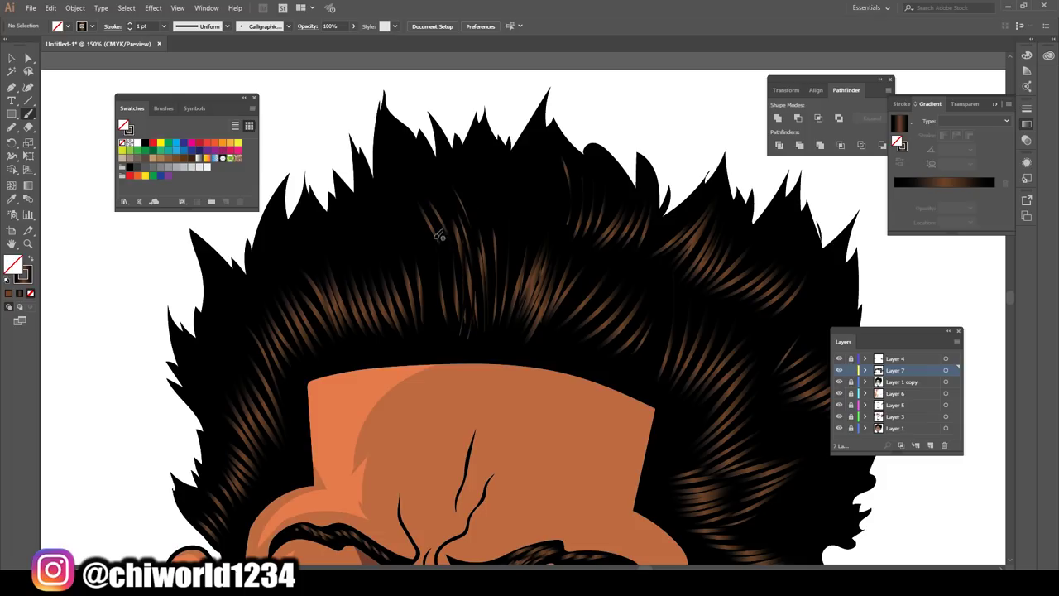
left_click_drag(416, 248, 397, 196)
left_click_drag(381, 266, 373, 183)
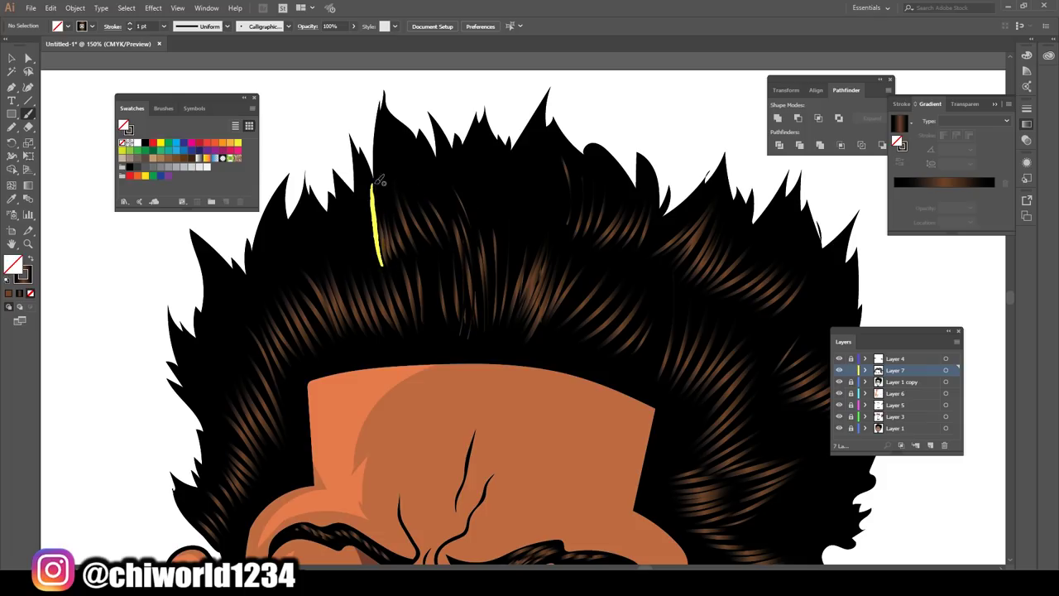
left_click_drag(353, 273, 339, 203)
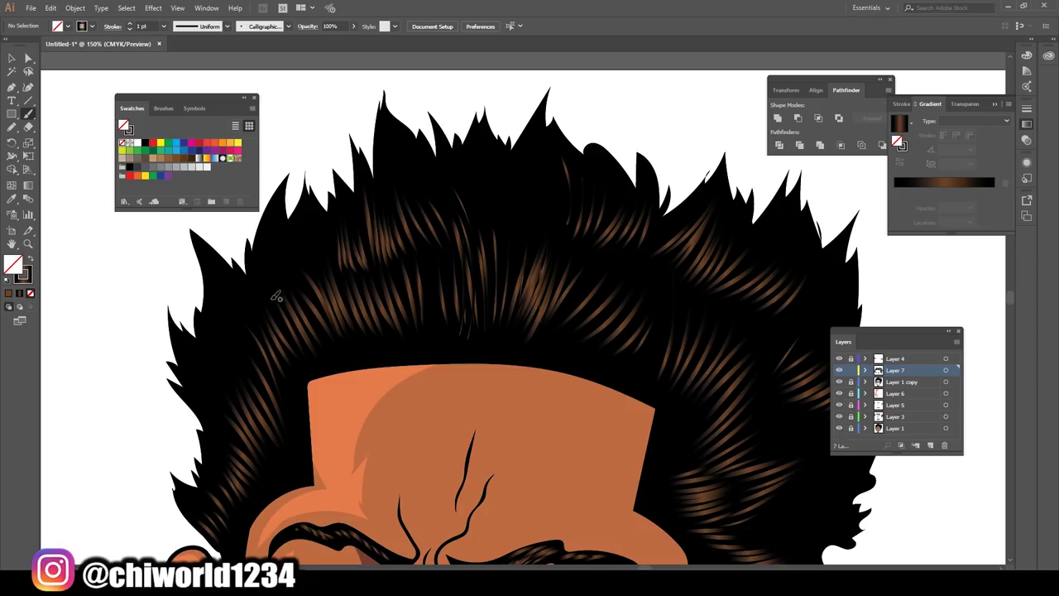
left_click_drag(289, 238, 285, 219)
left_click_drag(281, 277, 272, 203)
- After checking the whole character, paint several strands just above the forehead
key("ctrl+minus")
key("ctrl+minus")
key("ctrl+minus")
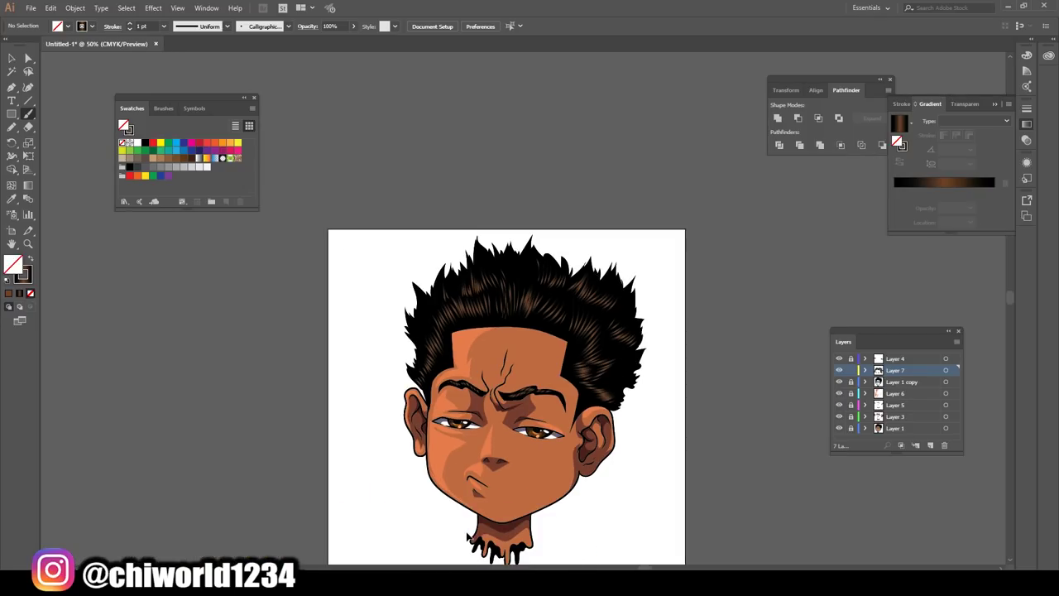
key("ctrl+minus")
key("ctrl+plus")
key("ctrl+plus")
key("ctrl+plus")
key("ctrl+plus")
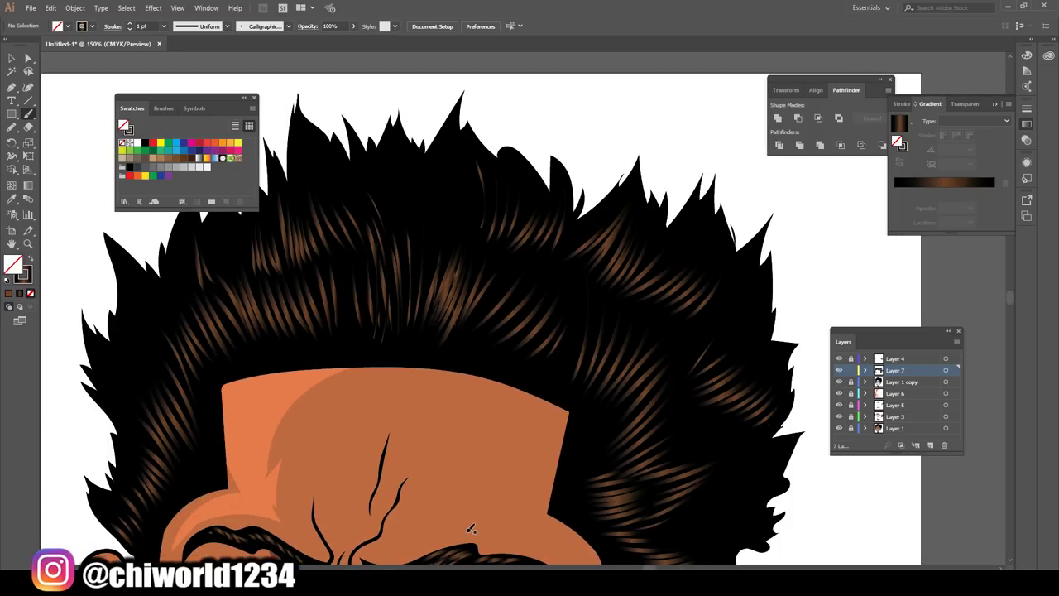
mouse_move(441, 331)
left_mouse_down()
mouse_move(478, 240)
mouse_move(453, 252)
left_mouse_up()
mouse_move(406, 348)
left_mouse_down()
mouse_move(429, 274)
mouse_move(403, 263)
left_mouse_up()
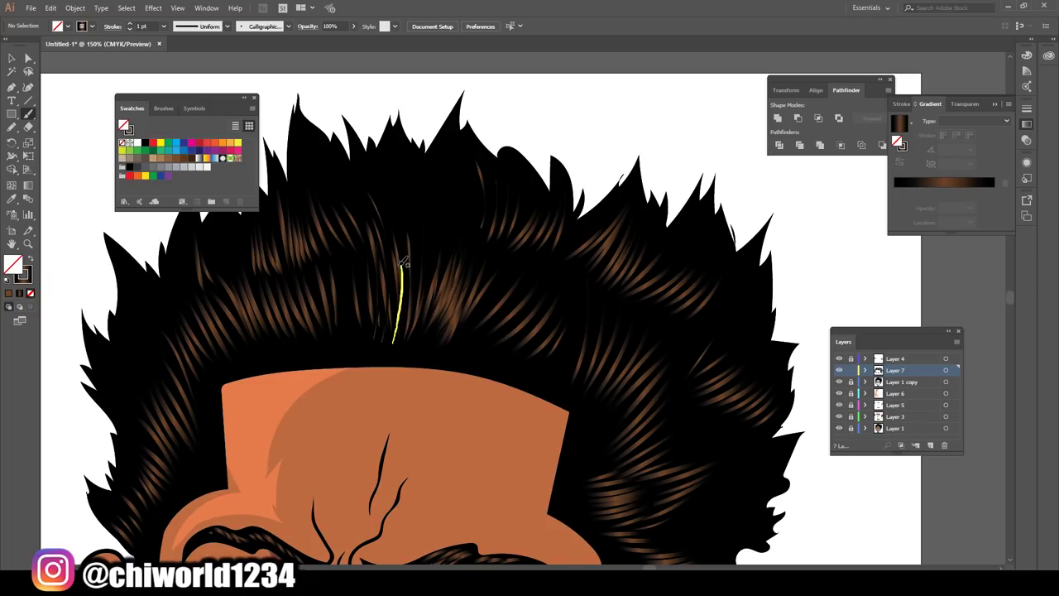
left_click_drag(385, 345, 374, 251)
left_click_drag(381, 347, 378, 214)
left_click_drag(367, 354, 352, 259)
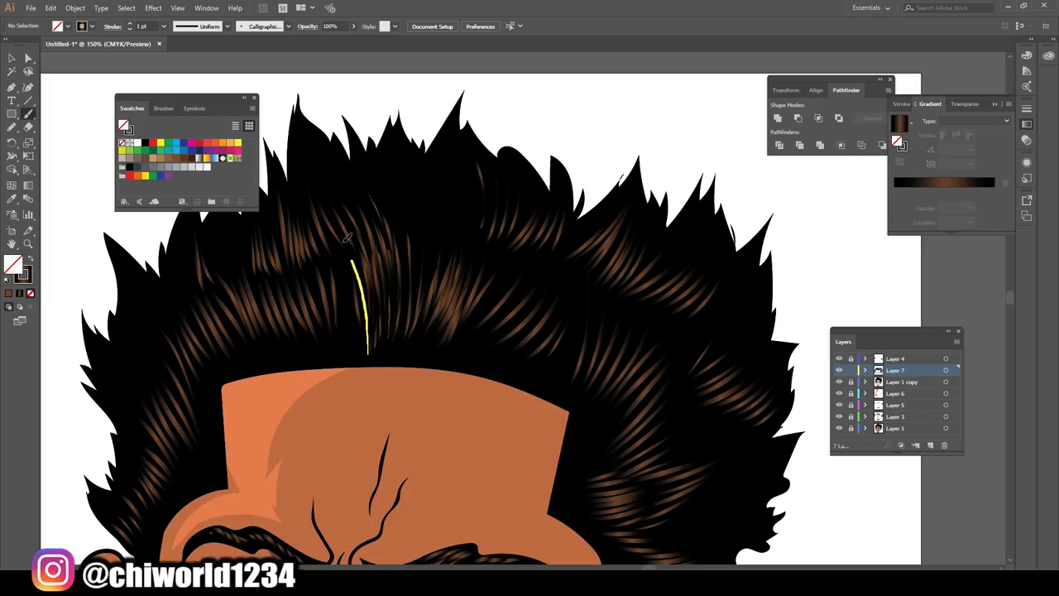
left_click_drag(331, 338, 311, 256)
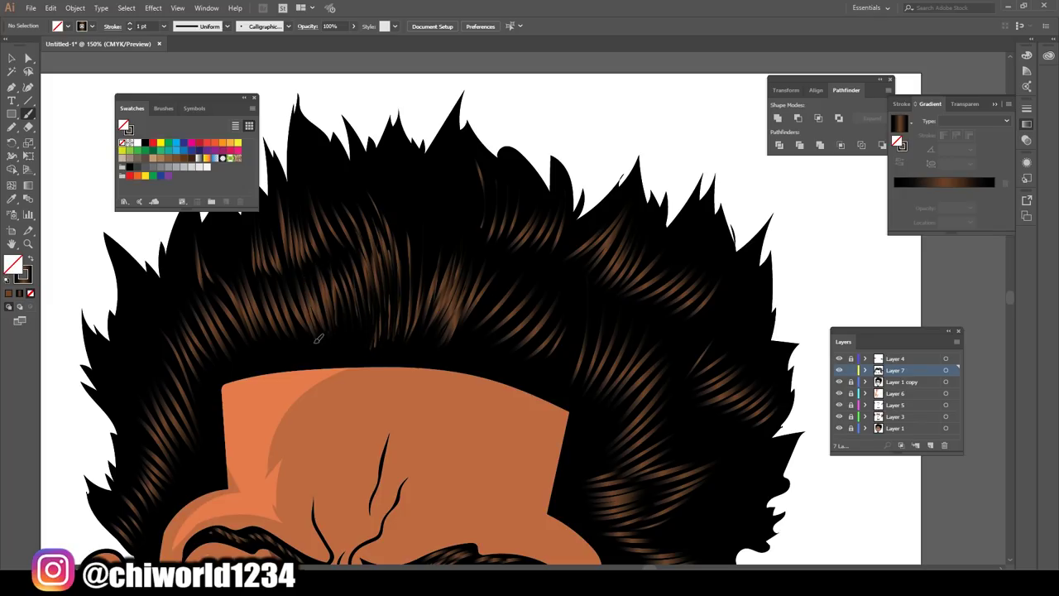
- Add strands along the left hairline out to the far left edge
mouse_move(303, 321)
left_mouse_down()
mouse_move(285, 267)
mouse_move(276, 284)
left_mouse_up()
left_click_drag(283, 350, 265, 284)
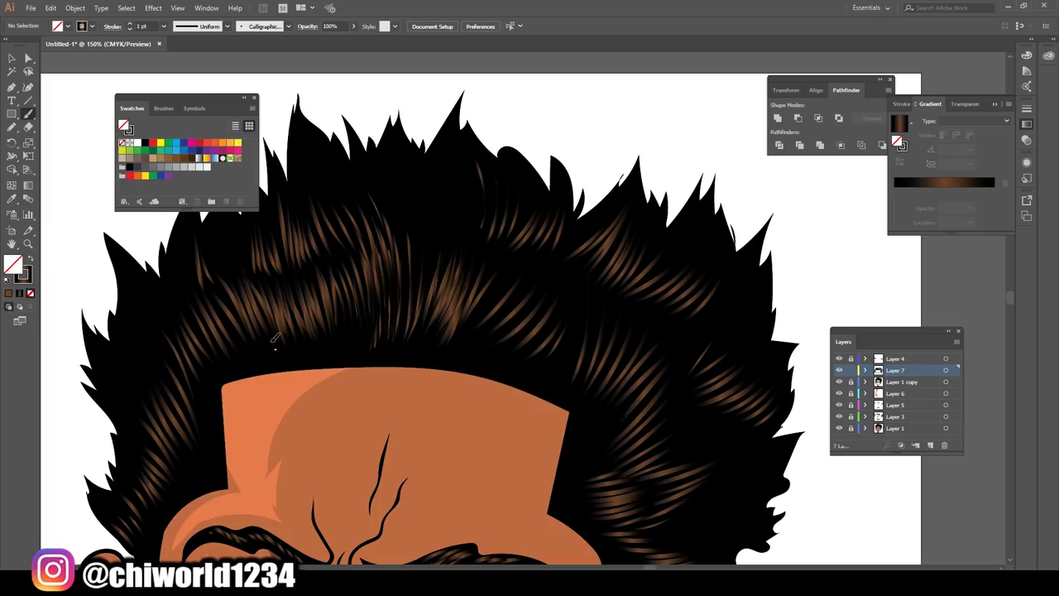
mouse_move(273, 349)
left_mouse_down()
mouse_move(237, 278)
mouse_move(220, 290)
left_mouse_up()
left_click_drag(229, 360, 195, 292)
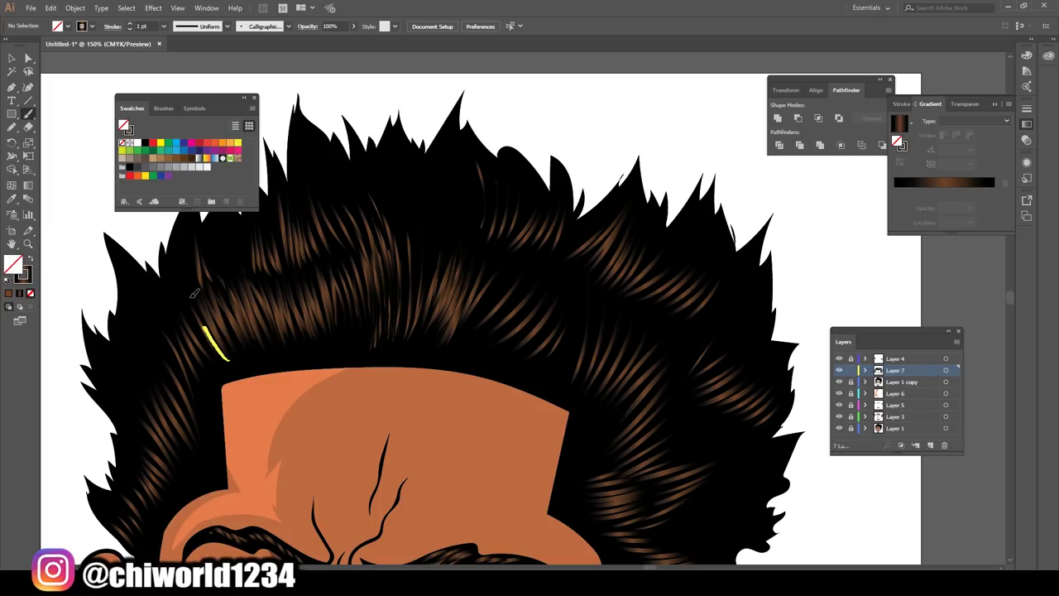
left_click_drag(177, 367, 164, 331)
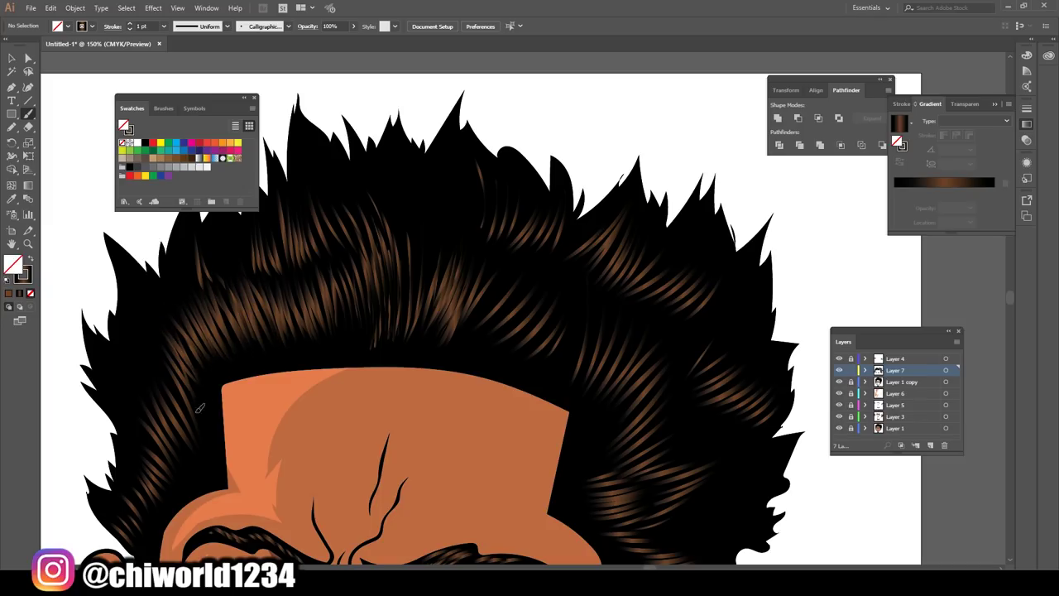
- At 100% view, fill in more strands directly above the forehead, then zoom out
key("ctrl+0")
scroll(626, 508, "up", 1)
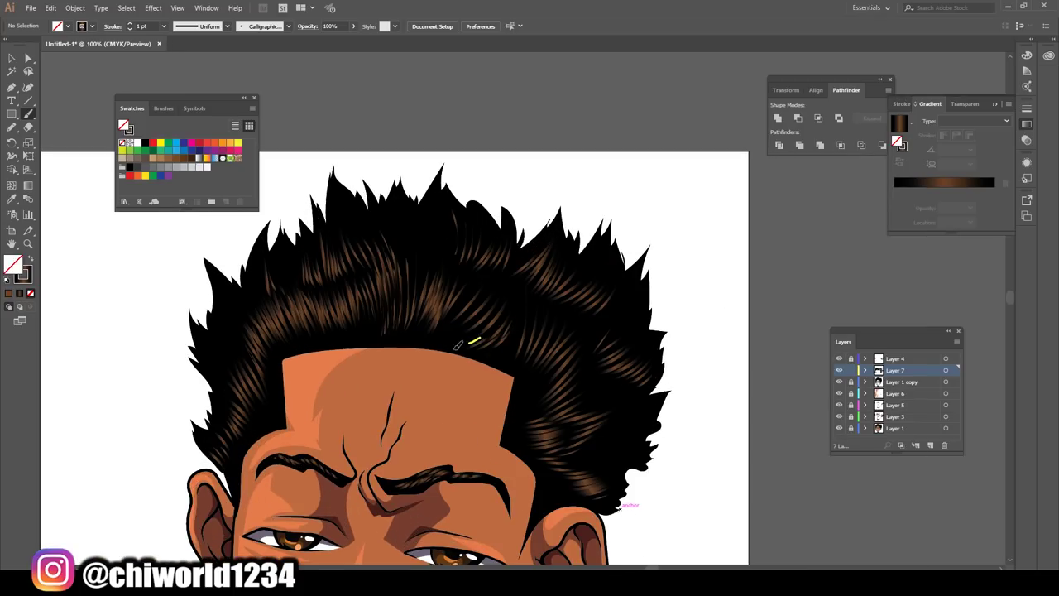
mouse_move(457, 344)
left_mouse_down()
mouse_move(431, 334)
mouse_move(403, 291)
left_mouse_up()
left_click_drag(381, 337, 440, 263)
left_click_drag(421, 333, 444, 289)
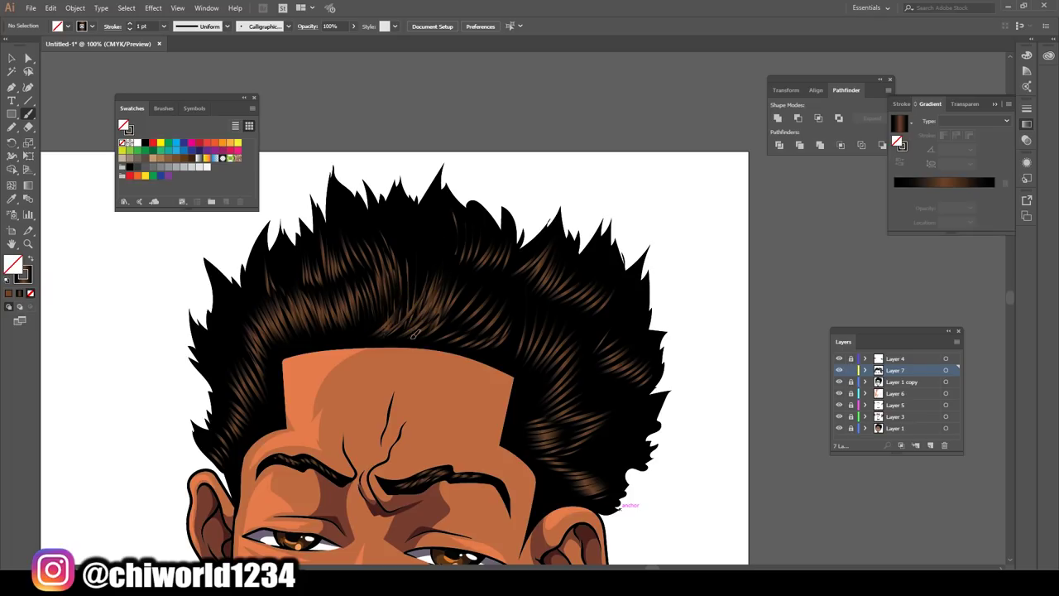
left_click_drag(416, 338, 475, 263)
mouse_move(369, 337)
left_mouse_down()
mouse_move(410, 271)
mouse_move(376, 289)
mouse_move(371, 258)
mouse_move(392, 240)
mouse_move(402, 309)
left_mouse_up()
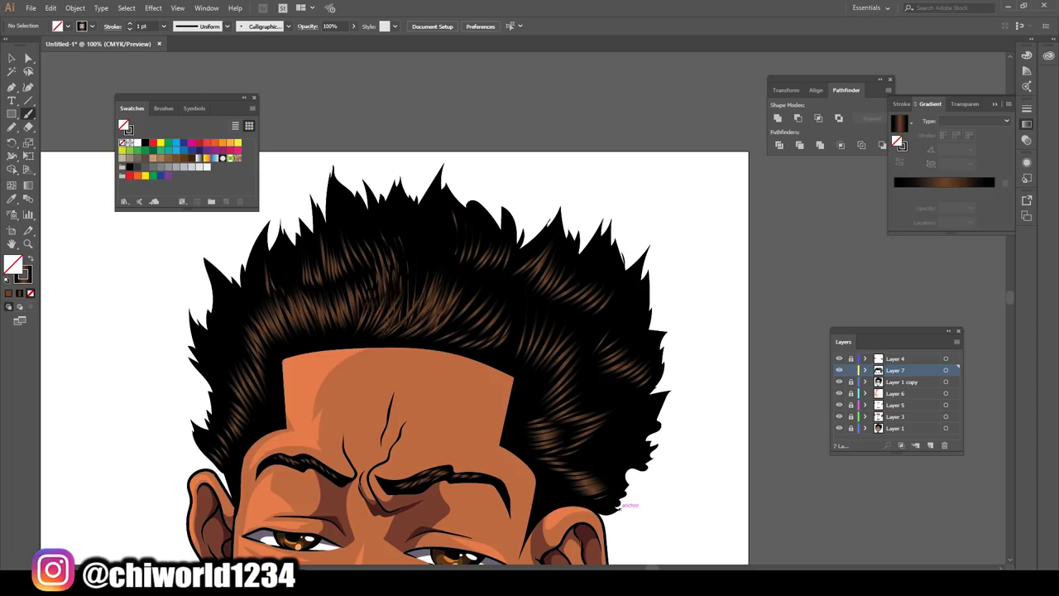
key("ctrl+minus")
key("ctrl+minus")
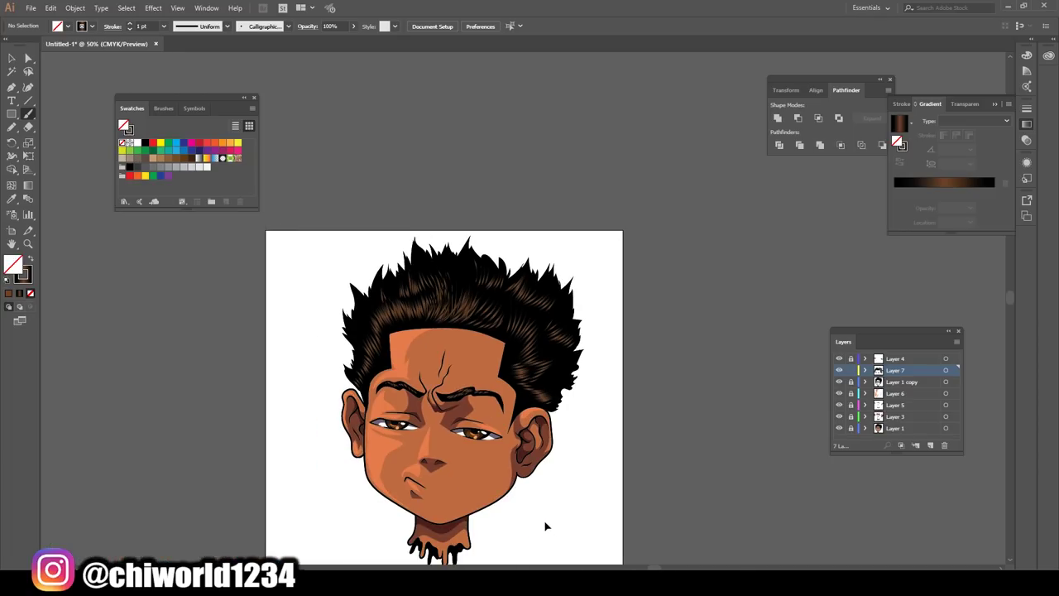
- Paint strands above the forehead's right corner, through the middle and upper left hair
key("ctrl+plus")
key("ctrl+plus")
key("ctrl+plus")
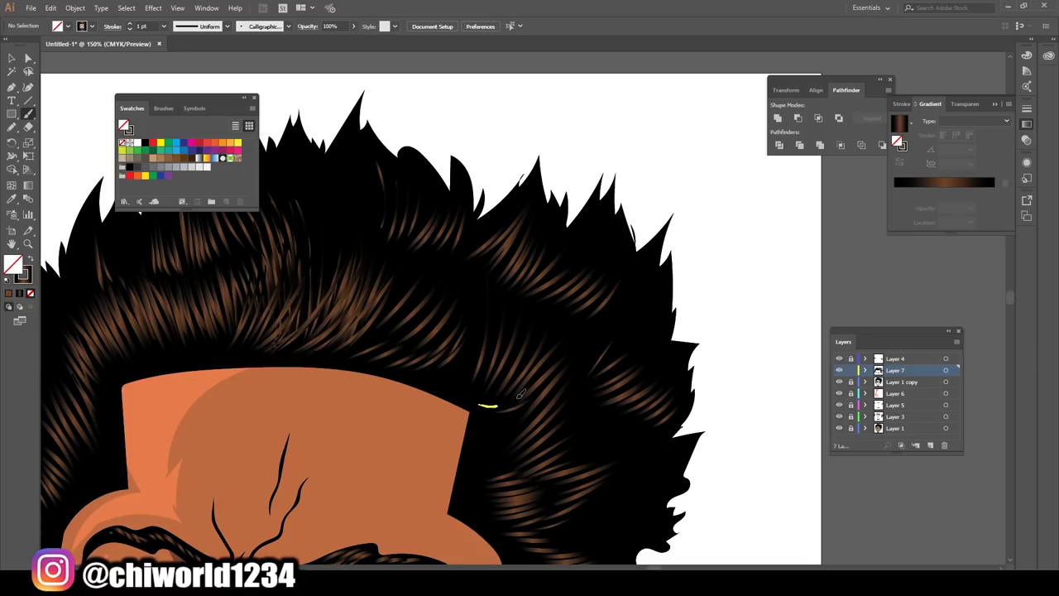
mouse_move(479, 401)
left_mouse_down()
mouse_move(524, 329)
mouse_move(514, 351)
left_mouse_up()
left_click_drag(445, 378, 501, 313)
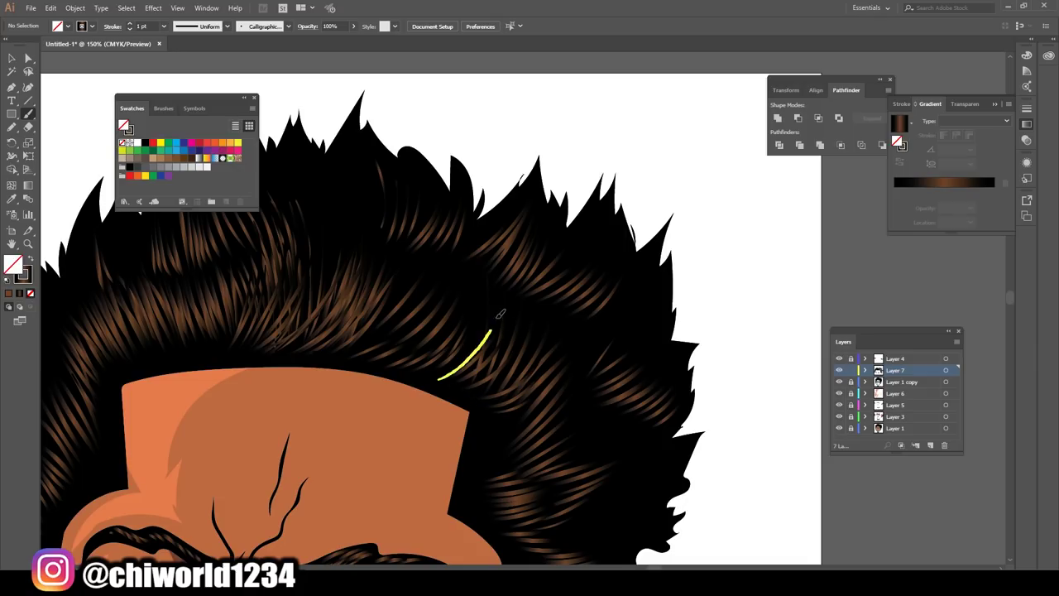
left_click_drag(435, 372, 475, 286)
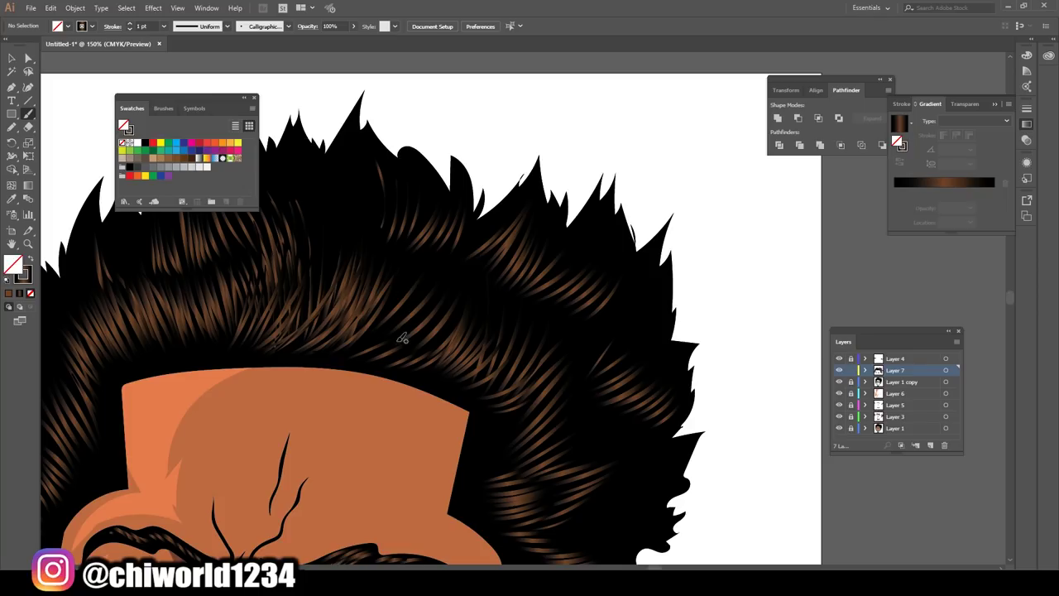
mouse_move(401, 339)
left_mouse_down()
mouse_move(432, 315)
mouse_move(438, 285)
mouse_move(383, 209)
left_mouse_up()
mouse_move(372, 258)
left_mouse_down()
mouse_move(377, 203)
mouse_move(339, 245)
left_mouse_up()
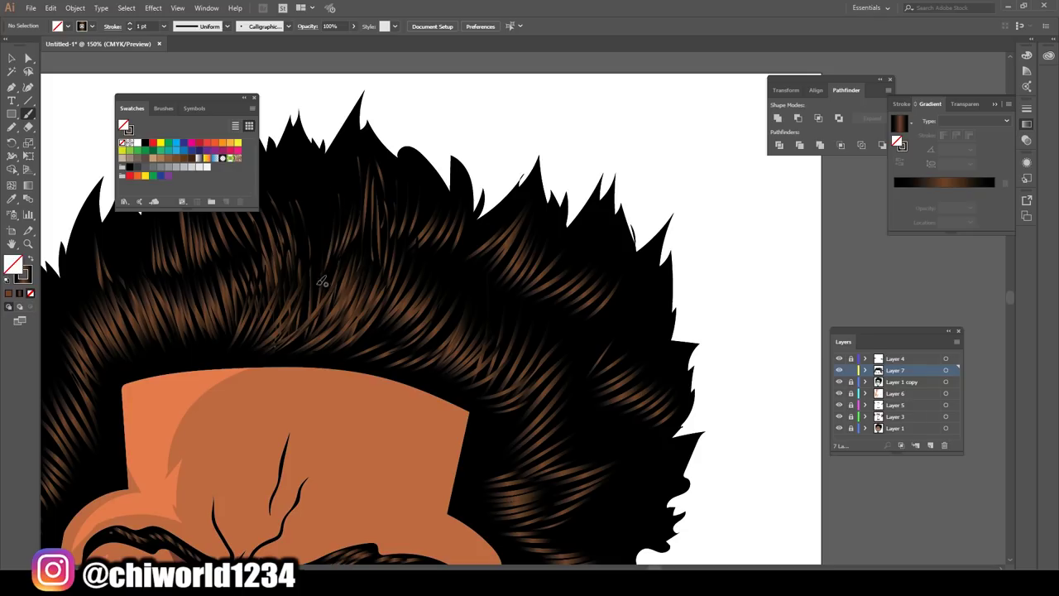
left_click_drag(321, 281, 315, 182)
left_click_drag(290, 225, 291, 147)
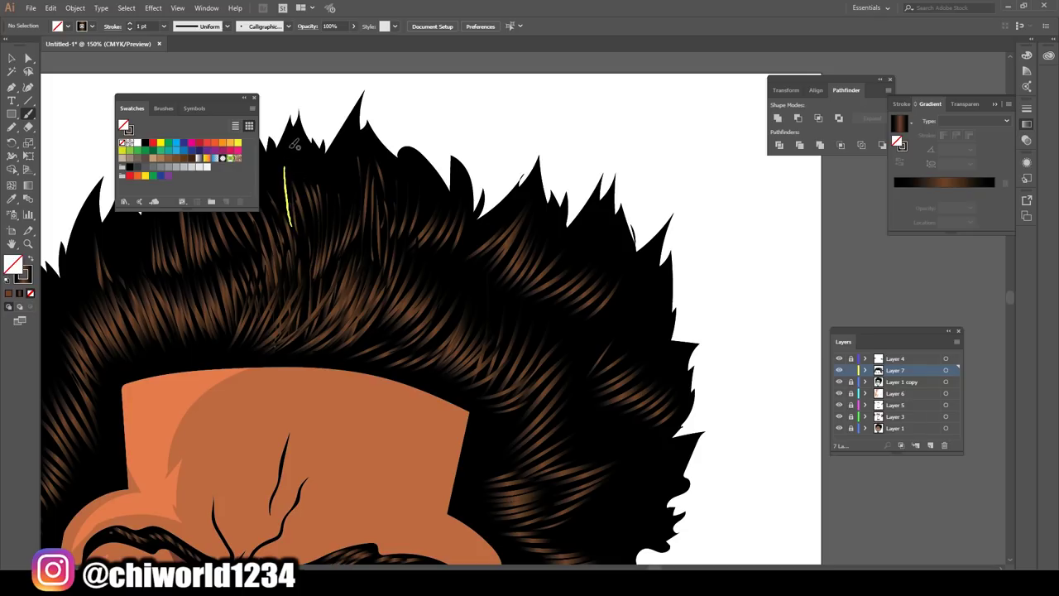
- After a zoom check, paint two strands at the right hair edge
key("ctrl+minus")
key("ctrl+minus")
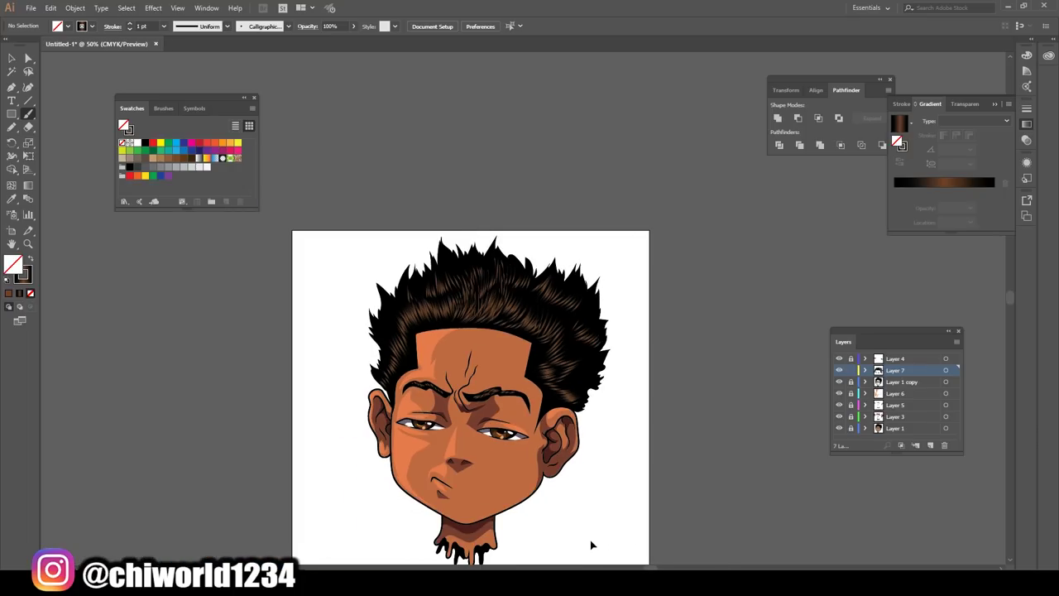
key("ctrl+plus")
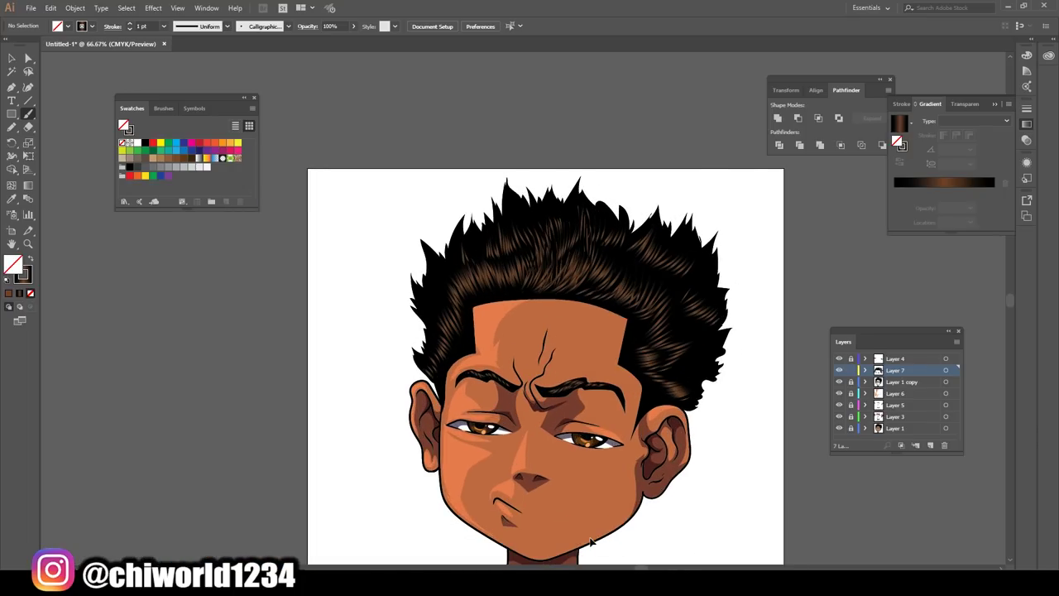
key("ctrl+plus")
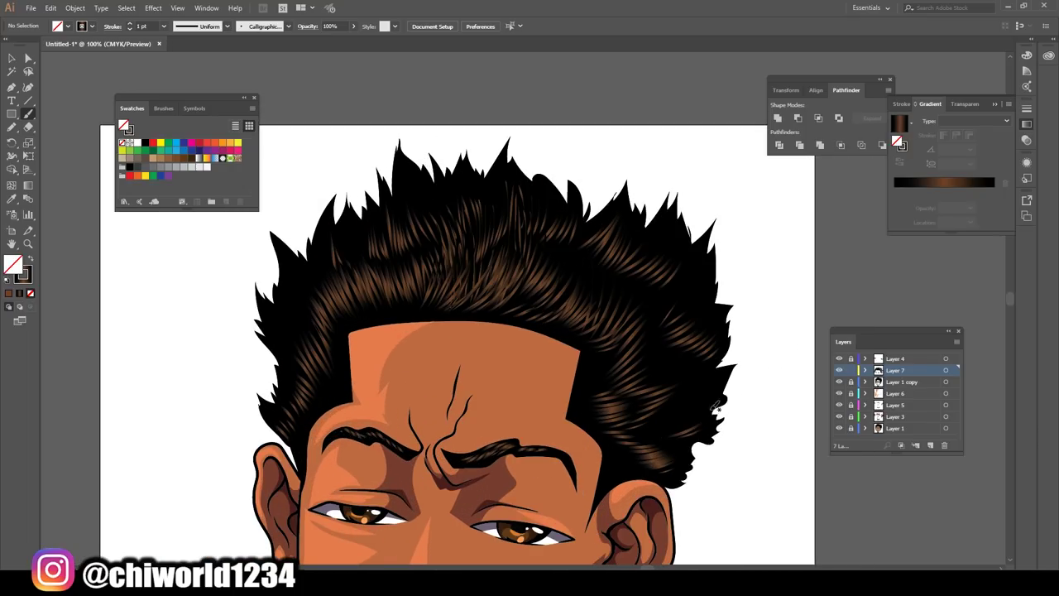
left_click_drag(679, 399, 710, 342)
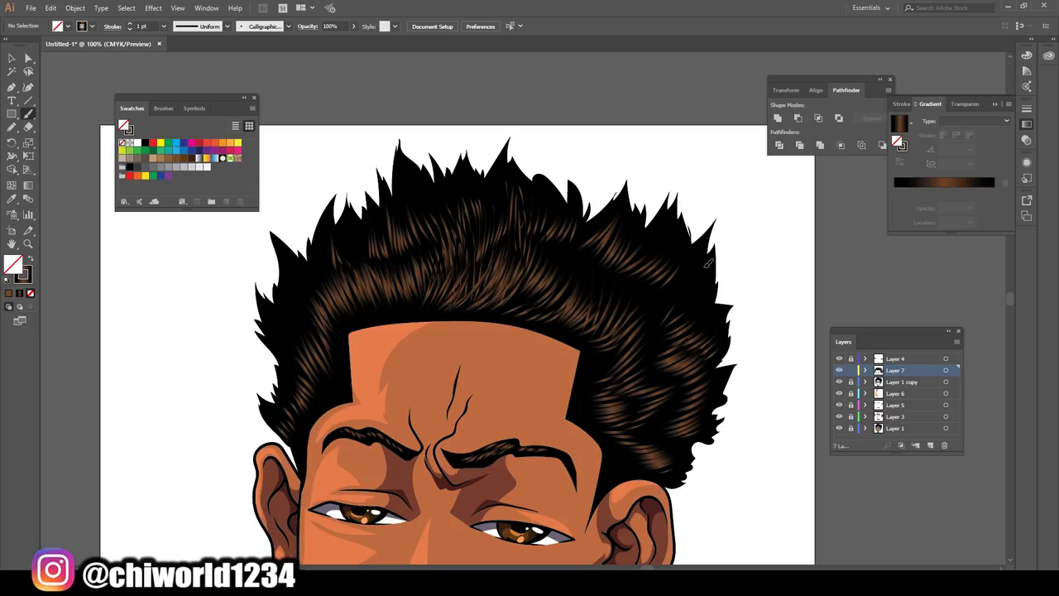
left_click_drag(663, 300, 660, 303)
- Fill the left hair edge with curly strands, including lower down
left_click_drag(289, 325, 288, 250)
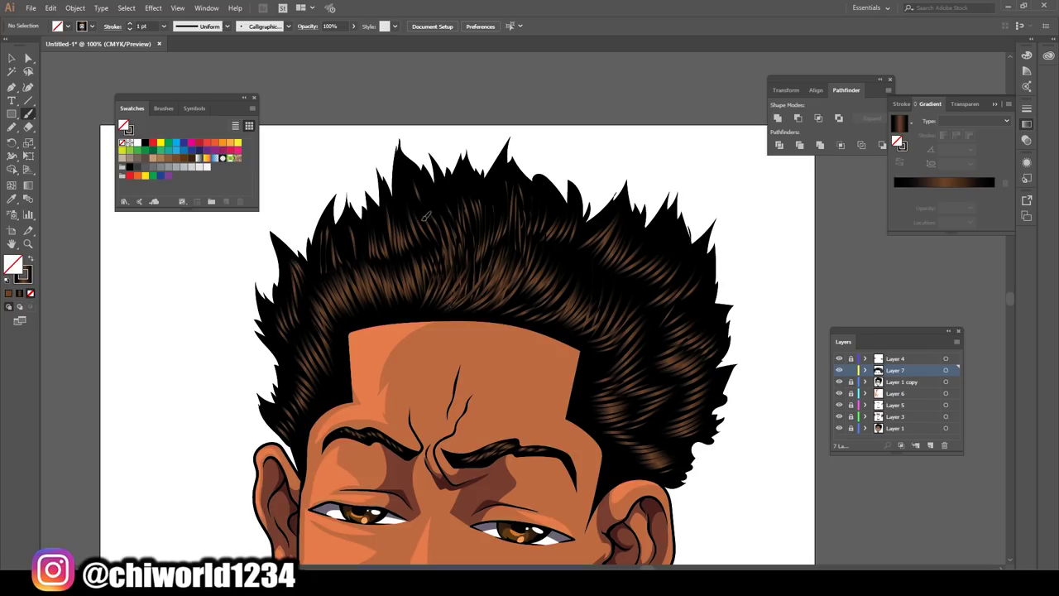
left_click_drag(317, 400, 298, 369)
left_click_drag(298, 429, 271, 418)
mouse_move(325, 389)
left_mouse_down()
mouse_move(291, 365)
mouse_move(278, 312)
left_mouse_up()
mouse_move(313, 354)
left_mouse_down()
mouse_move(298, 298)
mouse_move(283, 334)
mouse_move(305, 283)
mouse_move(284, 280)
mouse_move(294, 283)
left_mouse_up()
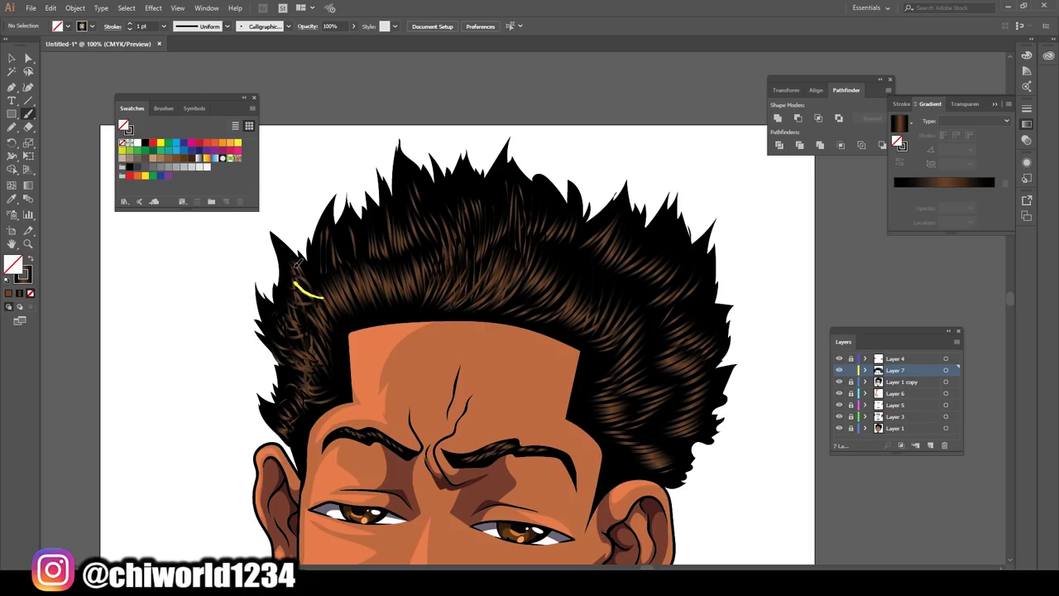
- At 100% view, paint curly strands across the centre and upper hair
key("ctrl+0")
key("ctrl+1")
mouse_move(355, 294)
left_mouse_down()
mouse_move(385, 286)
mouse_move(429, 235)
left_mouse_up()
left_click_drag(424, 277, 411, 255)
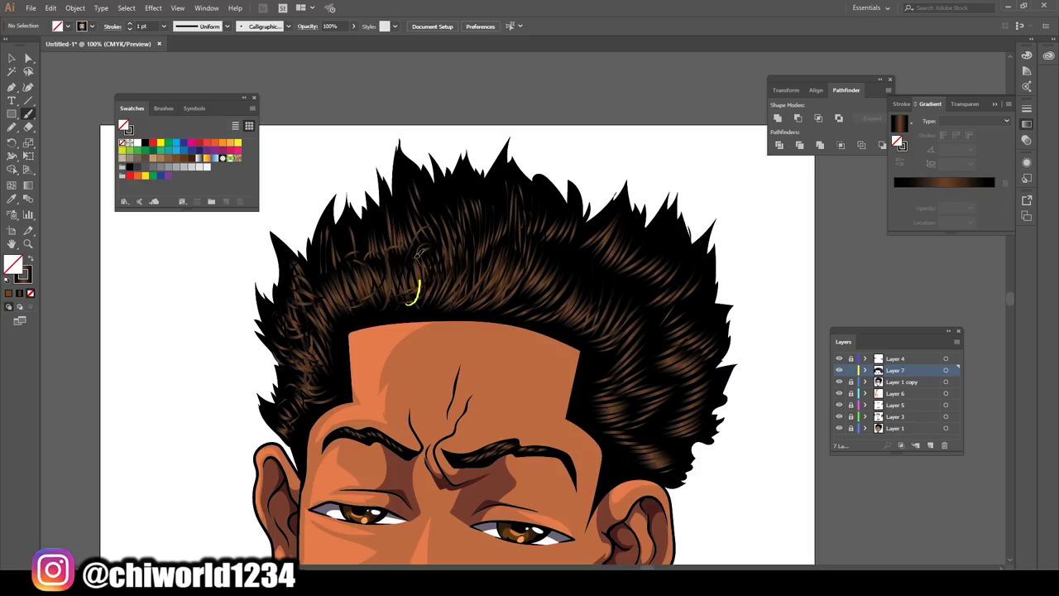
mouse_move(383, 311)
left_mouse_down()
mouse_move(375, 262)
mouse_move(319, 216)
left_mouse_up()
left_click_drag(357, 272, 353, 213)
left_click_drag(382, 288, 378, 294)
- Add strands above the forehead and hairline, plus long strands in the upper hair
mouse_move(366, 272)
left_mouse_down()
mouse_move(364, 225)
mouse_move(358, 249)
left_mouse_up()
left_click_drag(366, 308, 337, 267)
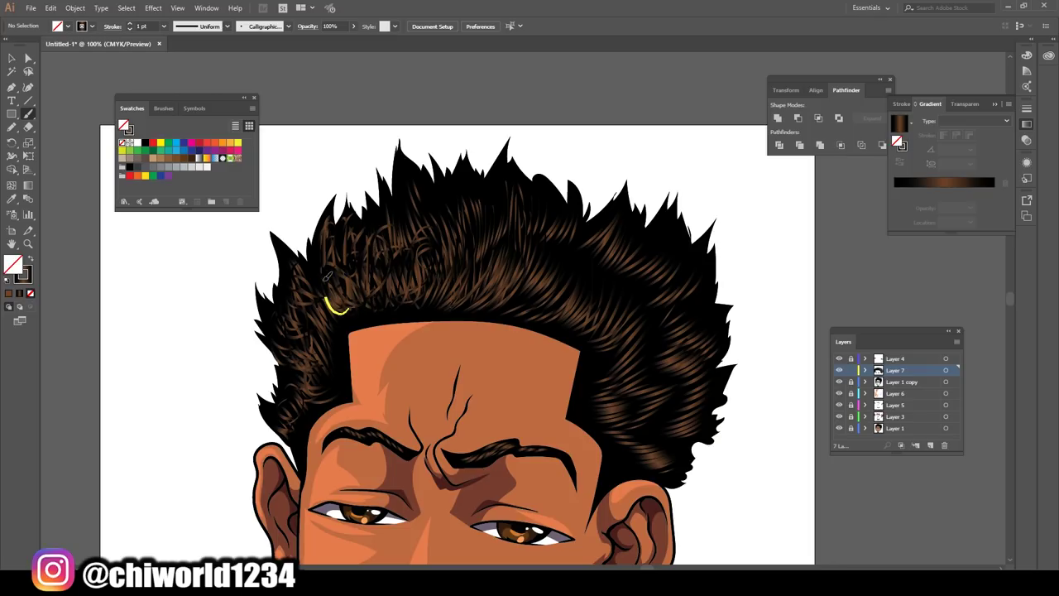
left_click_drag(335, 313, 299, 265)
left_click_drag(383, 315, 396, 297)
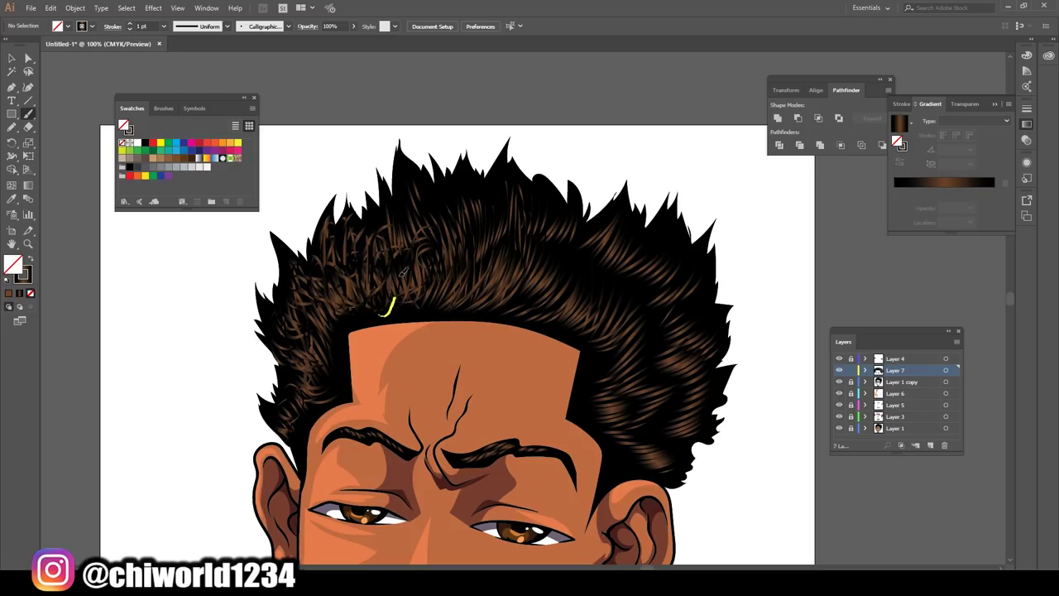
left_click_drag(461, 301, 495, 293)
mouse_move(422, 306)
left_mouse_down()
mouse_move(447, 273)
mouse_move(447, 228)
mouse_move(426, 258)
mouse_move(440, 198)
left_mouse_up()
left_click_drag(418, 235, 404, 186)
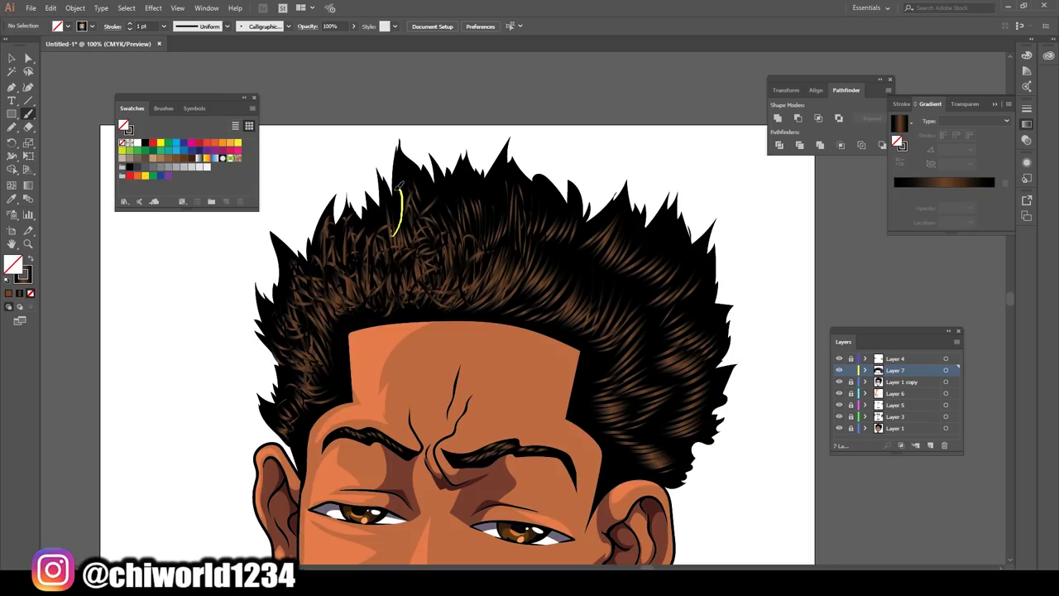
mouse_move(388, 253)
left_mouse_down()
mouse_move(413, 156)
mouse_move(409, 205)
left_mouse_up()
- Paint curved strands on the right side of the hair and into the crown
key("h")
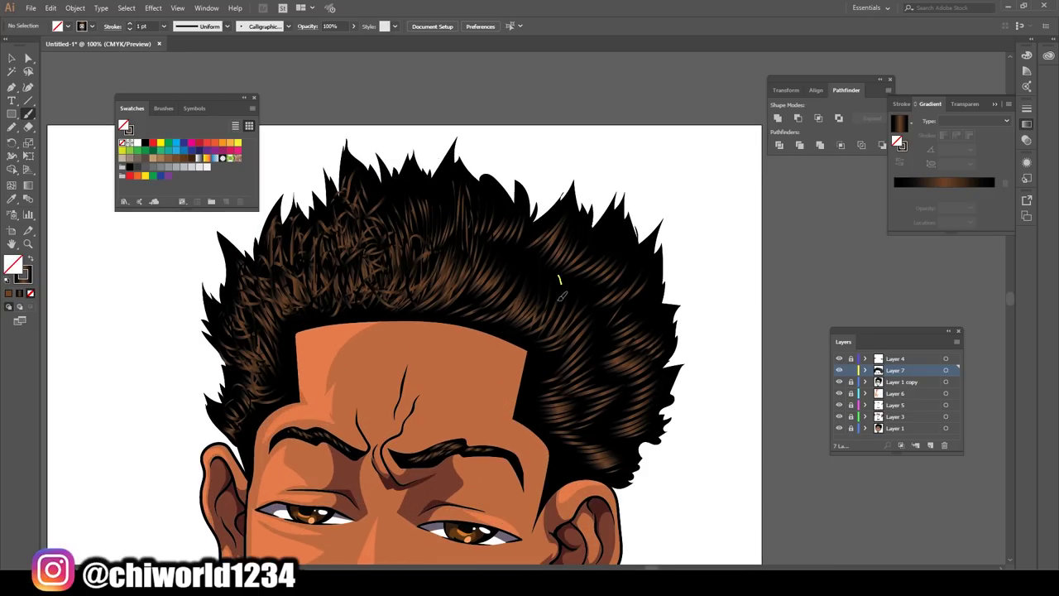
left_click_drag(509, 306, 525, 273)
left_click_drag(468, 319, 496, 308)
left_click_drag(505, 266, 525, 244)
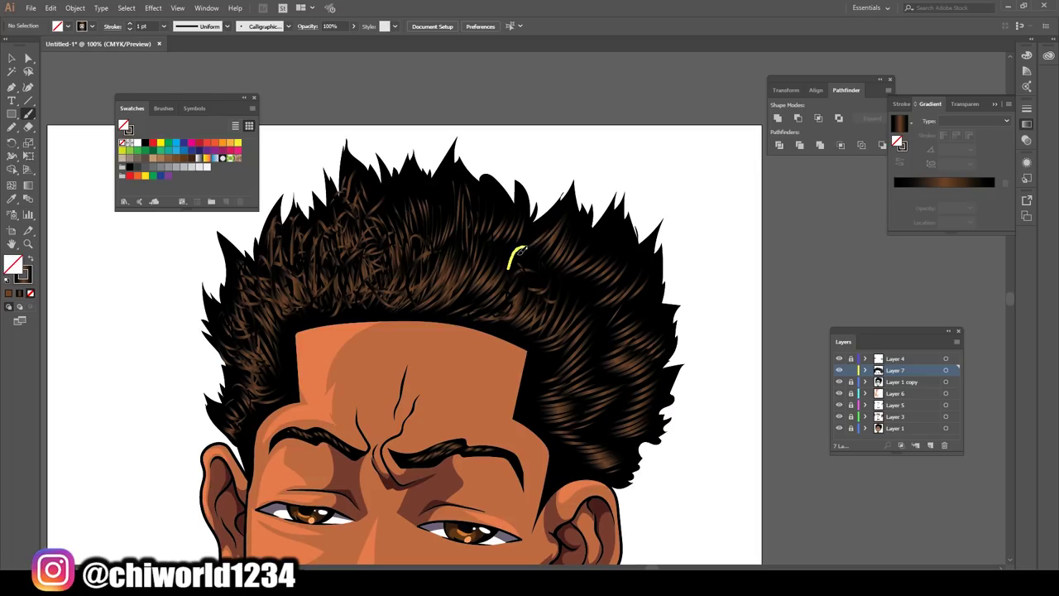
left_click_drag(493, 285, 530, 242)
mouse_move(448, 307)
left_mouse_down()
mouse_move(468, 300)
mouse_move(476, 235)
mouse_move(436, 190)
left_mouse_up()
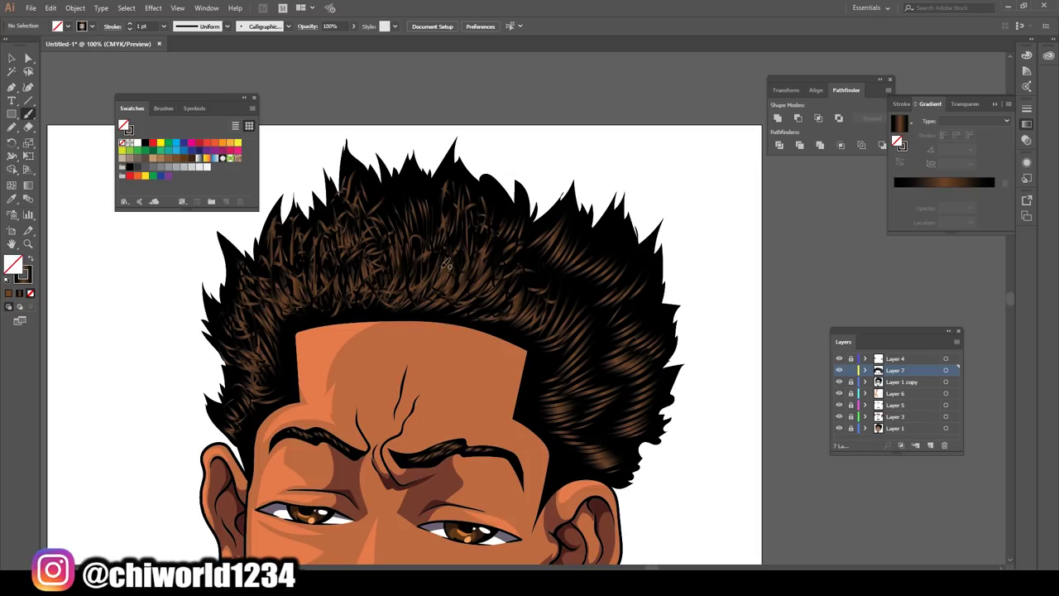
left_click_drag(446, 264, 405, 190)
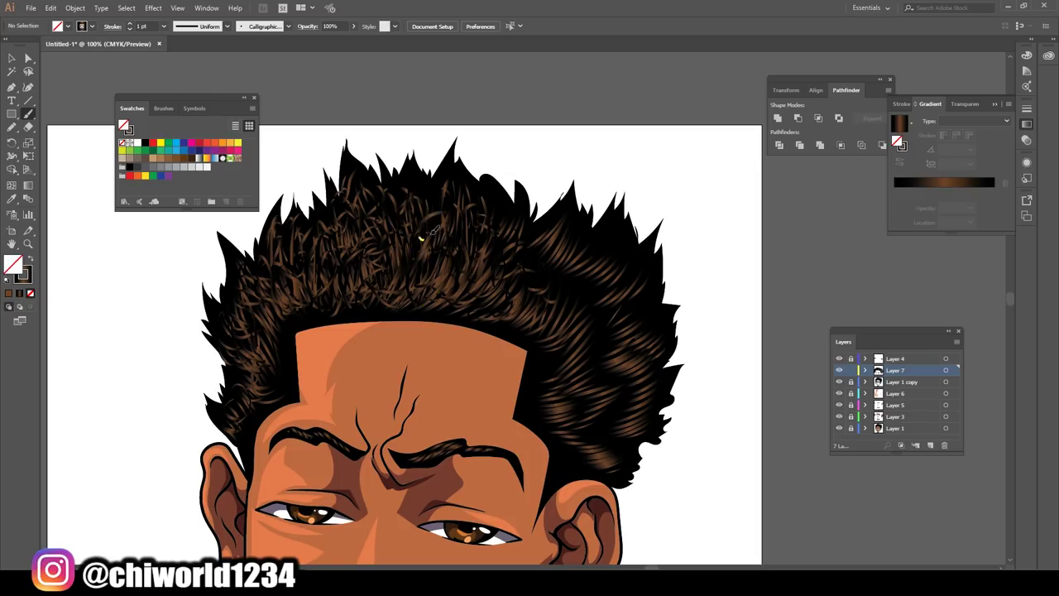
- Add short curly strands along the right hairline and right temple, plus one at the left hairline
left_click_drag(460, 310, 501, 306)
left_click_drag(517, 306, 534, 301)
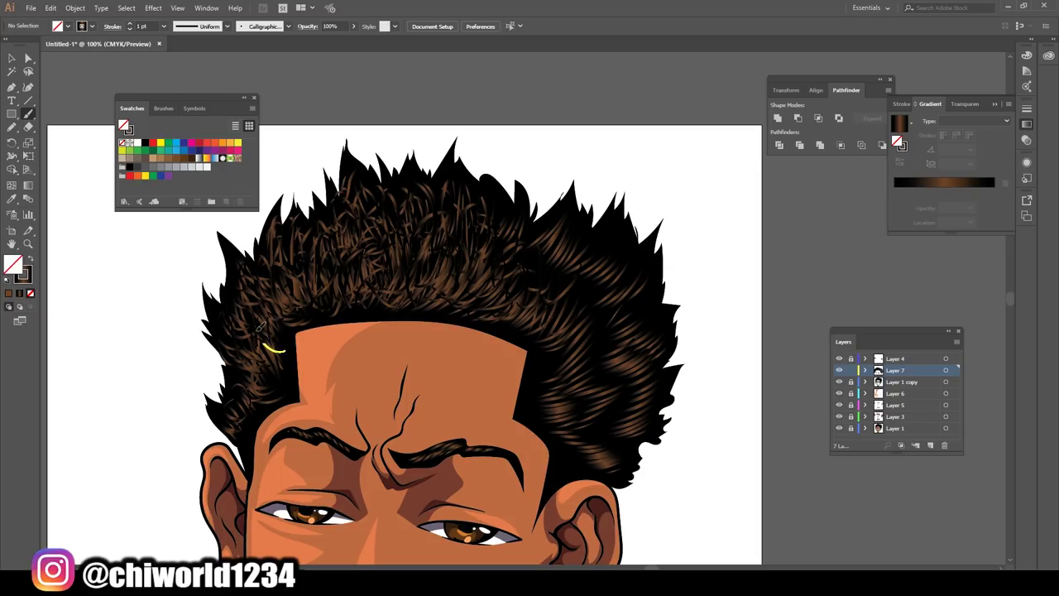
left_click_drag(284, 335, 261, 306)
mouse_move(553, 350)
left_mouse_down()
mouse_move(596, 320)
mouse_move(622, 230)
left_mouse_up()
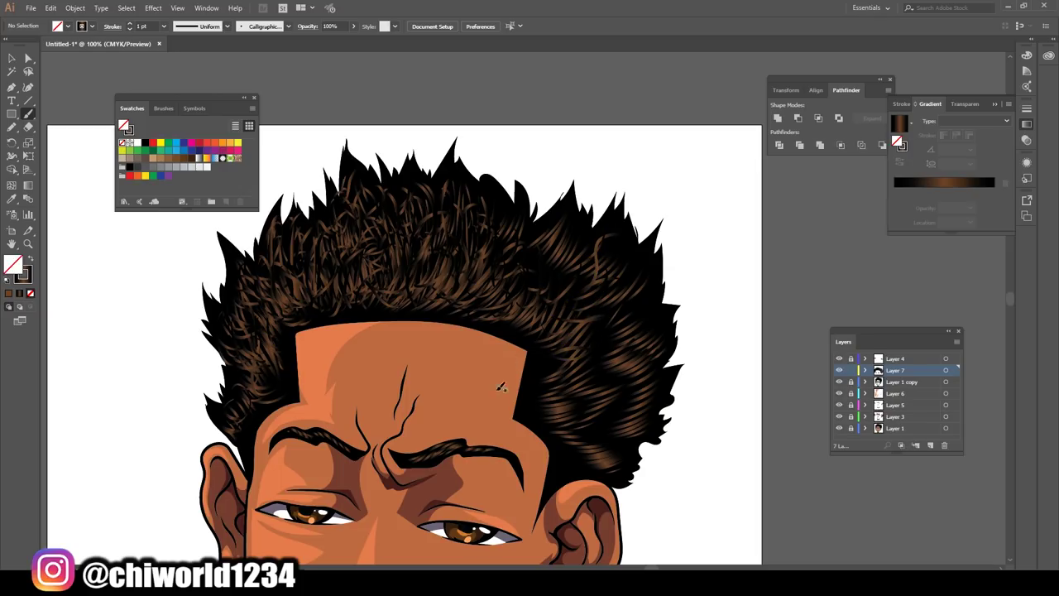
mouse_move(602, 472)
left_mouse_down()
mouse_move(617, 457)
mouse_move(605, 438)
mouse_move(571, 454)
mouse_move(589, 422)
mouse_move(536, 404)
mouse_move(627, 390)
left_mouse_up()
left_click_drag(610, 425, 653, 382)
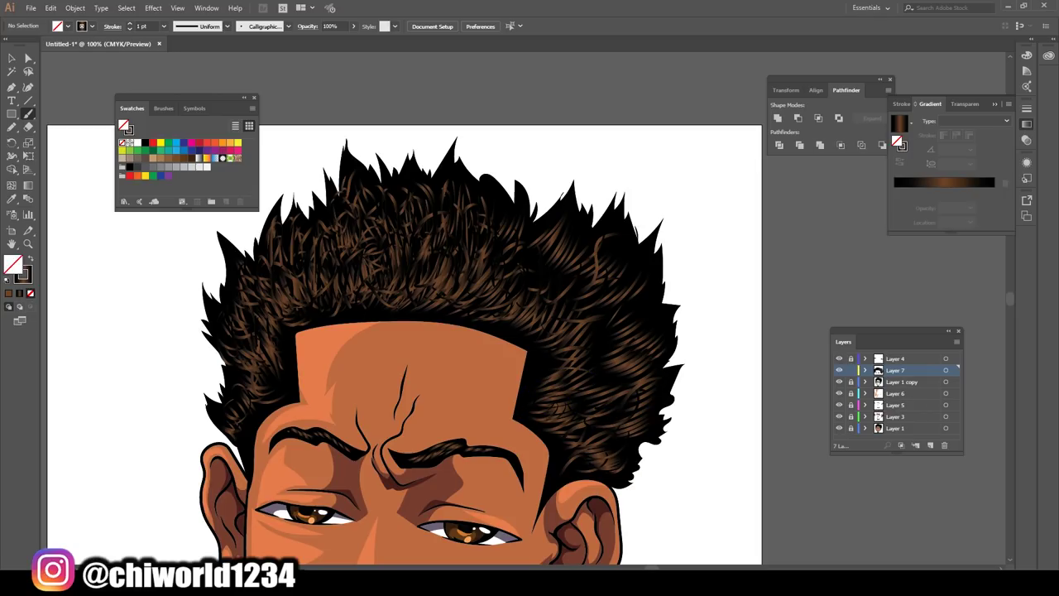
left_click_drag(612, 350, 649, 340)
mouse_move(577, 362)
left_mouse_down()
mouse_move(597, 364)
mouse_move(635, 324)
mouse_move(650, 331)
mouse_move(631, 331)
mouse_move(625, 236)
left_mouse_up()
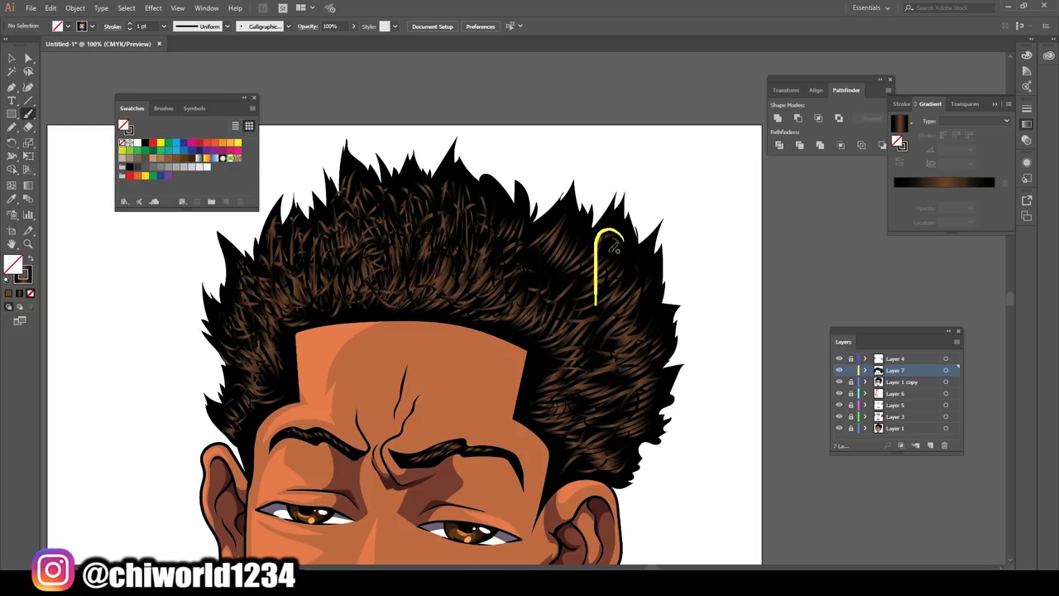
- Paint tall curls and short strands across the right and upper-right hair
mouse_move(527, 290)
left_mouse_down()
mouse_move(542, 289)
mouse_move(569, 207)
left_mouse_up()
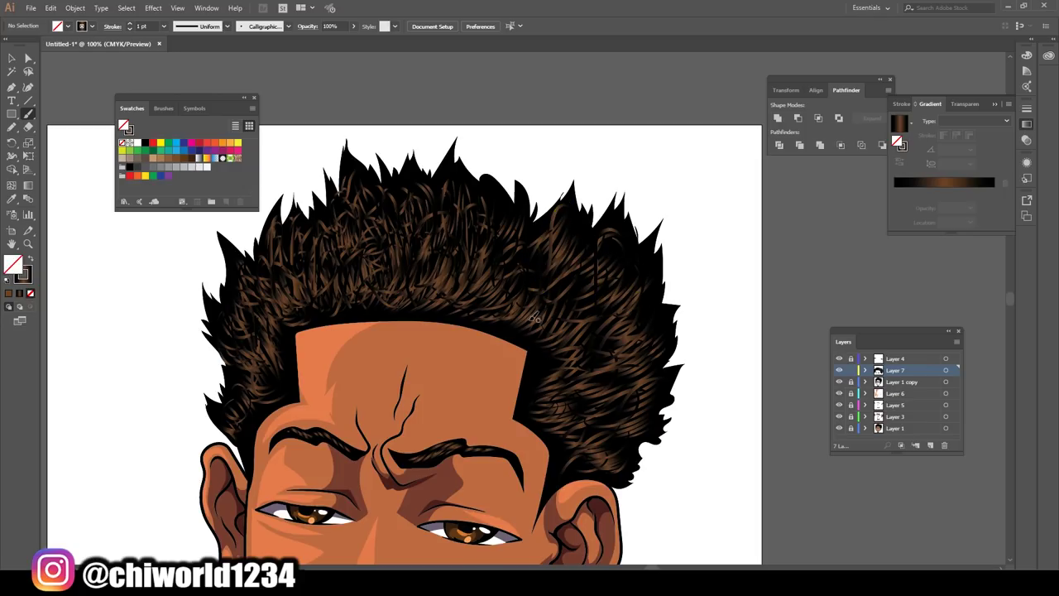
left_click_drag(545, 340, 566, 328)
left_click_drag(535, 369, 550, 358)
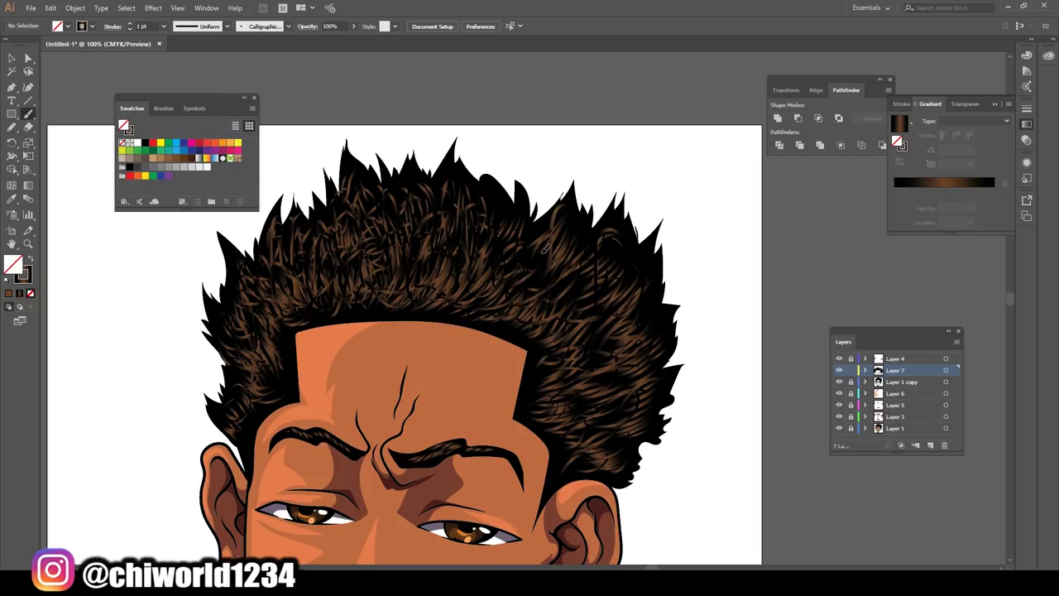
mouse_move(505, 324)
left_mouse_down()
mouse_move(531, 240)
mouse_move(523, 246)
left_mouse_up()
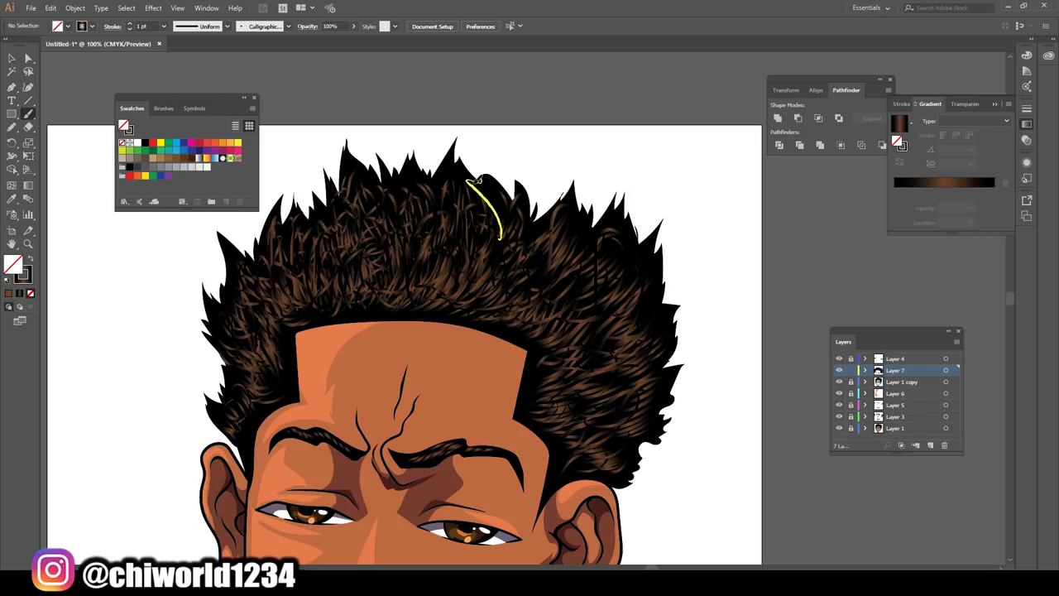
left_click_drag(478, 180, 478, 179)
left_click_drag(586, 351, 629, 294)
left_click_drag(615, 335, 640, 289)
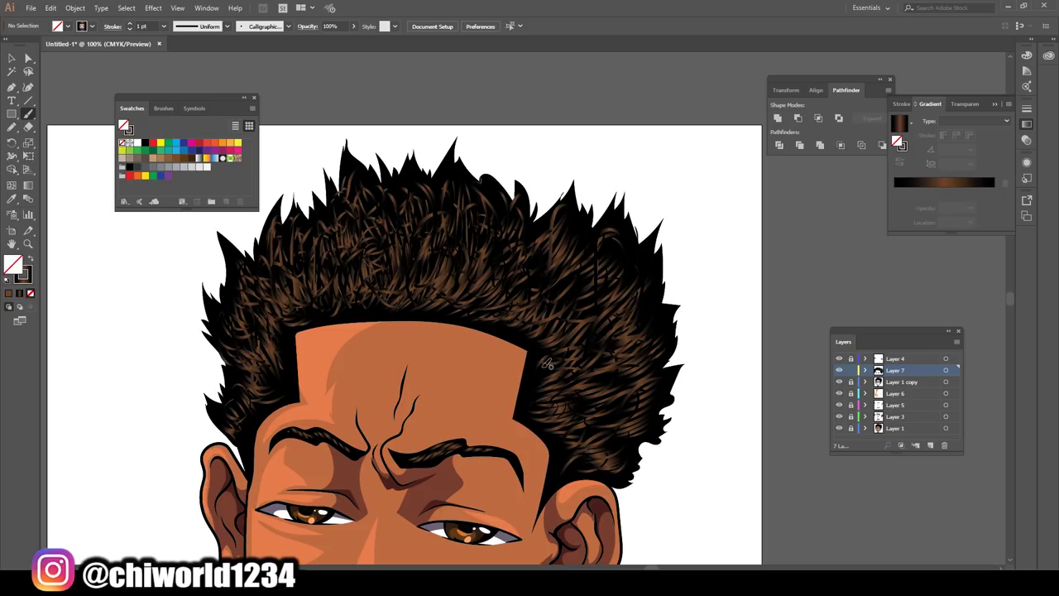
mouse_move(551, 324)
left_mouse_down()
mouse_move(570, 280)
mouse_move(555, 259)
mouse_move(531, 269)
left_mouse_up()
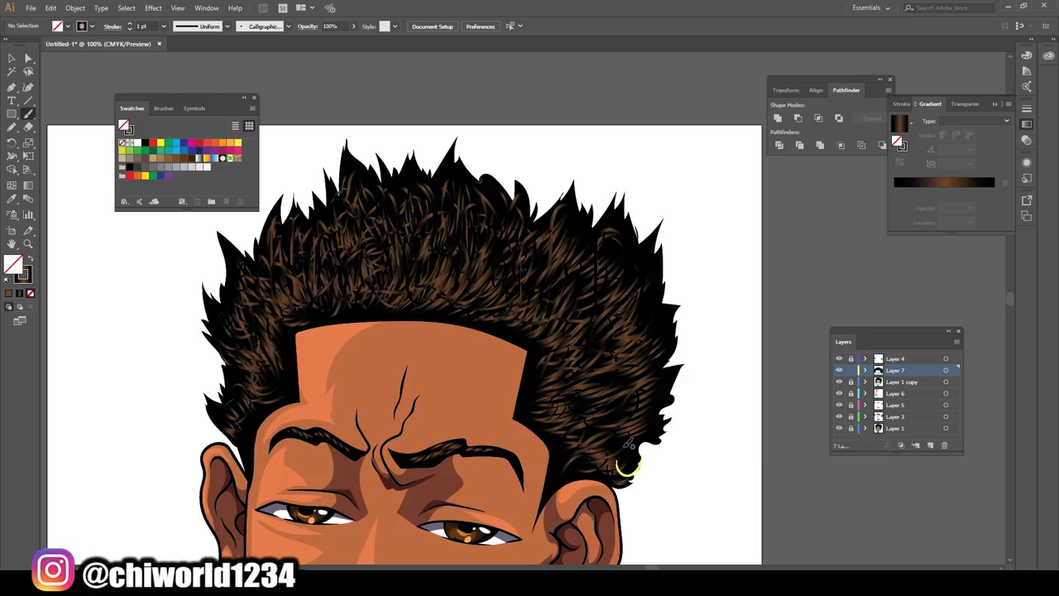
- Add short strands to the lower-right hair, left edge, top centre and upper left
mouse_move(623, 462)
left_mouse_down()
mouse_move(649, 399)
mouse_move(655, 324)
left_mouse_up()
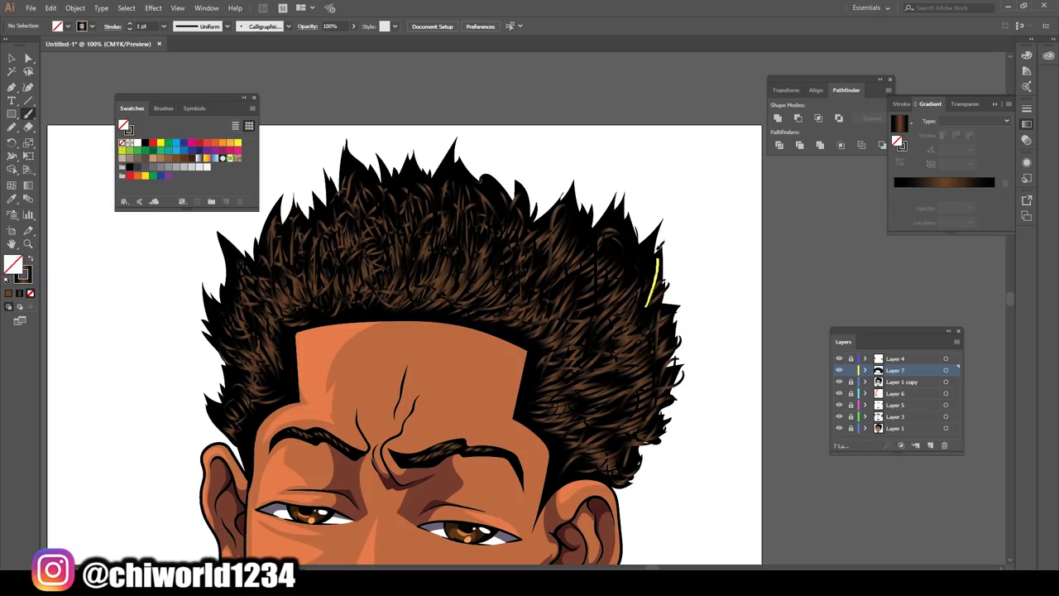
left_click_drag(645, 261, 639, 228)
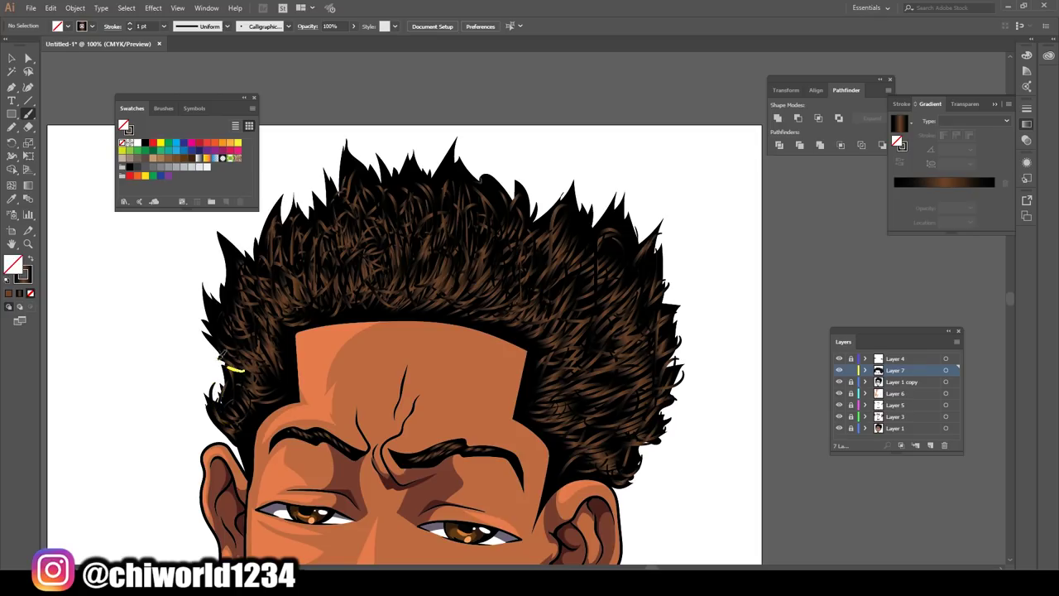
mouse_move(223, 345)
left_mouse_down()
mouse_move(235, 248)
mouse_move(248, 252)
left_mouse_up()
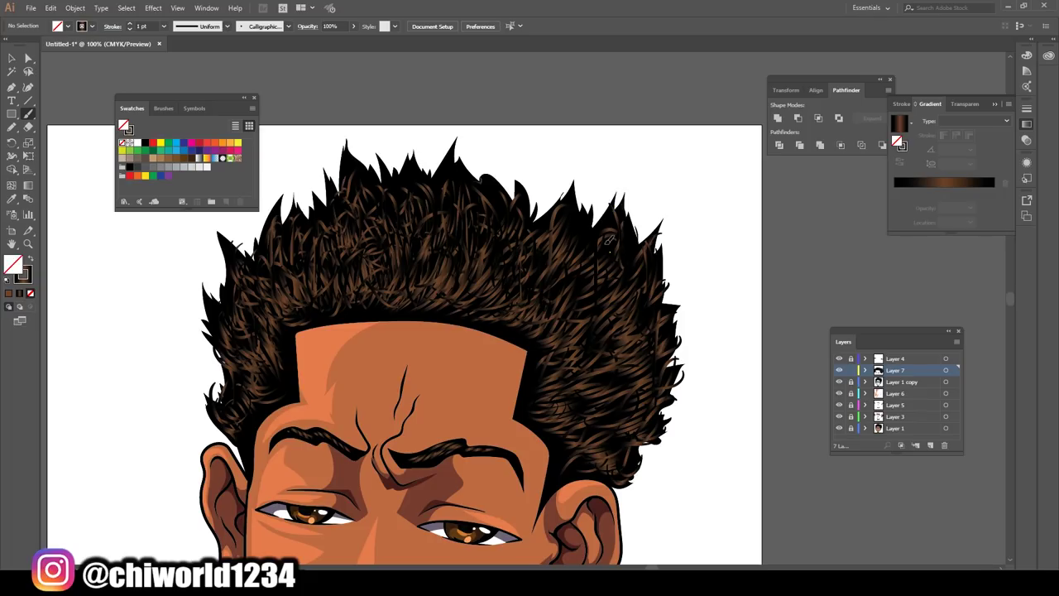
mouse_move(586, 242)
left_mouse_down()
mouse_move(578, 214)
mouse_move(549, 203)
left_mouse_up()
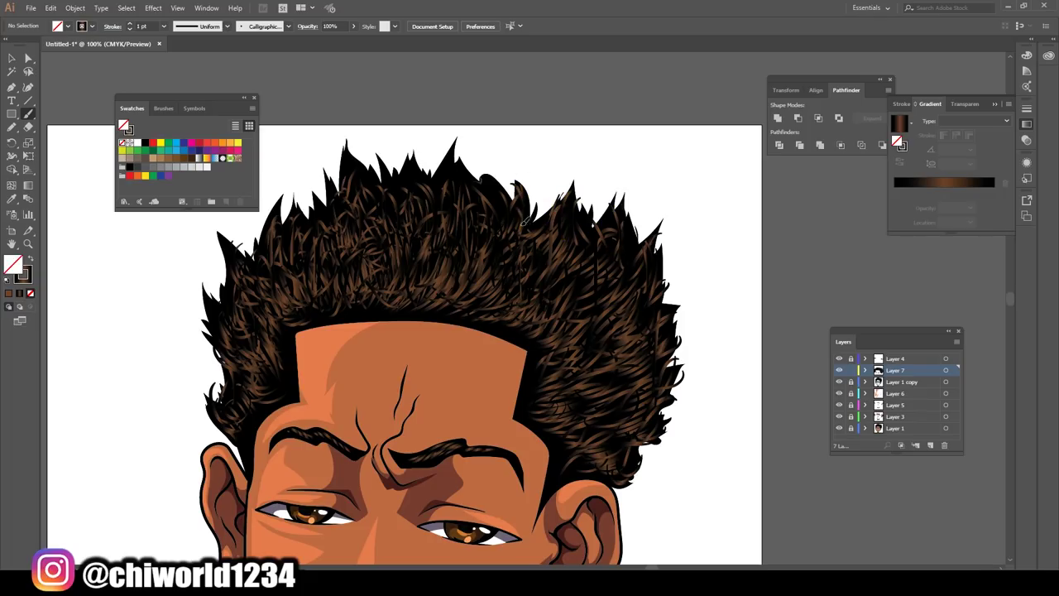
left_click_drag(449, 177, 439, 160)
mouse_move(425, 201)
left_mouse_down()
mouse_move(411, 161)
mouse_move(453, 161)
mouse_move(401, 182)
mouse_move(374, 164)
mouse_move(350, 201)
mouse_move(334, 201)
left_mouse_up()
mouse_move(286, 245)
left_mouse_down()
mouse_move(295, 218)
mouse_move(266, 282)
left_mouse_up()
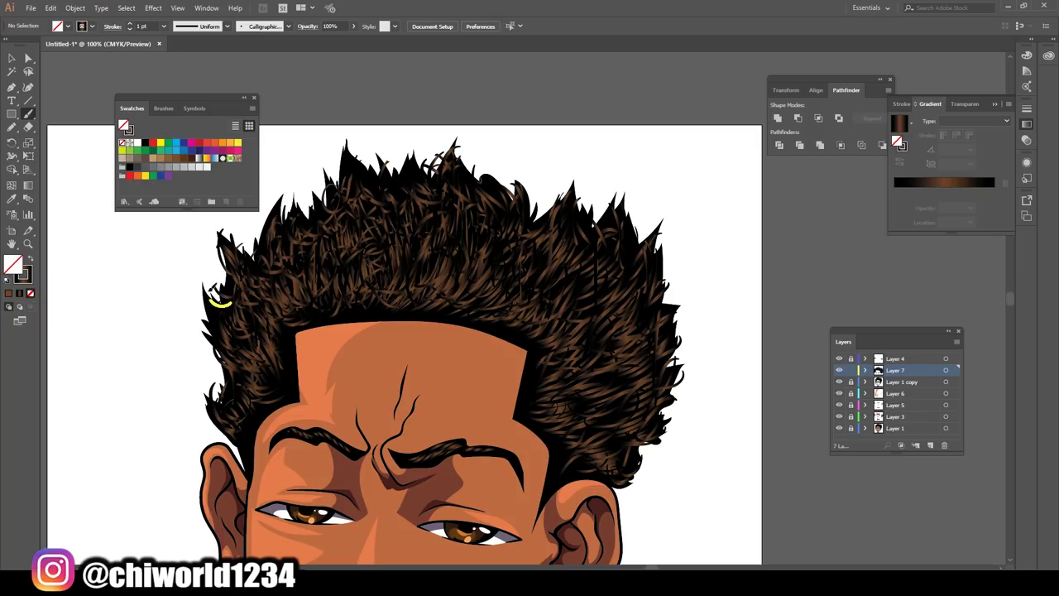
- Extend the left edge and add short strands on the right and middle hair
left_click_drag(225, 326, 197, 281)
left_click_drag(591, 333, 582, 274)
left_click_drag(570, 312, 575, 265)
mouse_move(526, 295)
left_mouse_down()
mouse_move(562, 255)
mouse_move(549, 251)
left_mouse_up()
mouse_move(496, 273)
left_mouse_down()
mouse_move(480, 235)
mouse_move(442, 226)
left_mouse_up()
mouse_move(432, 278)
left_mouse_down()
mouse_move(424, 231)
mouse_move(397, 233)
mouse_move(405, 165)
left_mouse_up()
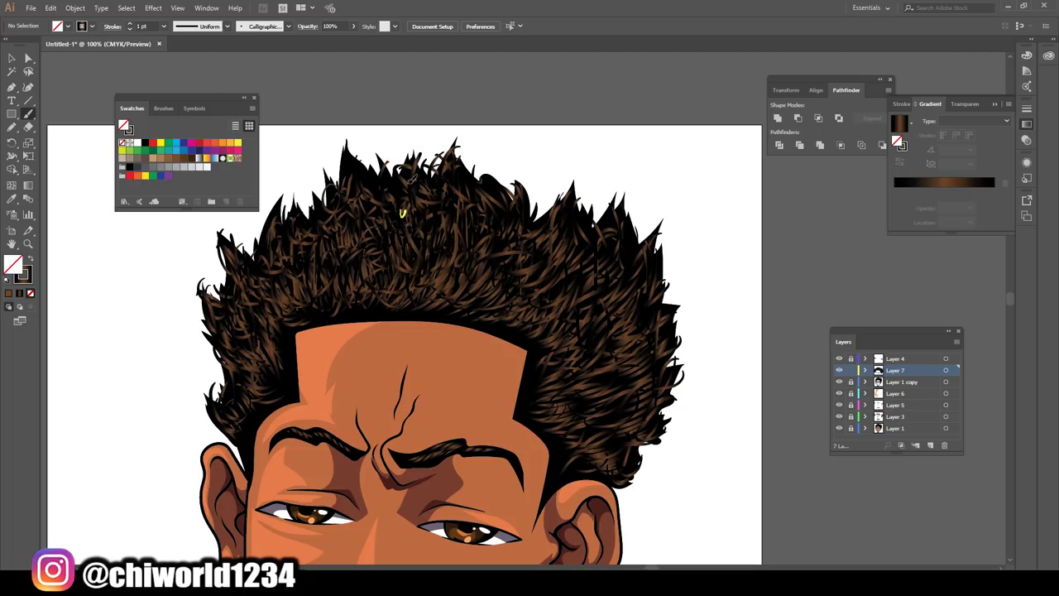
- Add dark strands along the upper-left hair edge and the lower-right edge
left_click_drag(374, 214, 380, 190)
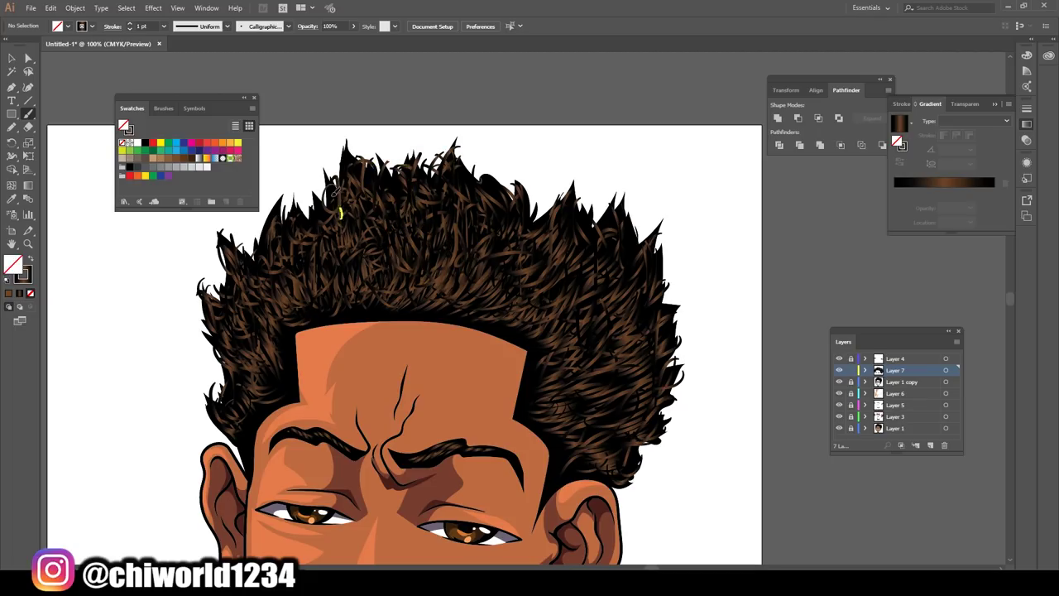
mouse_move(324, 230)
left_mouse_down()
mouse_move(317, 198)
mouse_move(281, 211)
left_mouse_up()
mouse_move(273, 253)
left_mouse_down()
mouse_move(252, 230)
mouse_move(236, 238)
left_mouse_up()
left_click_drag(242, 303, 219, 265)
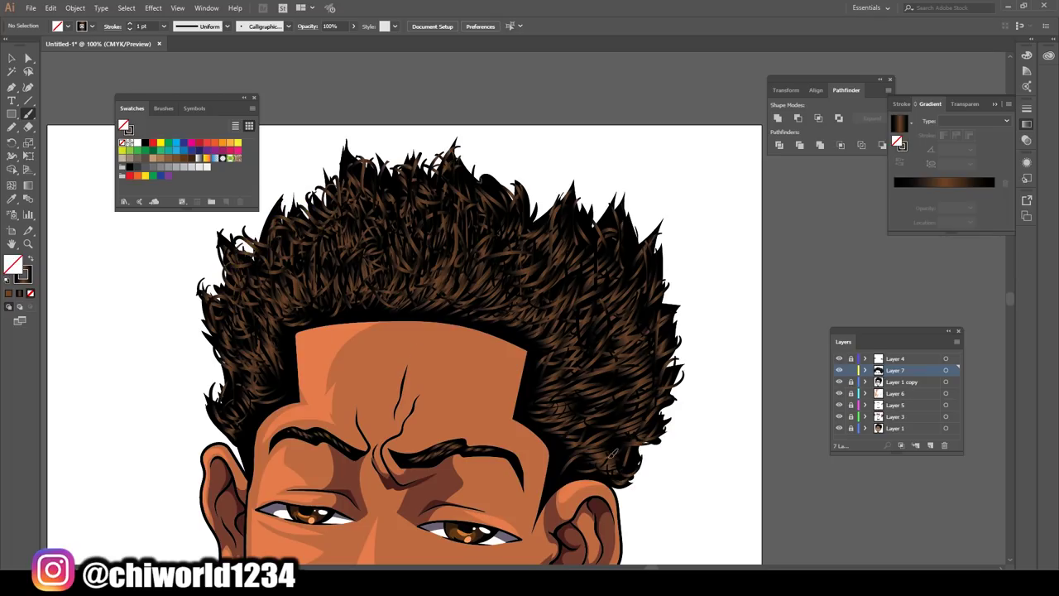
mouse_move(637, 465)
left_mouse_down()
mouse_move(668, 418)
mouse_move(659, 395)
mouse_move(635, 437)
mouse_move(672, 382)
mouse_move(645, 368)
mouse_move(662, 335)
mouse_move(647, 298)
mouse_move(668, 278)
mouse_move(650, 236)
mouse_move(621, 228)
mouse_move(635, 207)
left_mouse_up()
- Paint more dark strands on the upper-right and right hair
left_click_drag(616, 261, 616, 199)
mouse_move(587, 248)
left_mouse_down()
mouse_move(609, 198)
mouse_move(533, 192)
left_mouse_up()
left_click_drag(522, 229, 533, 233)
left_click_drag(571, 351, 619, 310)
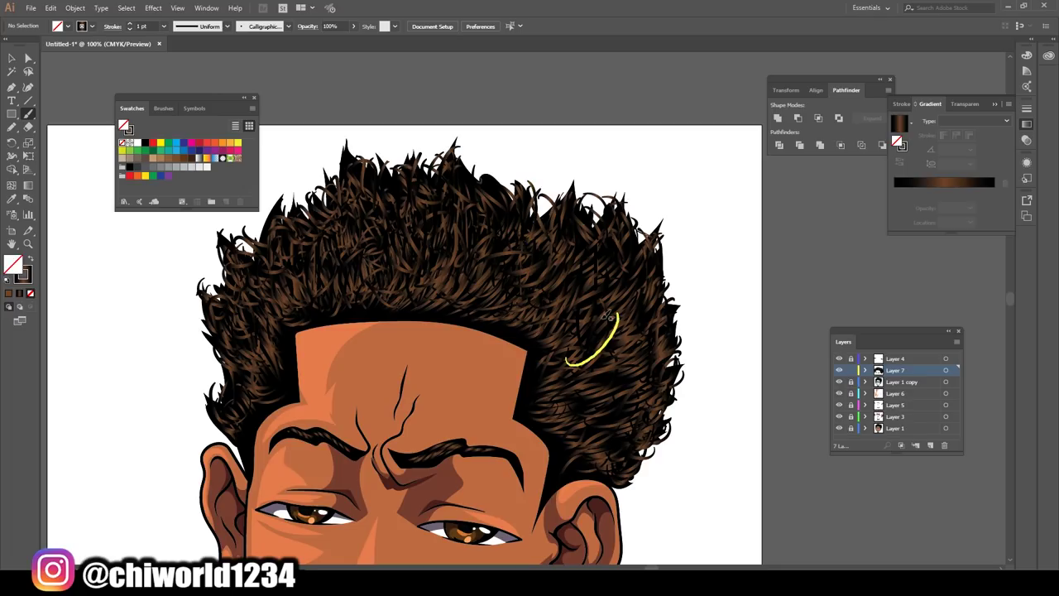
mouse_move(592, 401)
left_mouse_down()
mouse_move(620, 356)
mouse_move(630, 368)
mouse_move(615, 425)
left_mouse_up()
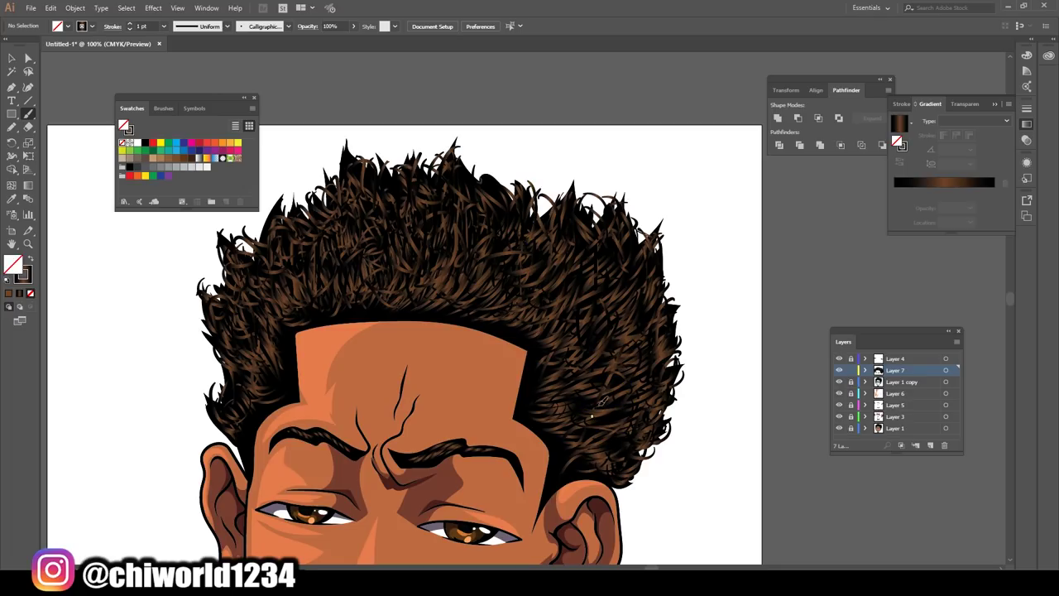
- Add curled strands up the right side and across the top of the hair
mouse_move(598, 383)
left_mouse_down()
mouse_move(634, 354)
mouse_move(610, 237)
left_mouse_up()
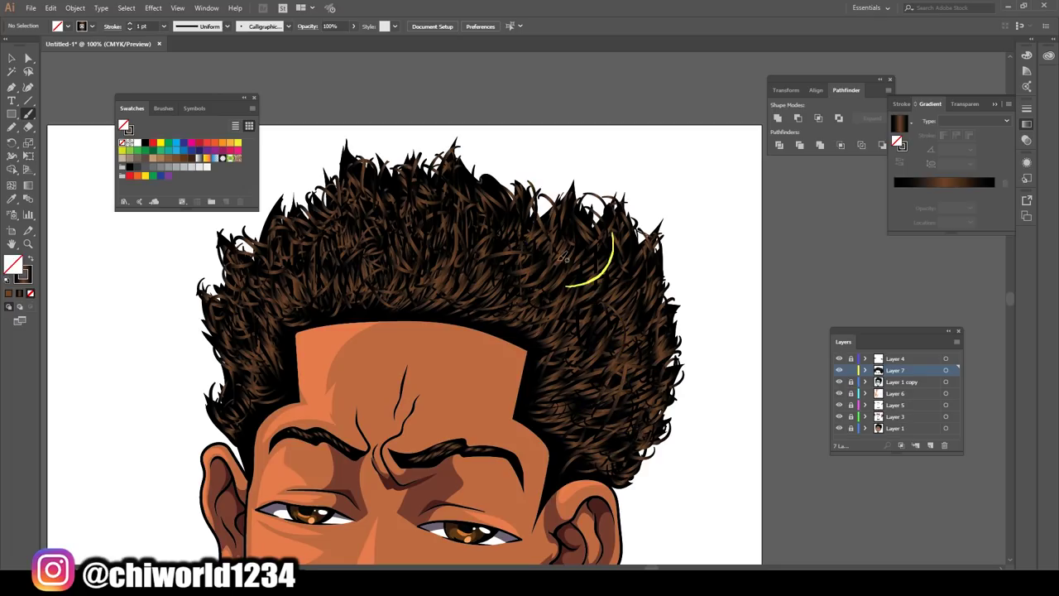
left_click_drag(544, 248, 587, 230)
left_click_drag(506, 286, 521, 239)
left_click_drag(479, 274, 503, 230)
left_click_drag(420, 248, 468, 212)
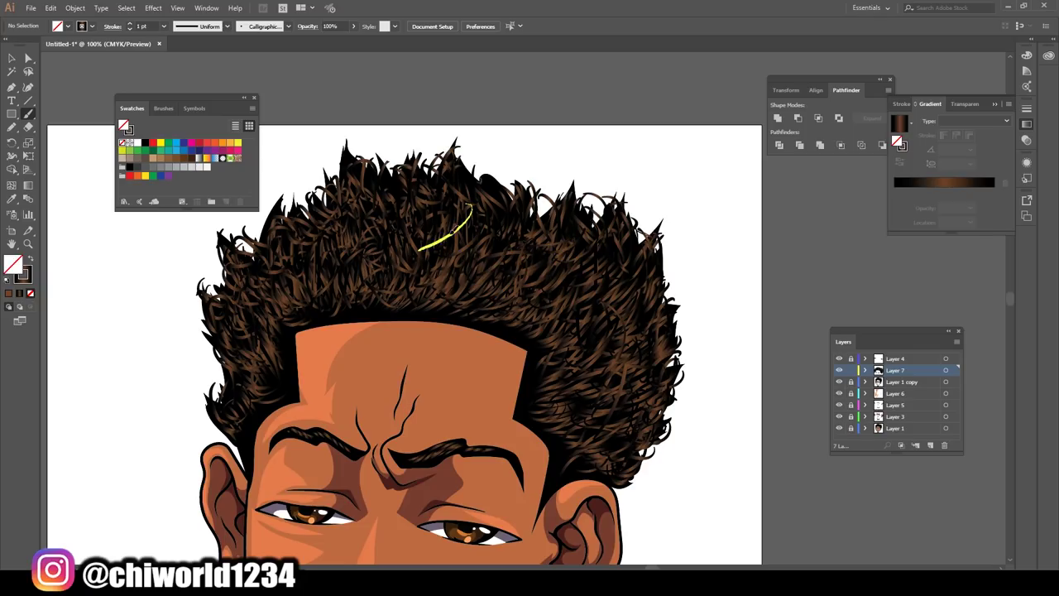
left_click_drag(402, 290, 416, 222)
- Paint curls by the left temple and climbing the left side of the crown
key("ctrl+minus")
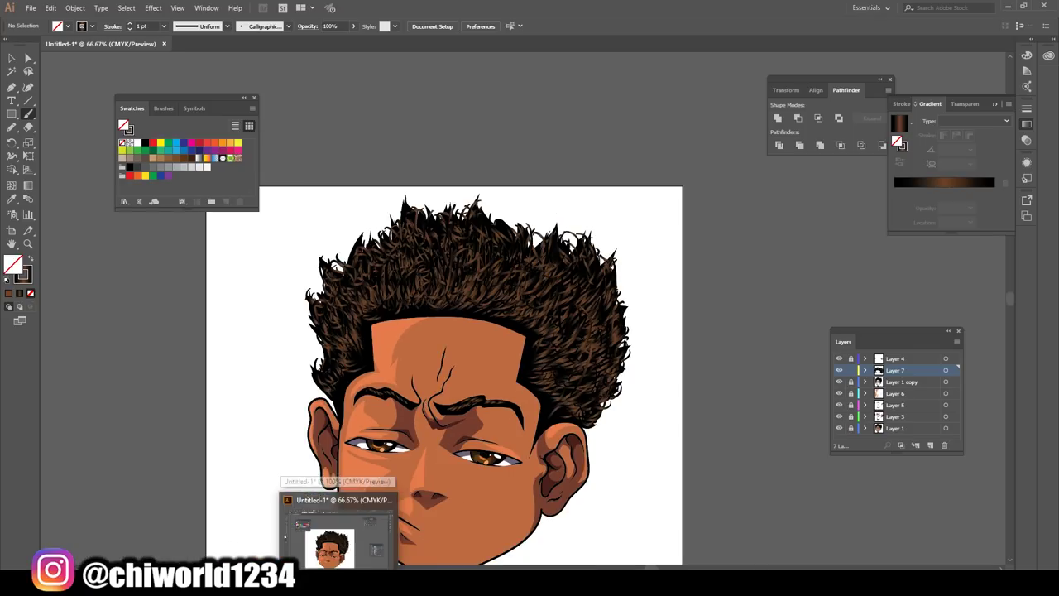
key("ctrl+minus")
key("ctrl+minus")
key("ctrl+plus")
key("ctrl+plus")
key("ctrl+plus")
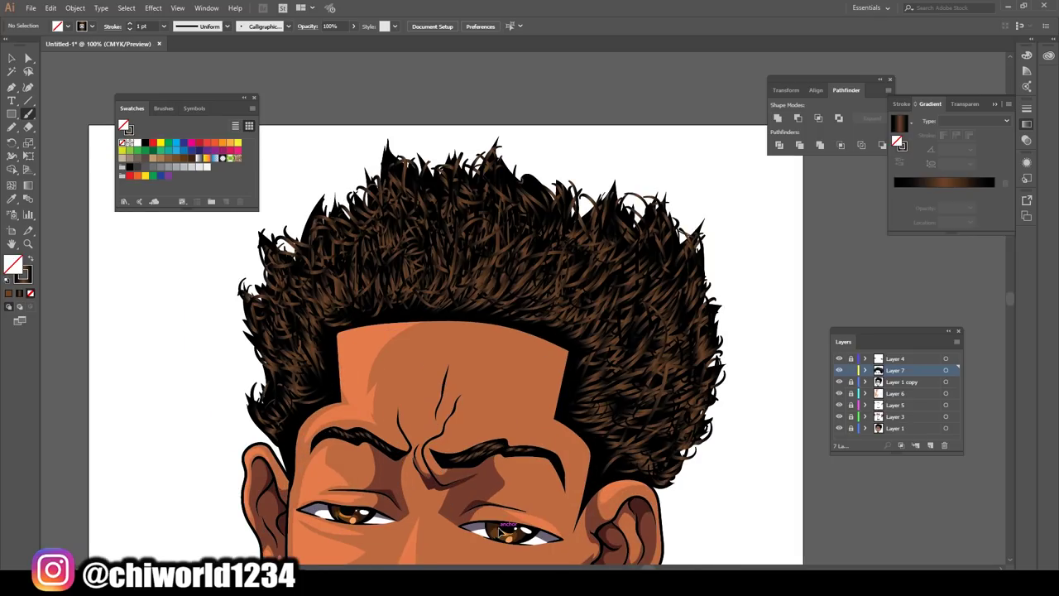
mouse_move(300, 396)
left_mouse_down()
mouse_move(253, 395)
mouse_move(256, 414)
mouse_move(263, 364)
mouse_move(294, 356)
mouse_move(256, 320)
mouse_move(246, 291)
mouse_move(267, 300)
mouse_move(258, 257)
mouse_move(288, 283)
mouse_move(318, 203)
left_mouse_up()
mouse_move(322, 240)
left_mouse_down()
mouse_move(348, 183)
mouse_move(331, 220)
mouse_move(352, 181)
mouse_move(379, 164)
left_mouse_up()
mouse_move(387, 207)
left_mouse_down()
mouse_move(390, 162)
mouse_move(410, 161)
left_mouse_up()
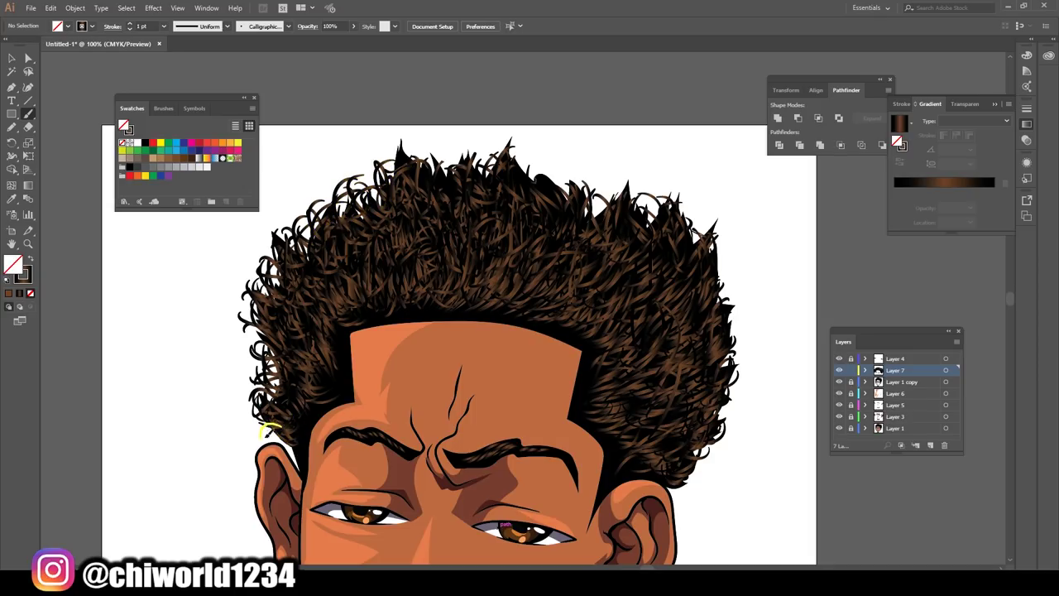
left_click_drag(288, 421, 268, 430)
mouse_move(286, 391)
left_mouse_down()
mouse_move(260, 335)
mouse_move(263, 291)
mouse_move(298, 248)
left_mouse_up()
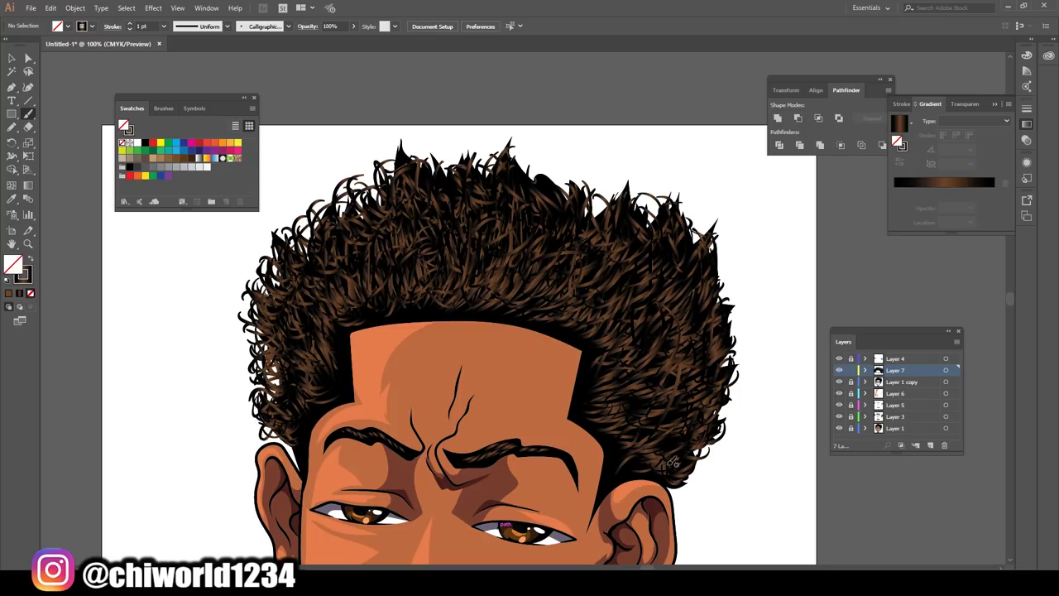
- Add curls along the right side, upper right and crown, then zoom out to review
mouse_move(673, 460)
left_mouse_down()
mouse_move(732, 376)
mouse_move(710, 238)
left_mouse_up()
mouse_move(719, 282)
left_mouse_down()
mouse_move(693, 223)
mouse_move(674, 210)
mouse_move(704, 236)
mouse_move(642, 203)
mouse_move(628, 217)
mouse_move(638, 187)
left_mouse_up()
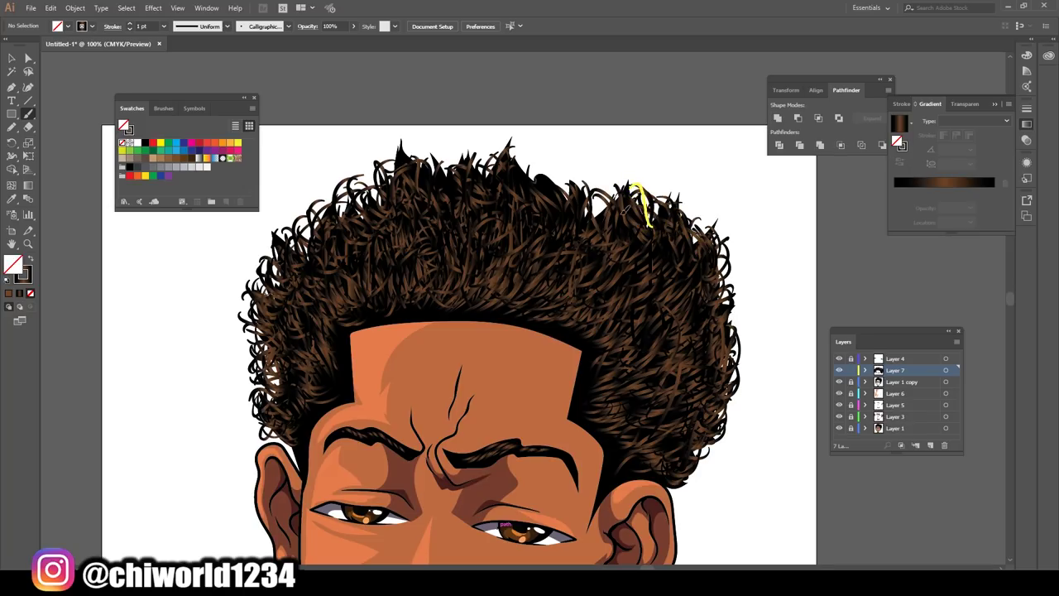
mouse_move(614, 224)
left_mouse_down()
mouse_move(599, 184)
mouse_move(614, 217)
mouse_move(538, 161)
left_mouse_up()
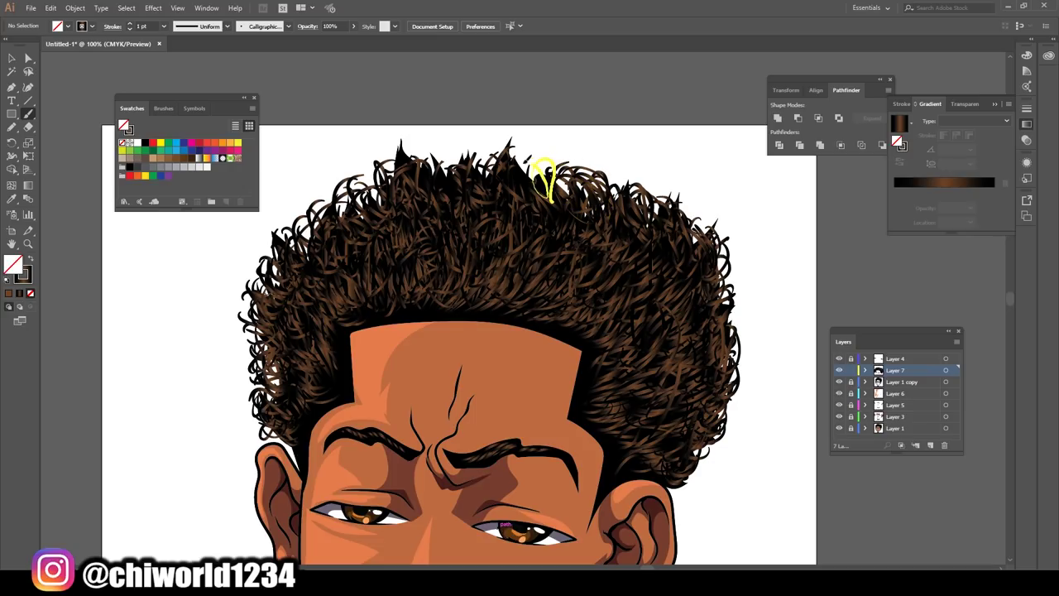
mouse_move(546, 199)
left_mouse_down()
mouse_move(517, 153)
mouse_move(490, 151)
left_mouse_up()
left_click_drag(497, 150, 510, 186)
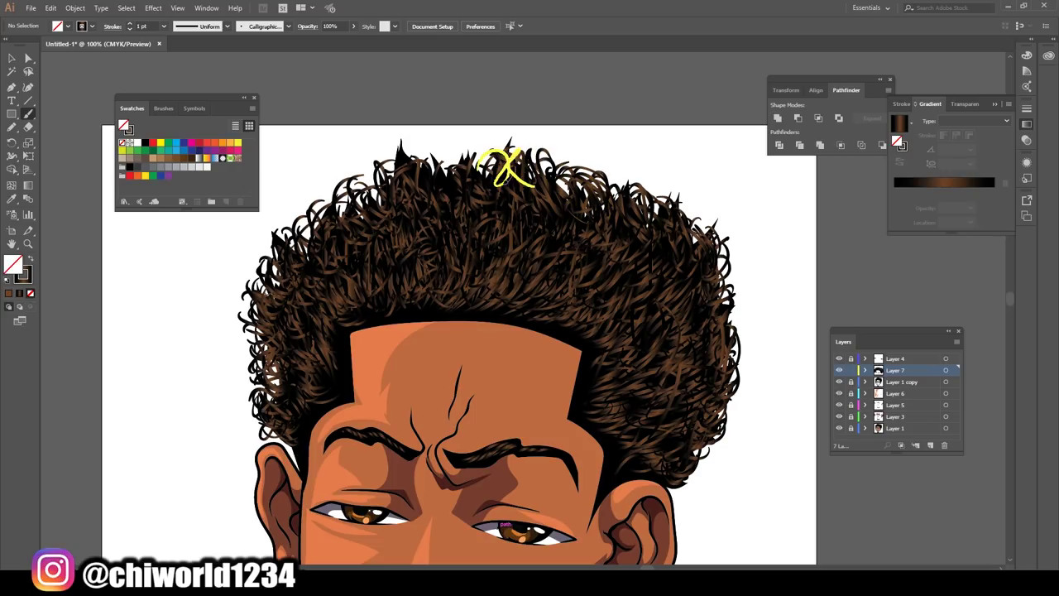
left_click_drag(455, 149, 488, 182)
mouse_move(423, 163)
left_mouse_down()
mouse_move(466, 171)
mouse_move(406, 149)
mouse_move(389, 164)
mouse_move(419, 162)
mouse_move(406, 149)
left_mouse_up()
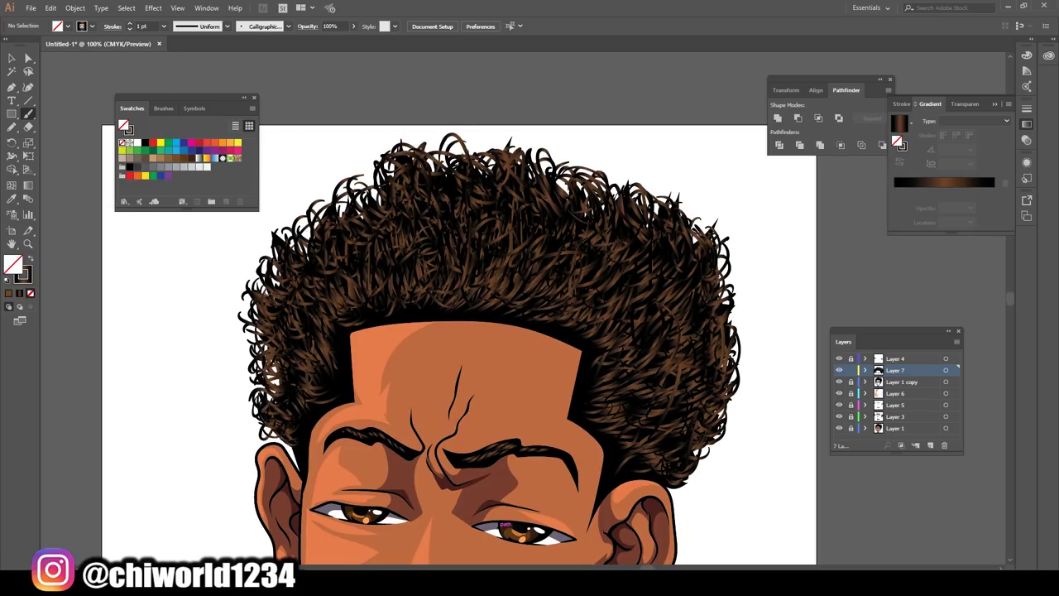
key("ctrl+minus")
key("ctrl+minus")
- Zoom in and paint curled strands across the right and upper-right afro
scroll(667, 509, "down", 1)
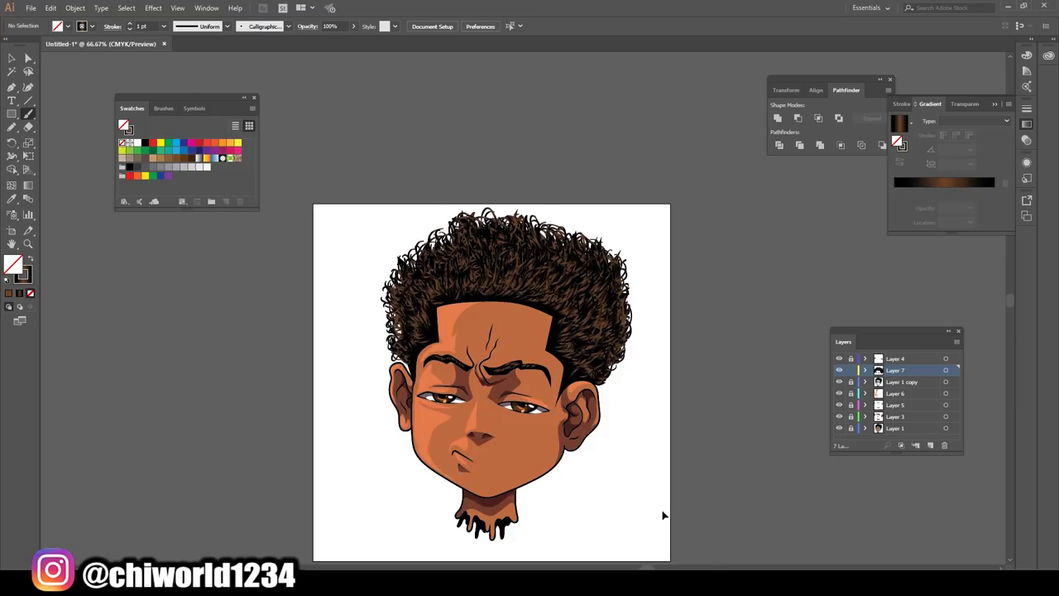
key("ctrl+plus")
key("ctrl+plus")
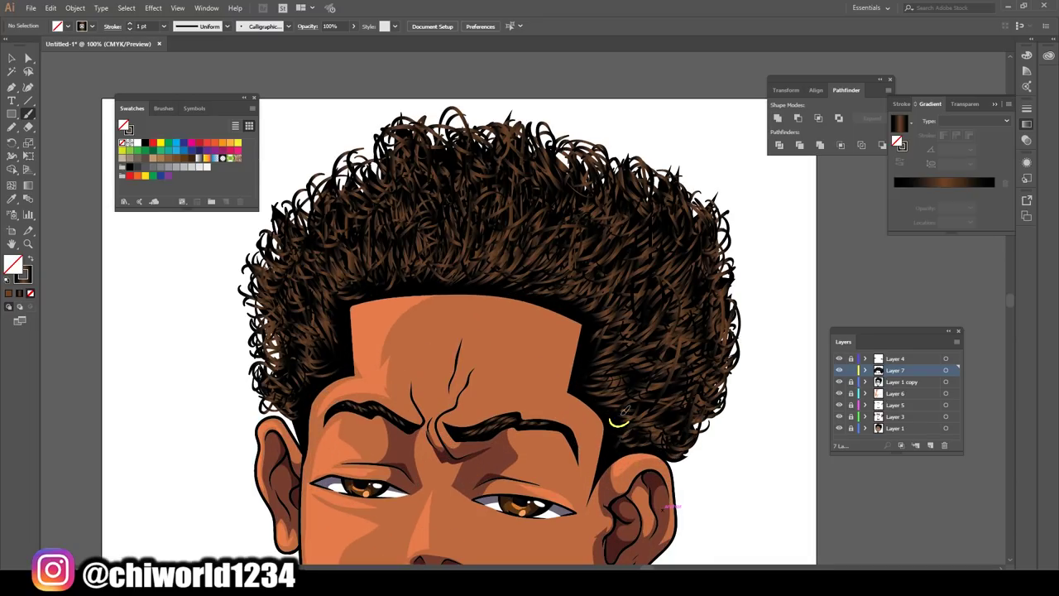
left_click_drag(584, 387, 614, 386)
left_click_drag(621, 335, 596, 368)
left_click_drag(616, 285, 583, 322)
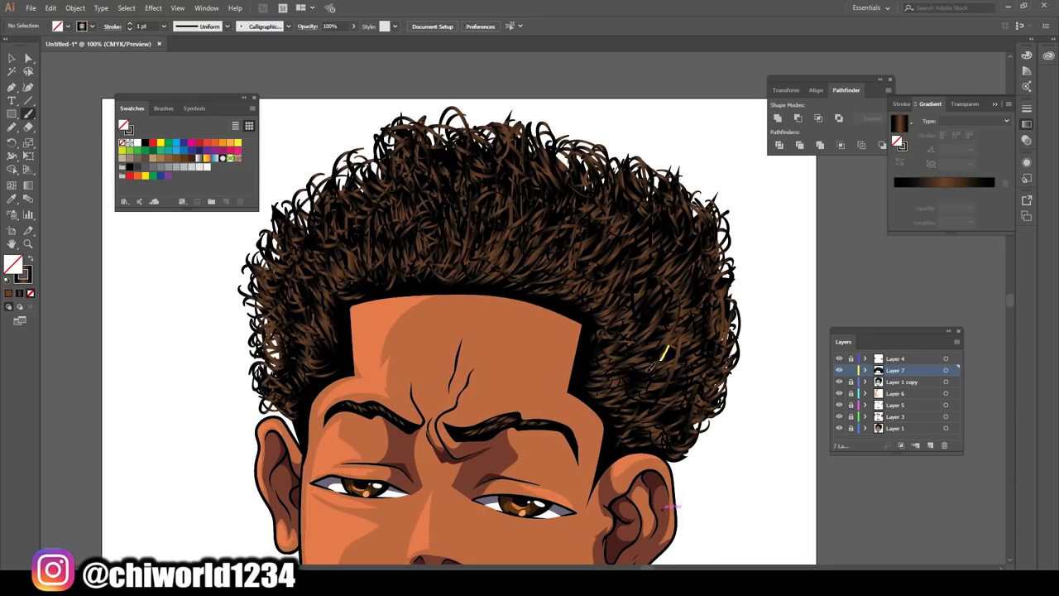
mouse_move(658, 347)
left_mouse_down()
mouse_move(682, 389)
mouse_move(670, 432)
left_mouse_up()
left_click_drag(666, 308, 655, 331)
left_click_drag(653, 263, 633, 297)
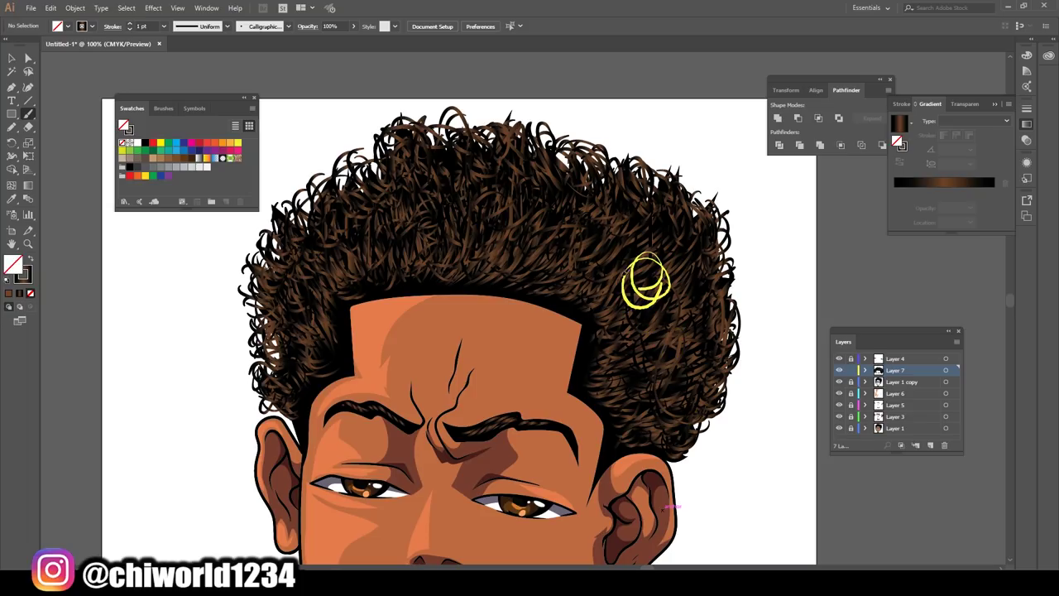
left_click_drag(608, 241, 584, 266)
- Add strands across the crown and upper-left hair, plus a hook-shaped curl on top
left_click_drag(506, 232, 528, 237)
left_click_drag(403, 276, 428, 273)
left_click_drag(357, 274, 351, 295)
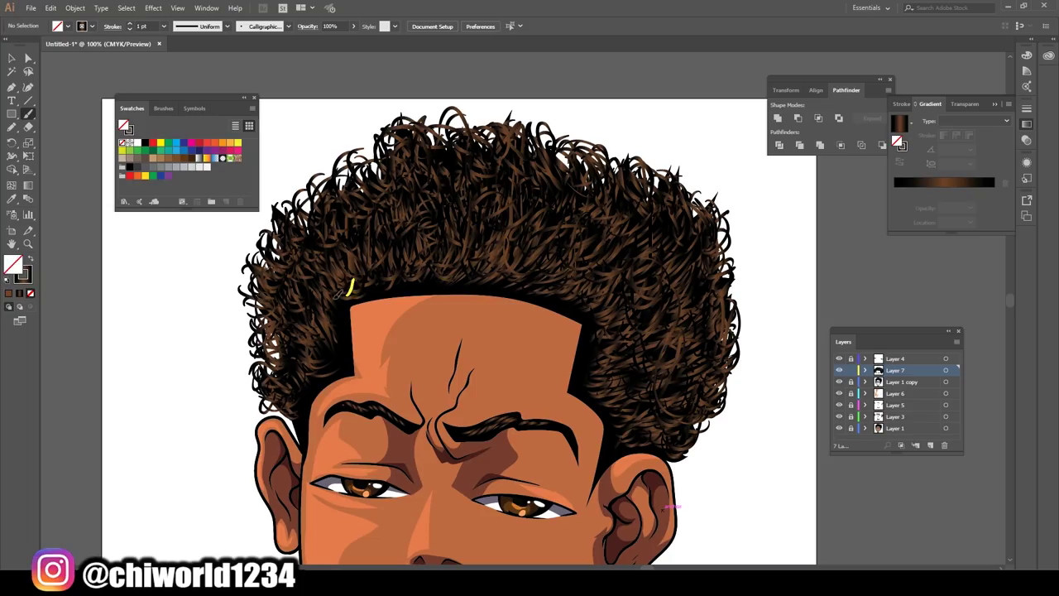
mouse_move(304, 356)
left_mouse_down()
mouse_move(328, 358)
mouse_move(300, 344)
left_mouse_up()
left_click_drag(324, 283, 294, 307)
left_click_drag(356, 234, 333, 250)
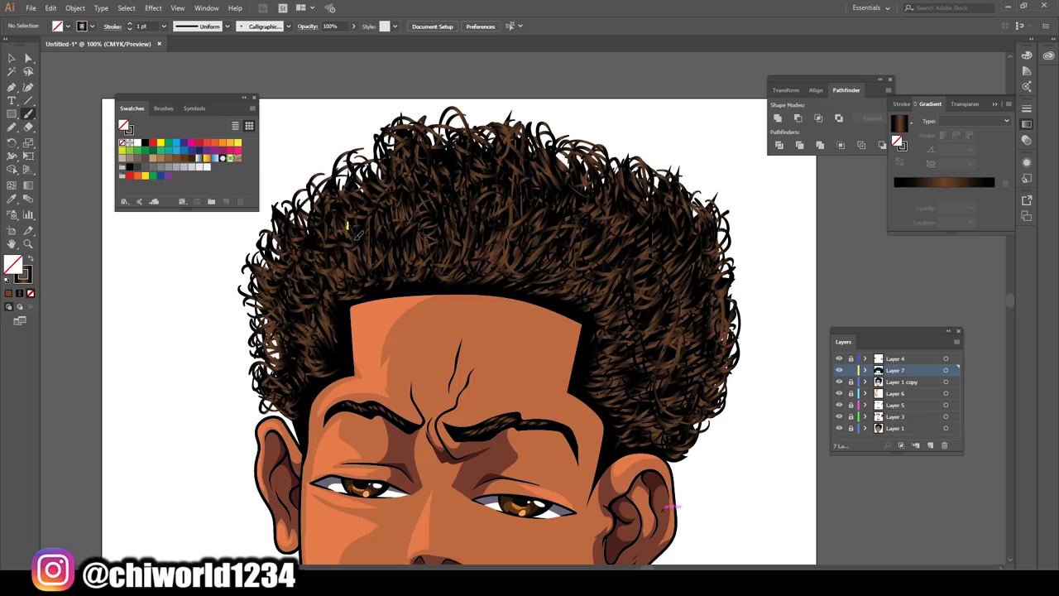
left_click_drag(364, 217, 403, 238)
left_click_drag(581, 202, 527, 205)
mouse_move(454, 182)
left_mouse_down()
mouse_move(439, 155)
mouse_move(428, 178)
left_mouse_up()
mouse_move(510, 230)
left_mouse_down()
mouse_move(546, 222)
mouse_move(550, 176)
left_mouse_up()
- Paint more strands down the right side and short strands along the upper-left hair
mouse_move(625, 268)
left_mouse_down()
mouse_move(584, 225)
mouse_move(650, 219)
left_mouse_up()
mouse_move(668, 265)
left_mouse_down()
mouse_move(698, 280)
mouse_move(716, 330)
left_mouse_up()
left_click_drag(696, 248, 686, 264)
left_click_drag(634, 205, 613, 214)
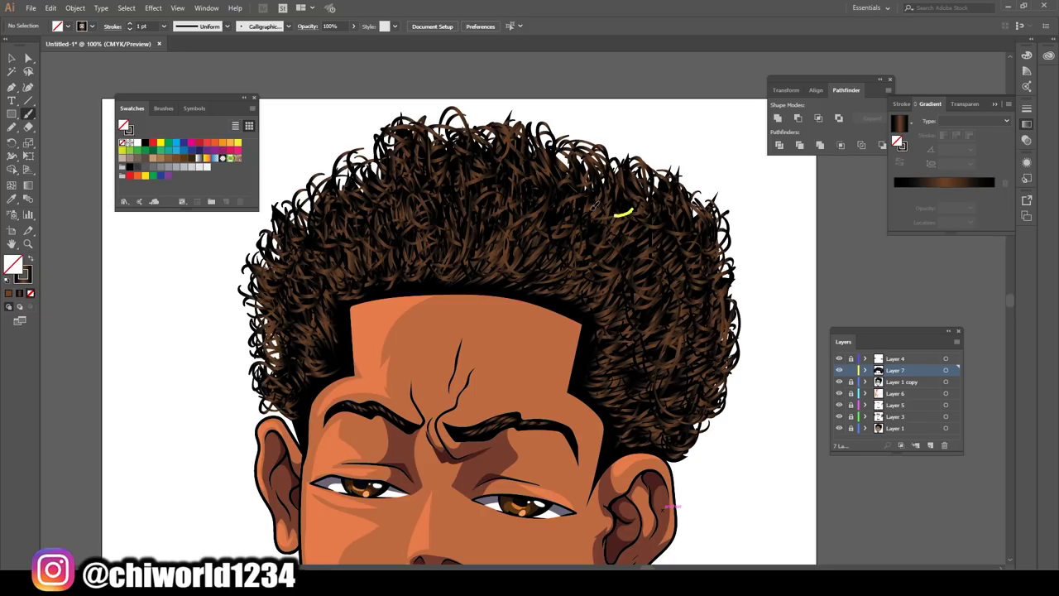
left_click_drag(303, 308, 284, 319)
left_click_drag(338, 233, 313, 240)
left_click_drag(357, 205, 329, 221)
left_click_drag(360, 180, 344, 198)
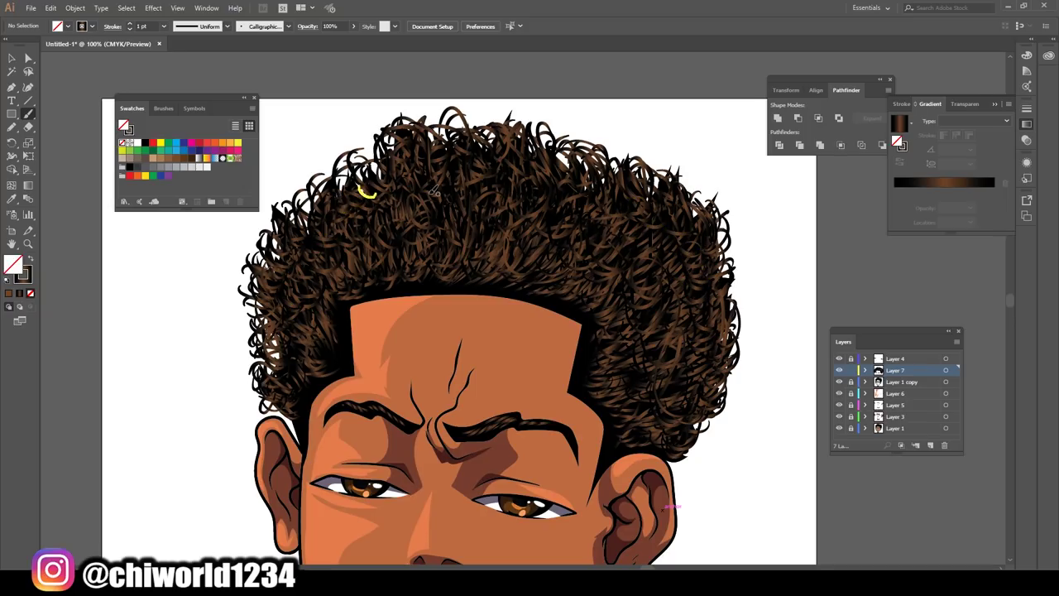
- Add U-shaped and looped curls on top and short strands on the left, then zoom out
mouse_move(430, 197)
left_mouse_down()
mouse_move(457, 205)
mouse_move(487, 146)
left_mouse_up()
mouse_move(572, 237)
left_mouse_down()
mouse_move(612, 213)
mouse_move(528, 165)
left_mouse_up()
left_click_drag(478, 223, 511, 215)
left_click_drag(287, 350, 273, 369)
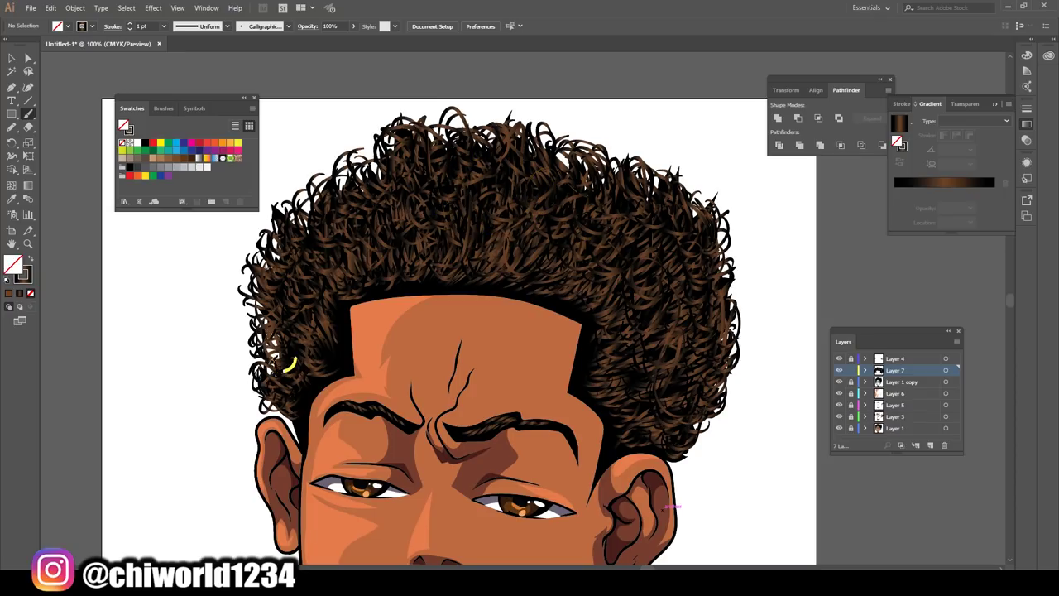
left_click_drag(302, 320, 291, 330)
left_click_drag(330, 220, 313, 238)
left_click_drag(440, 201, 498, 214)
left_click_drag(478, 179, 506, 167)
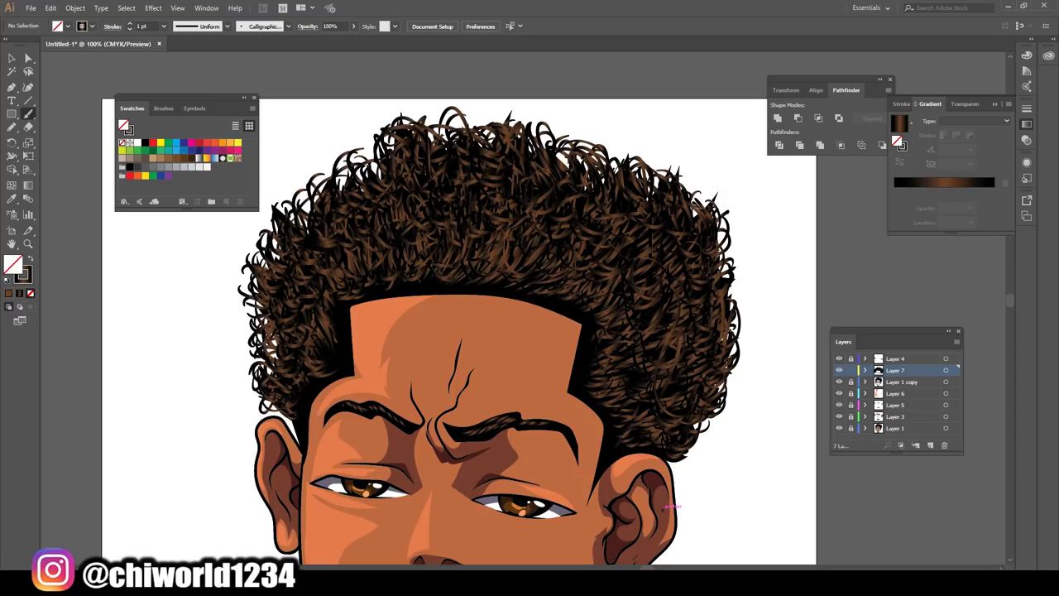
key("ctrl+minus")
key("ctrl+minus")
key("ctrl+plus")
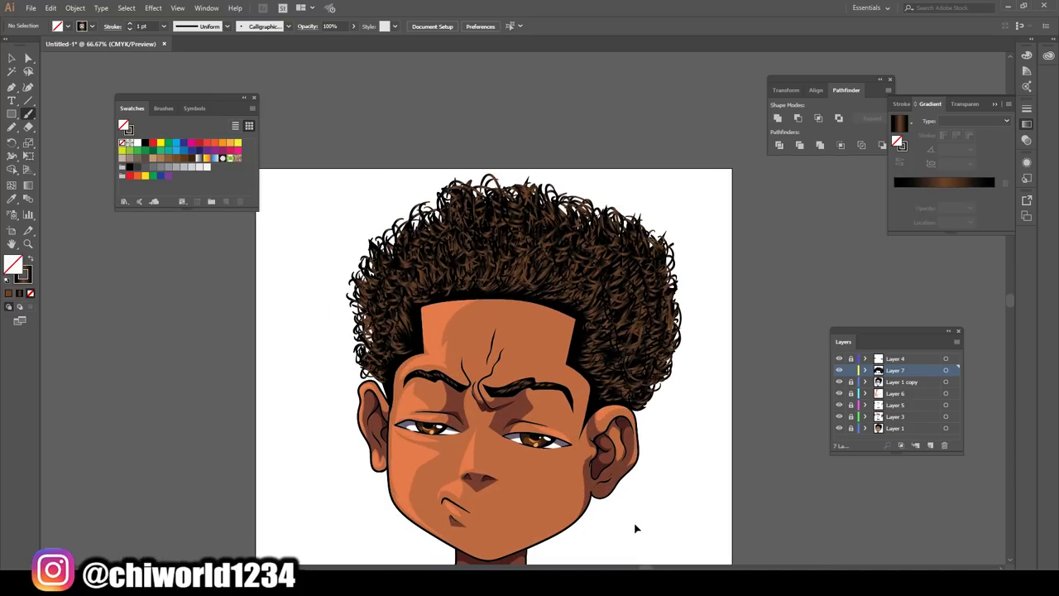
key("ctrl+plus")
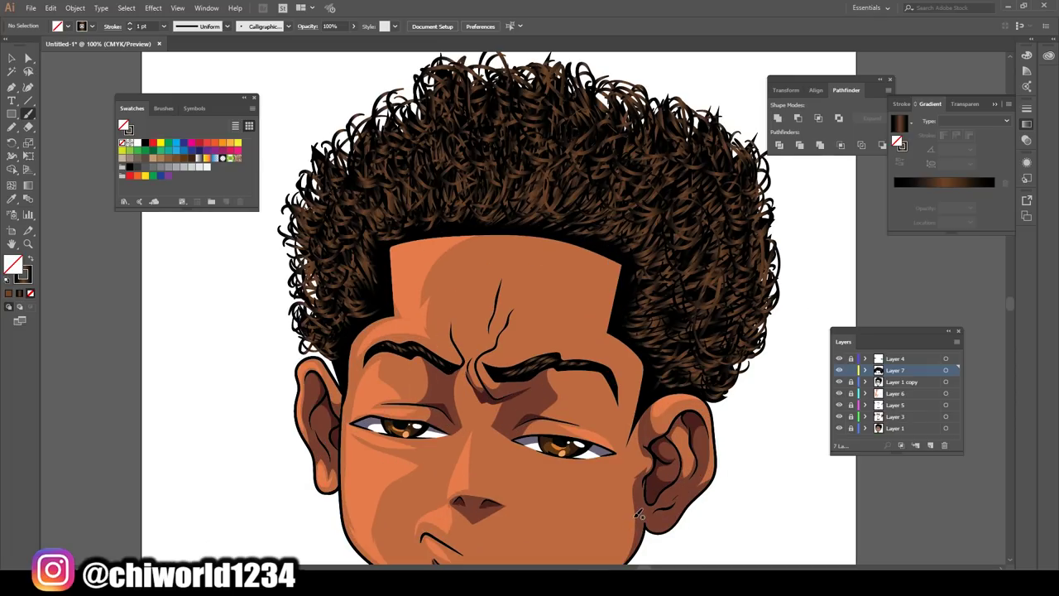
scroll(624, 506, "up", 1)
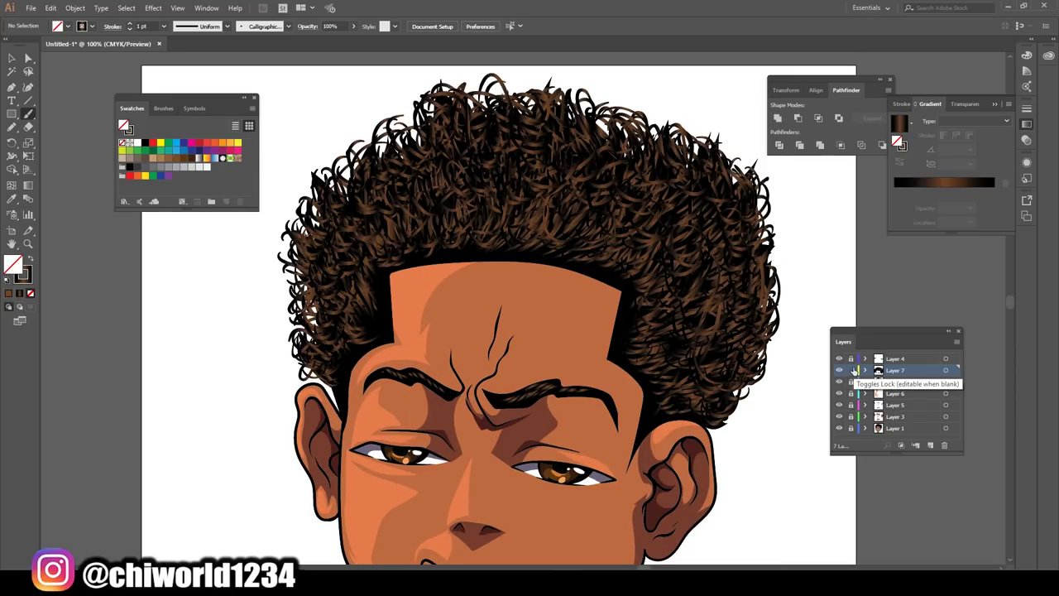
key("ctrl+minus")
key("ctrl+minus")
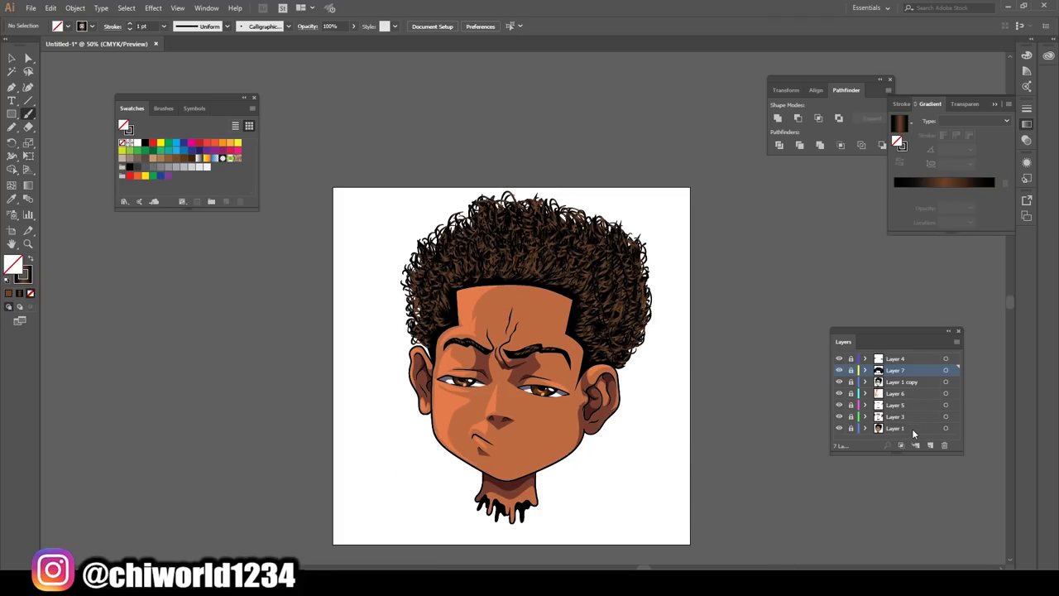
key("ctrl+plus")
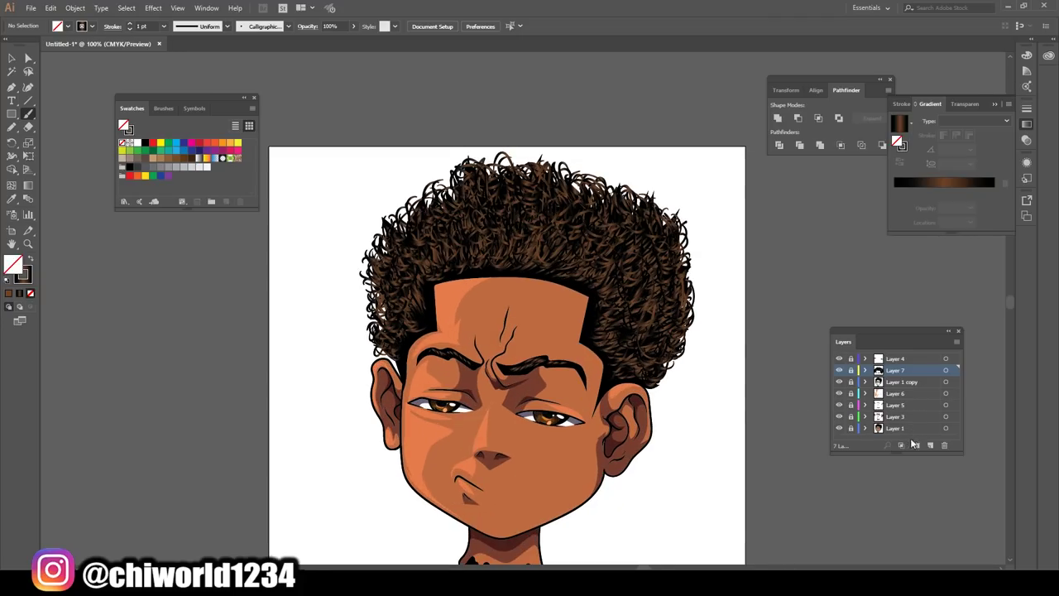
key("ctrl+plus")
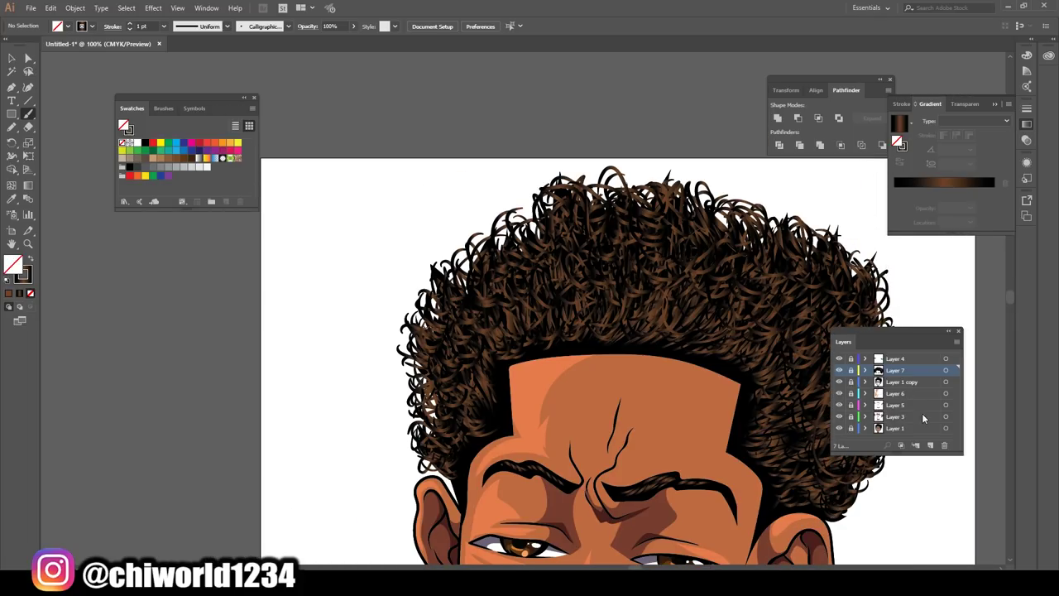
- Create a new layer for the afro pick and discard a trial stroke beside the hair
left_click(930, 445)
key("ctrl+plus")
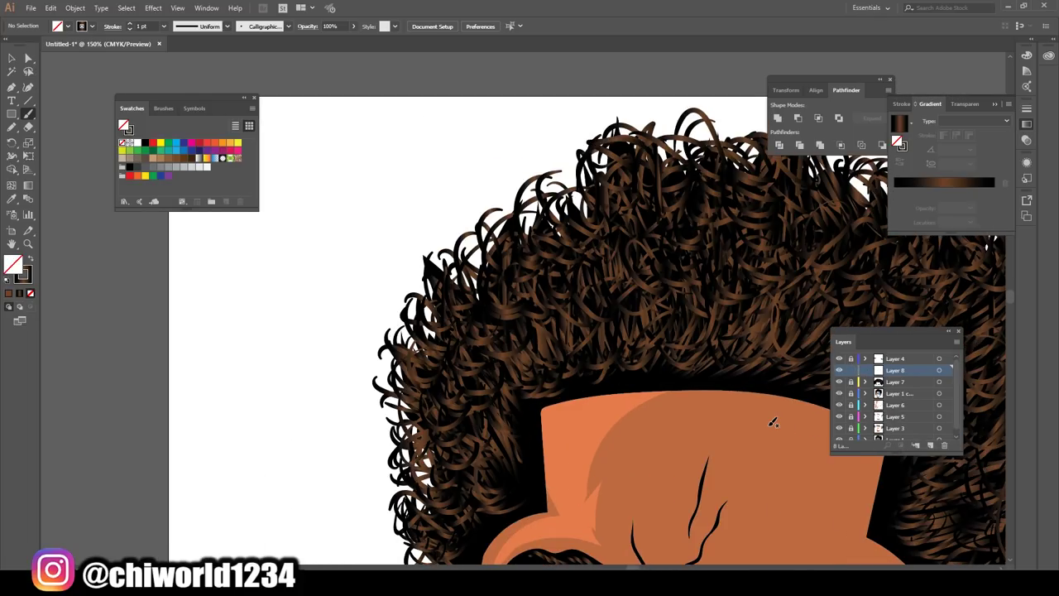
scroll(773, 422, "up", 2)
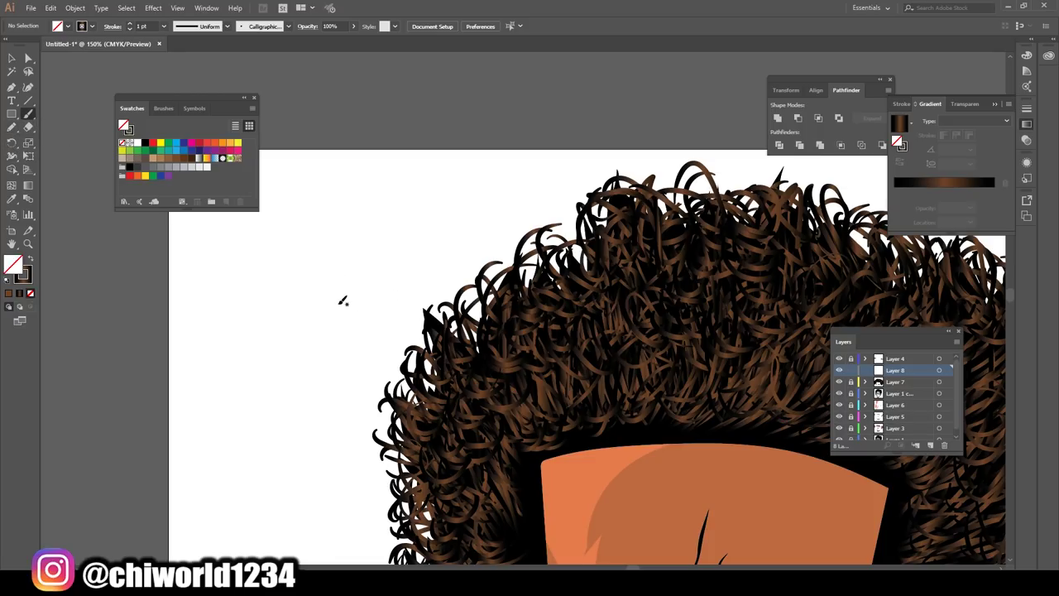
left_click_drag(339, 296, 330, 251)
key("ctrl+z")
- With default black stroke, sketch a hooked thumb outline left of the afro, zoomed to 300%
left_click(7, 283)
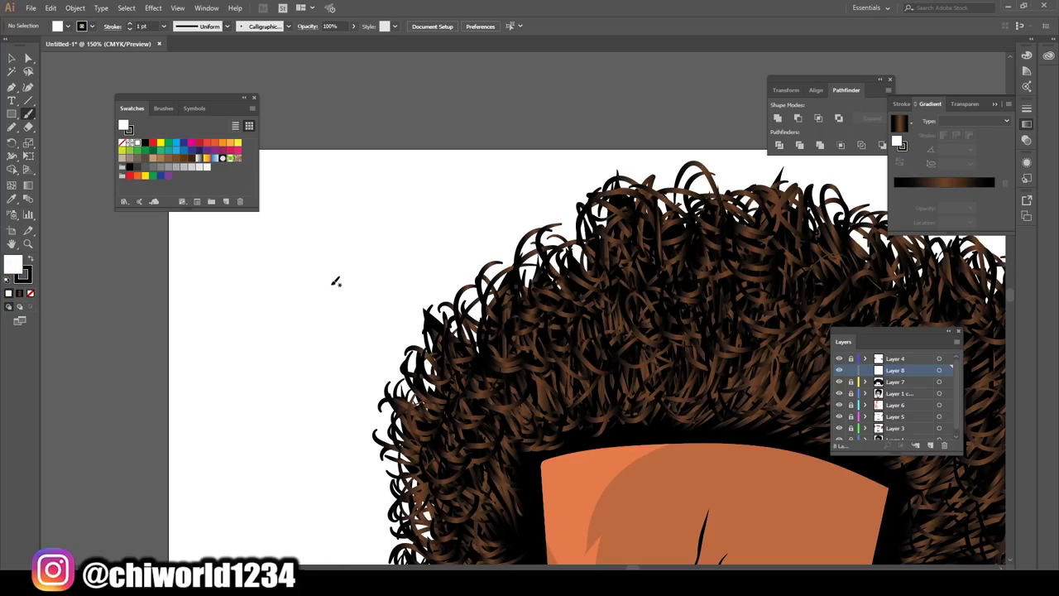
left_click_drag(325, 226, 324, 222)
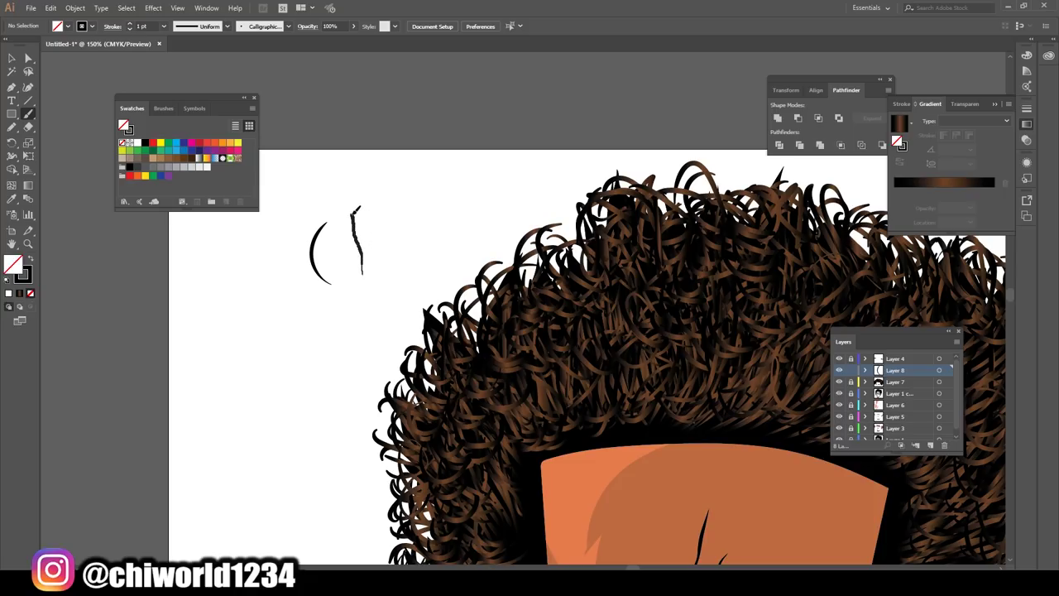
mouse_move(338, 199)
left_mouse_down()
mouse_move(316, 190)
mouse_move(318, 219)
left_mouse_up()
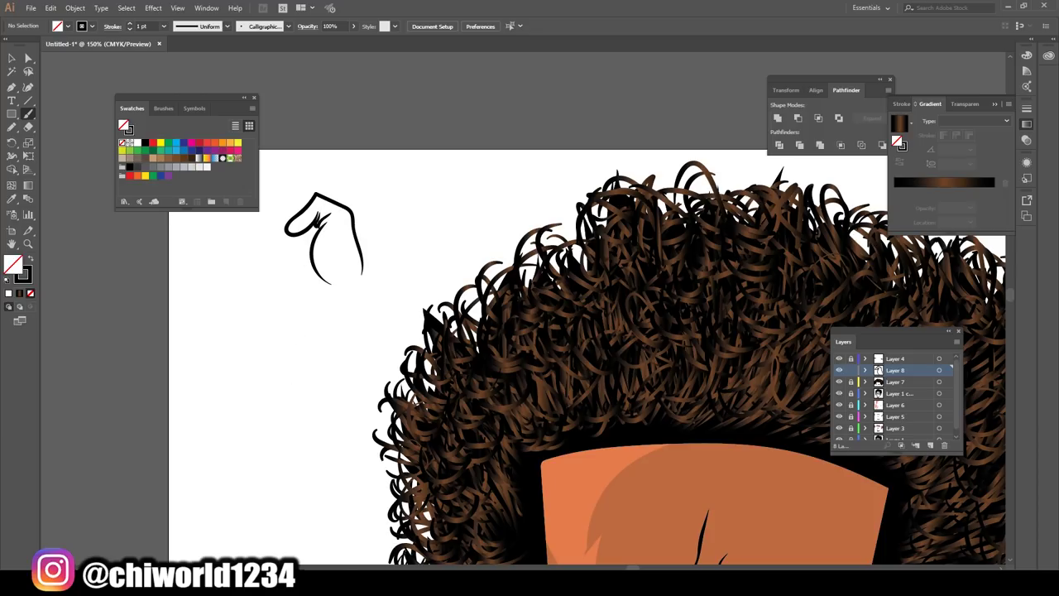
key("ctrl+minus")
key("ctrl+minus")
key("ctrl+1")
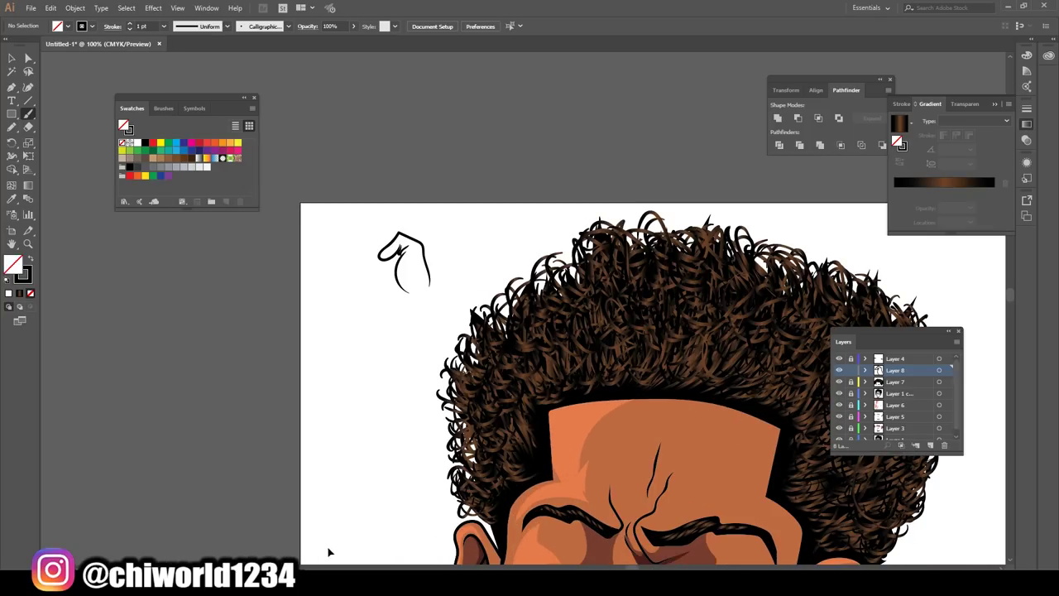
key("ctrl+plus")
key("ctrl+plus")
key("ctrl+plus")
scroll(329, 528, "up", 2)
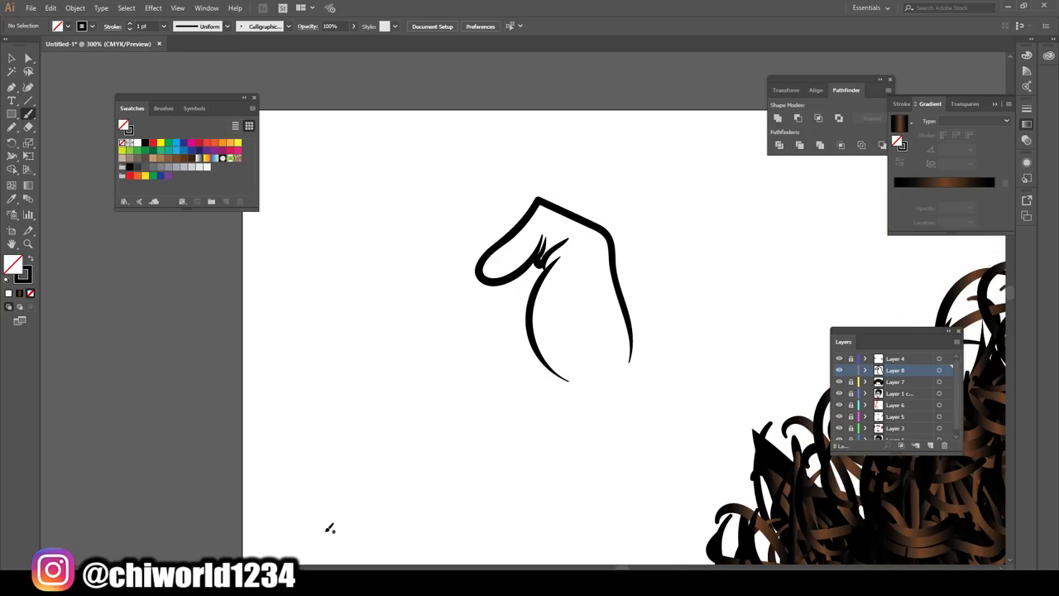
- Outline the curled top fingers of the fist and the line separating them
mouse_move(525, 222)
left_mouse_down()
mouse_move(506, 198)
mouse_move(550, 192)
mouse_move(488, 173)
mouse_move(474, 213)
mouse_move(486, 240)
left_mouse_up()
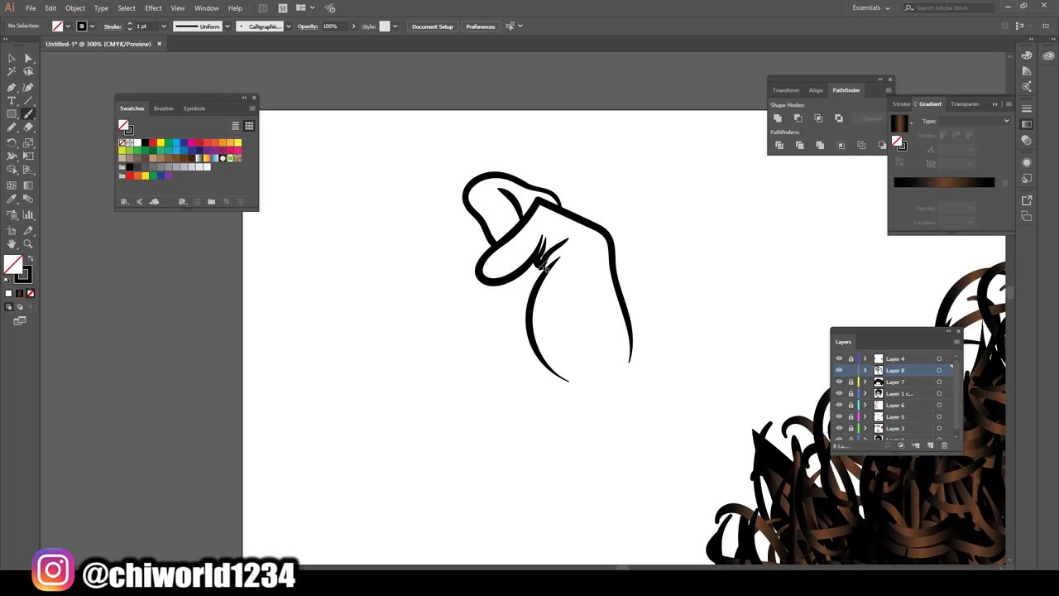
left_click_drag(538, 271, 520, 269)
mouse_move(461, 208)
left_mouse_down()
mouse_move(440, 222)
mouse_move(446, 250)
mouse_move(478, 278)
mouse_move(508, 292)
mouse_move(536, 272)
left_mouse_up()
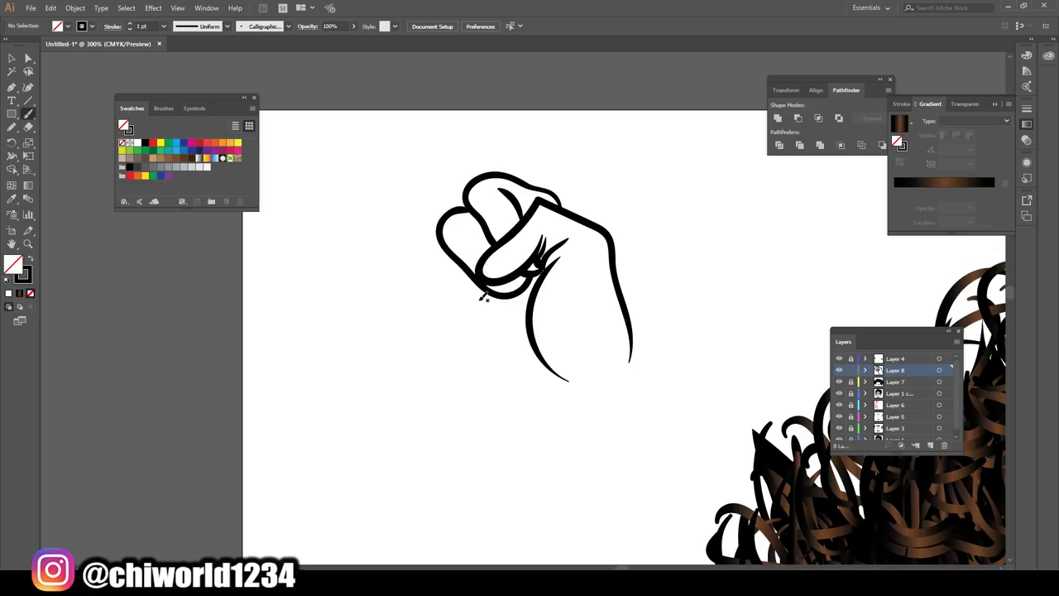
left_click_drag(489, 235, 465, 205)
mouse_move(522, 293)
left_mouse_down()
mouse_move(511, 316)
mouse_move(487, 321)
mouse_move(431, 279)
mouse_move(427, 250)
mouse_move(450, 239)
left_mouse_up()
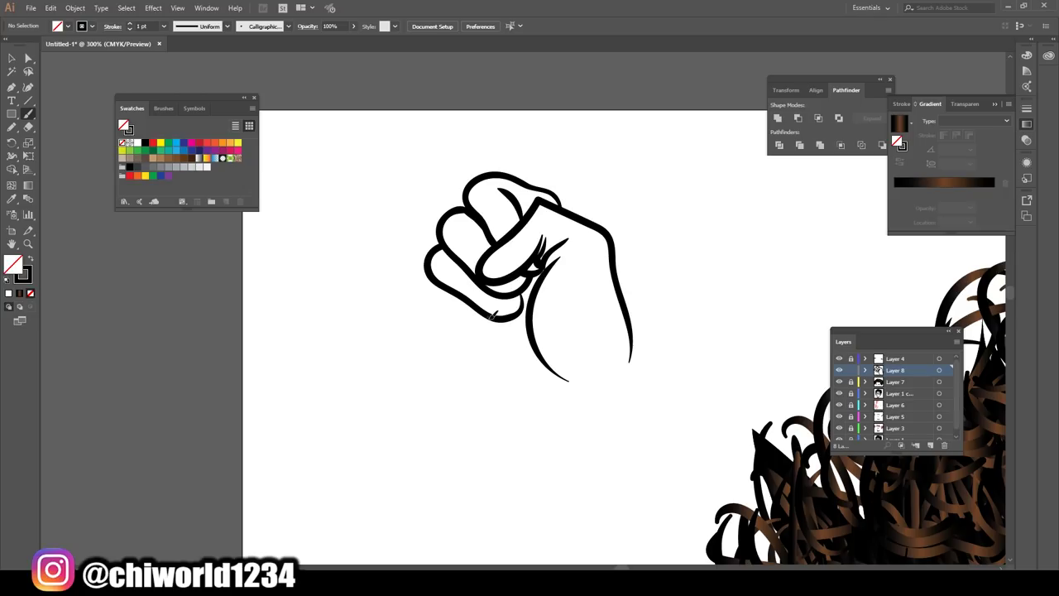
- Add knuckle creases and the rounded lower edge of the fist
mouse_move(491, 316)
left_mouse_down()
mouse_move(483, 340)
mouse_move(424, 301)
mouse_move(435, 281)
mouse_move(433, 339)
mouse_move(523, 429)
mouse_move(558, 431)
left_mouse_up()
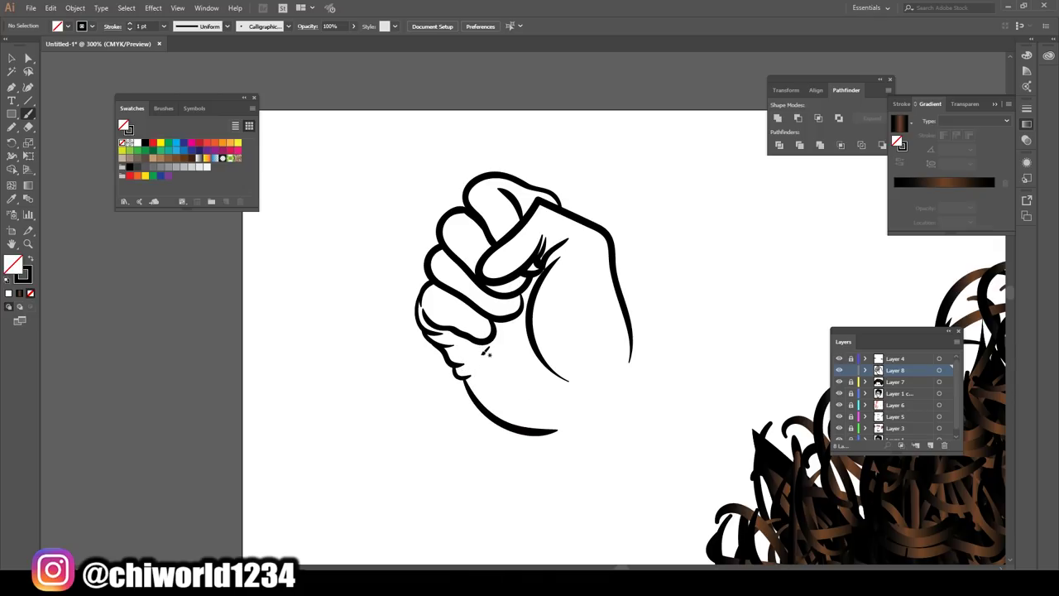
mouse_move(468, 338)
left_mouse_down()
mouse_move(531, 334)
mouse_move(500, 327)
left_mouse_up()
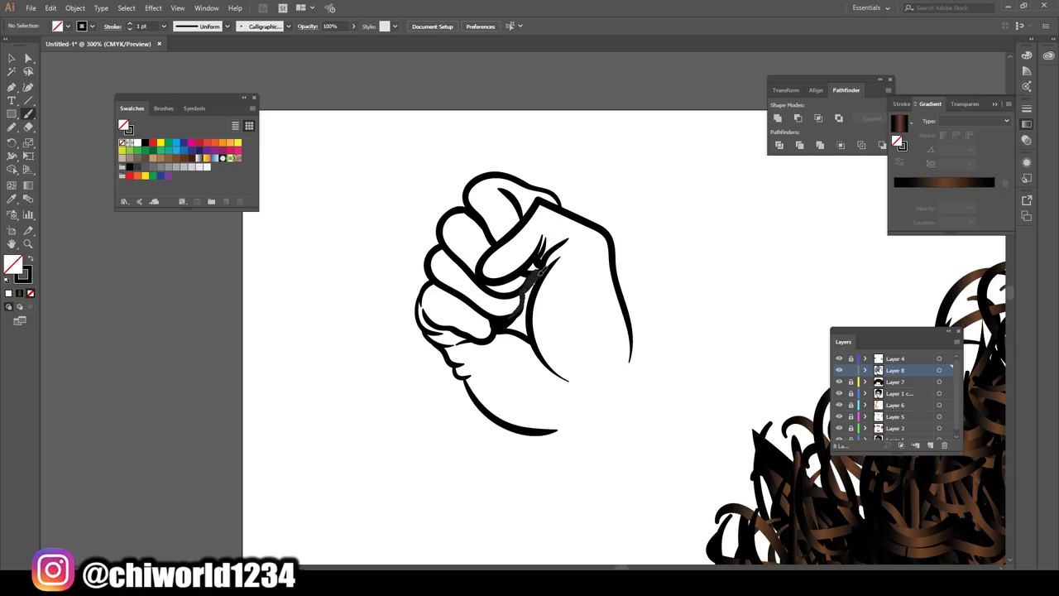
left_click_drag(513, 316, 510, 319)
- Draw the crease lines at the wrist below the fist
scroll(517, 307, "down", 2)
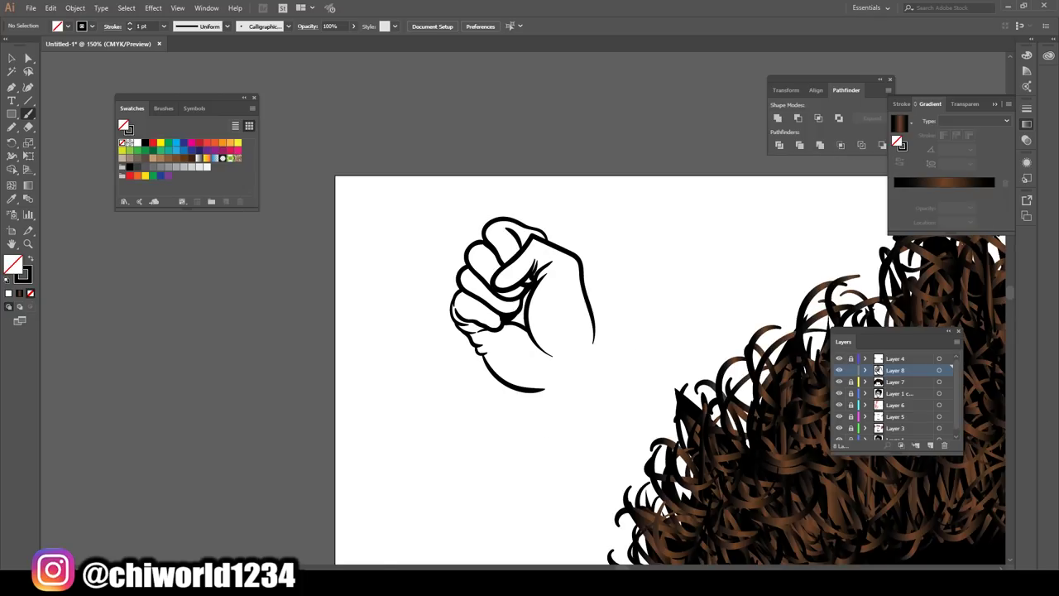
scroll(517, 306, "down", 2)
scroll(518, 306, "down", 1)
scroll(486, 533, "up", 2)
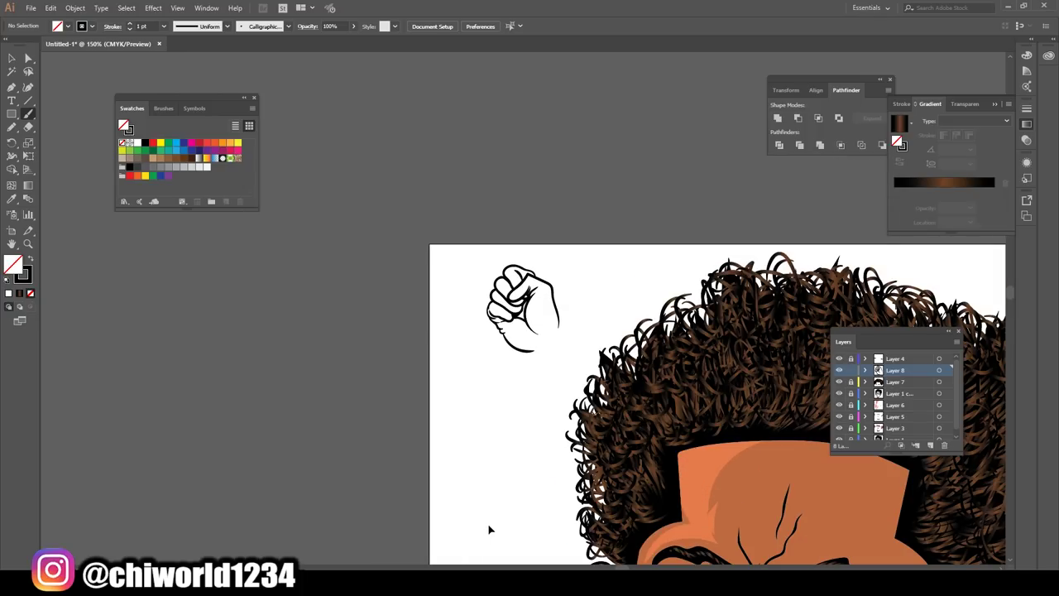
scroll(491, 524, "up", 1)
scroll(494, 521, "up", 1)
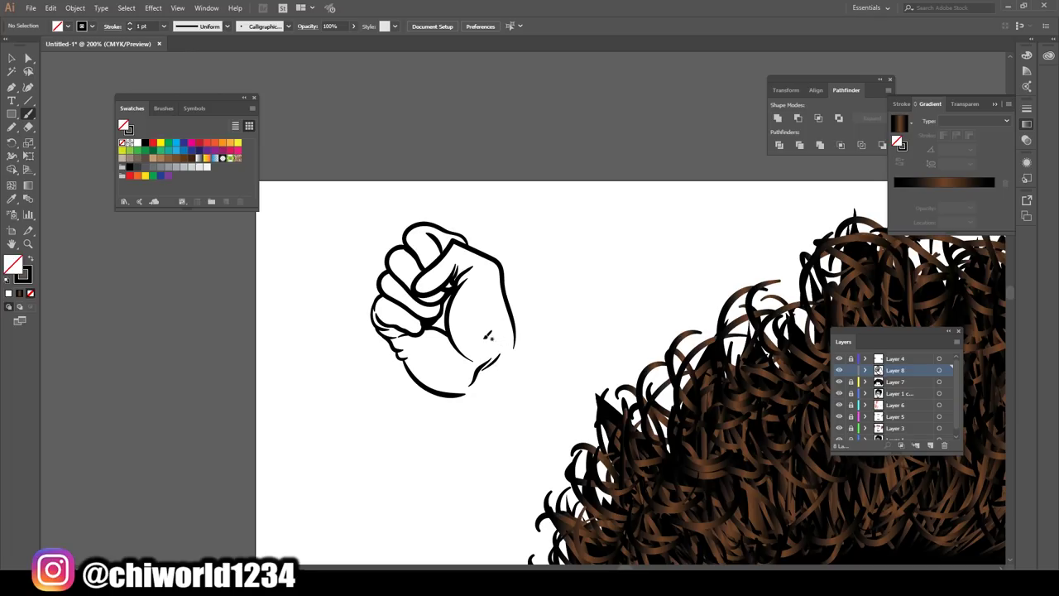
mouse_move(488, 377)
left_mouse_down()
mouse_move(508, 404)
mouse_move(494, 358)
left_mouse_up()
mouse_move(497, 364)
left_mouse_down()
mouse_move(510, 385)
mouse_move(485, 407)
mouse_move(505, 427)
mouse_move(500, 457)
mouse_move(462, 514)
mouse_move(465, 548)
left_mouse_up()
- Extend a long arm outline down and wavy toward the afro
mouse_move(518, 335)
left_mouse_down()
mouse_move(534, 369)
mouse_move(563, 362)
mouse_move(629, 304)
mouse_move(657, 335)
left_mouse_up()
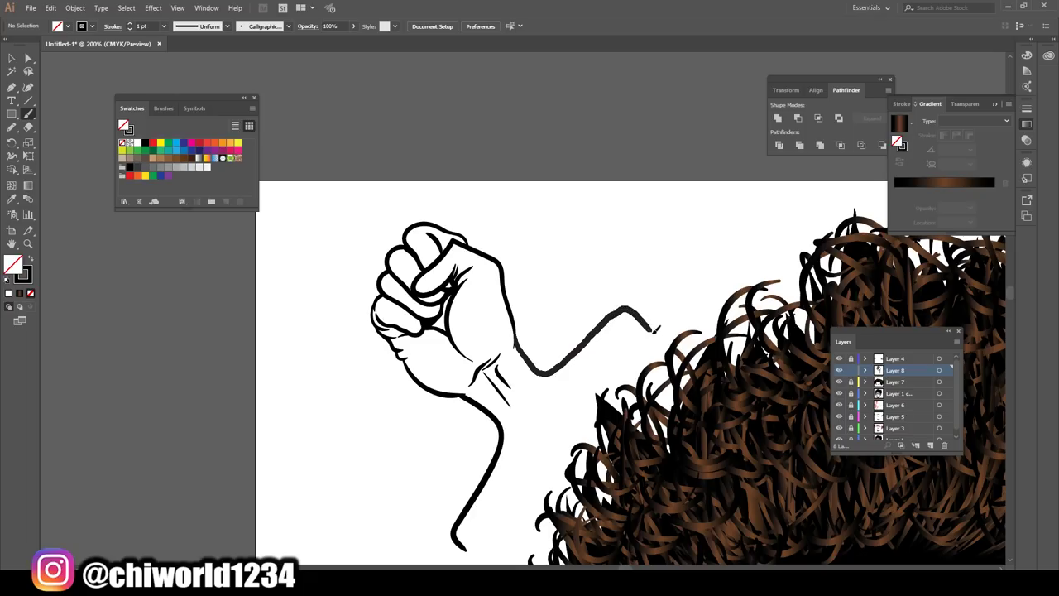
scroll(619, 447, "down", 3, "alt")
scroll(604, 438, "down", 1, "alt")
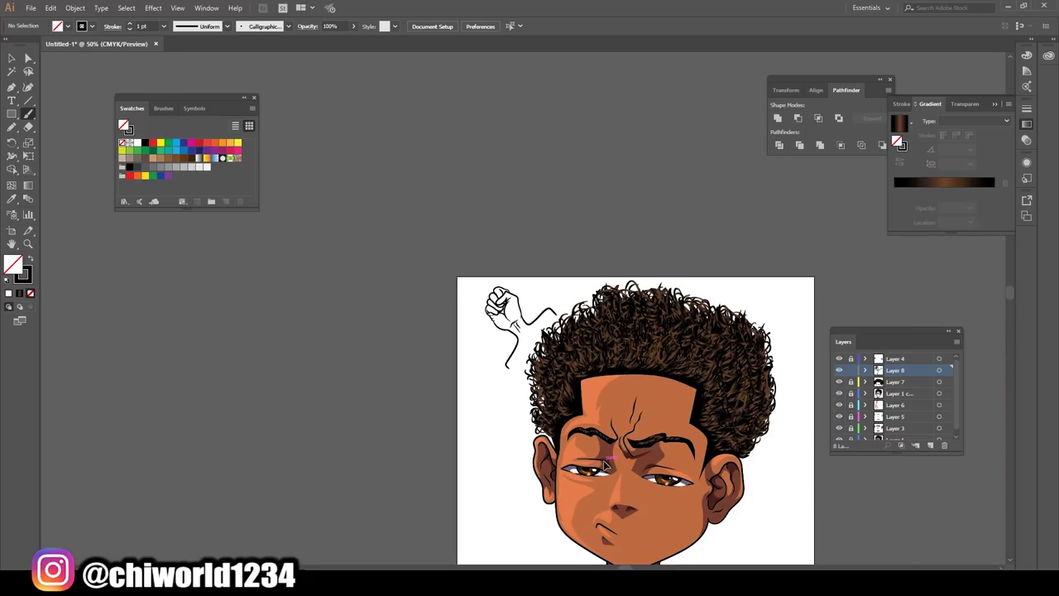
scroll(579, 426, "up", 1, "alt")
scroll(561, 418, "up", 2, "alt")
scroll(562, 417, "up", 2)
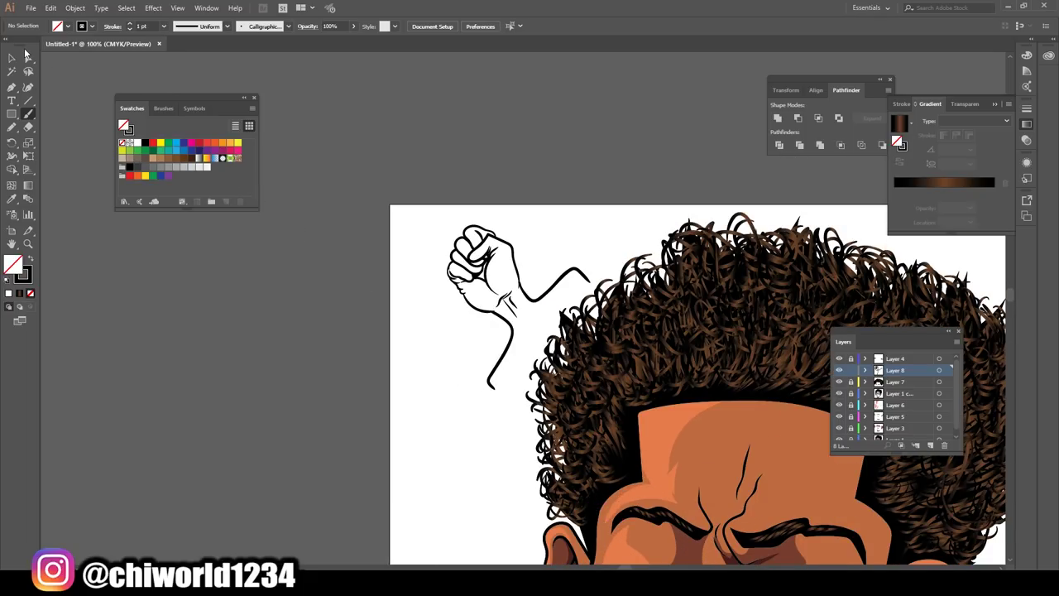
- Marquee-select the whole fist sketch and shift it up-left toward the artboard's top-left corner
left_click(12, 59)
left_click_drag(402, 362, 589, 216)
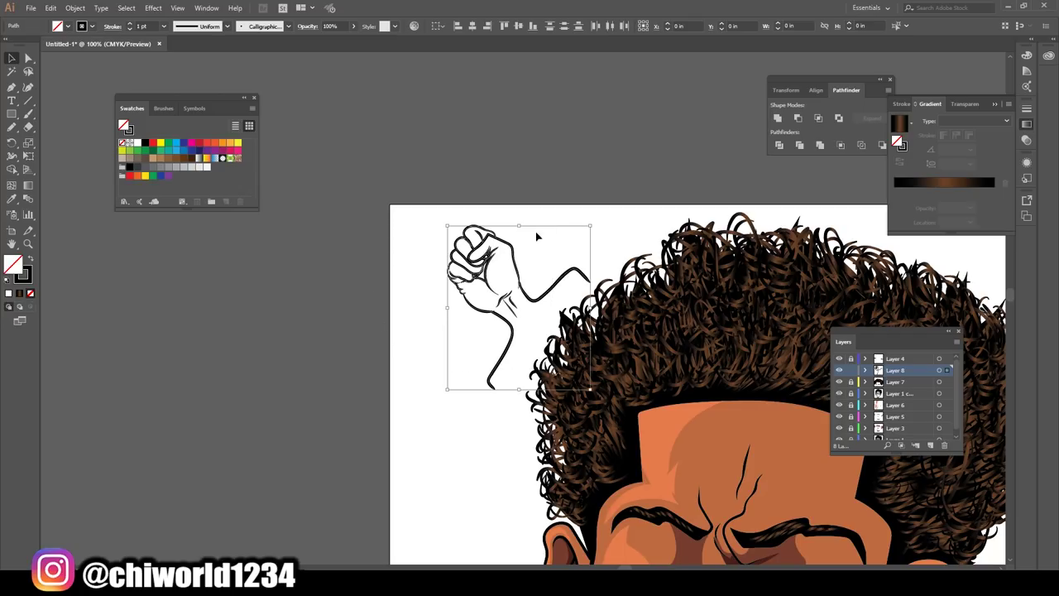
left_click(468, 249)
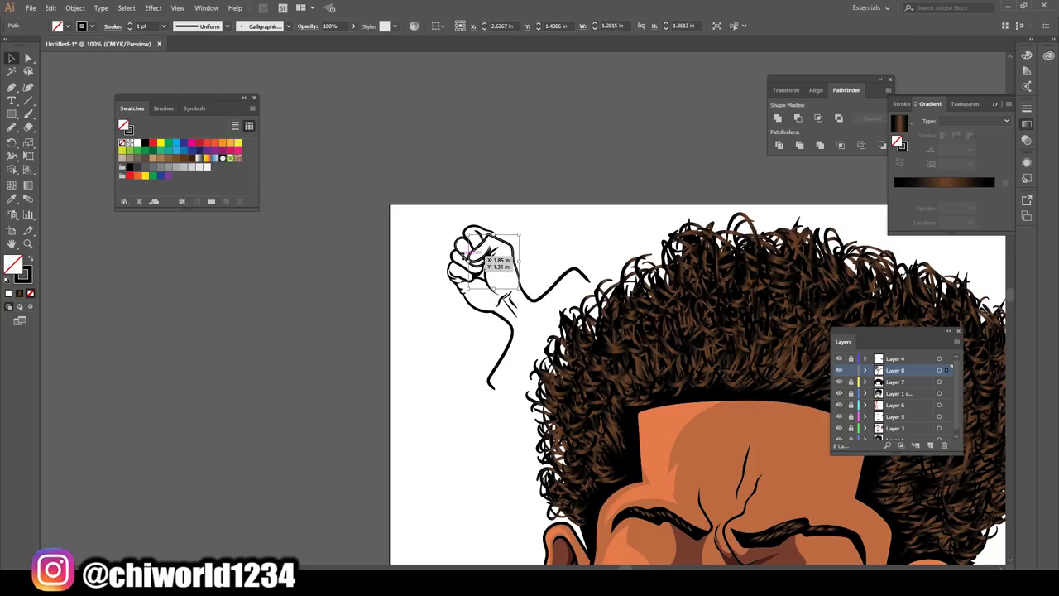
left_click_drag(413, 403, 583, 206)
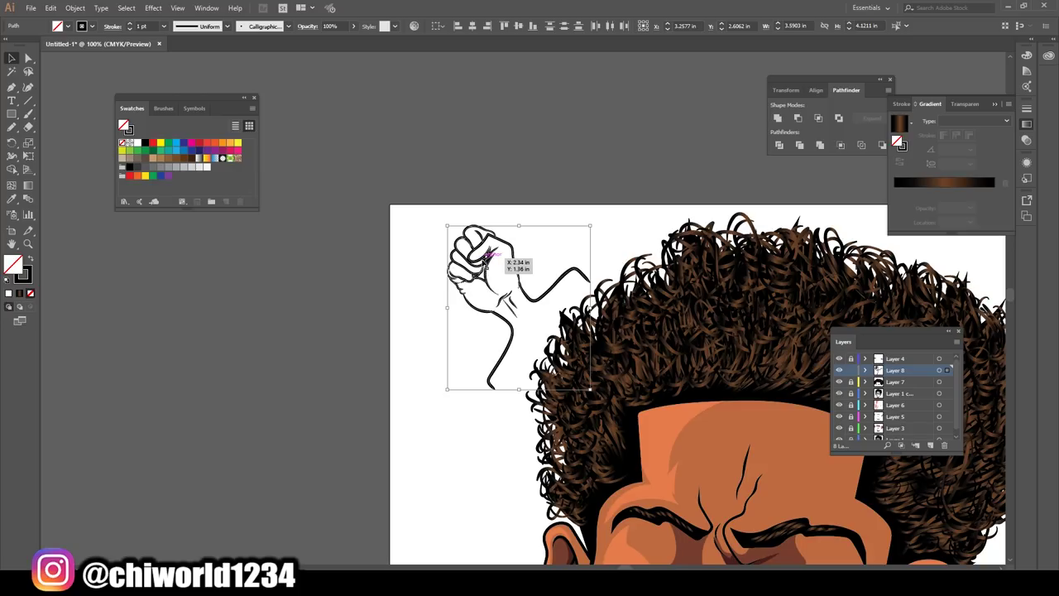
left_click_drag(522, 266, 482, 240)
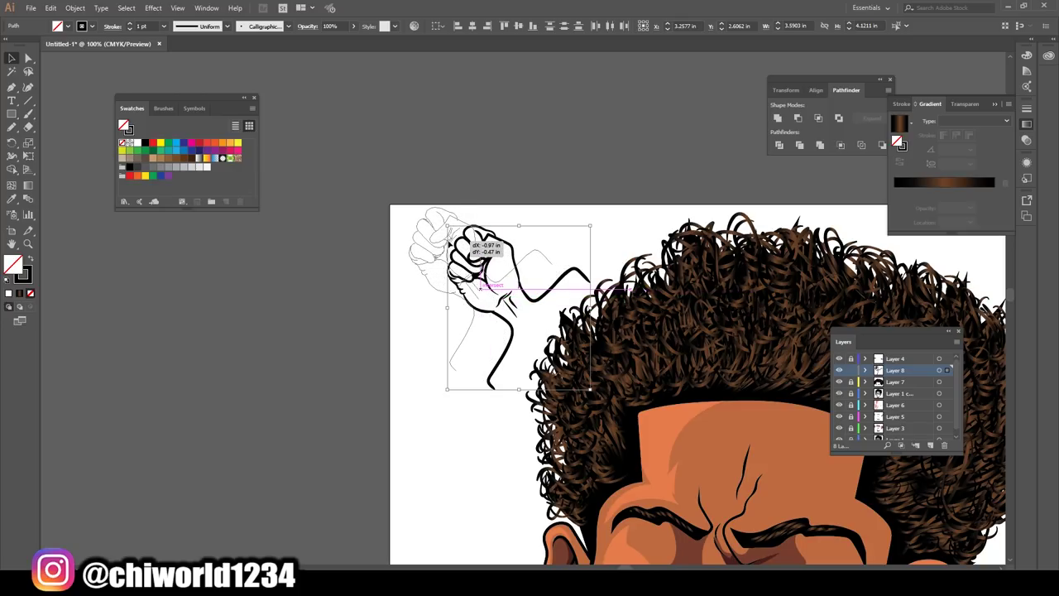
left_click_drag(485, 285, 483, 283)
left_click(396, 437)
key("ctrl+minus")
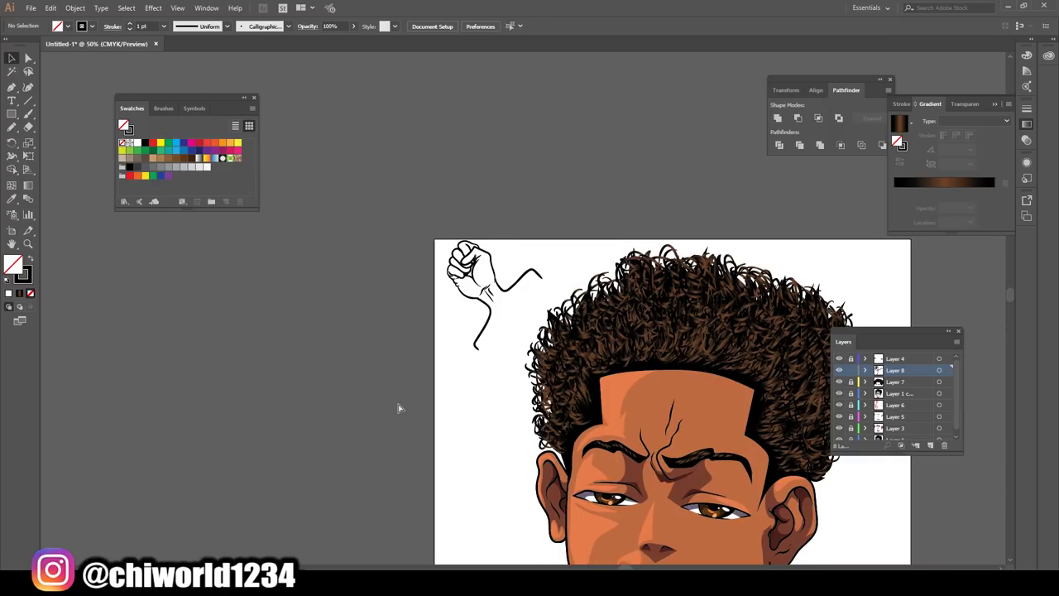
key("ctrl+minus")
- Add finger creases and outline the afro-pick head below the wrist with a bold top edge
key("ctrl+plus")
key("ctrl+plus")
key("ctrl+plus")
key("ctrl+plus")
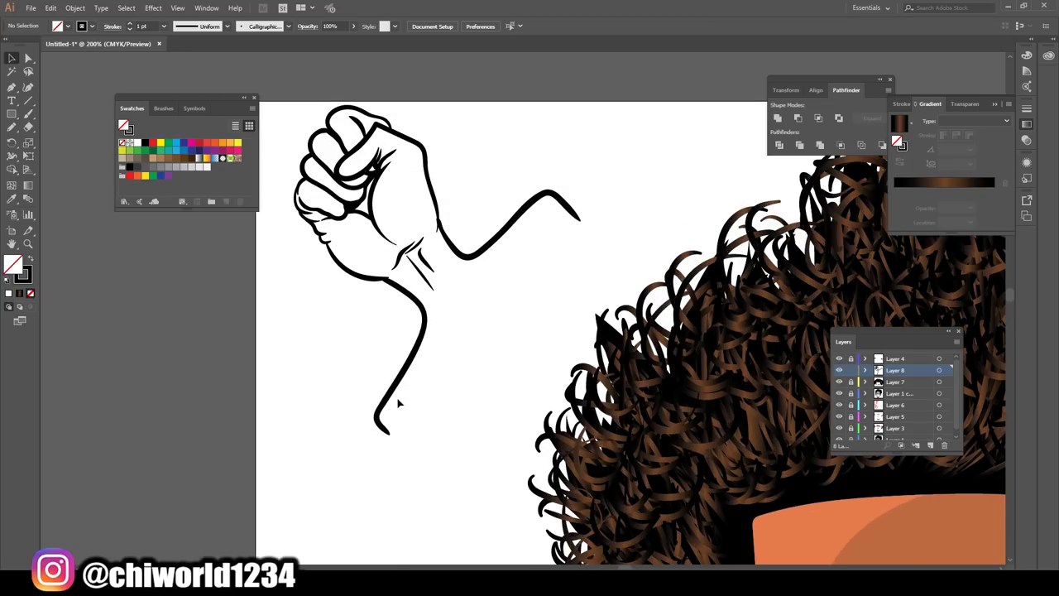
left_click(28, 114)
left_click_drag(381, 170, 364, 191)
mouse_move(383, 423)
left_mouse_down()
mouse_move(435, 465)
mouse_move(613, 260)
mouse_move(606, 235)
mouse_move(566, 198)
mouse_move(540, 196)
left_mouse_up()
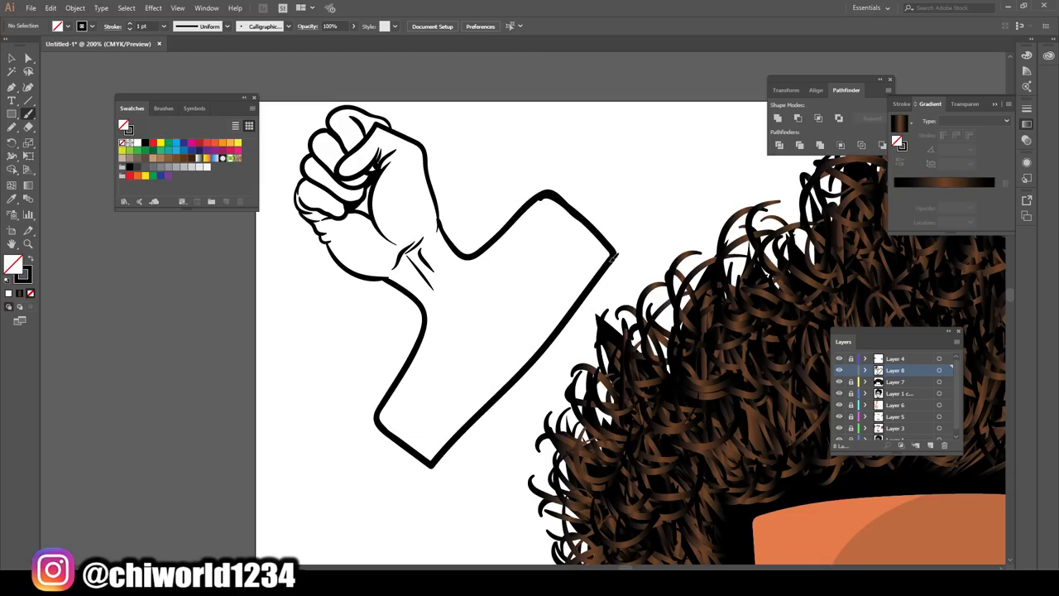
mouse_move(612, 257)
left_mouse_down()
mouse_move(546, 192)
mouse_move(447, 260)
left_mouse_up()
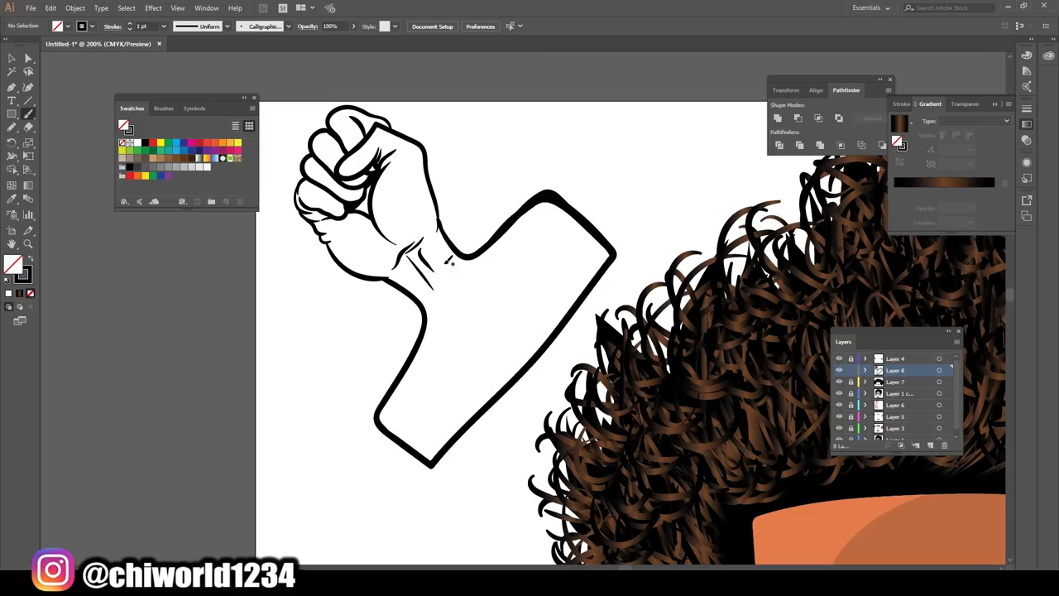
- Add a lower knuckle crease and shade the gap inside the fist black
key("ctrl+minus")
key("ctrl+minus")
key("ctrl+minus")
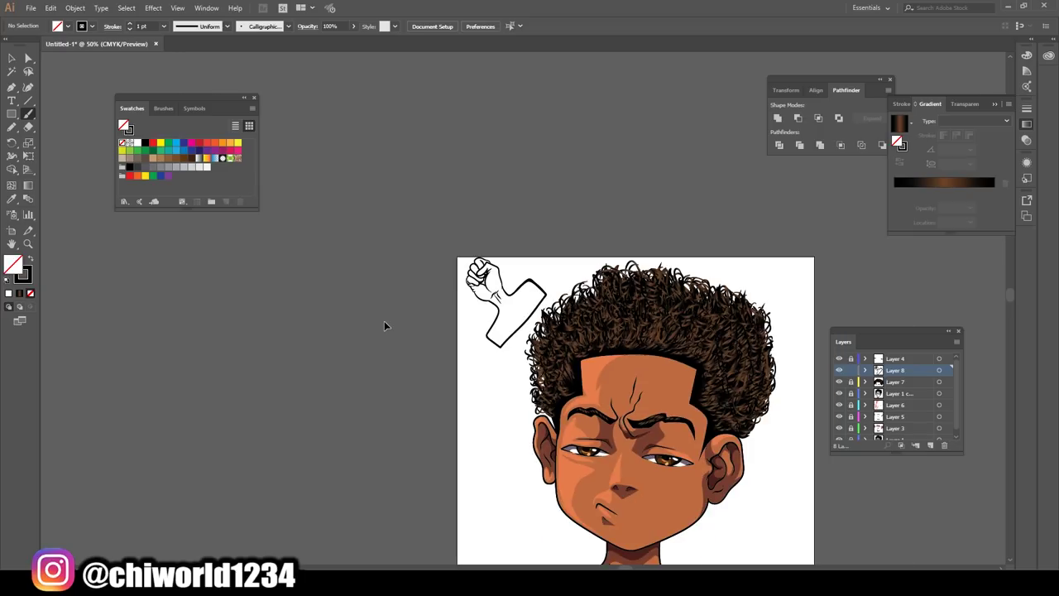
key("ctrl+minus")
key("ctrl+1")
scroll(432, 301, "up", 3)
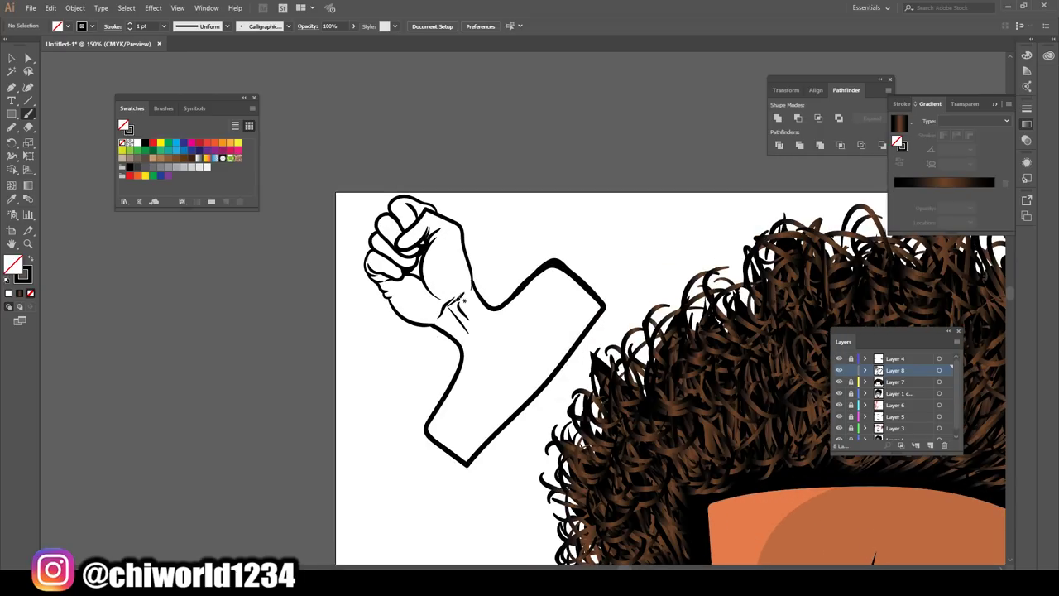
key("ctrl+plus")
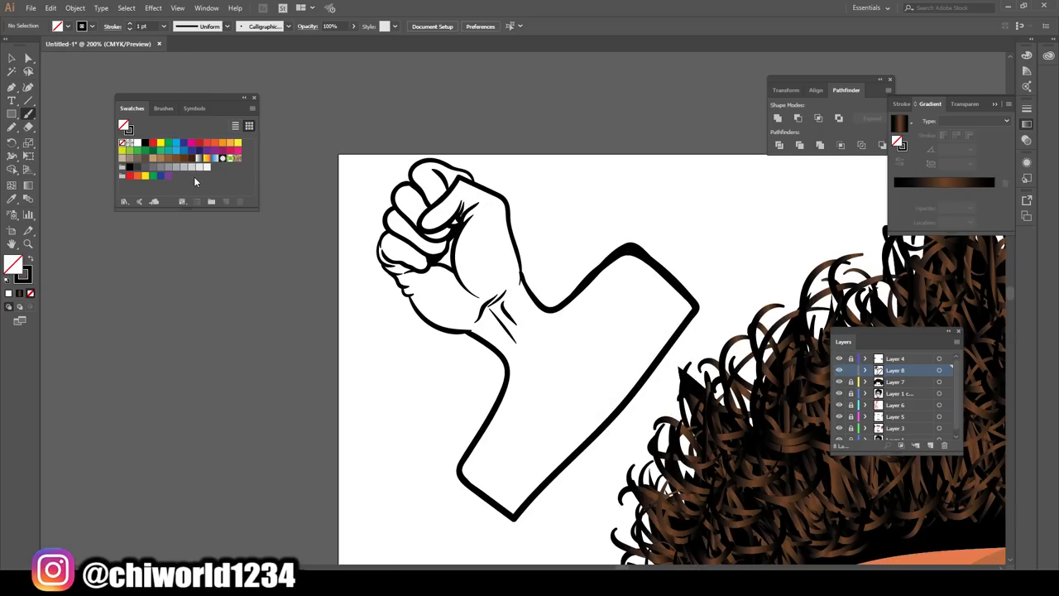
key("ctrl+plus")
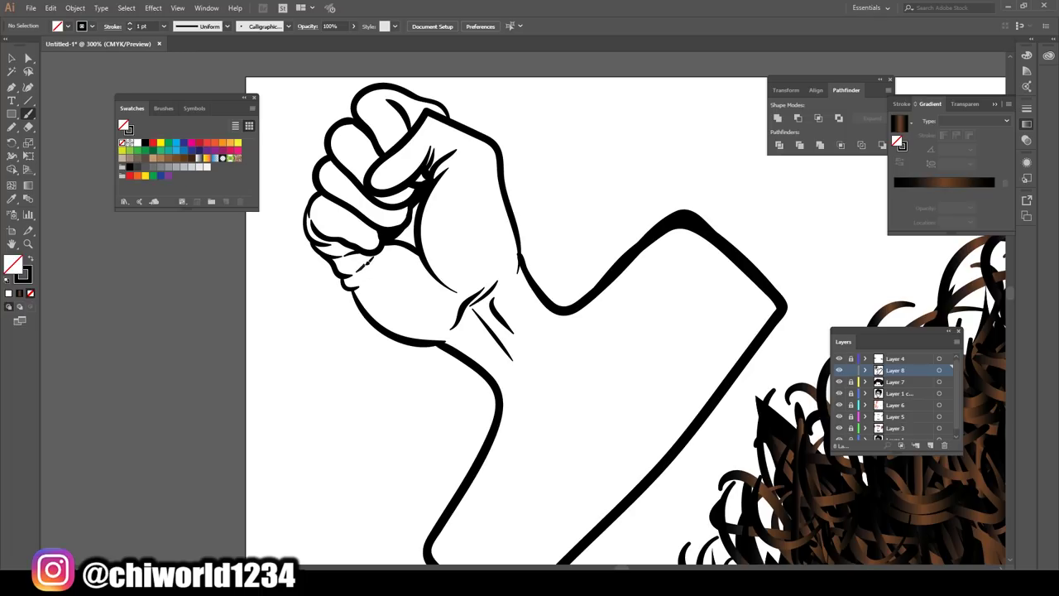
mouse_move(369, 263)
left_mouse_down()
mouse_move(383, 261)
mouse_move(418, 203)
left_mouse_up()
left_click_drag(414, 240, 411, 231)
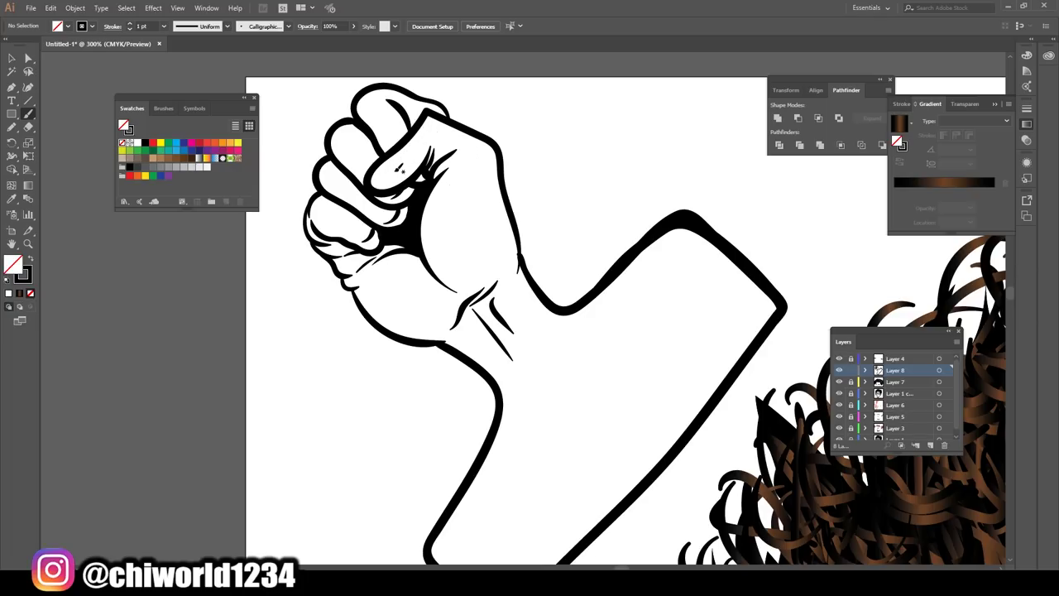
- Brush extra strokes onto the fist's knuckles and index finger and thicken its right outline
left_click_drag(424, 131, 435, 112)
left_click_drag(334, 172, 322, 210)
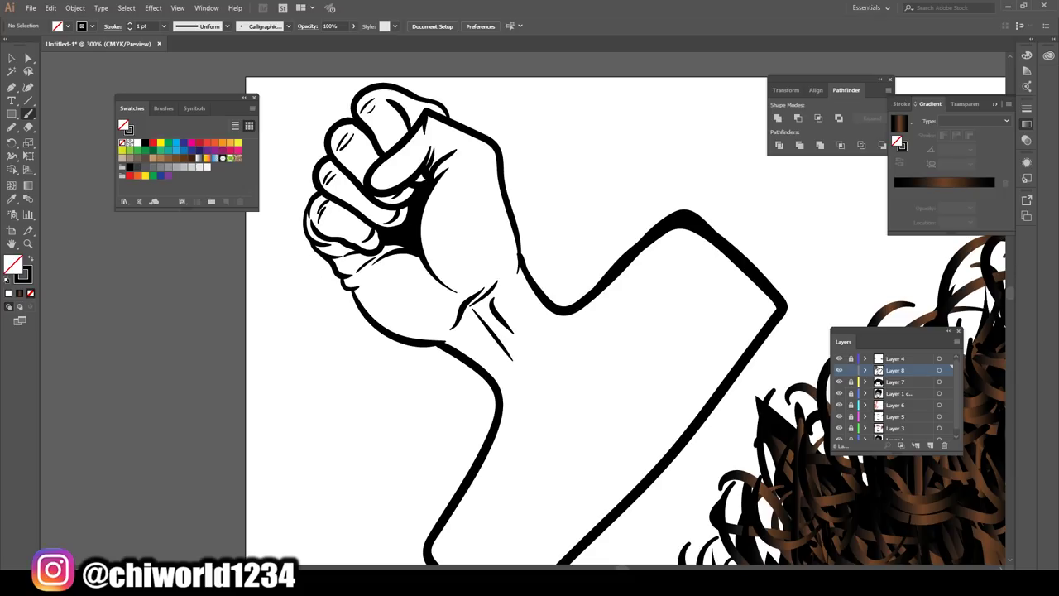
key("ctrl+plus")
left_click_drag(511, 271, 493, 128)
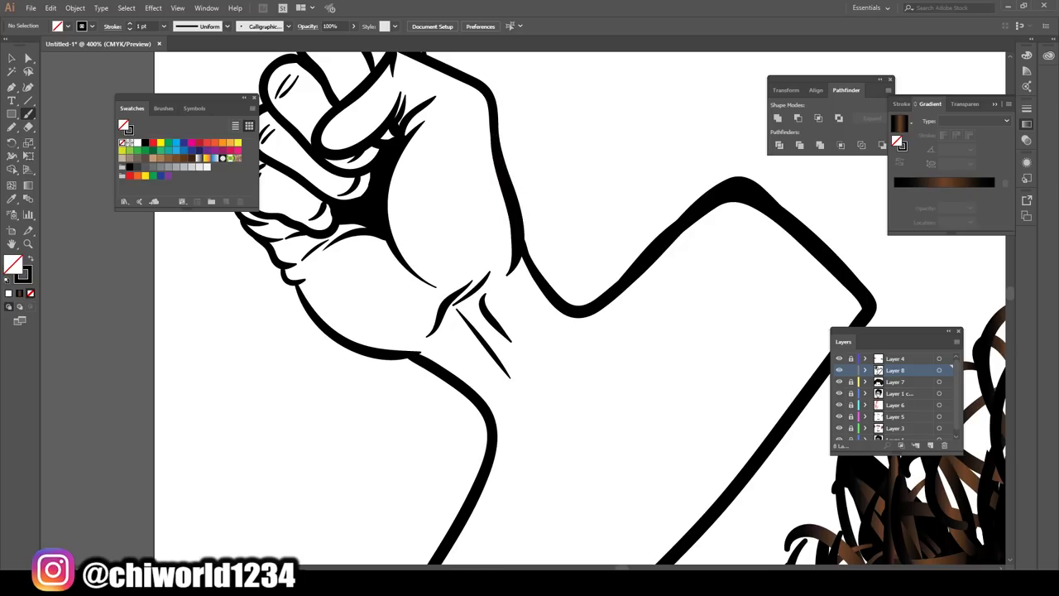
key("ctrl+minus")
key("ctrl+minus")
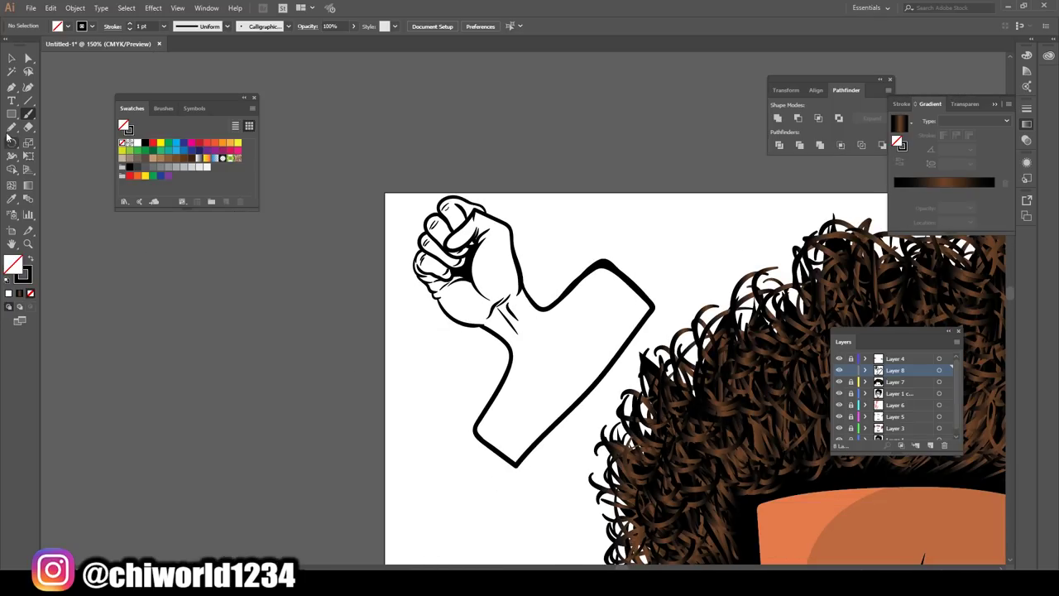
- Expand and merge the fist artwork, then duplicate Layer 8 as a backup
left_click(12, 58)
left_click_drag(402, 169, 629, 448)
left_click(75, 8)
left_click(137, 137)
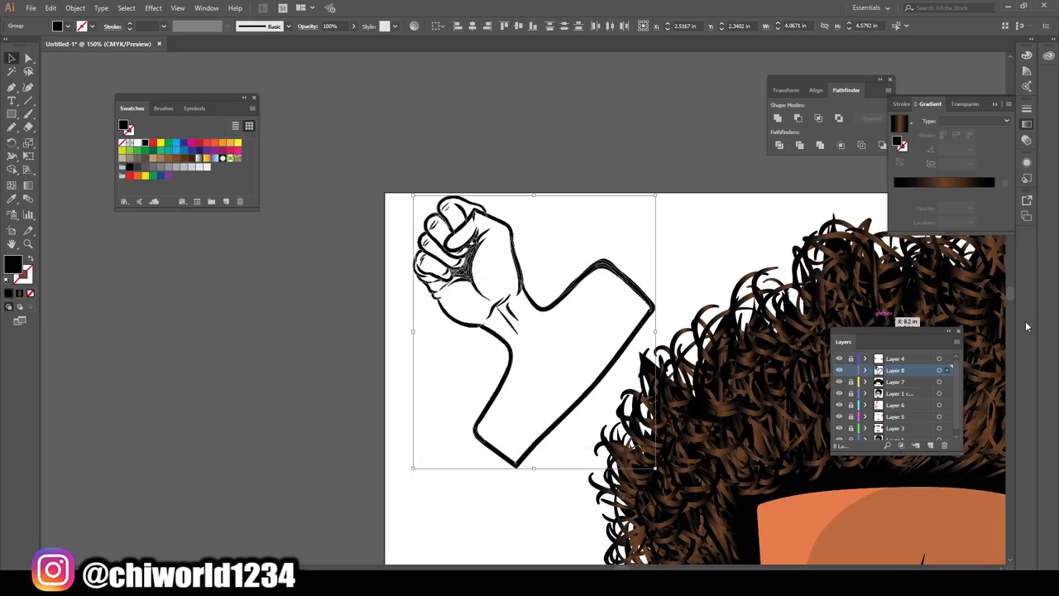
left_click(821, 145)
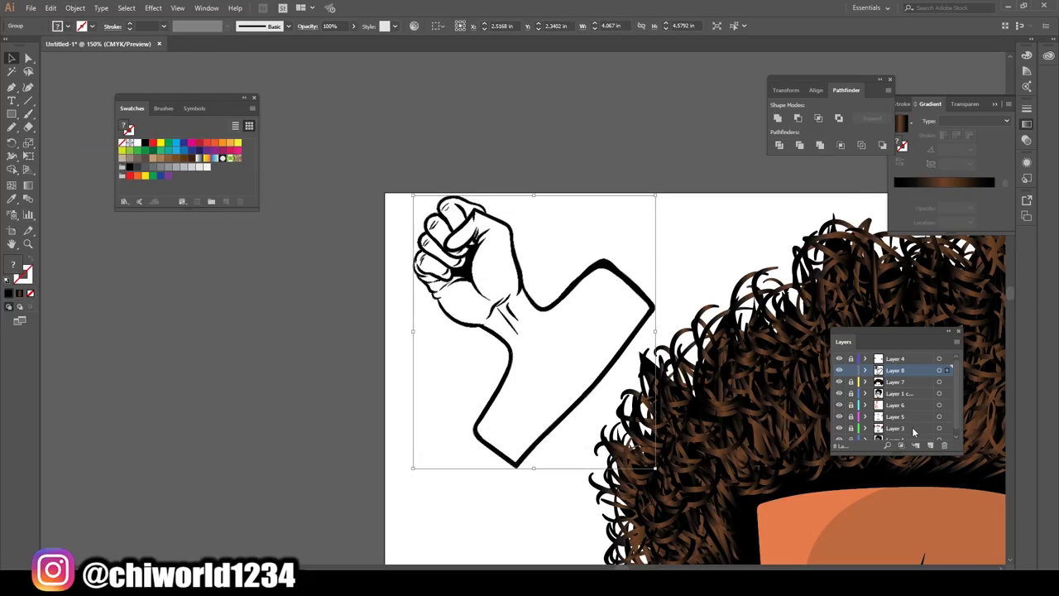
left_click_drag(915, 378, 931, 445)
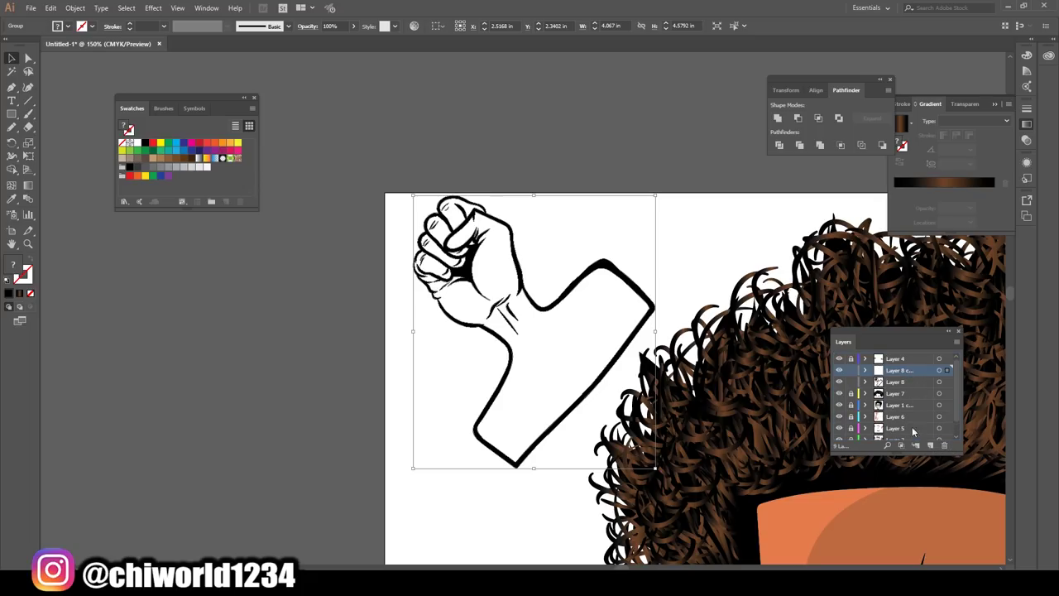
left_click(901, 382)
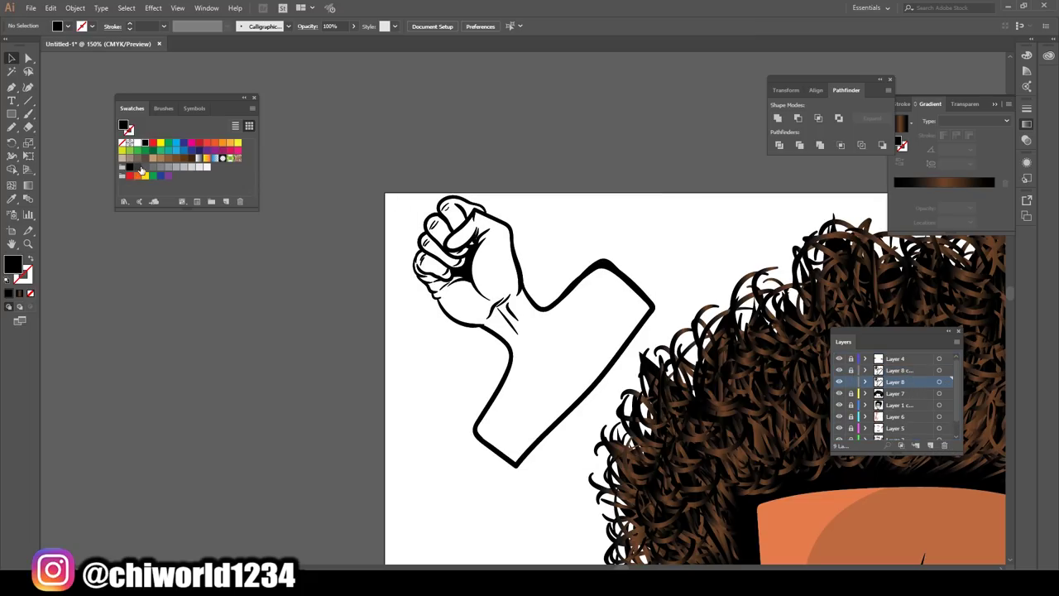
- Draw a dark grey rectangle, send it behind the fist, and group them
left_click(137, 143)
left_click(12, 113)
left_click_drag(334, 158, 665, 482)
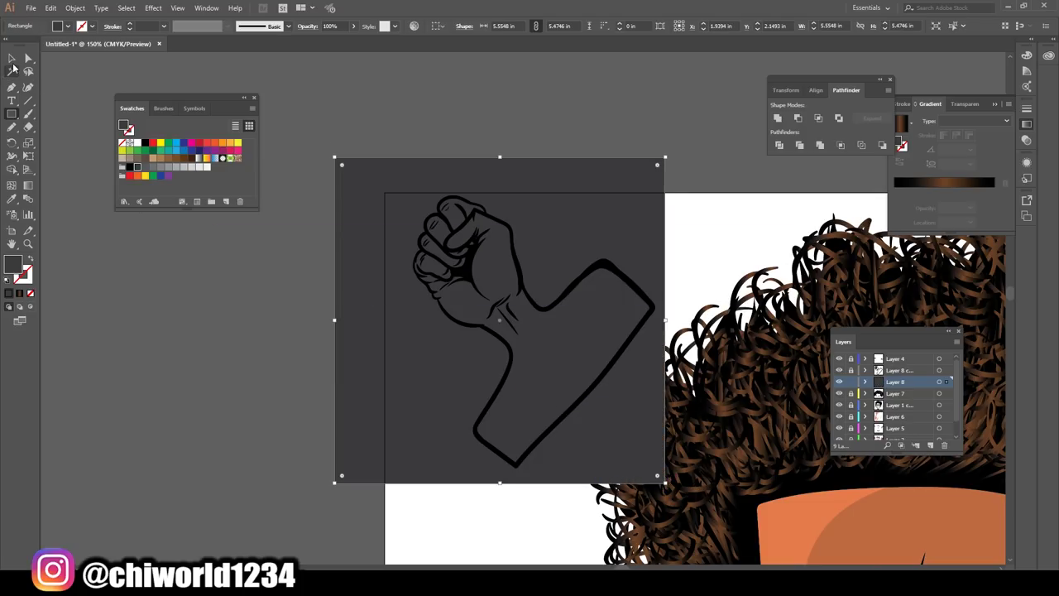
left_click(12, 60)
right_click(368, 358)
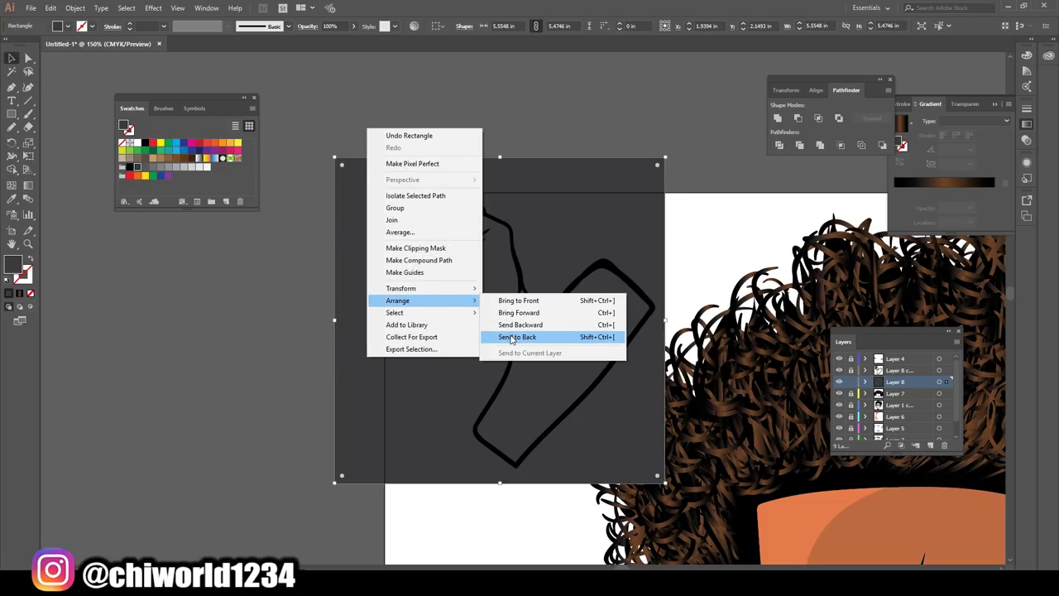
left_click(510, 337)
left_click_drag(393, 513, 602, 248)
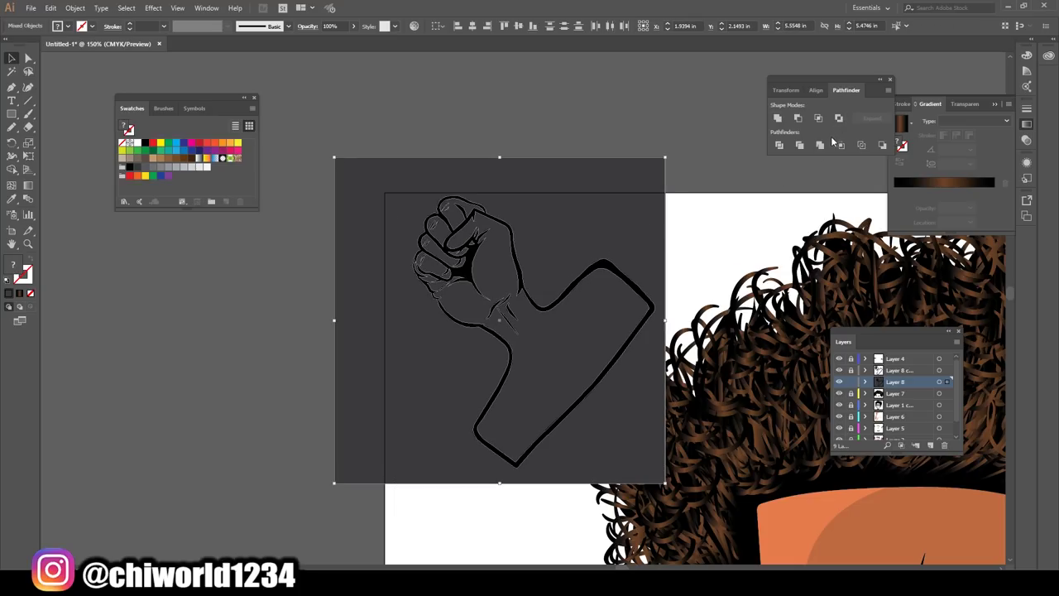
key("ctrl+g")
- Live Paint the inside of the fist group solid dark grey
right_click(627, 217)
left_click(678, 281)
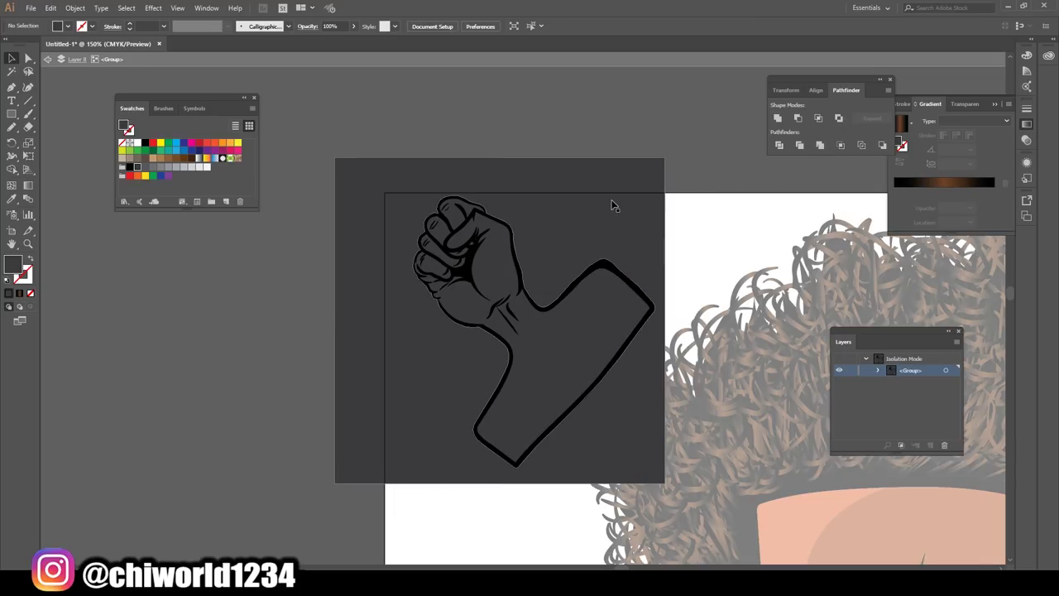
key("ctrl+a")
key("ctrl+7")
left_click(593, 199)
double_click(518, 109)
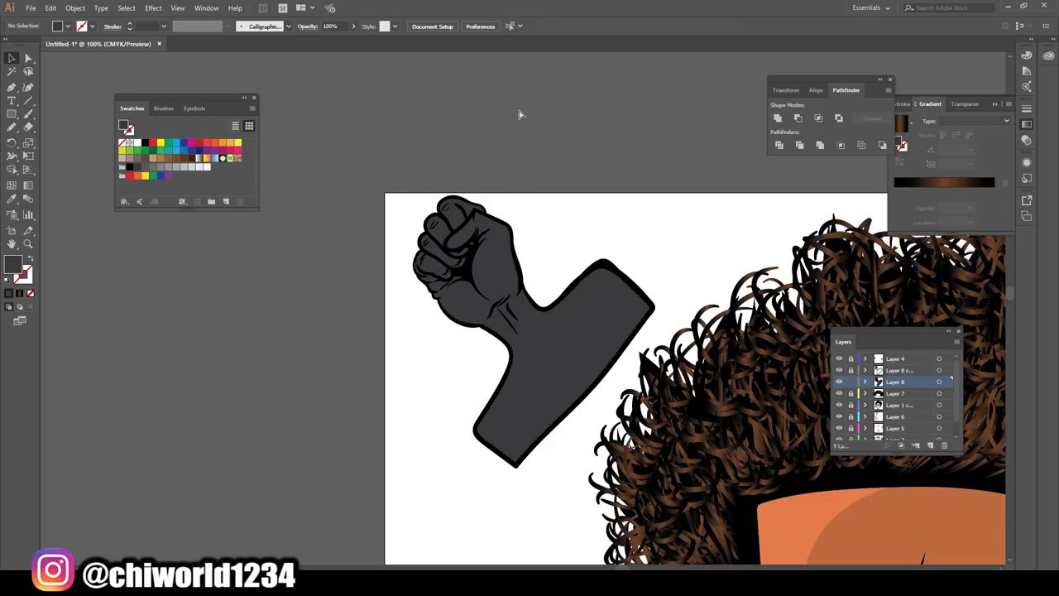
- Add a new empty Layer 10 for the highlights
key("ctrl+minus")
key("ctrl+minus")
key("ctrl+minus")
key("ctrl+plus")
key("ctrl+plus")
key("ctrl+plus")
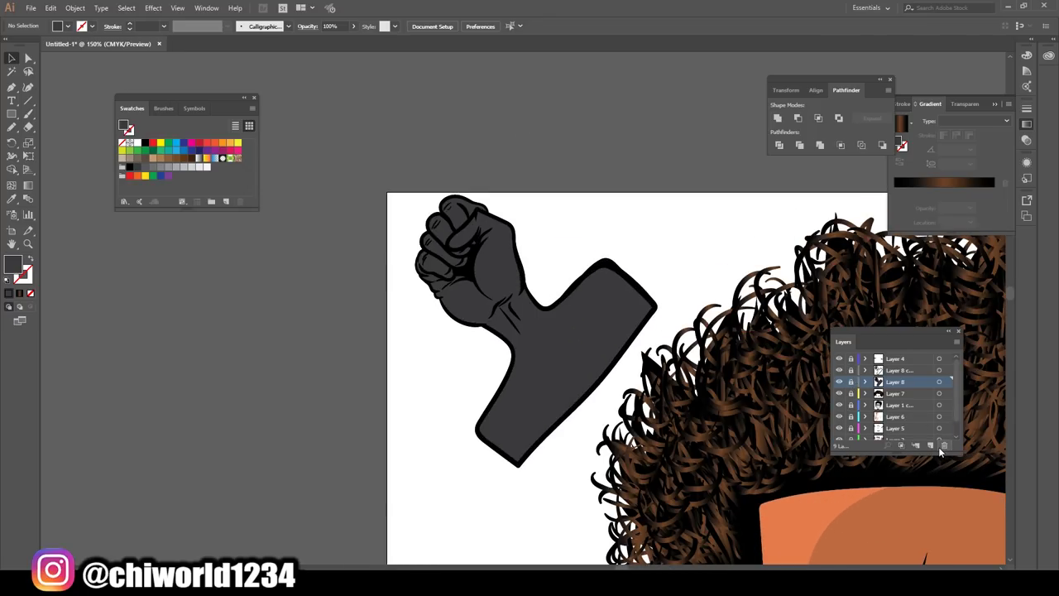
left_click(930, 444)
key("ctrl+plus")
key("ctrl+plus")
- Lighten the fill colour to a mid grey in the Color Picker
scroll(791, 346, "up", 2)
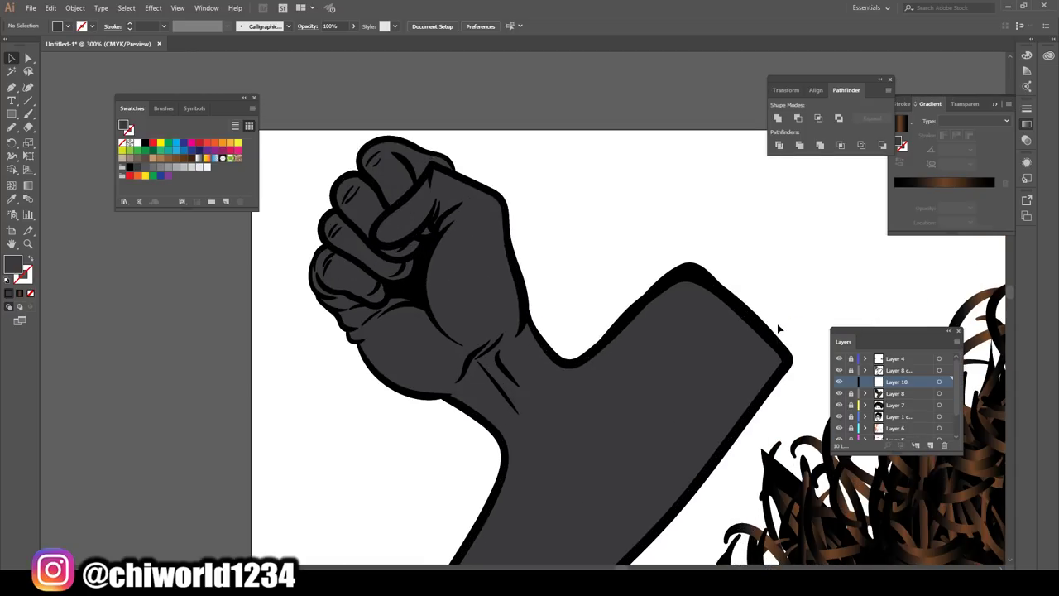
left_click(12, 200)
double_click(14, 263)
left_click_drag(30, 135, 18, 120)
left_click(255, 46)
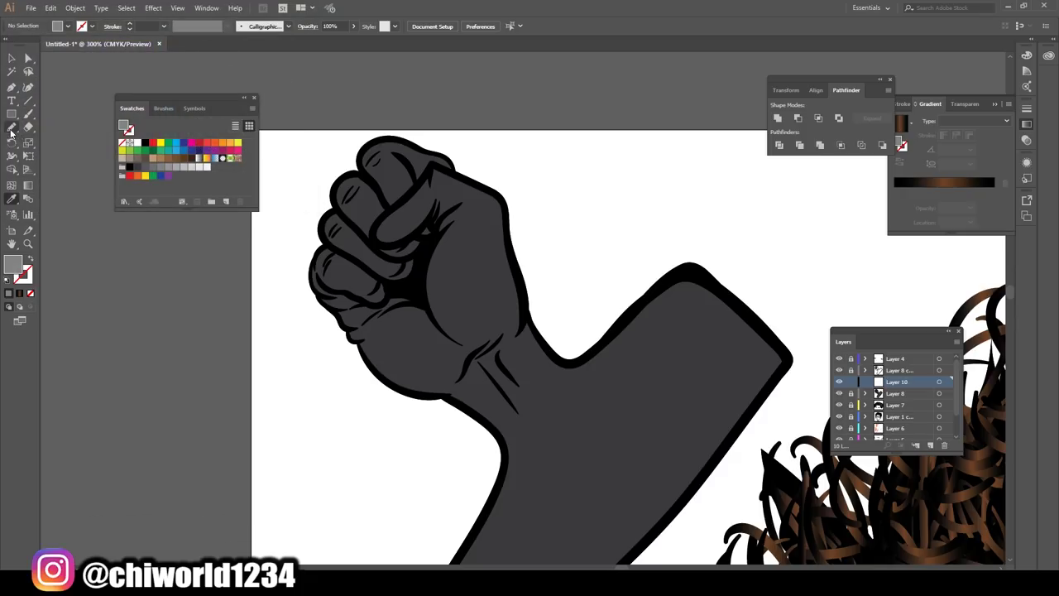
- Draw light-grey highlight strokes on the fist and its knuckles
left_click_drag(447, 302, 465, 327)
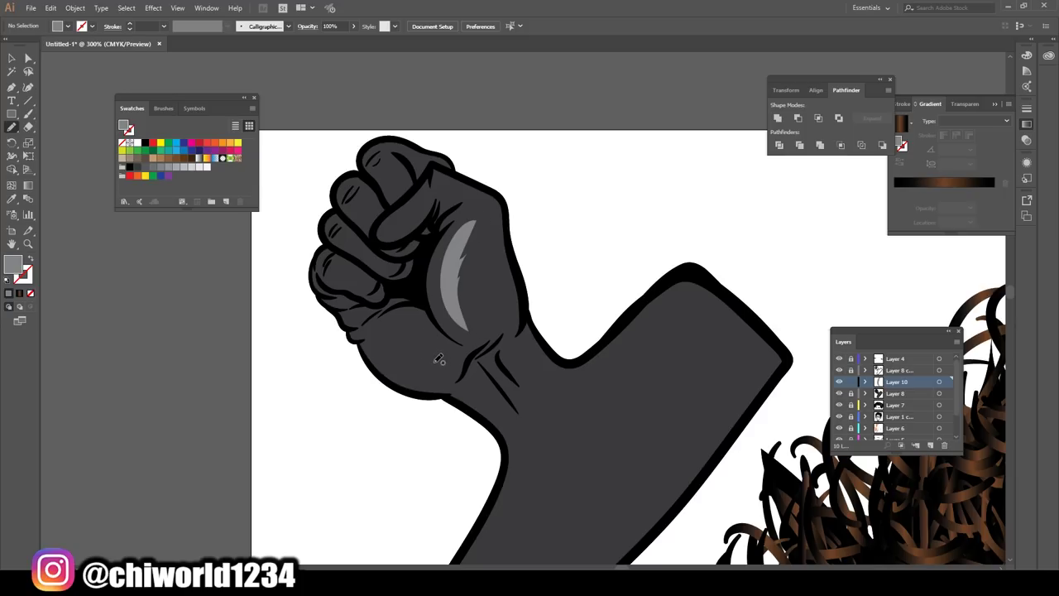
mouse_move(376, 338)
left_mouse_down()
mouse_move(441, 373)
mouse_move(377, 339)
left_mouse_up()
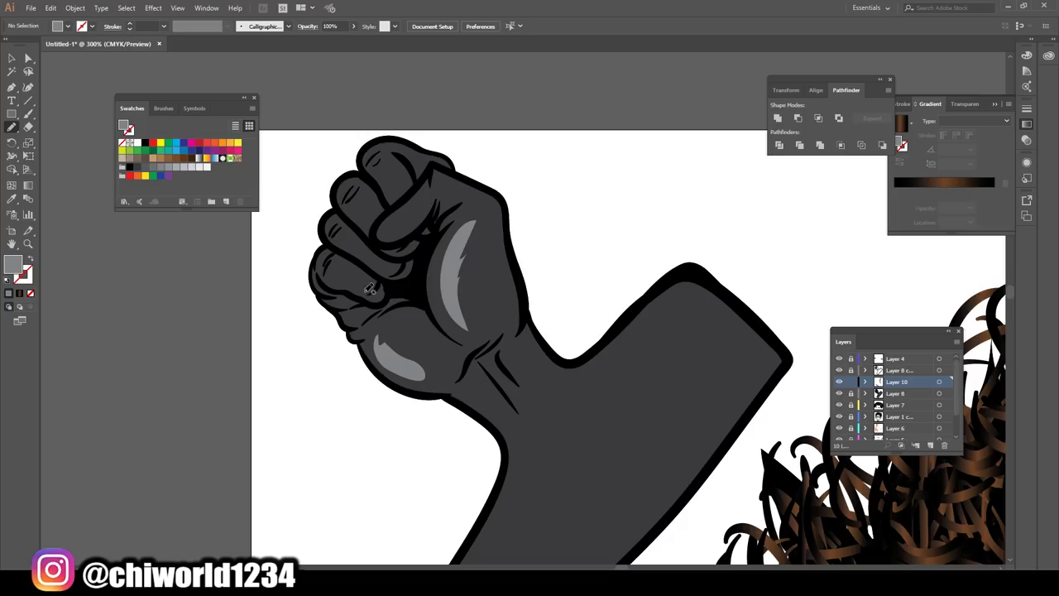
left_click_drag(343, 273, 340, 273)
key("b")
mouse_move(371, 289)
left_mouse_down()
mouse_move(331, 273)
mouse_move(341, 198)
left_mouse_up()
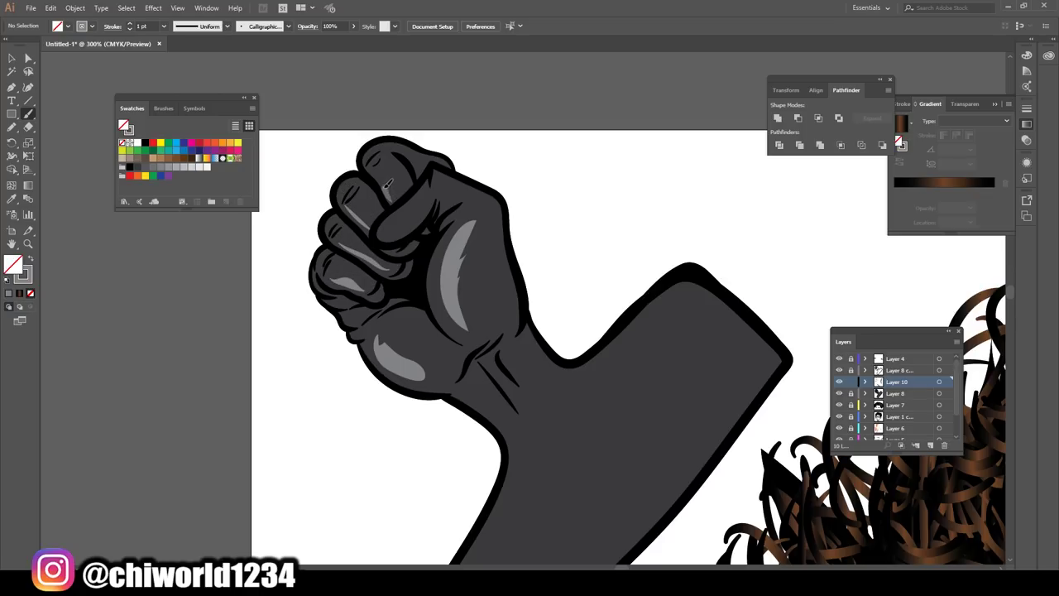
mouse_move(371, 163)
left_mouse_down()
mouse_move(389, 200)
mouse_move(423, 188)
left_mouse_up()
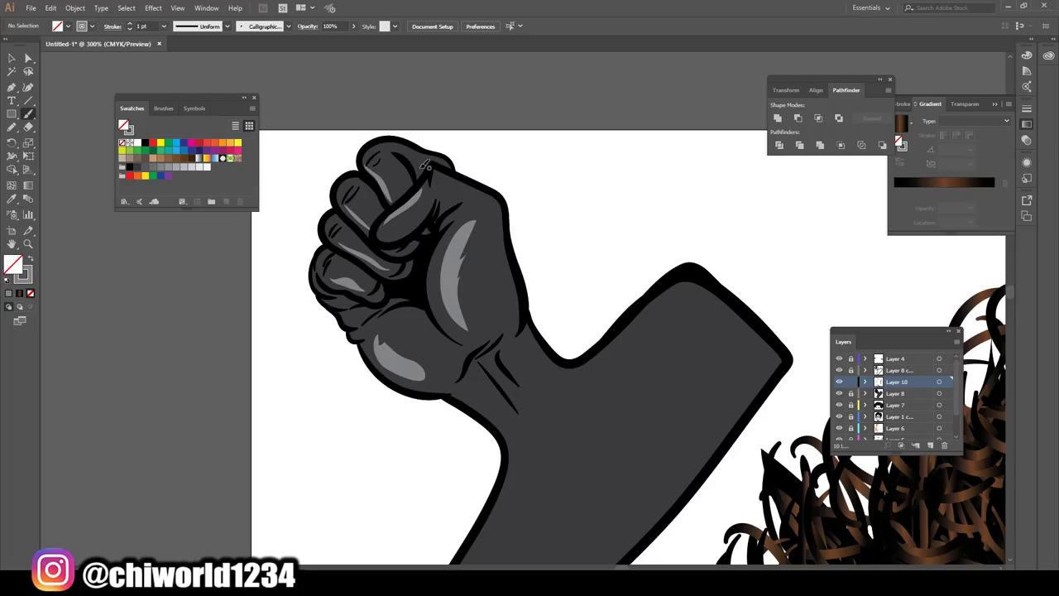
- Add highlights along the wrist crease and the arm's left edge, undoing stray strokes
key("ctrl+minus")
key("ctrl+minus")
key("ctrl+minus")
scroll(553, 494, "down", 1)
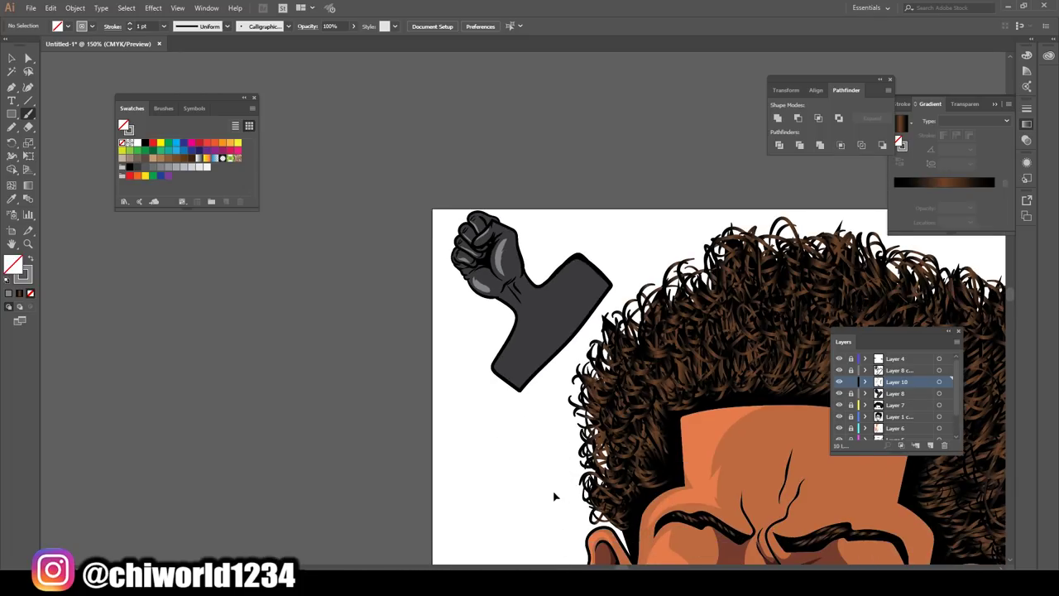
key("ctrl+plus")
key("ctrl+plus")
key("ctrl+plus")
left_click_drag(503, 526, 478, 427)
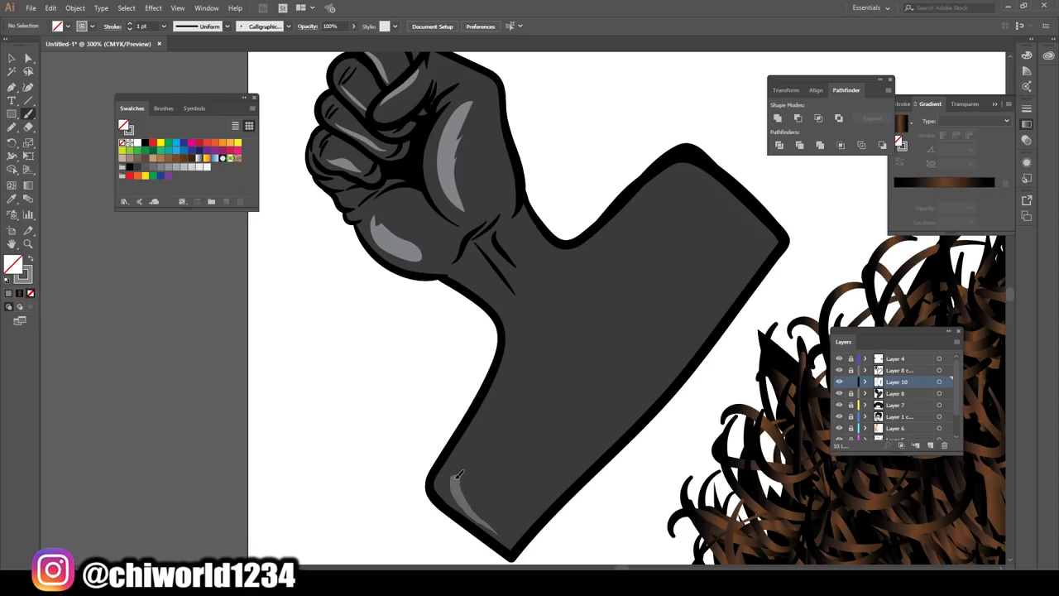
key("ctrl+z")
left_click_drag(499, 260, 489, 231)
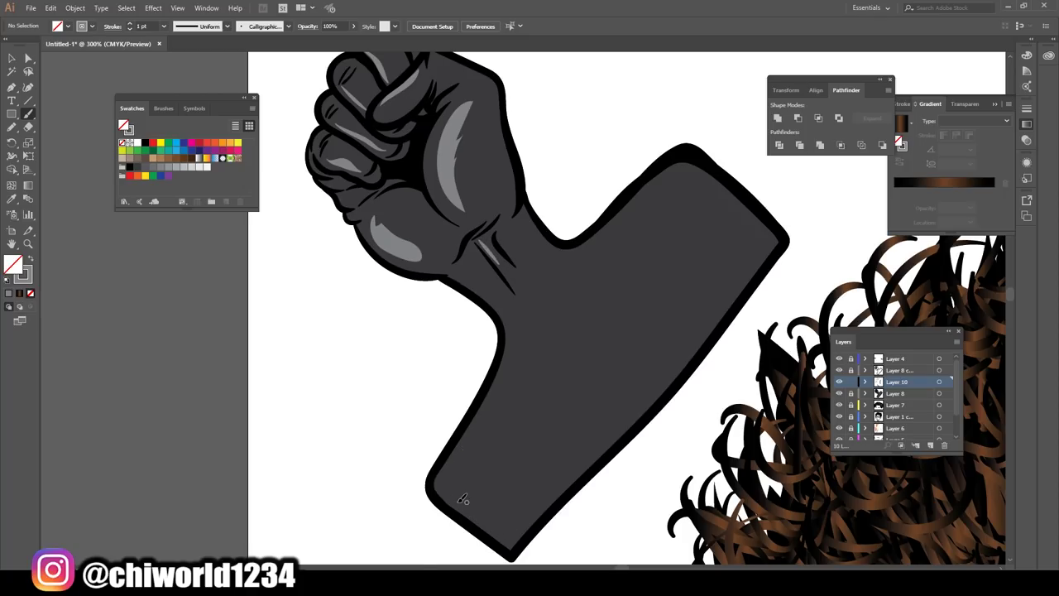
mouse_move(464, 499)
left_mouse_down()
mouse_move(494, 295)
mouse_move(469, 271)
mouse_move(374, 241)
left_mouse_up()
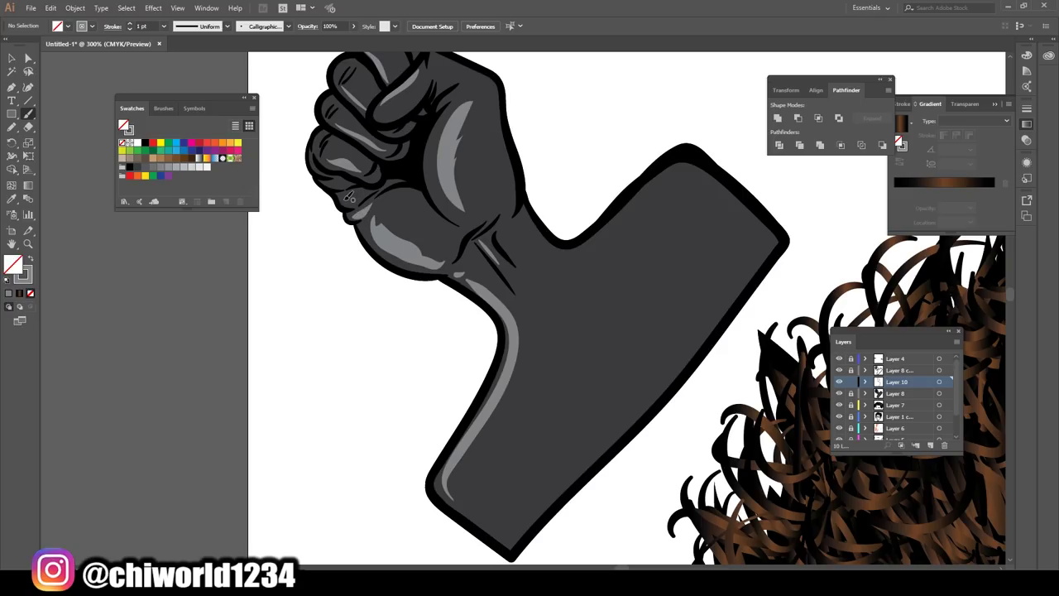
key("ctrl+z")
key("ctrl+minus")
key("ctrl+minus")
key("ctrl+minus")
key("ctrl+minus")
key("ctrl+minus")
key("ctrl+minus")
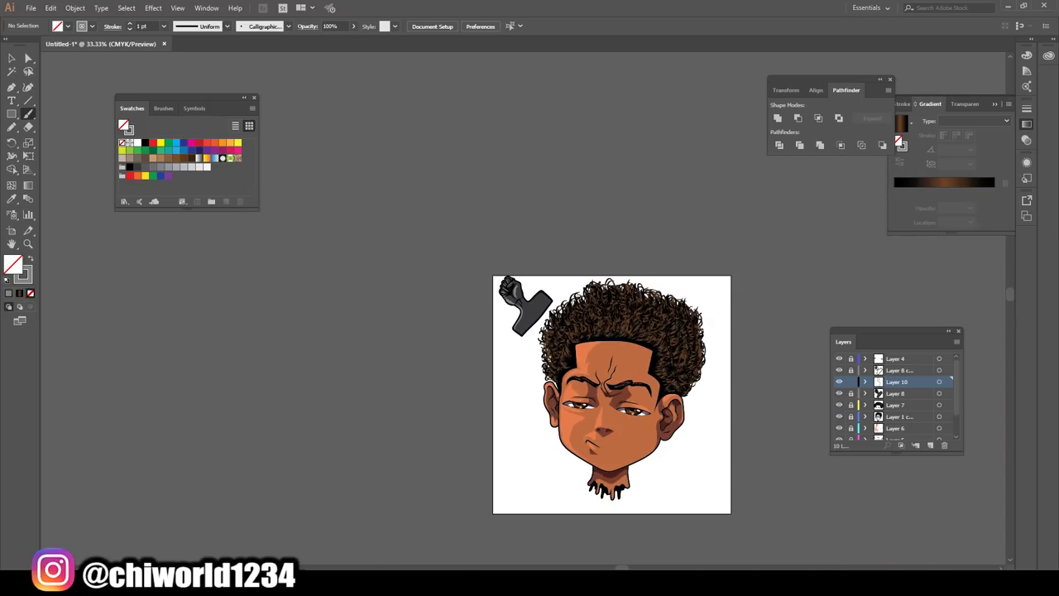
- Create a new Layer 11 and move it below Layer 8
key("ctrl+plus")
key("ctrl+plus")
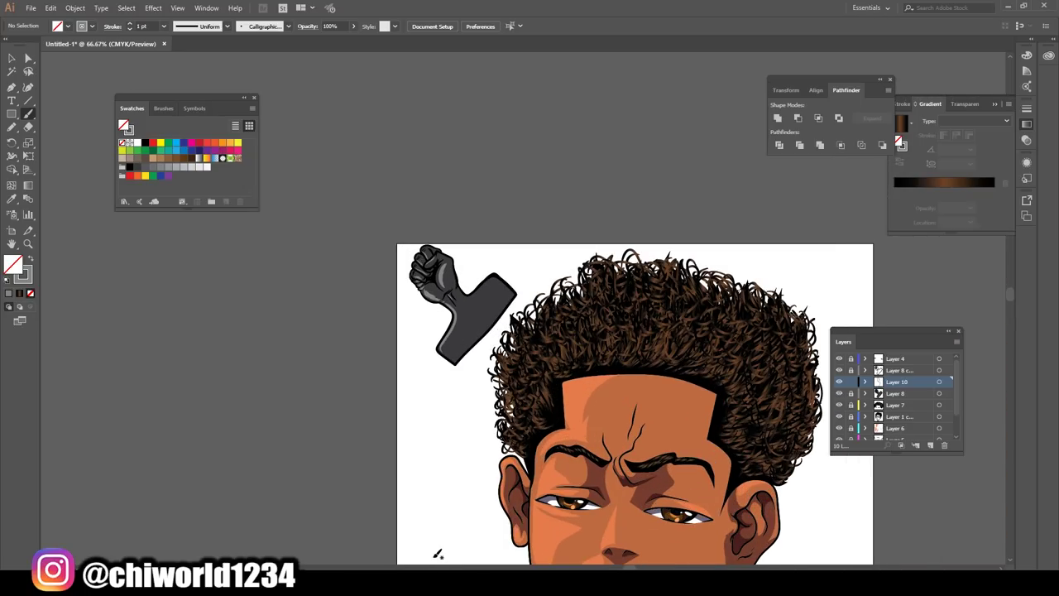
key("ctrl+plus")
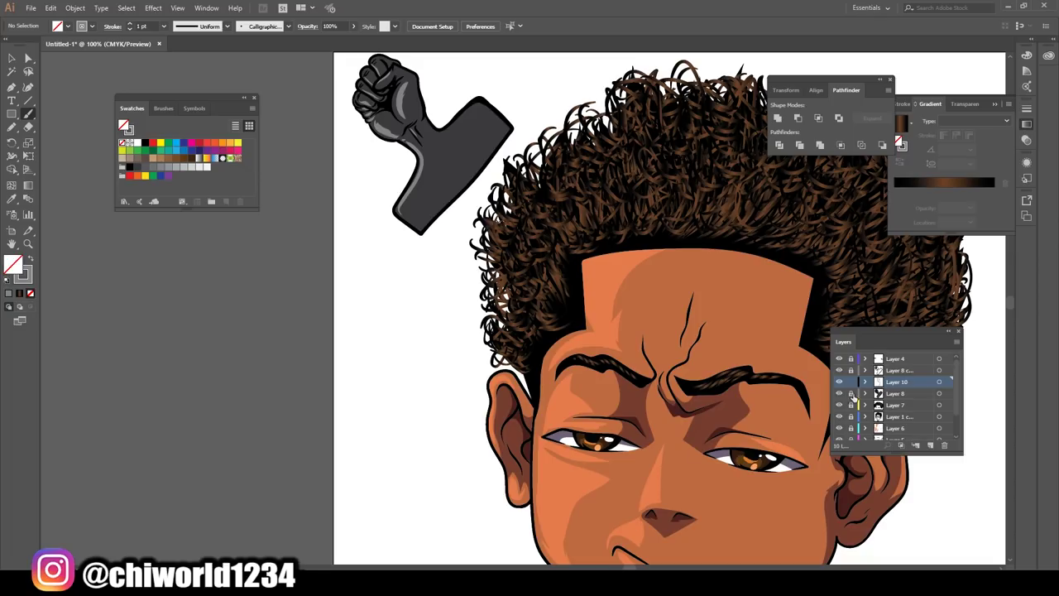
left_click(930, 445)
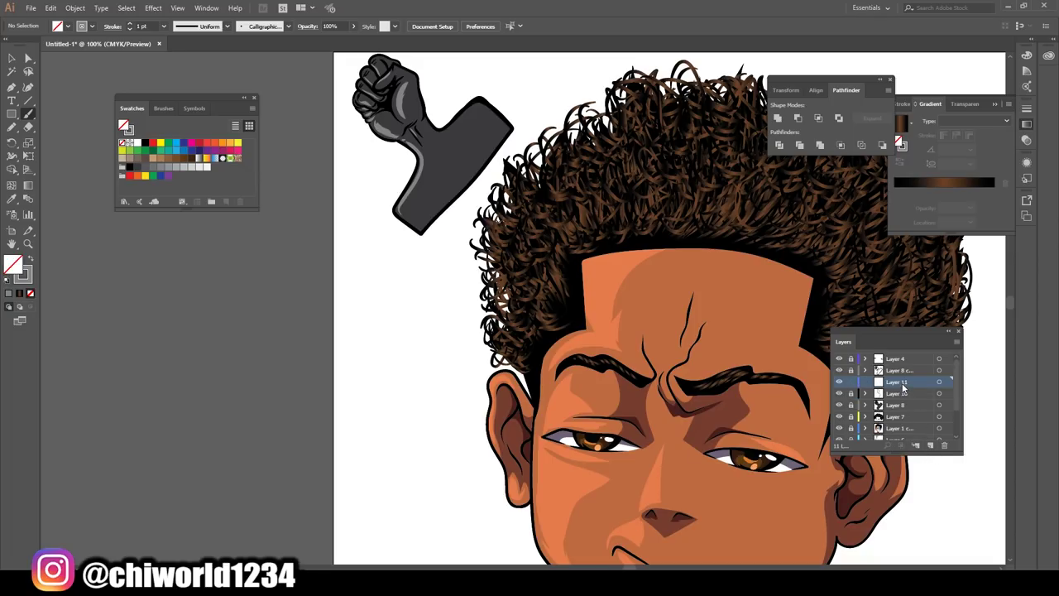
left_click_drag(902, 388, 905, 411)
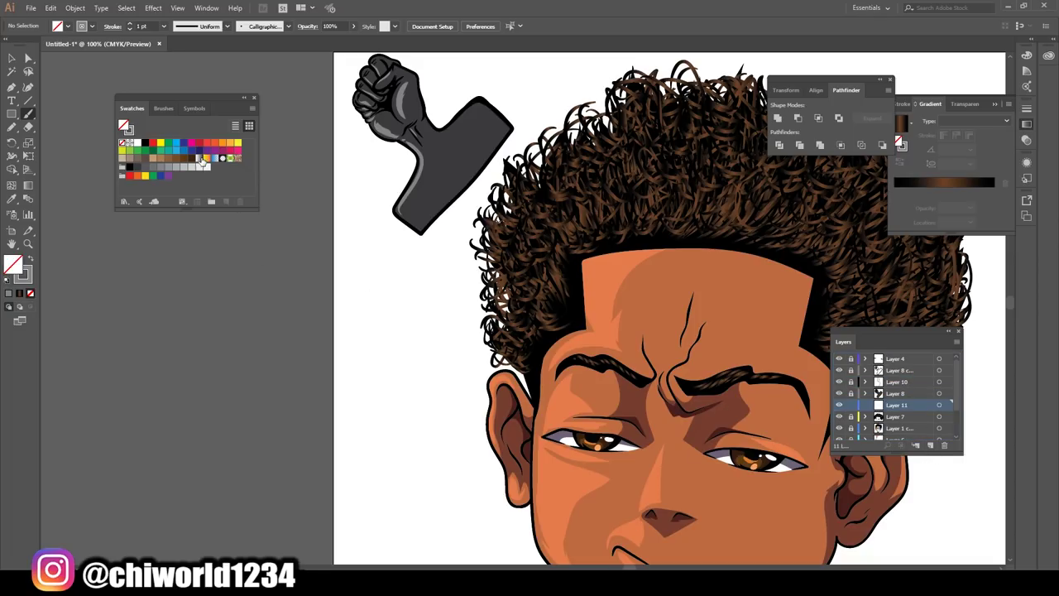
- Apply a linear gradient, add a middle stop, and make the left stop blue-grey
left_click(200, 157)
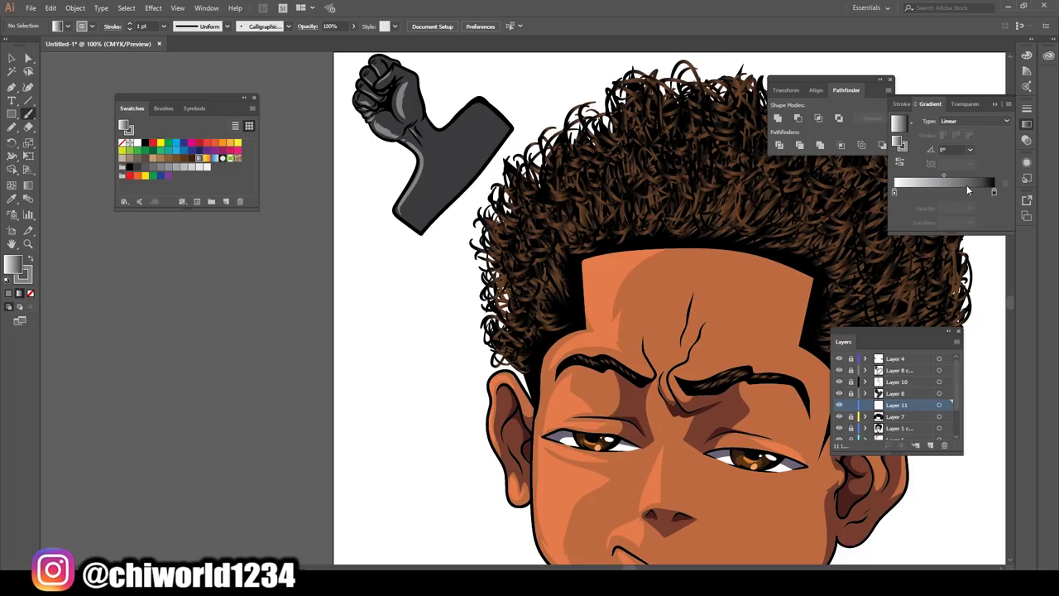
left_click(946, 193)
double_click(994, 192)
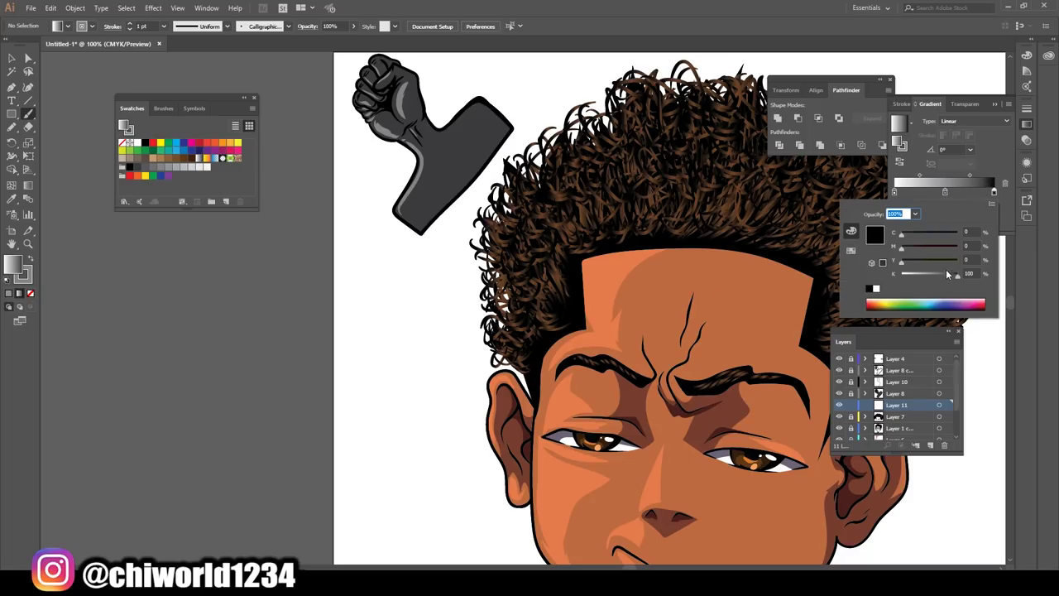
left_click_drag(918, 238, 912, 236)
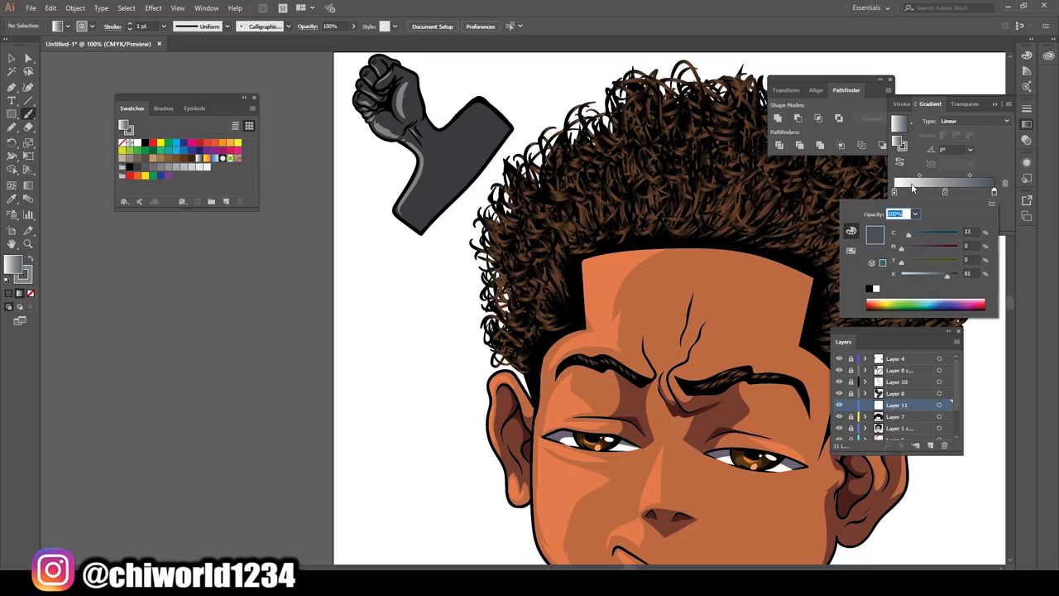
left_click(895, 193)
double_click(894, 193)
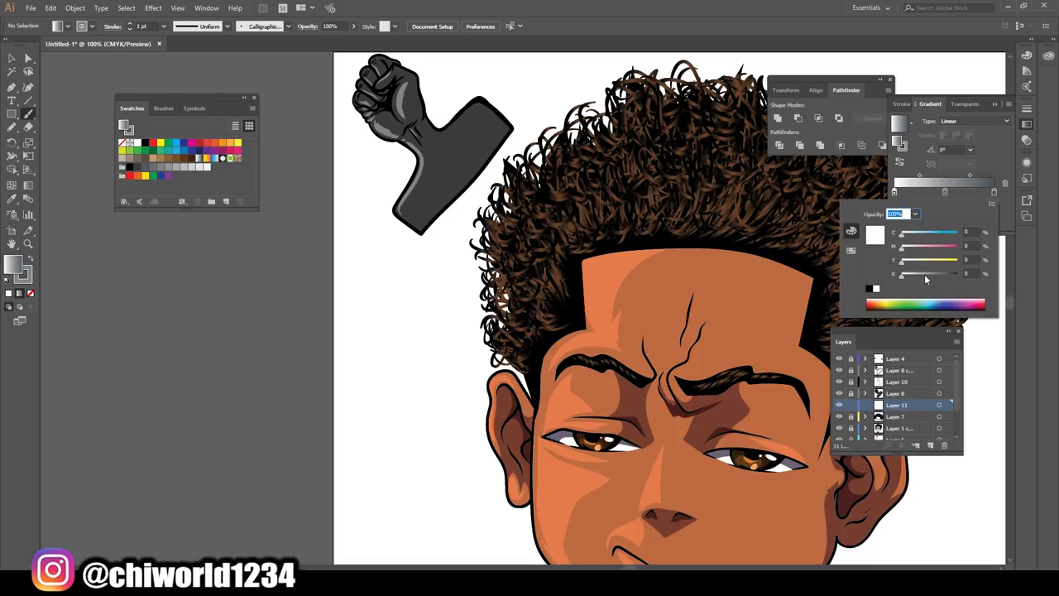
left_click_drag(925, 276, 937, 274)
left_click(909, 235)
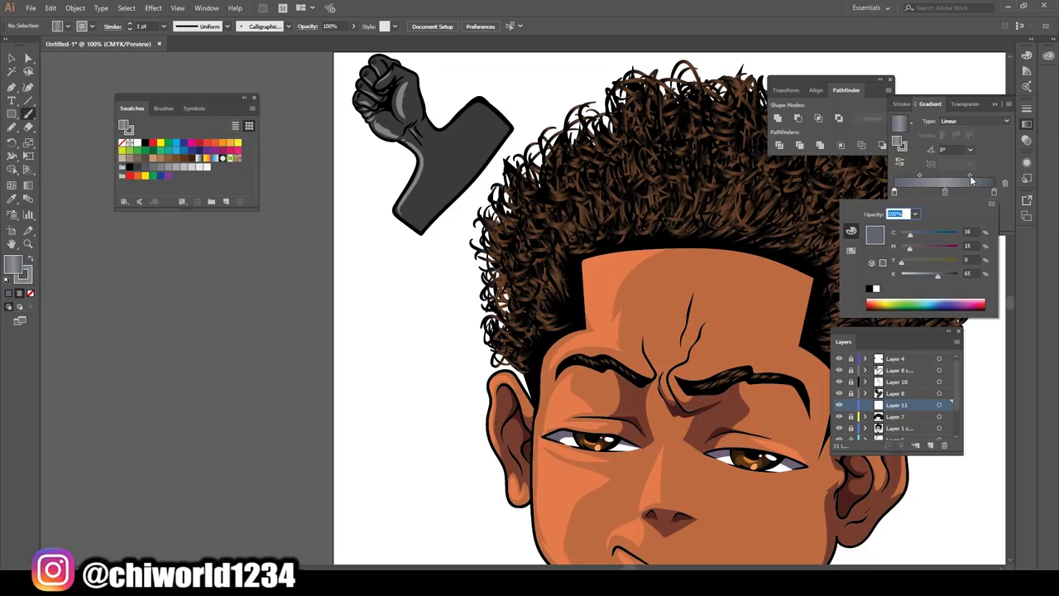
- Shift the gradient midpoint left, lighten the middle stop to pale grey, and apply it to the stroke
left_click_drag(971, 180, 930, 175)
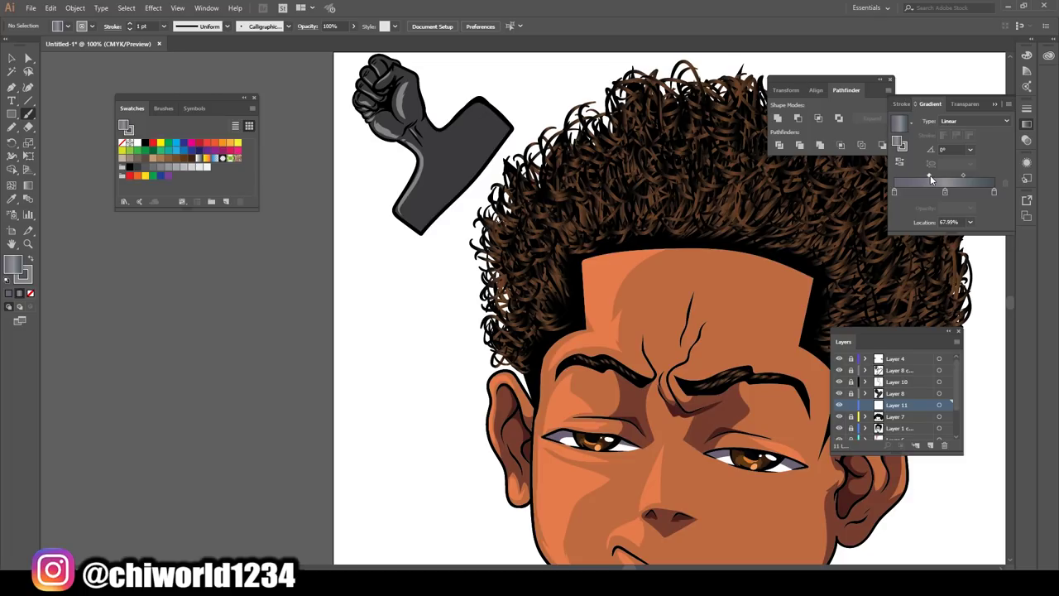
double_click(945, 192)
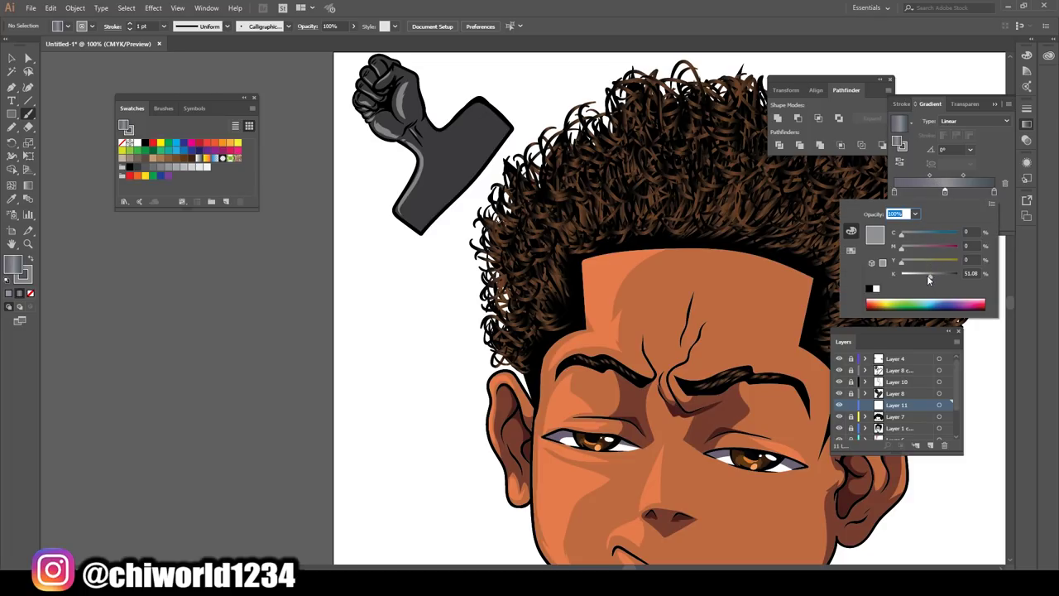
left_click_drag(928, 277, 906, 279)
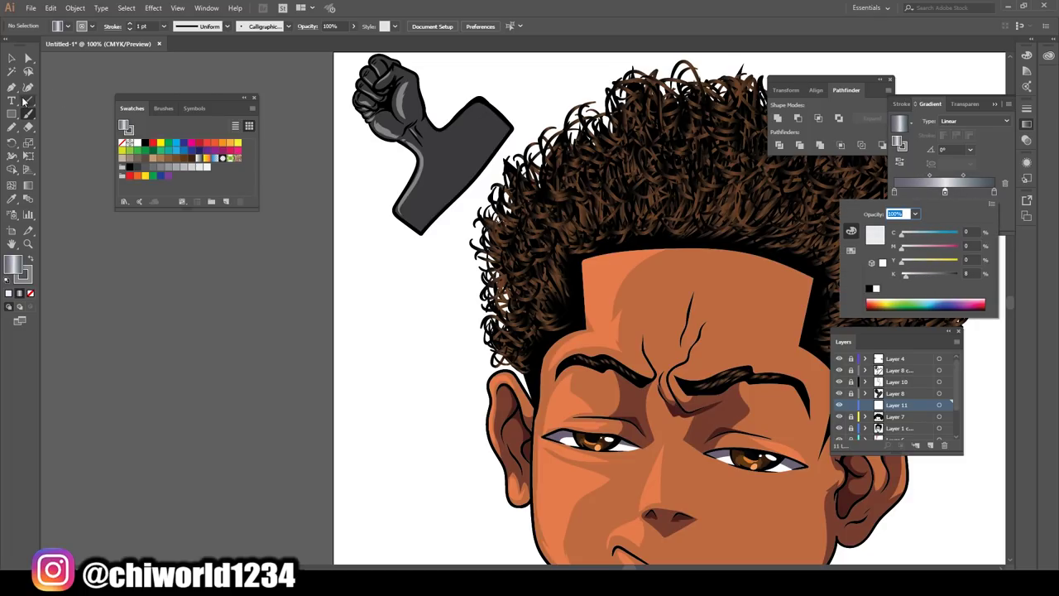
left_click(27, 115)
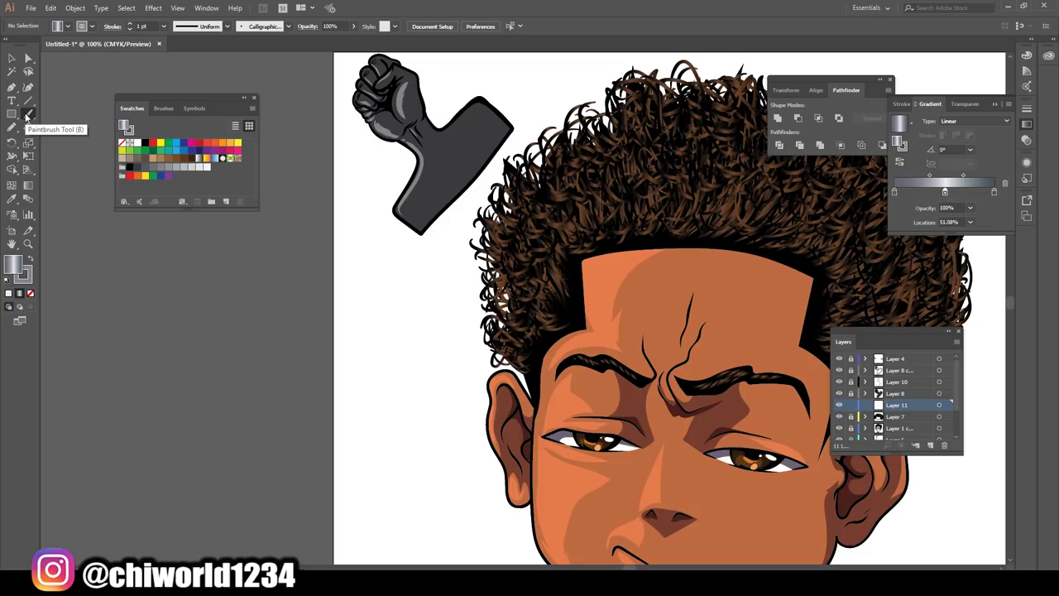
left_click(27, 260)
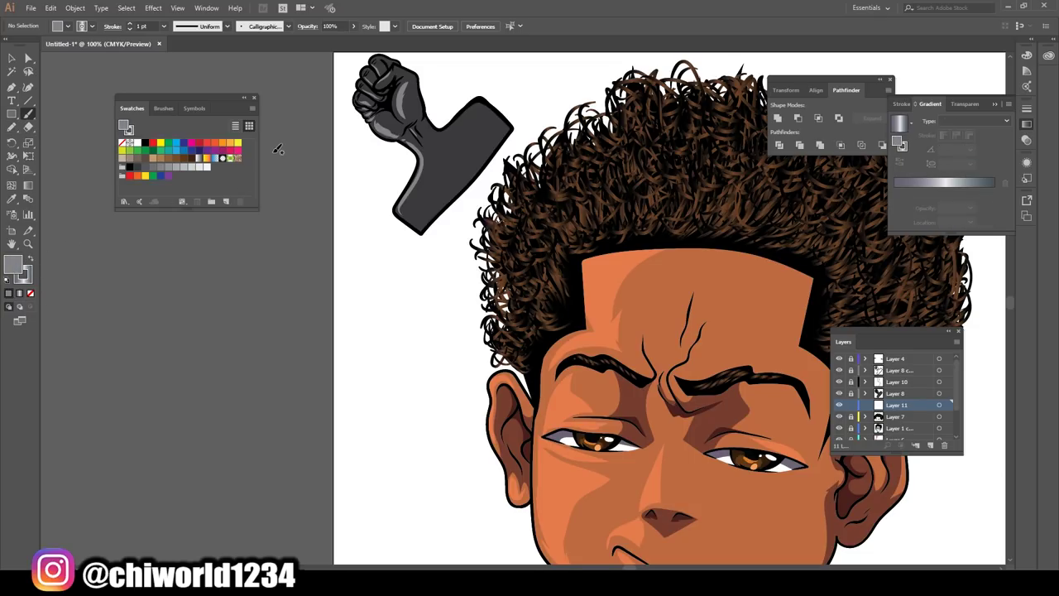
- Move Layer 11 to the bottom of the stack and set the stroke weight to 3 pt
left_click_drag(426, 217, 532, 300)
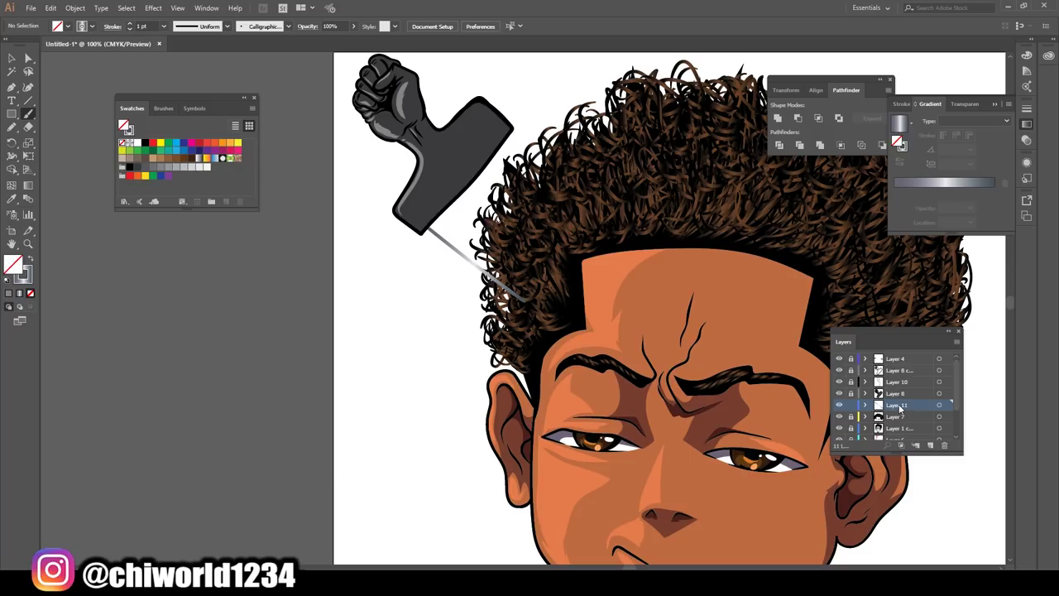
left_click_drag(900, 405, 905, 432)
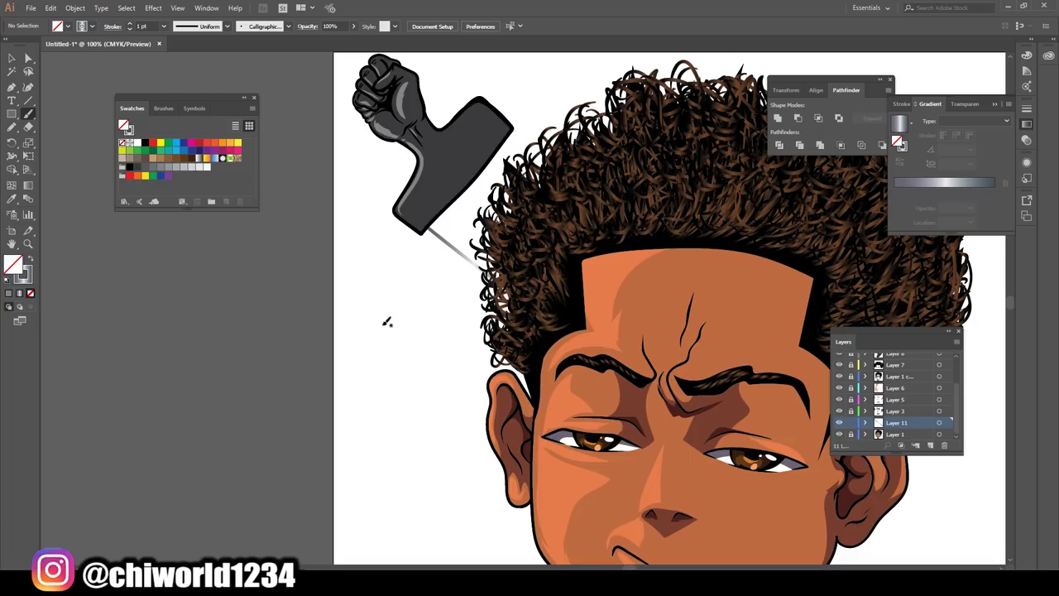
key("ctrl+z")
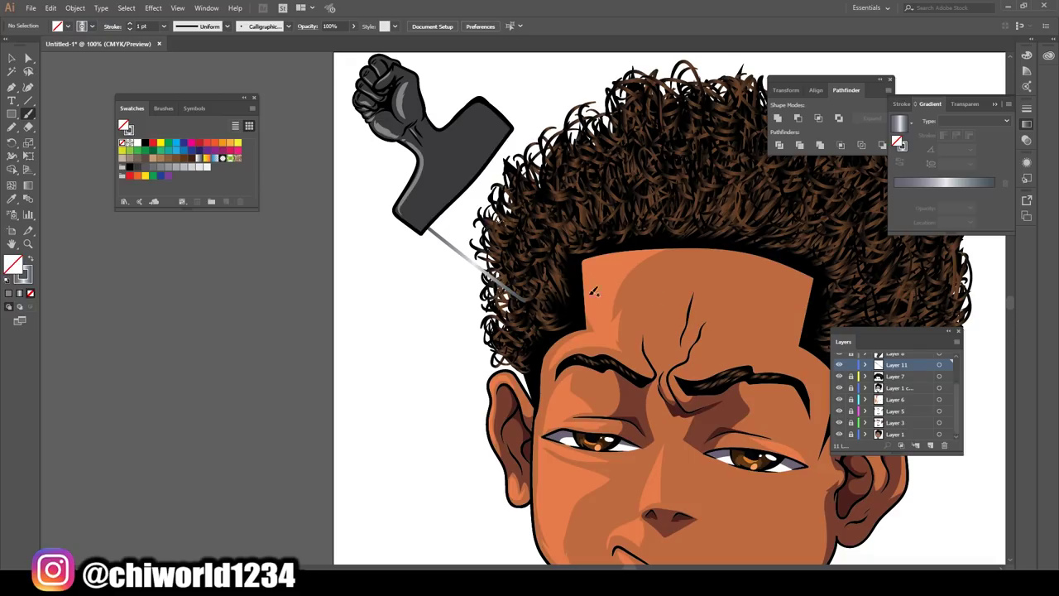
mouse_move(877, 367)
left_mouse_down()
mouse_move(905, 439)
mouse_move(894, 437)
left_mouse_up()
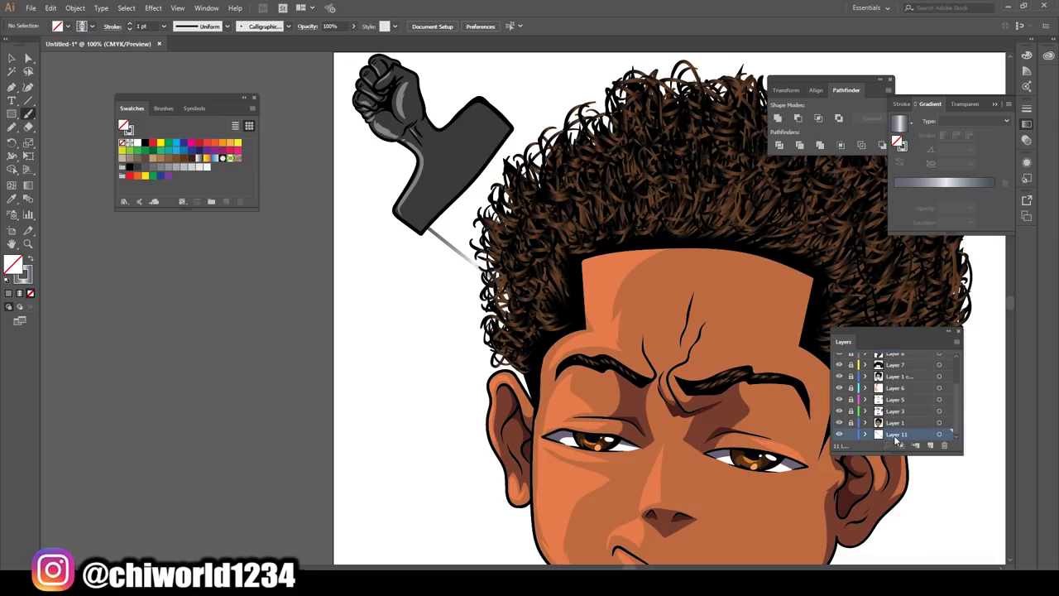
left_click(164, 25)
left_click(175, 101)
- Paint the first six grey gradient comb teeth from the handle into the hair
left_click_drag(424, 230, 539, 316)
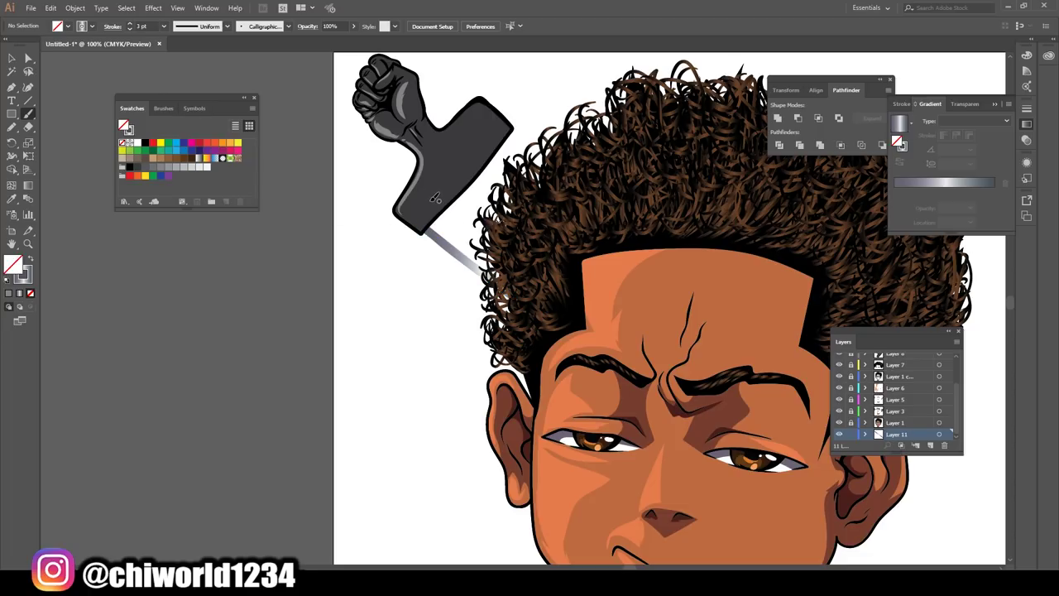
left_click_drag(440, 214, 544, 296)
left_click_drag(431, 213, 553, 307)
left_click_drag(442, 190, 541, 270)
left_click_drag(446, 176, 534, 248)
left_click_drag(460, 161, 534, 210)
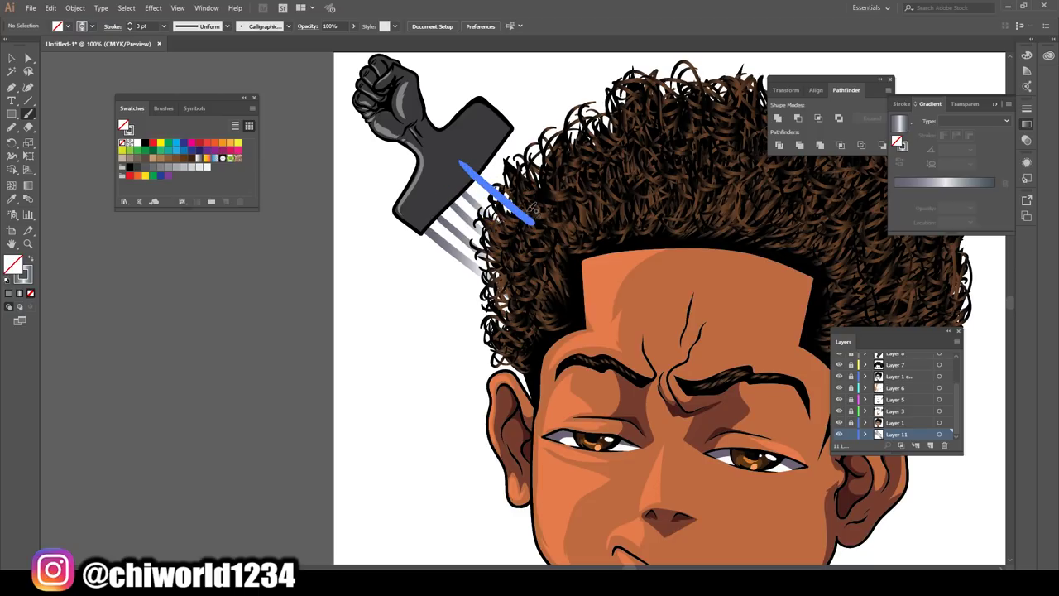
- Paint the remaining comb teeth toward the handle's top-right corner, then review the portrait
left_click_drag(474, 146, 550, 208)
left_click_drag(489, 135, 556, 192)
left_click_drag(498, 124, 588, 202)
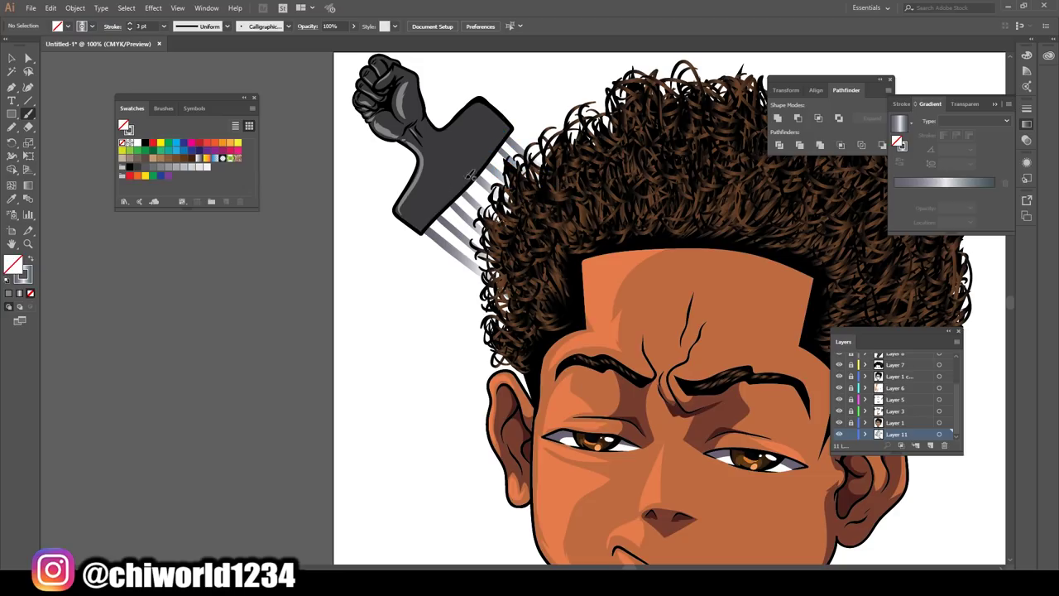
left_click_drag(506, 139, 529, 159)
left_click_drag(507, 124, 563, 178)
key("ctrl+minus")
key("ctrl+minus")
key("ctrl+minus")
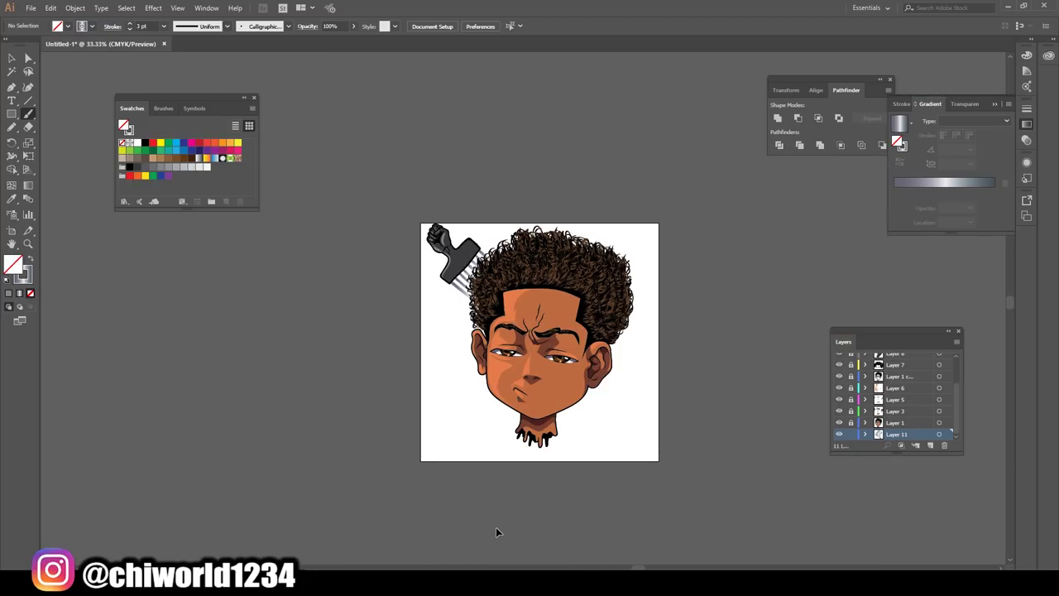
key("ctrl+plus")
scroll(501, 533, "left", 2)
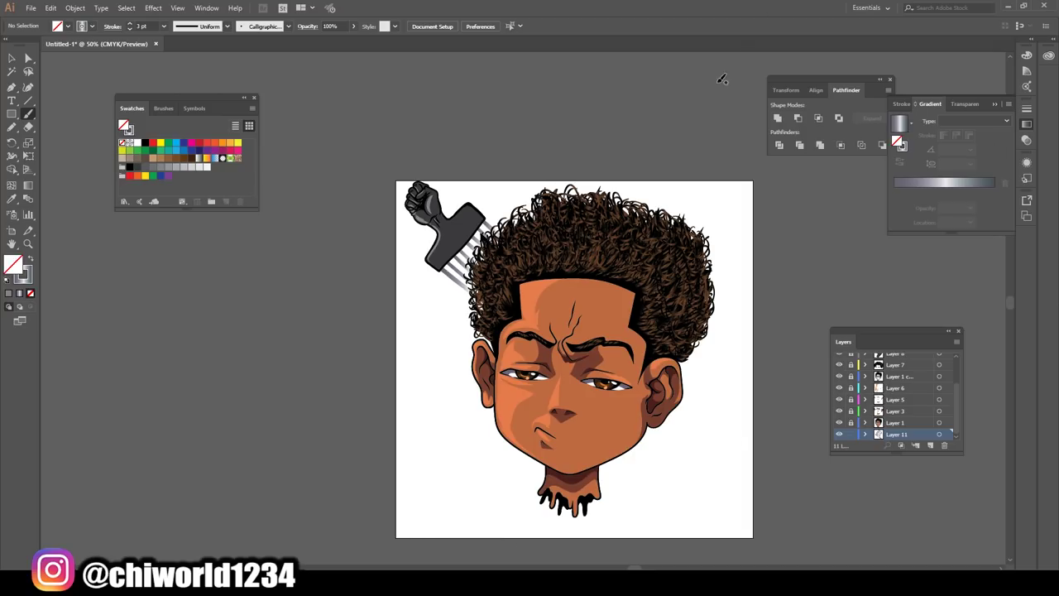